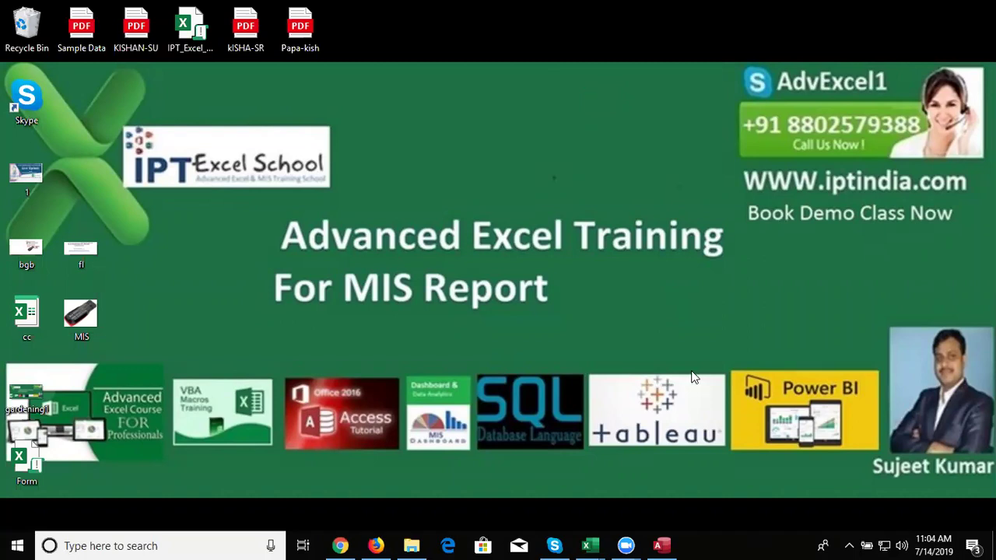
- Bring the Database3 window back to the front and select Query4
click(660, 544)
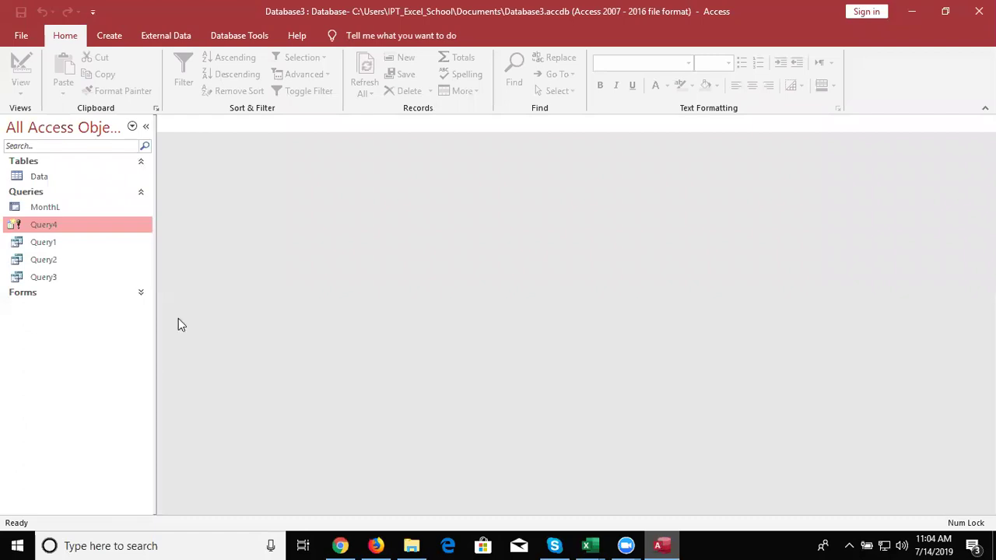
click(71, 230)
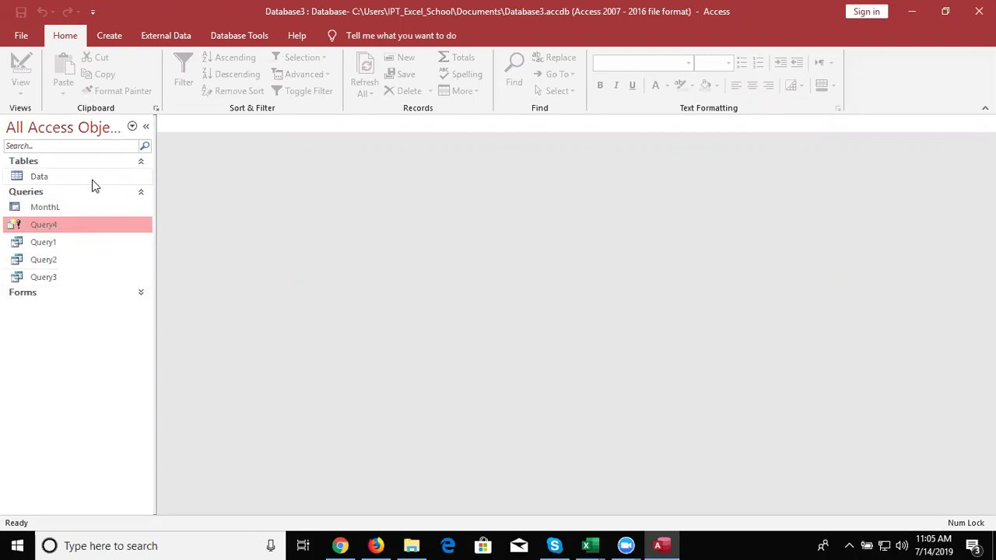
- Open Query1's results, select its four columns, then close it
double_click(78, 244)
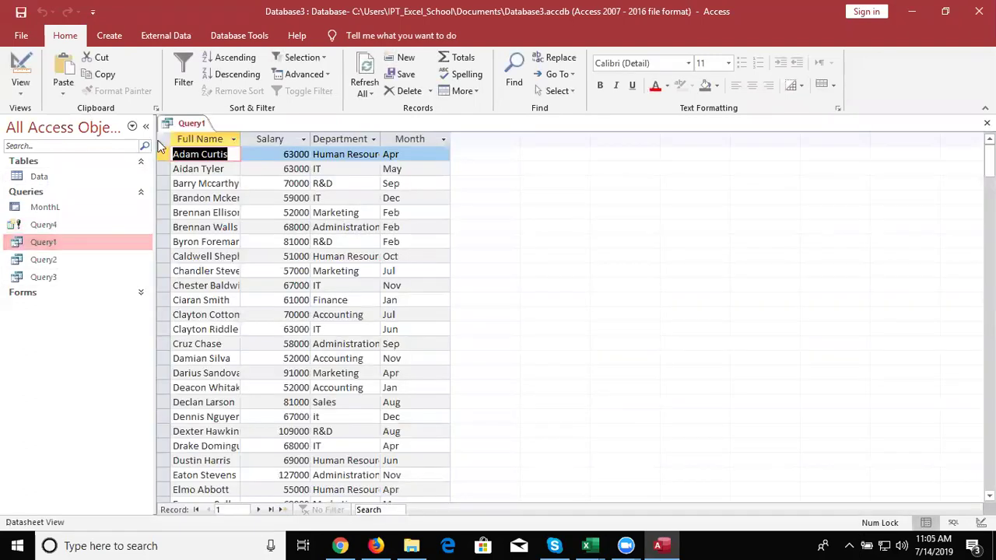
drag(199, 138, 382, 144)
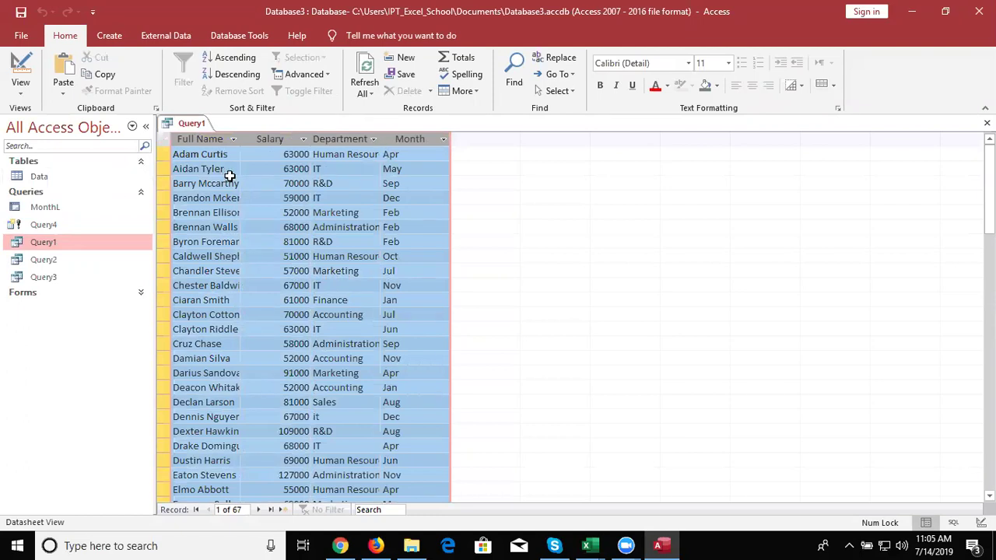
click(439, 223)
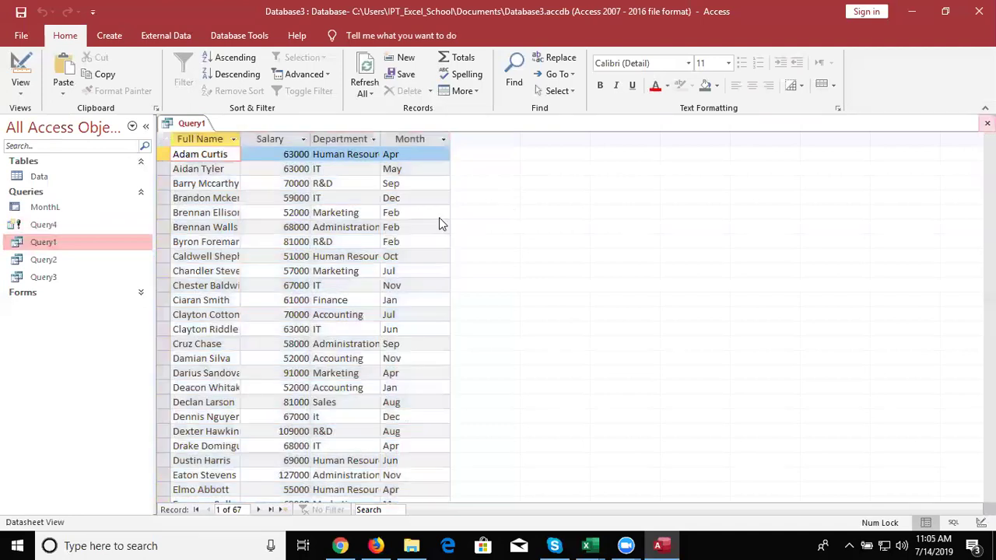
key(ctrl+w)
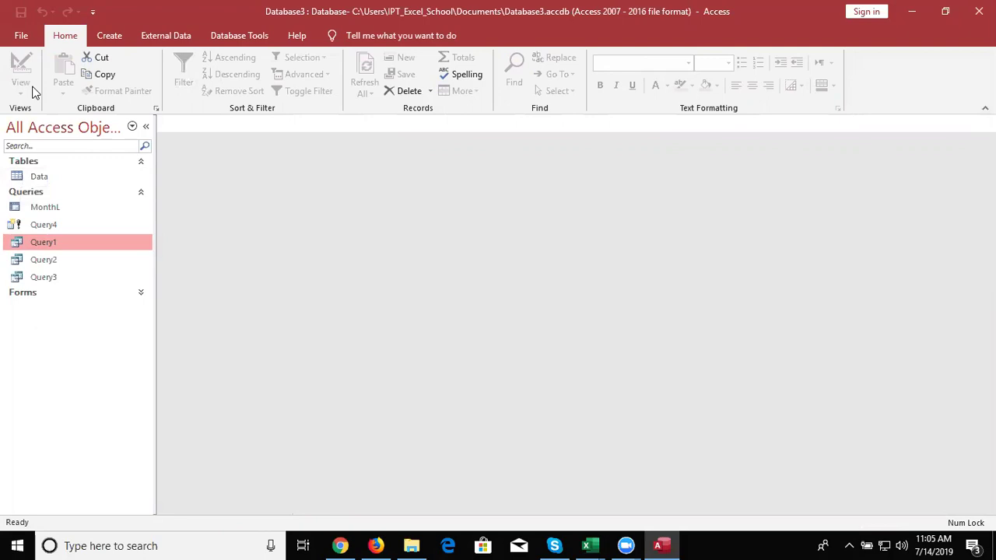
- Review the Data table's columns ID through Month, then close it and right-click Query4
double_click(66, 185)
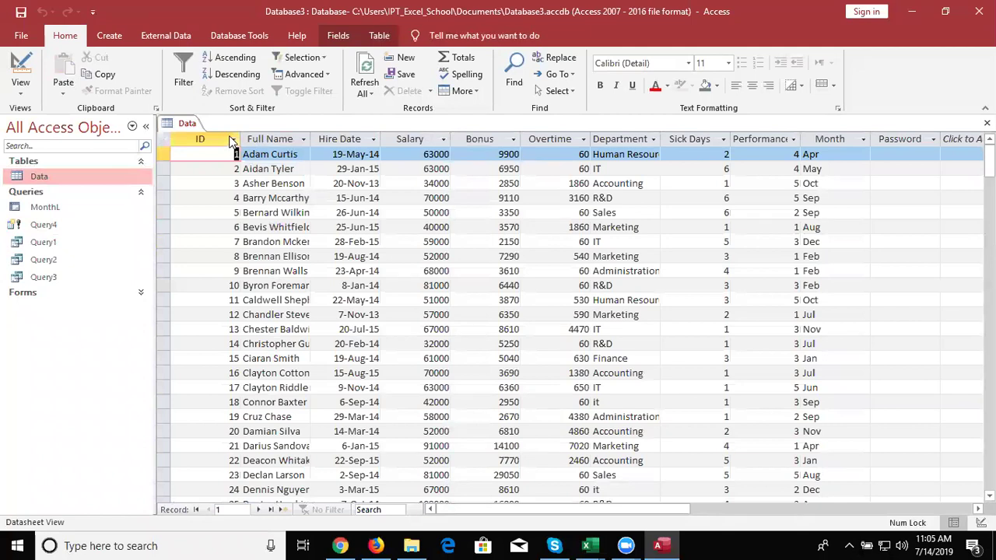
drag(220, 139, 810, 130)
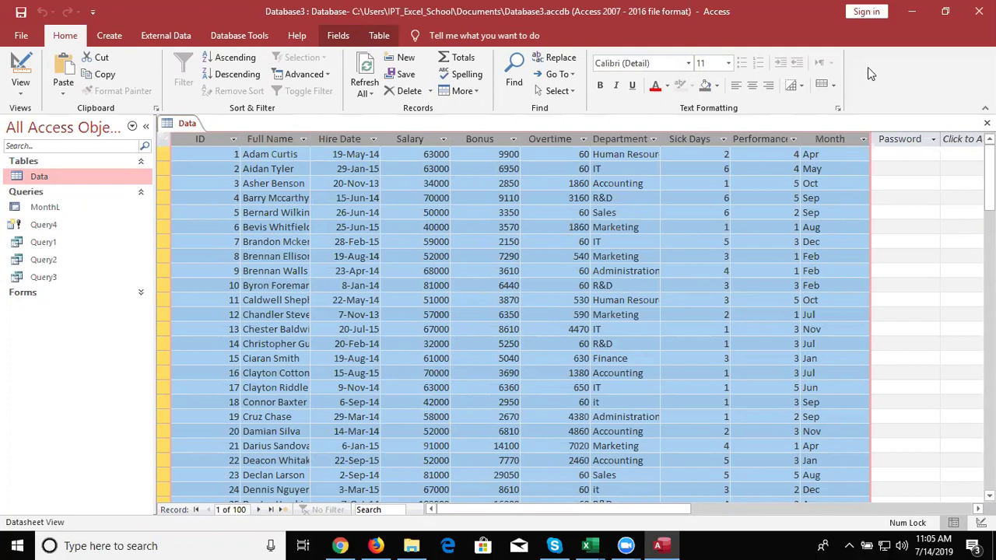
click(817, 198)
click(828, 140)
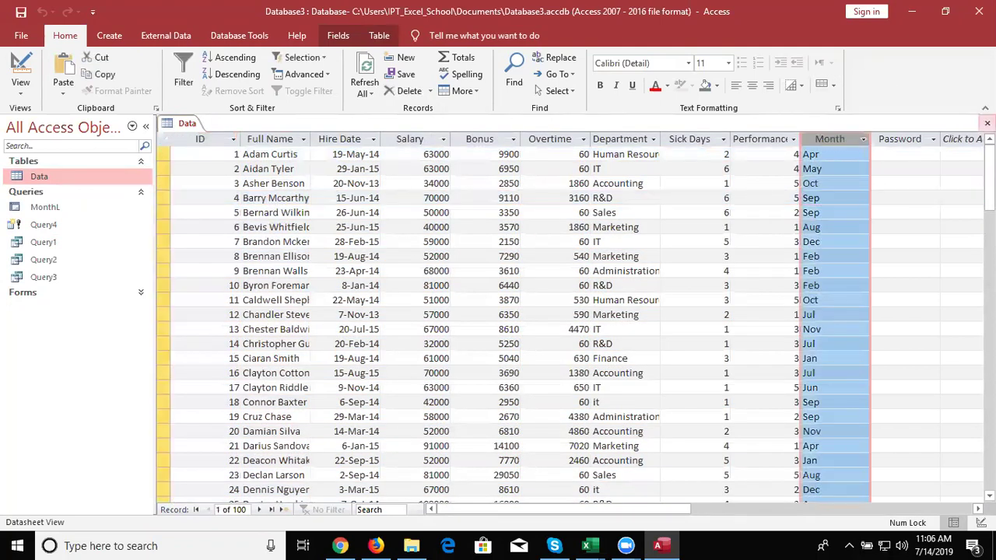
click(987, 123)
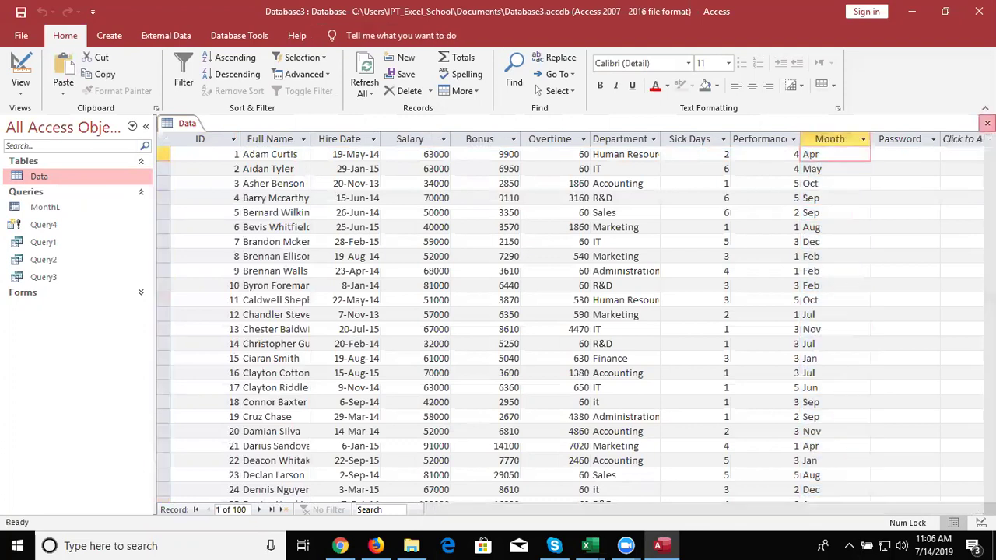
click(72, 224)
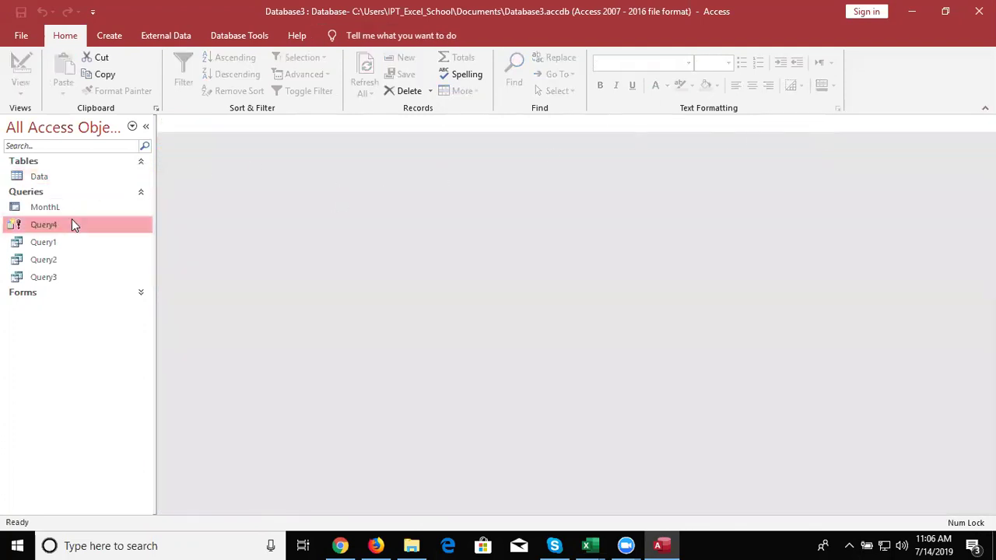
right_click(72, 223)
- Make Query4 a make-table query copying Month "JAN" records into table JAN, and save it
click(119, 248)
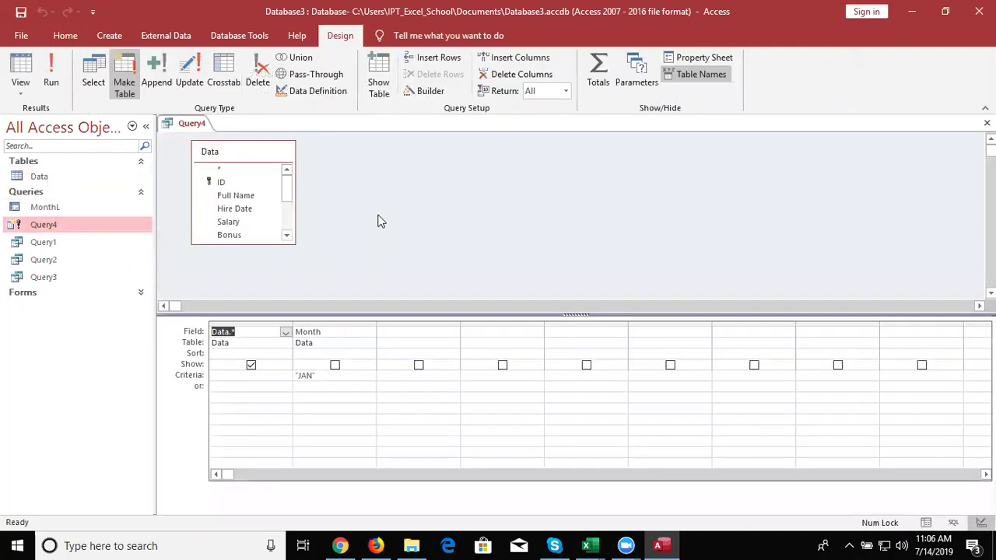
click(378, 222)
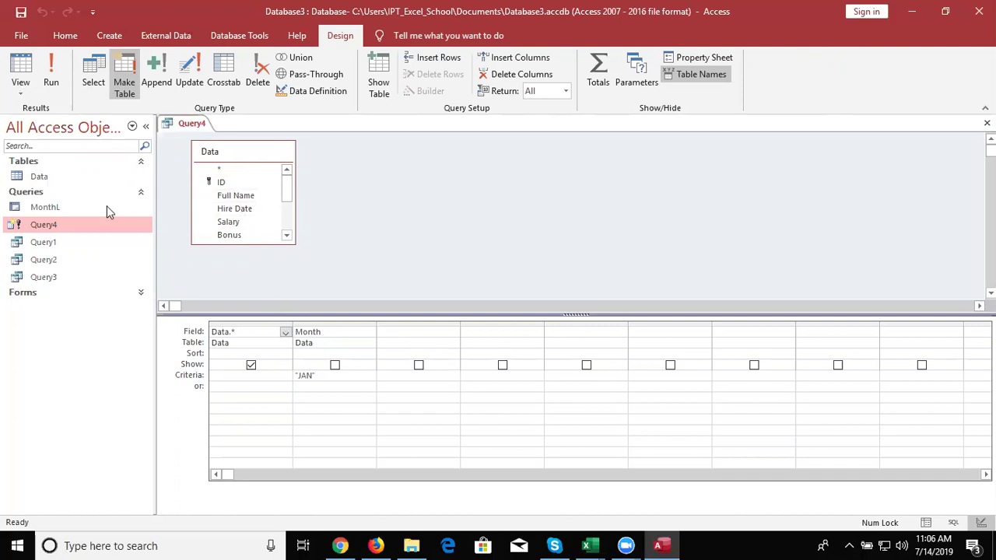
click(123, 90)
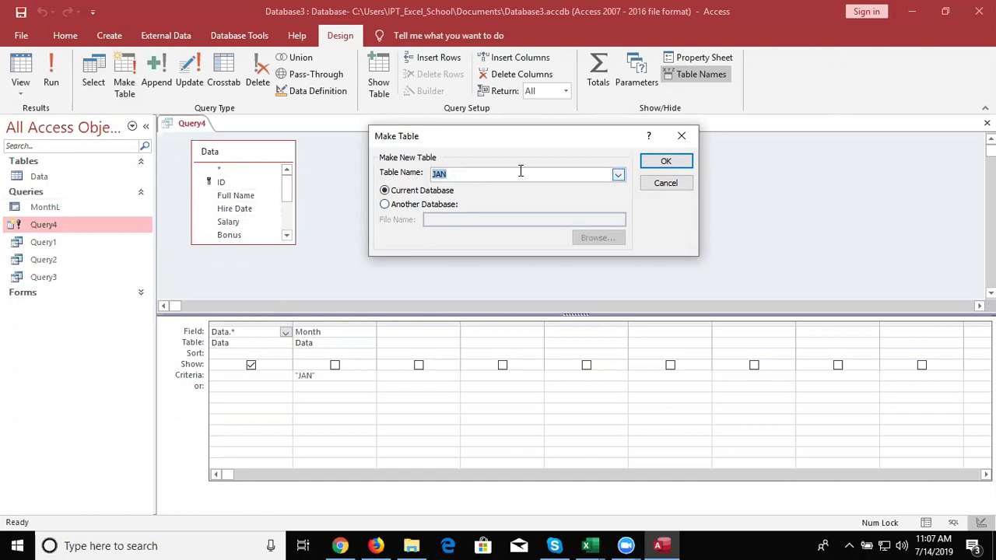
click(646, 167)
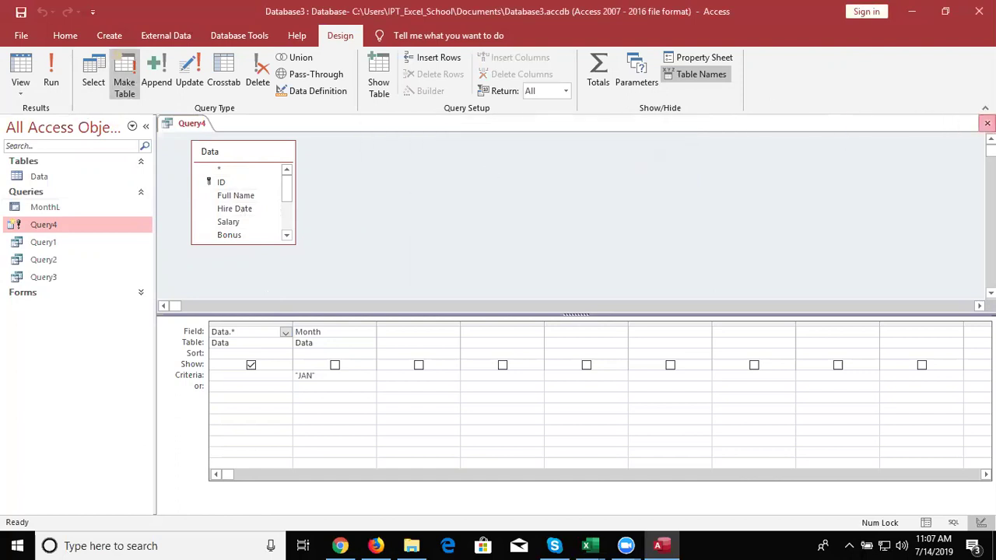
click(986, 123)
key(Escape)
click(334, 377)
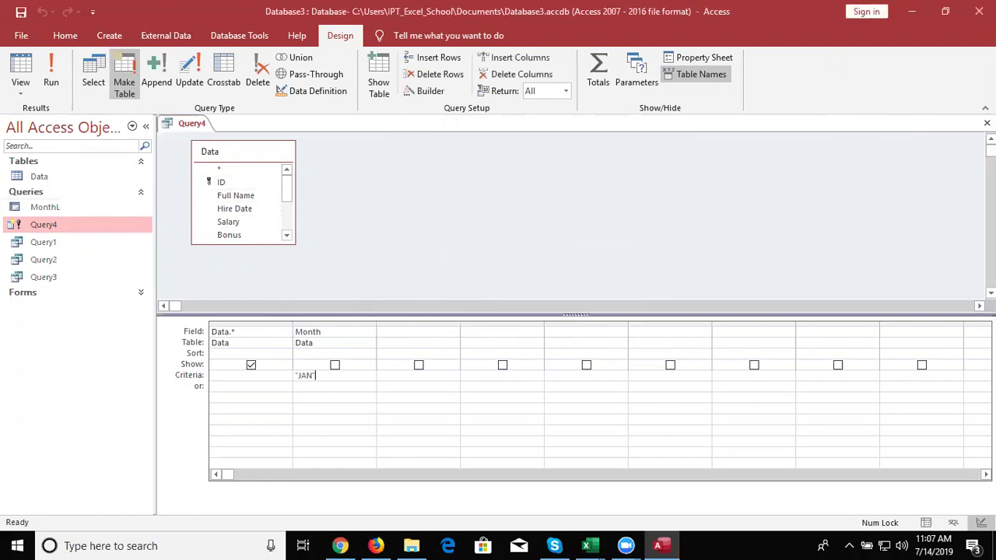
click(987, 123)
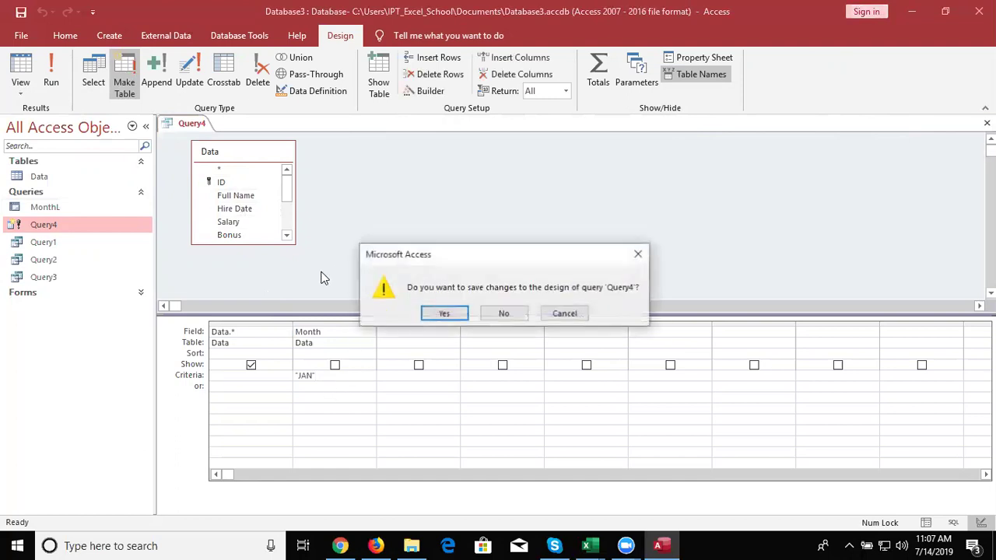
click(444, 314)
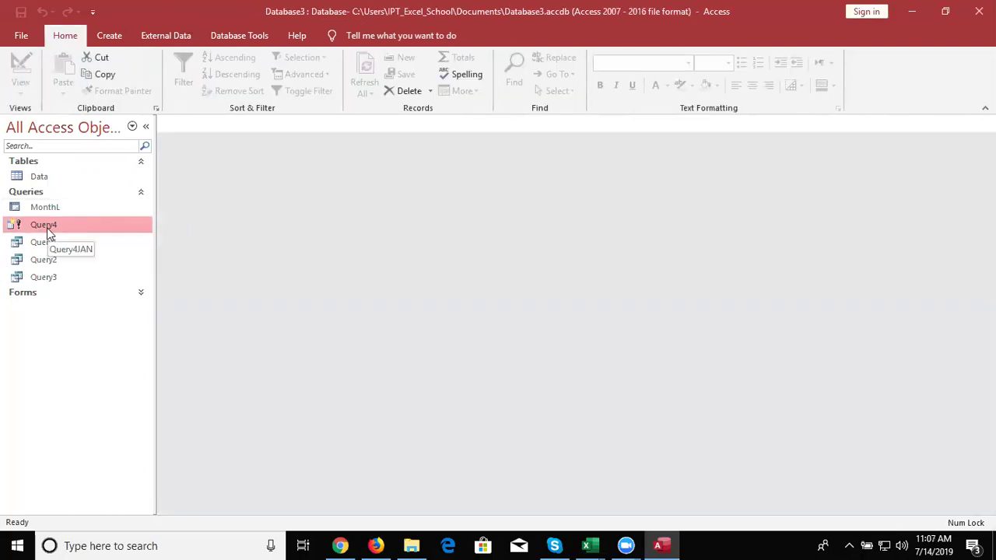
- Run Query4, pasting the 9 January records into a new JAN table
double_click(46, 228)
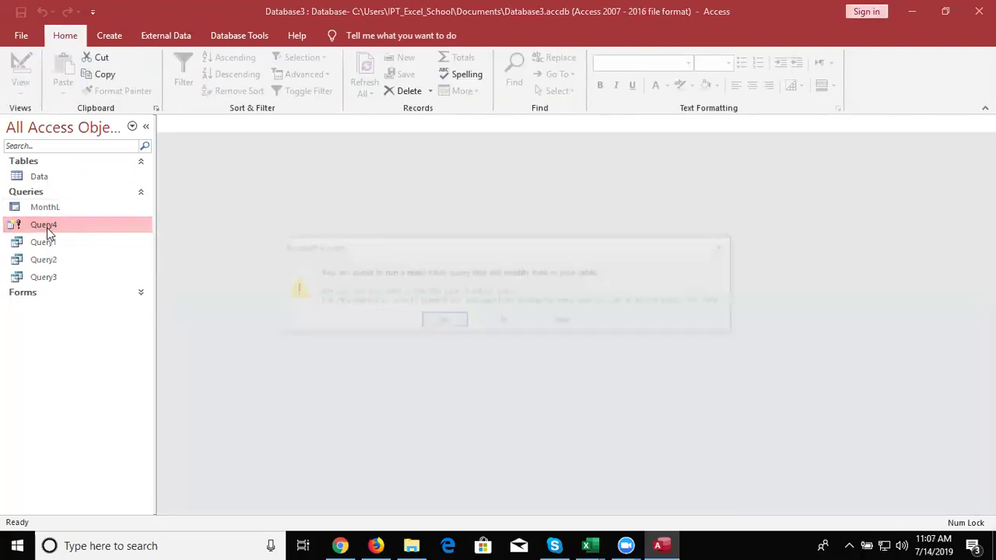
click(441, 324)
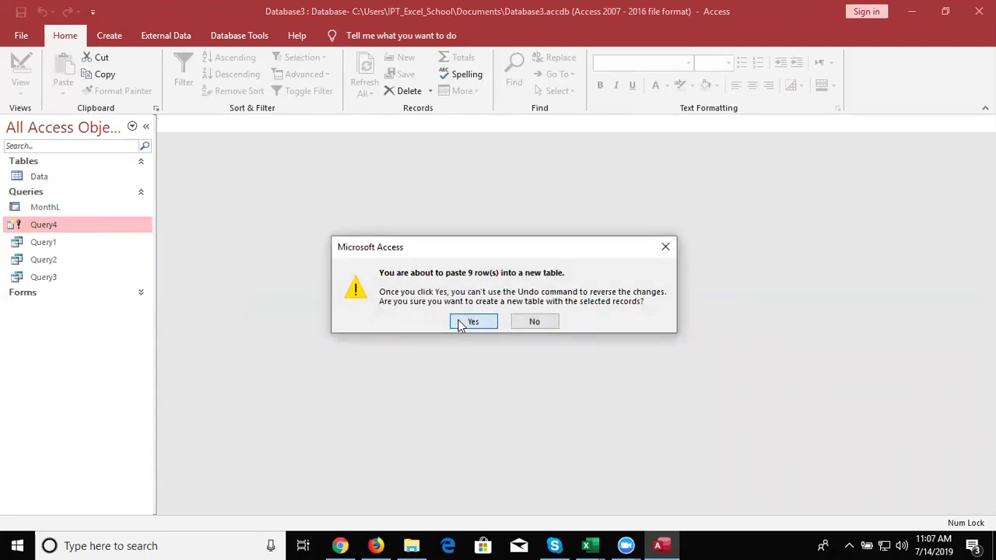
click(460, 325)
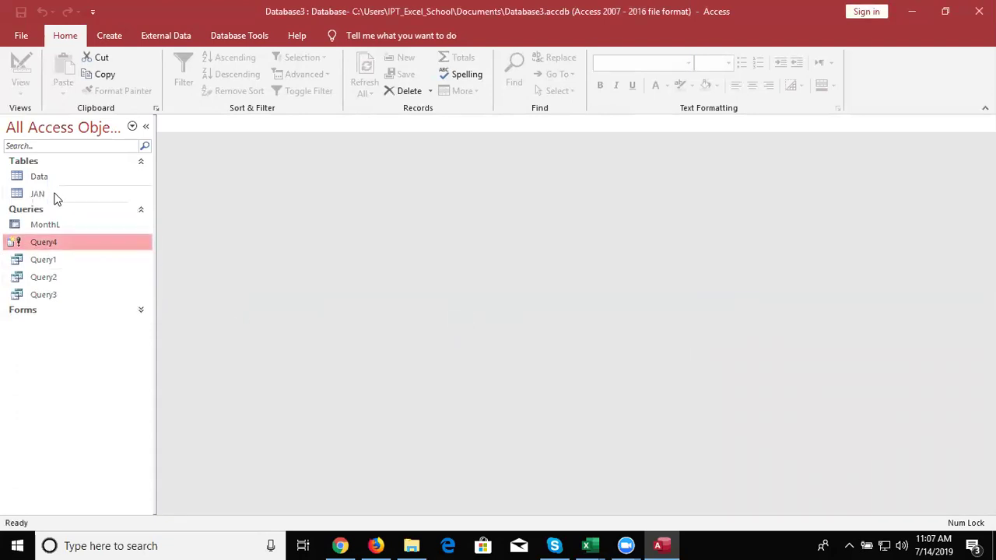
- Check the JAN table, cancel deleting it, and view the MonthL query results
double_click(55, 197)
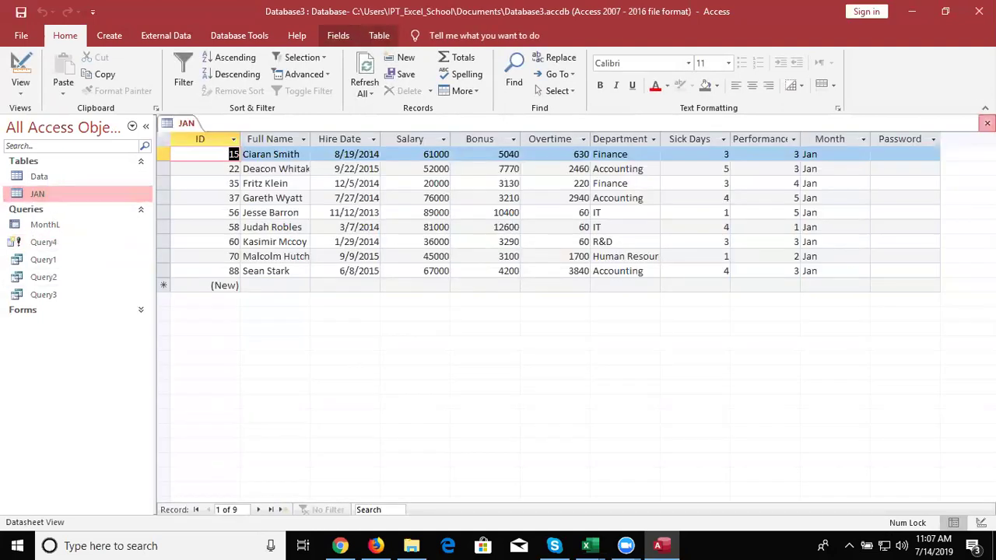
click(986, 123)
right_click(75, 198)
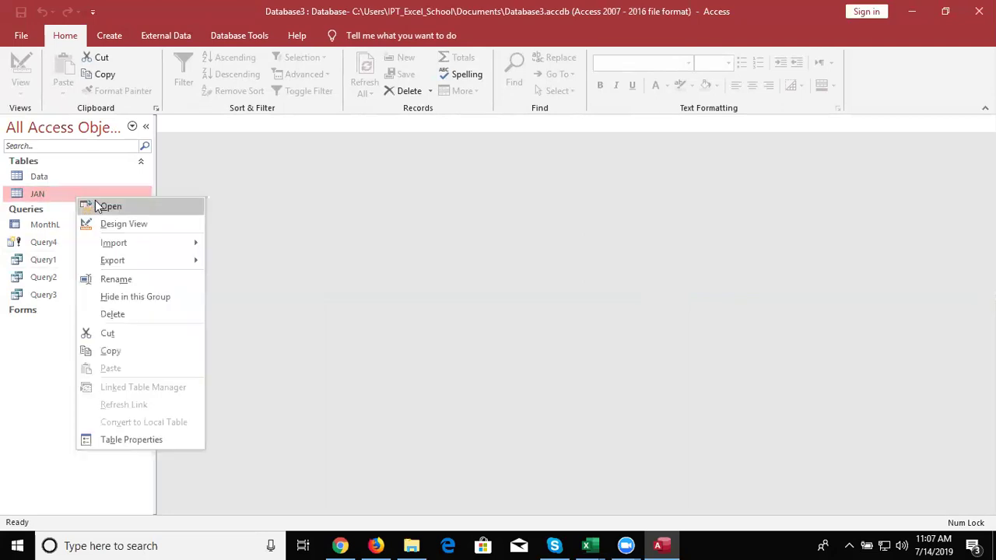
mouse_move(133, 245)
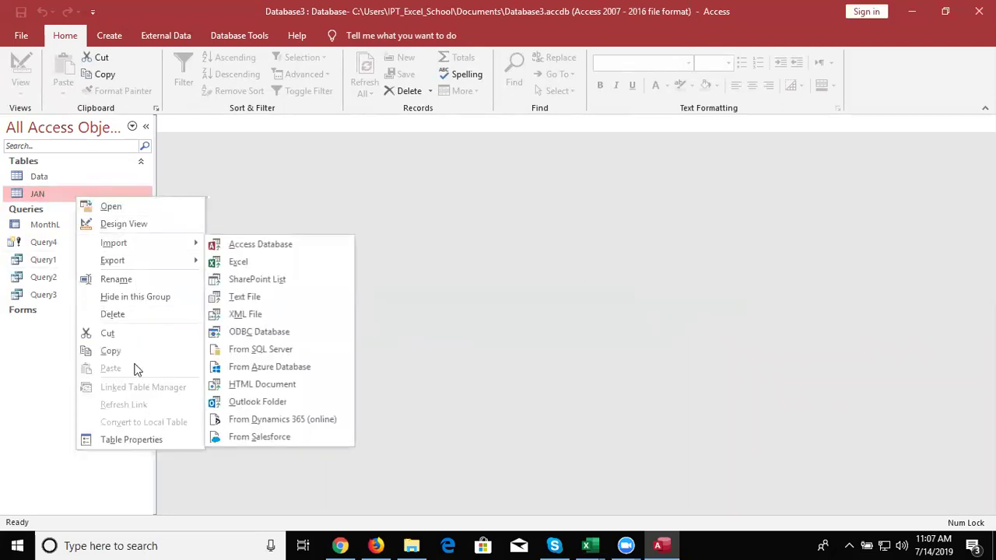
click(120, 316)
key(Return)
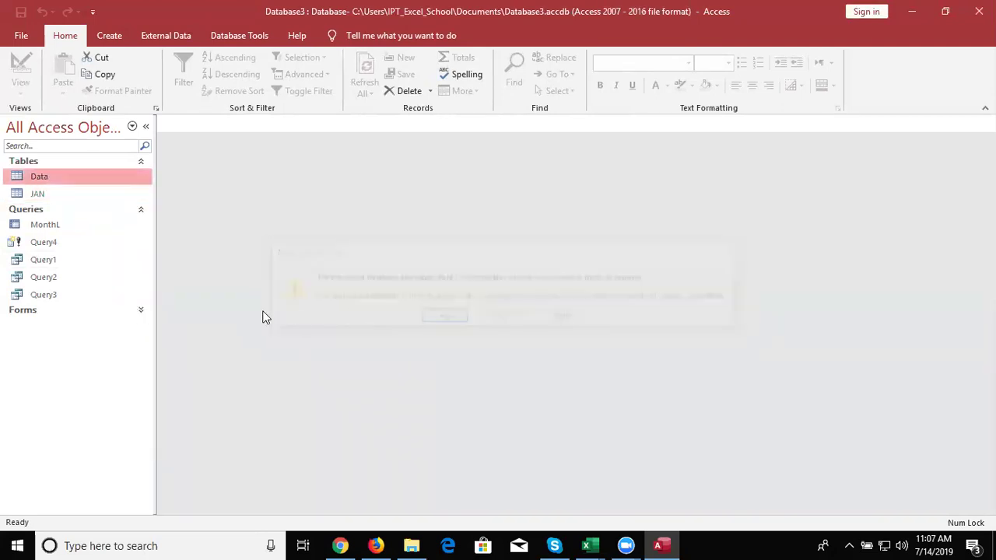
double_click(70, 224)
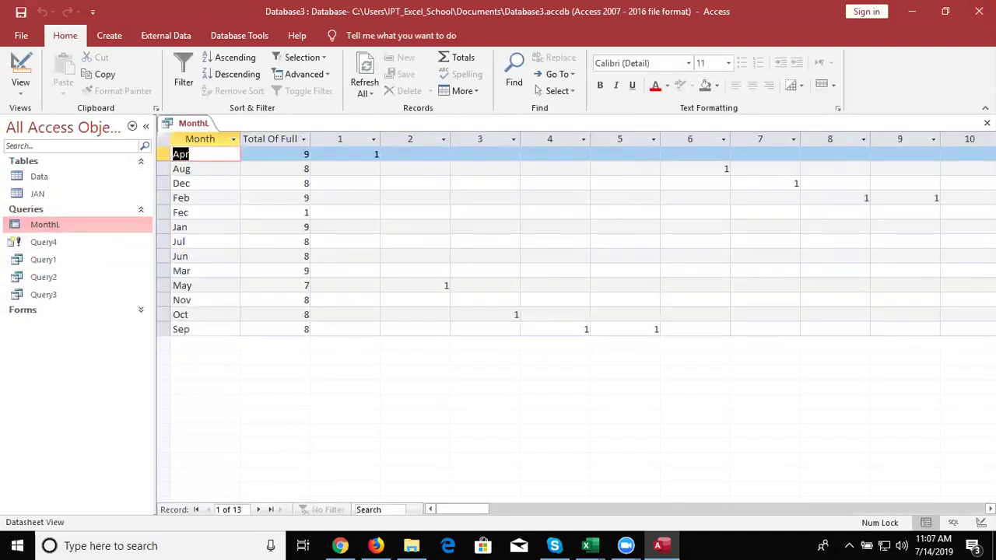
click(987, 123)
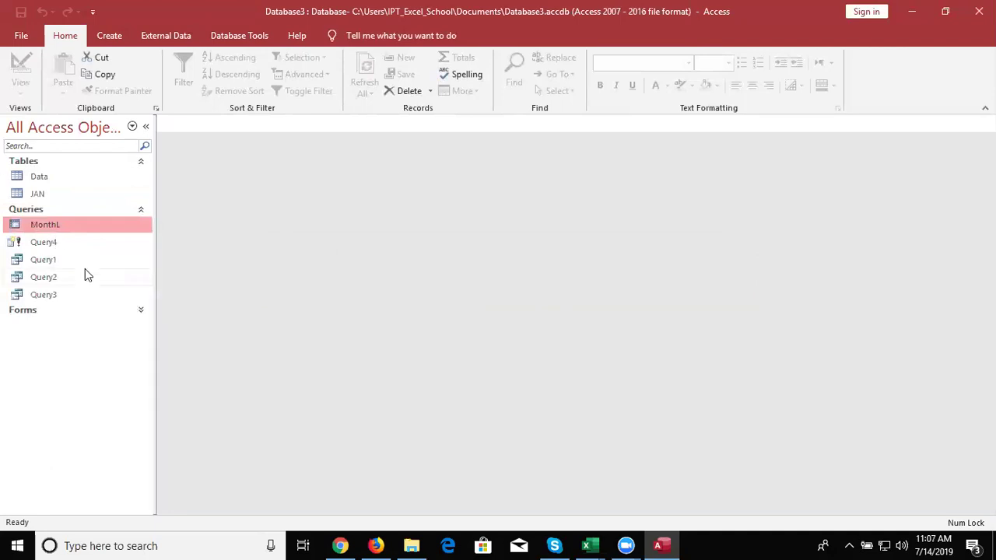
- Run Query4 again, replacing the JAN table with the 9 January rows
double_click(83, 246)
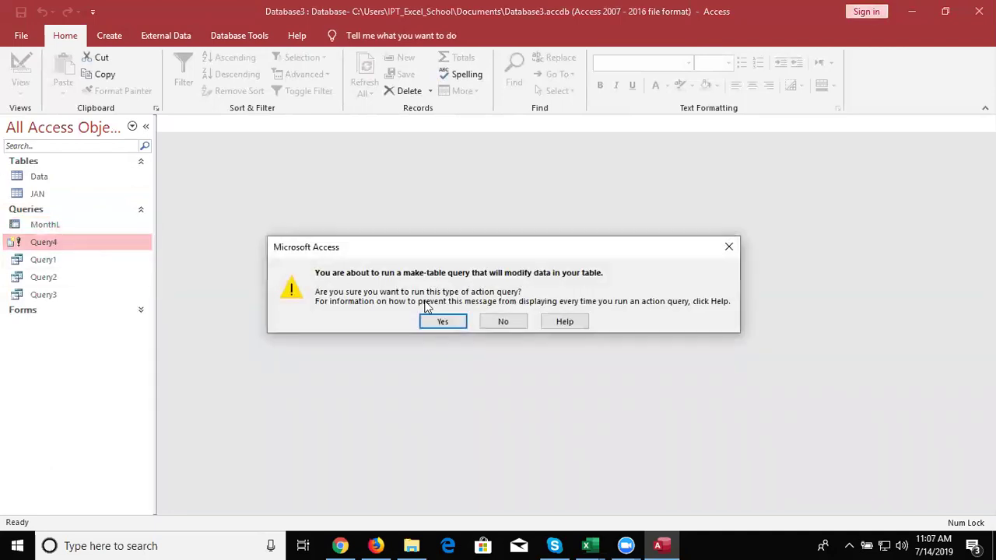
click(443, 321)
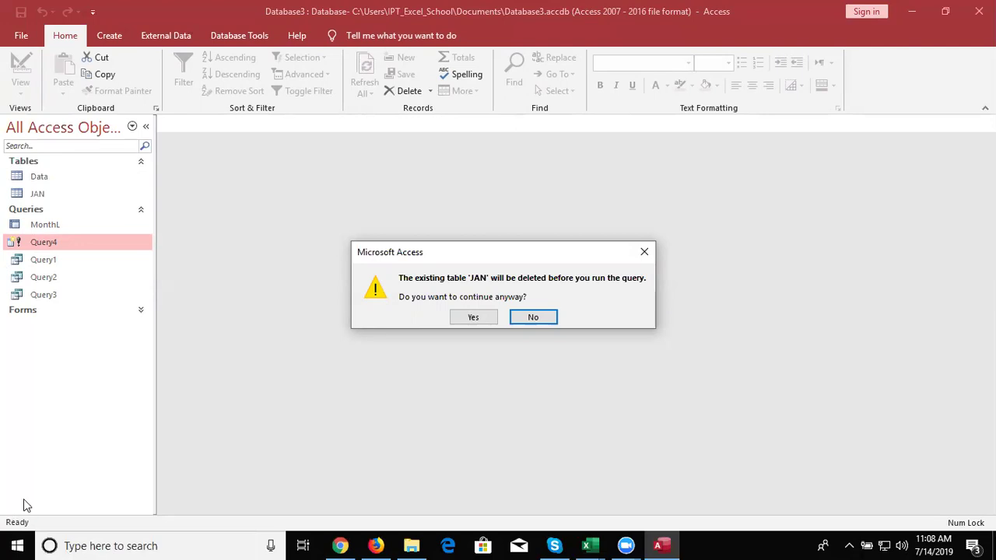
click(474, 319)
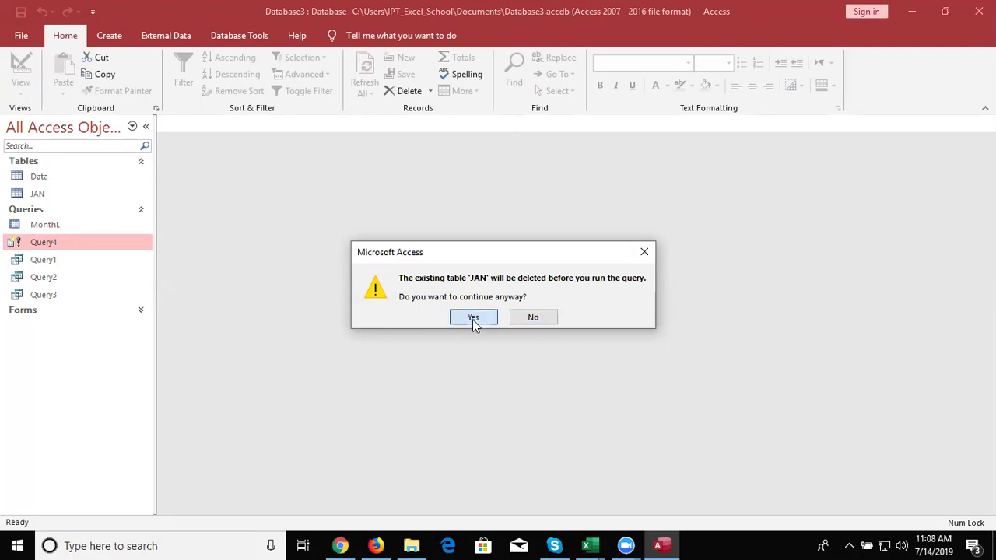
click(490, 326)
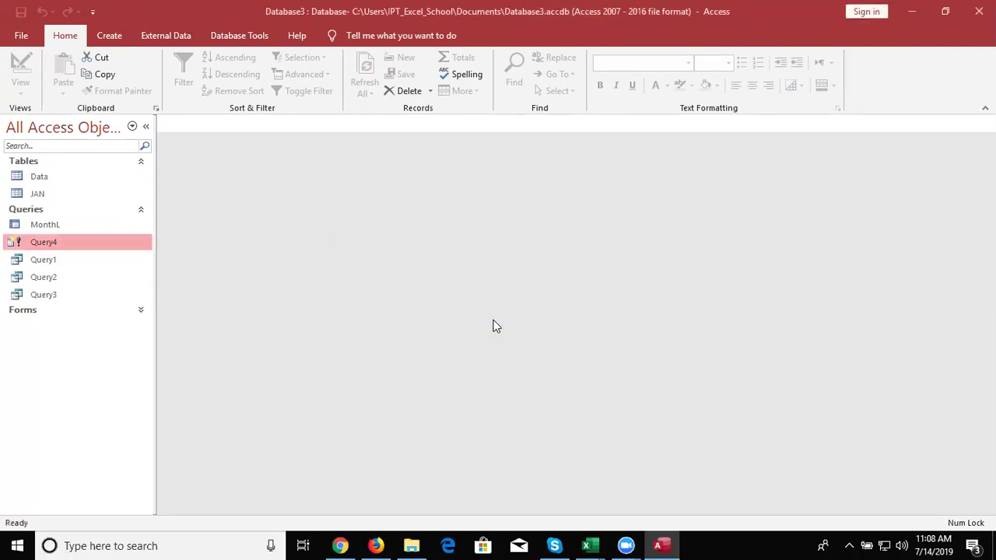
- Check the rebuilt JAN table, then delete it from the database
double_click(32, 194)
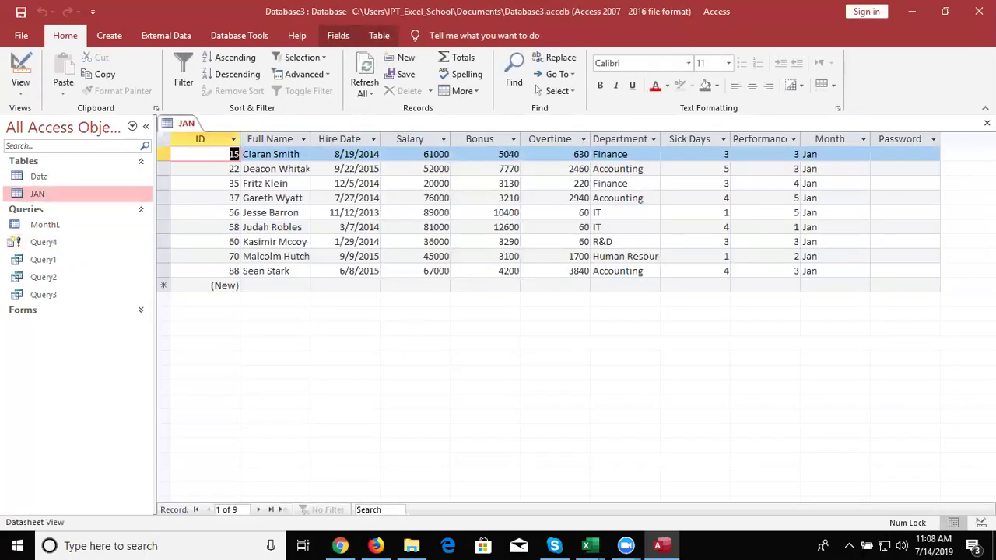
click(986, 123)
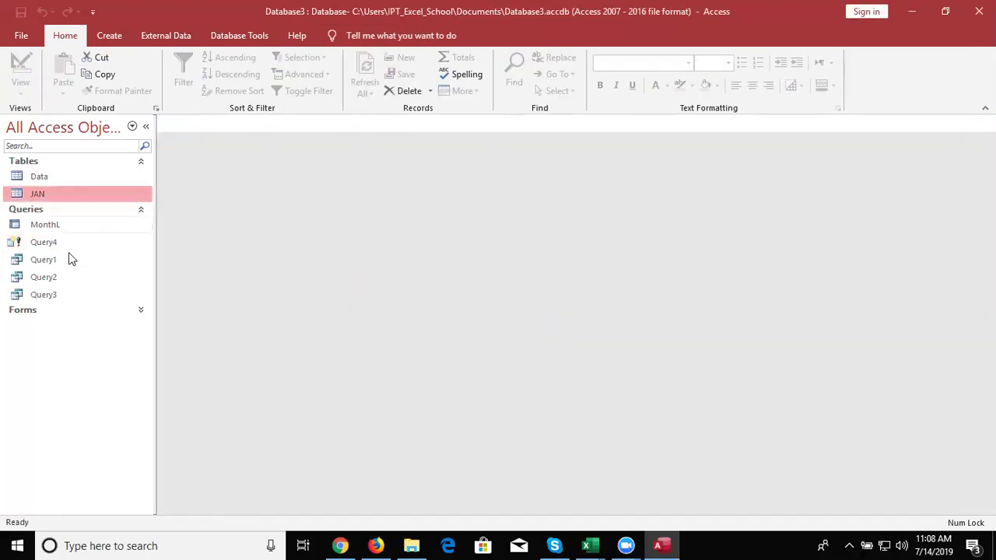
right_click(80, 199)
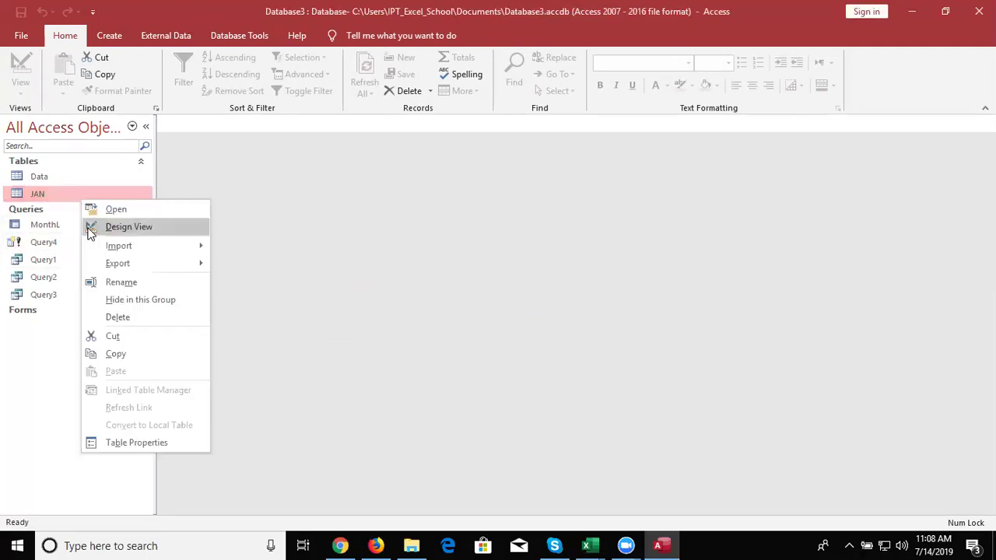
click(140, 316)
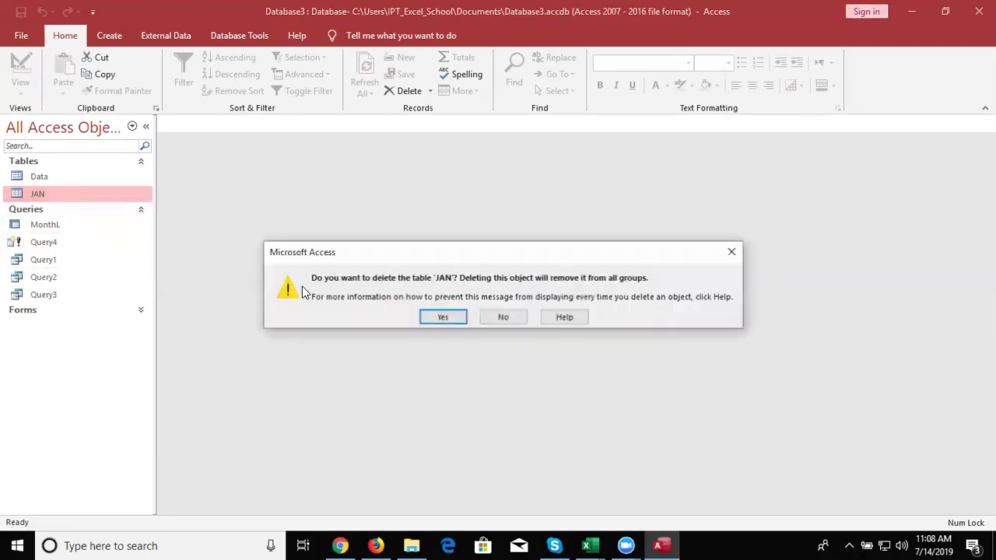
click(442, 318)
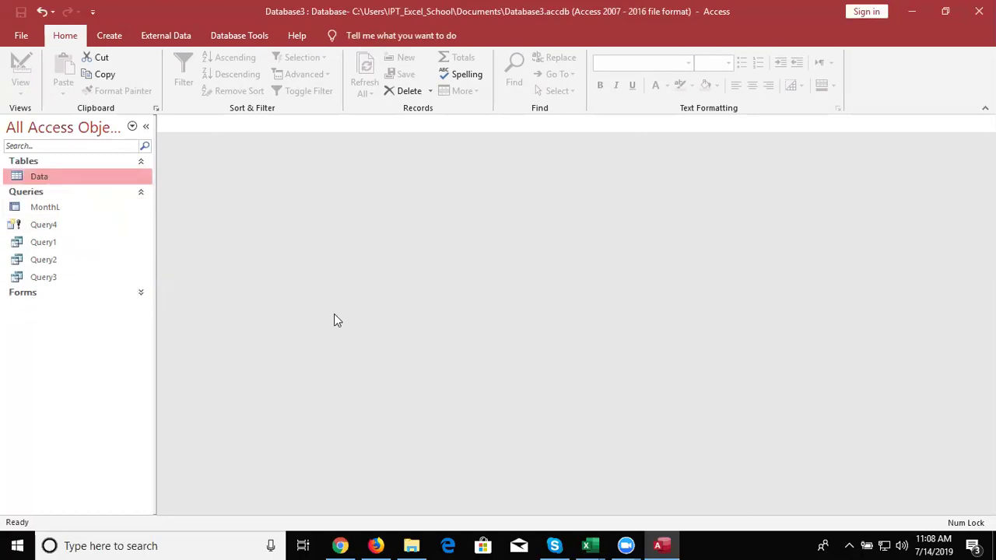
click(43, 230)
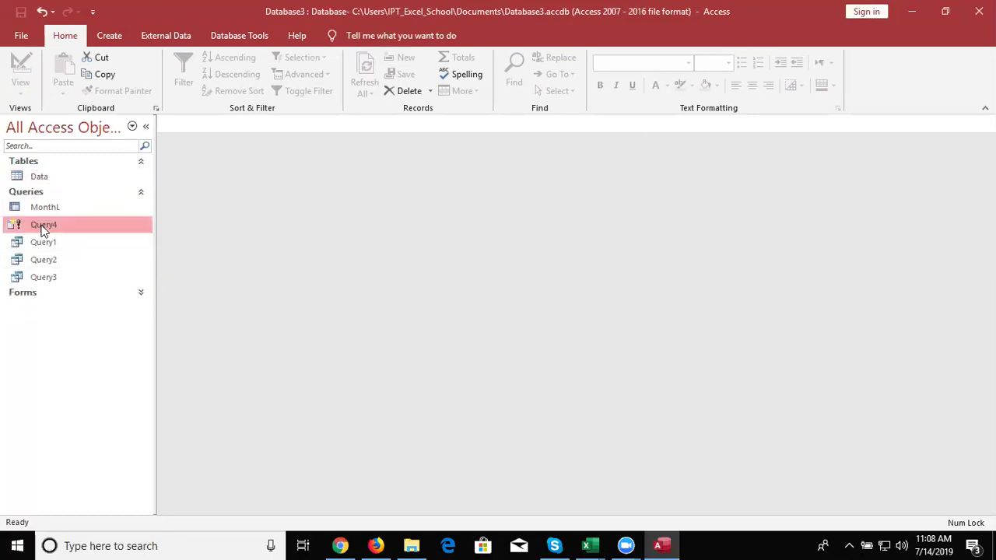
right_click(42, 229)
- Open Query4 in Design View and switch it to SQL View
click(77, 254)
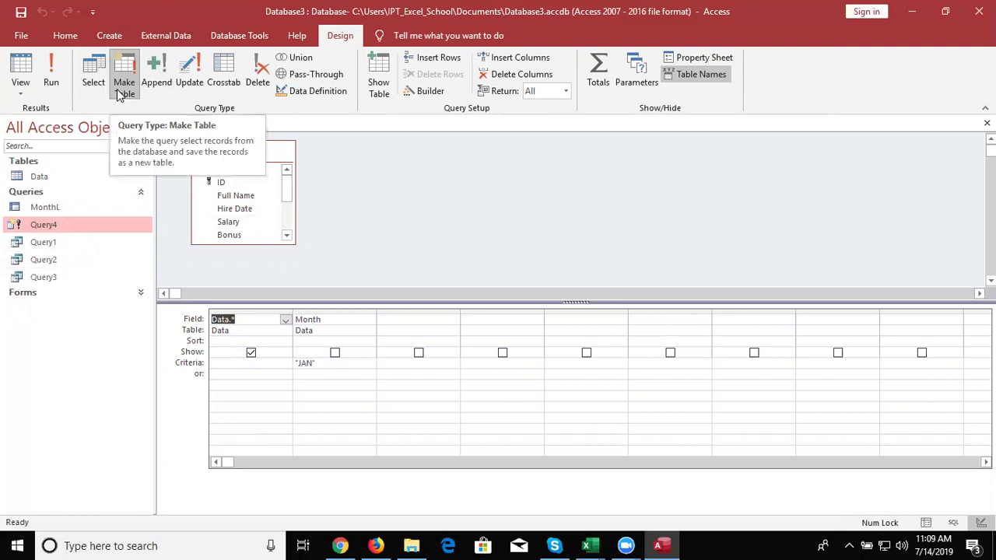
click(26, 93)
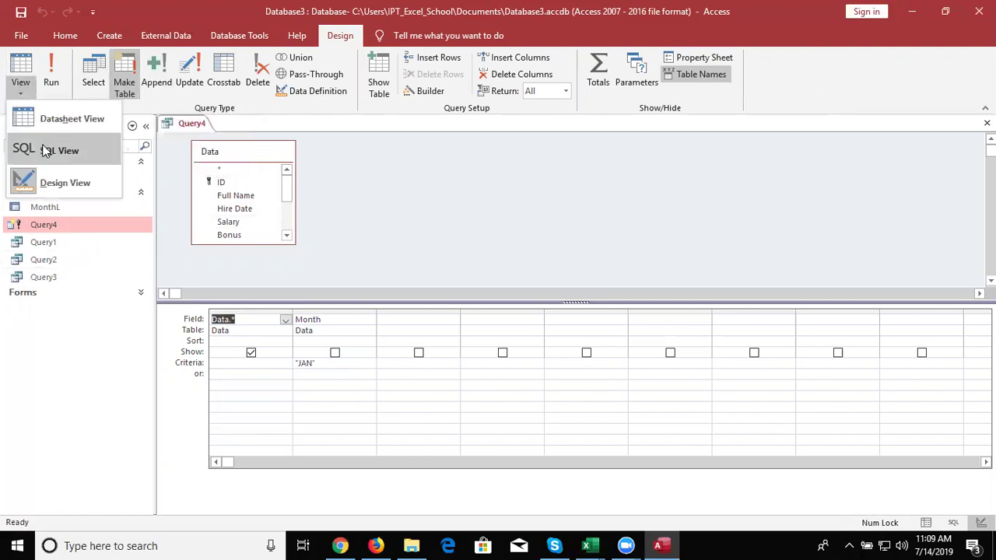
click(45, 151)
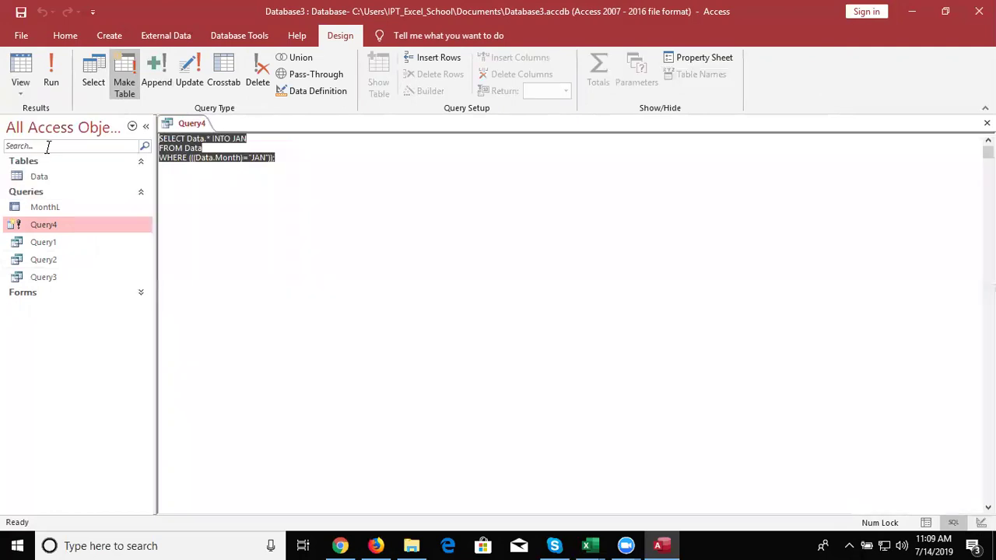
click(173, 183)
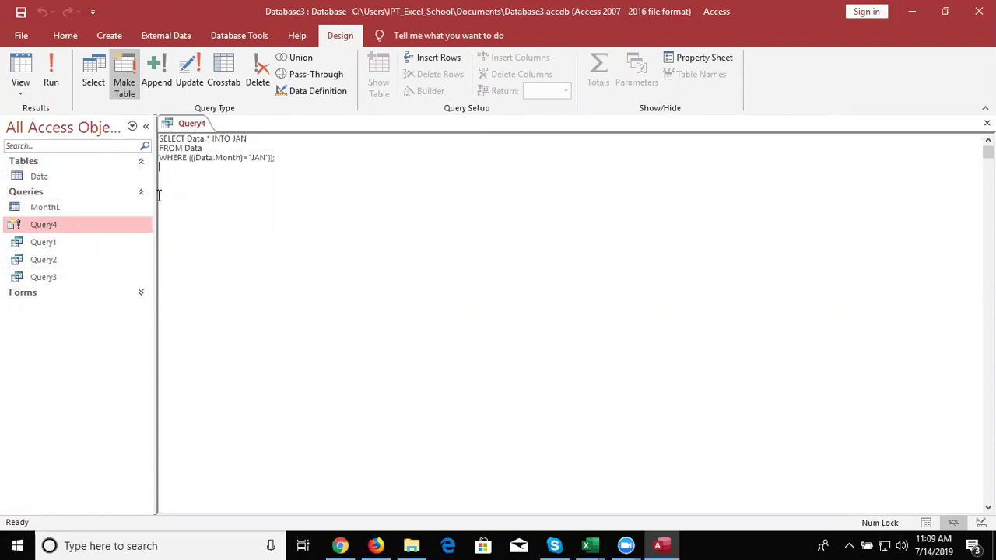
- Replace the table name JAN after INTO with ?
drag(296, 168, 154, 131)
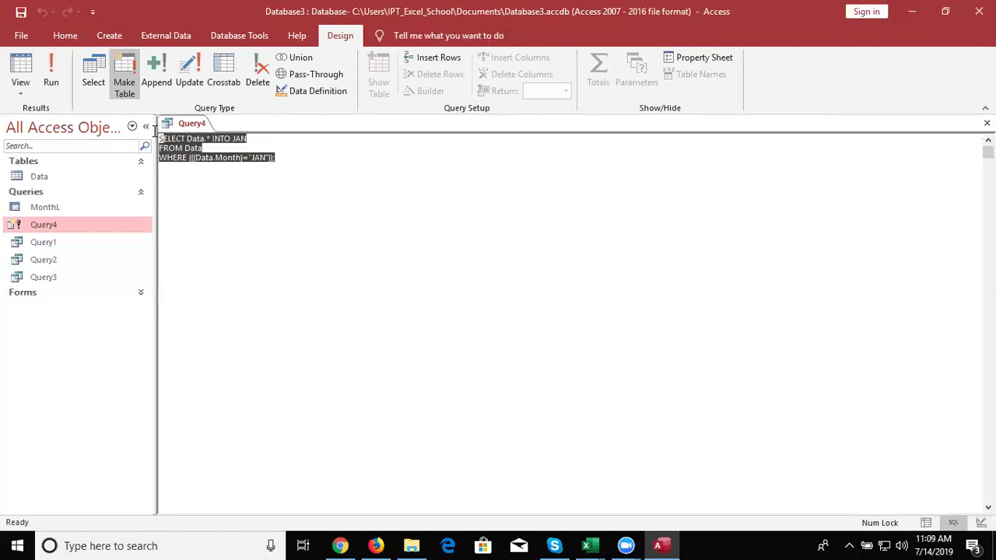
click(221, 198)
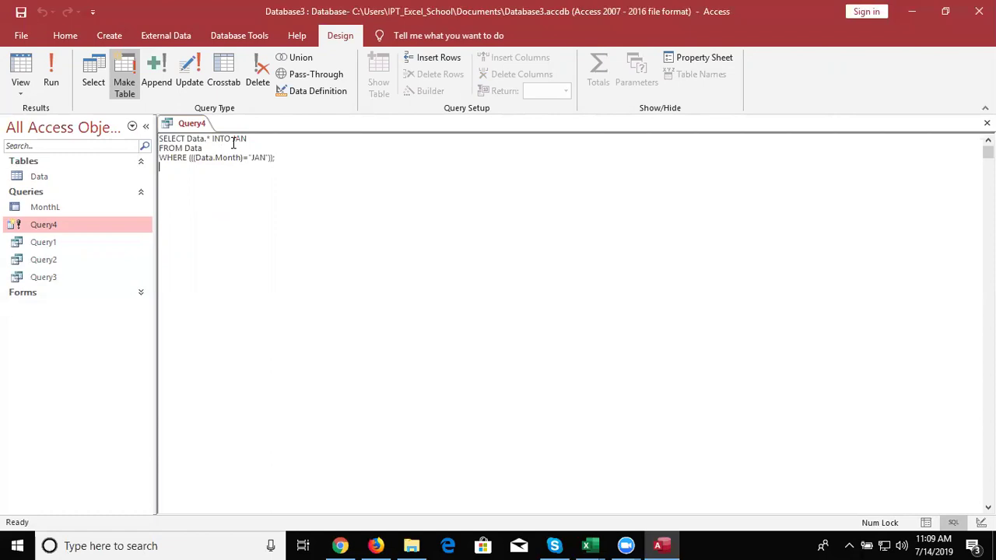
drag(233, 140, 248, 143)
text(?)
- After the bare ? fails with a syntax error, change the INTO target to [?]
click(987, 123)
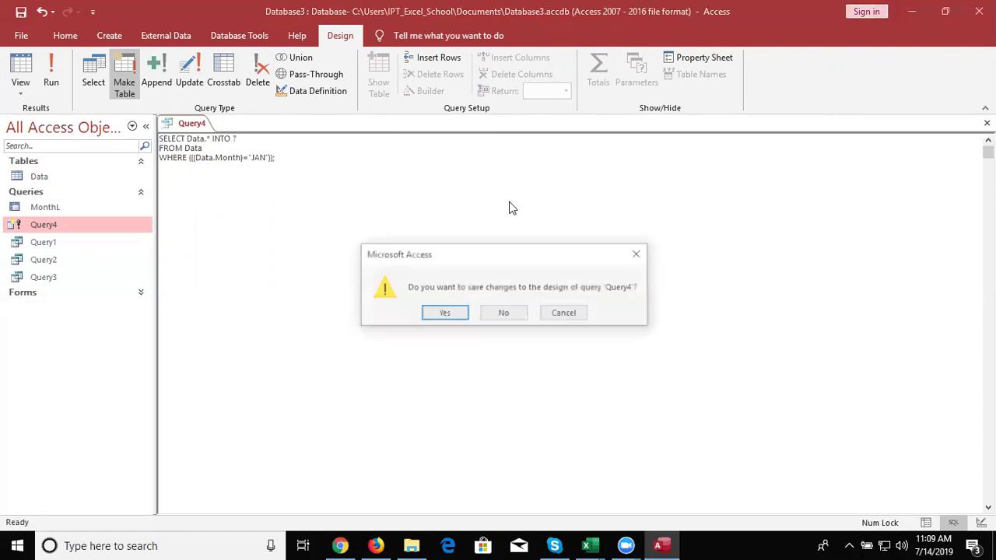
click(448, 318)
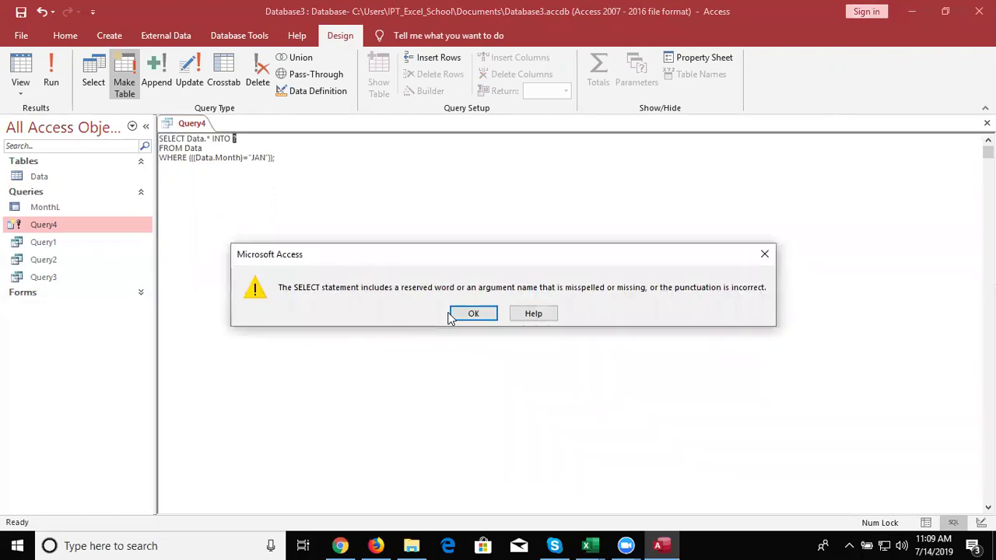
click(471, 313)
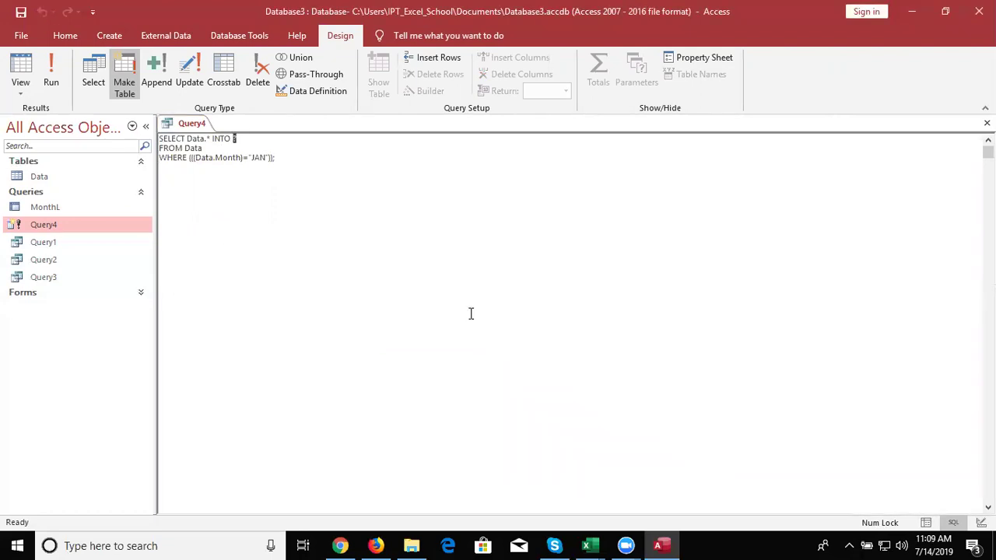
key(BackSpace)
text(*)
click(986, 123)
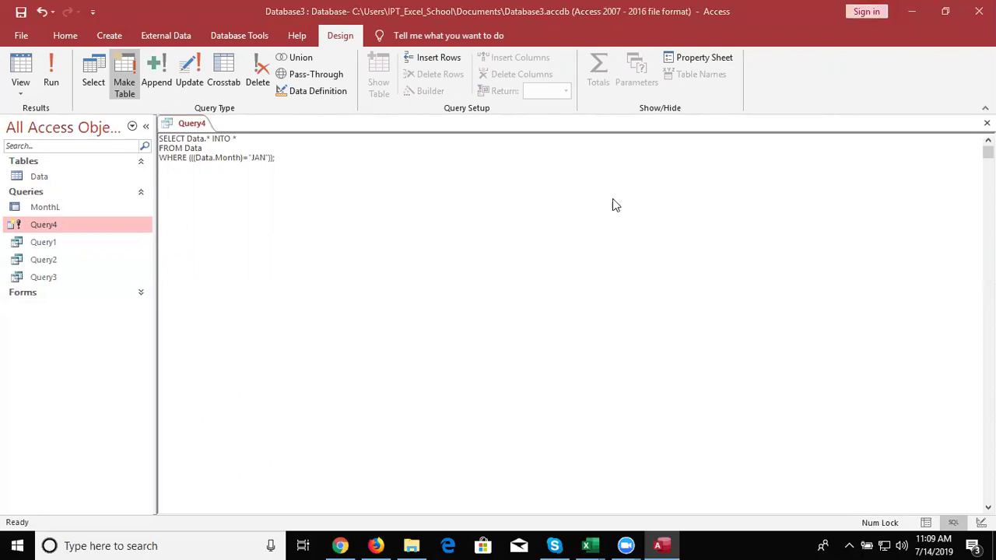
click(565, 313)
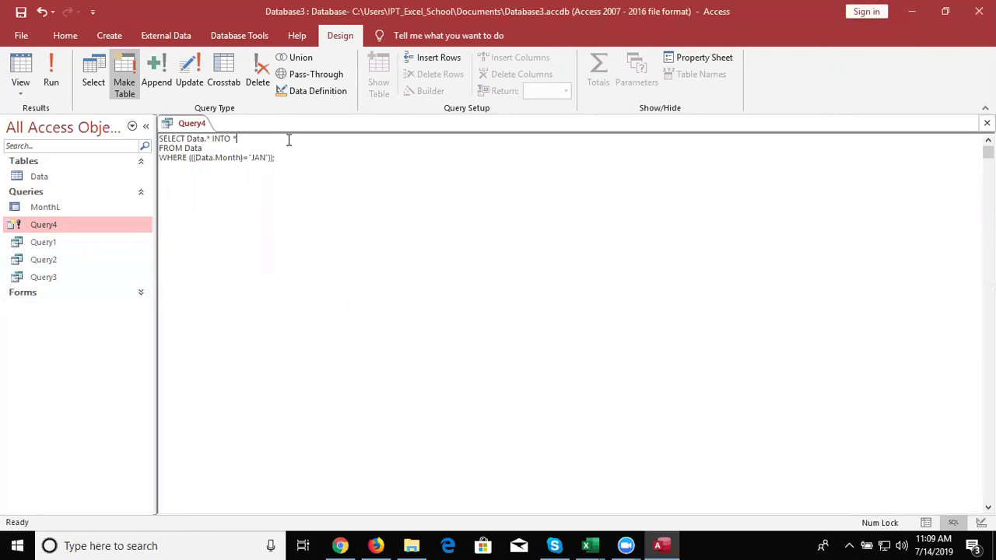
text([)
text(?])
- Save Query4 and run it, pasting 9 rows into a new table named ?
click(986, 123)
click(456, 314)
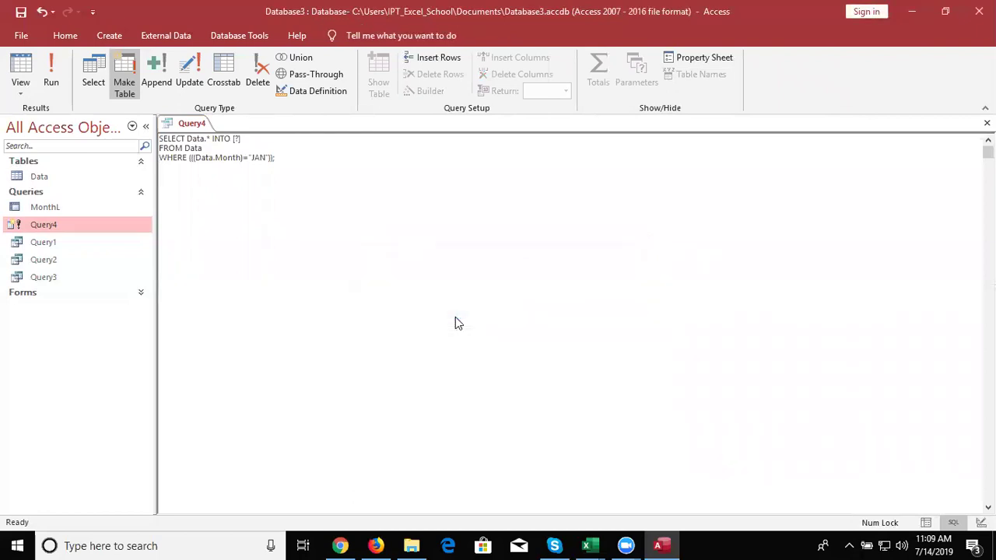
double_click(57, 223)
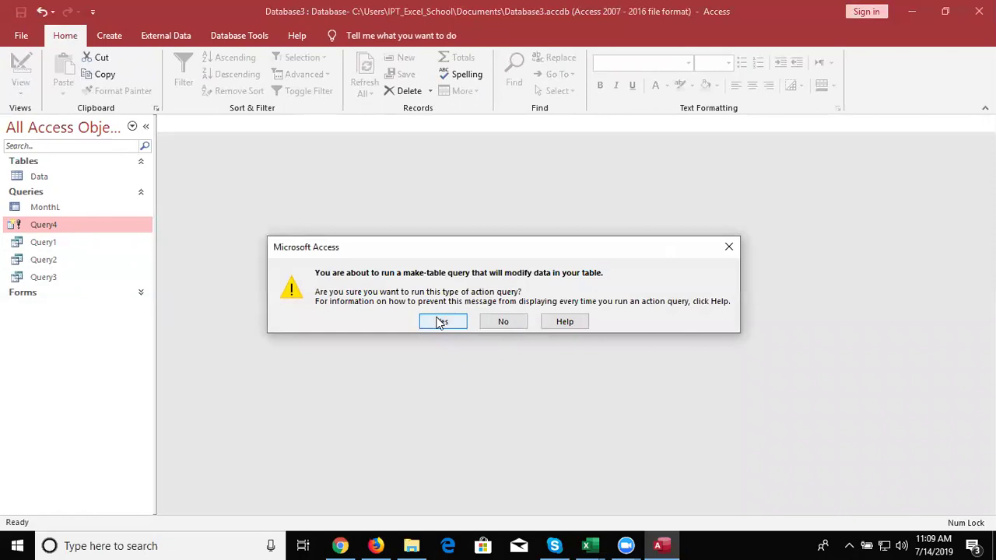
click(440, 322)
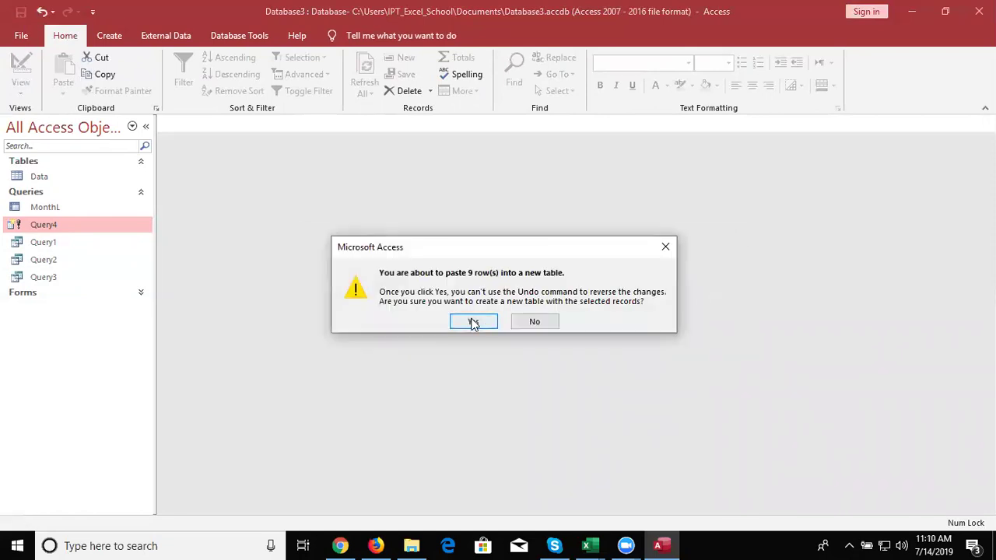
click(473, 322)
- Delete the newly created ? table
click(105, 179)
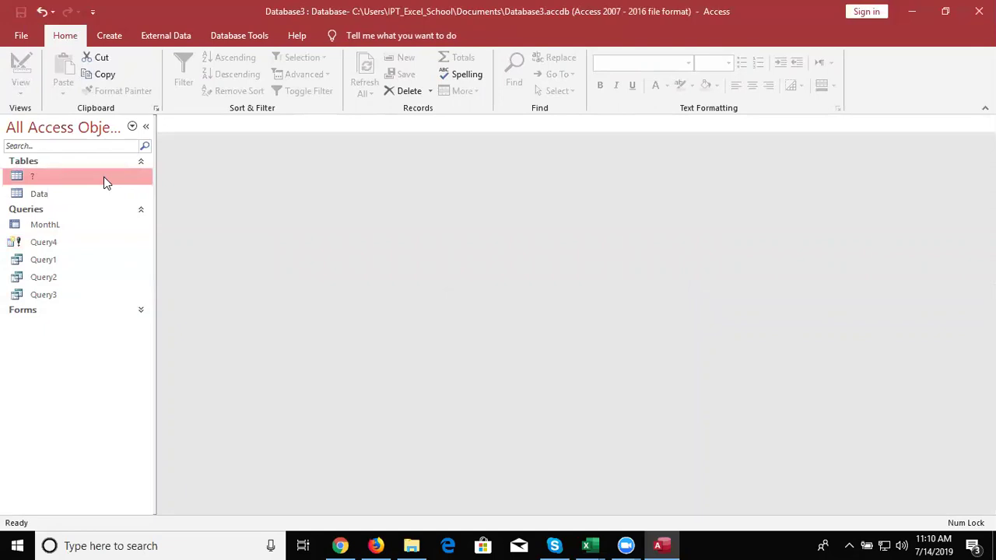
right_click(103, 177)
click(142, 294)
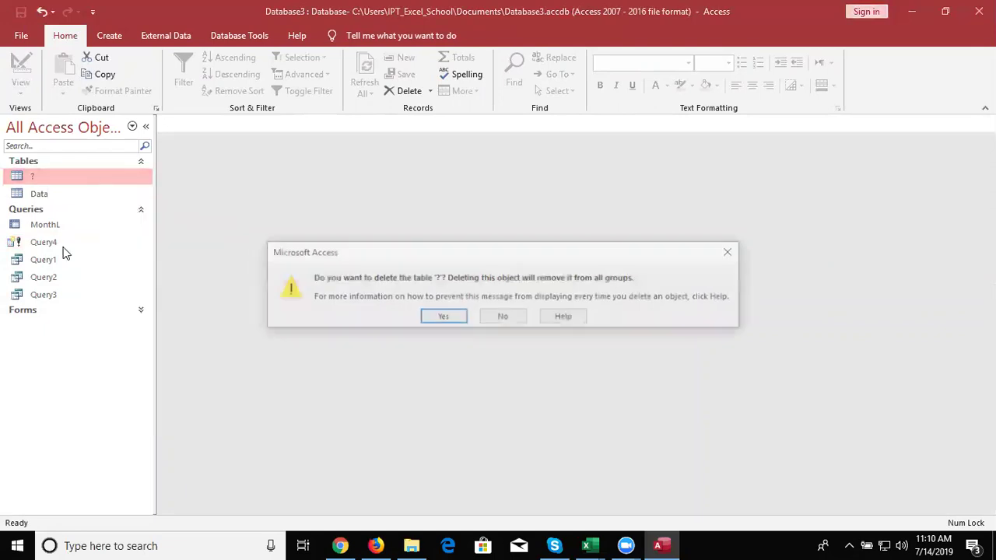
click(442, 321)
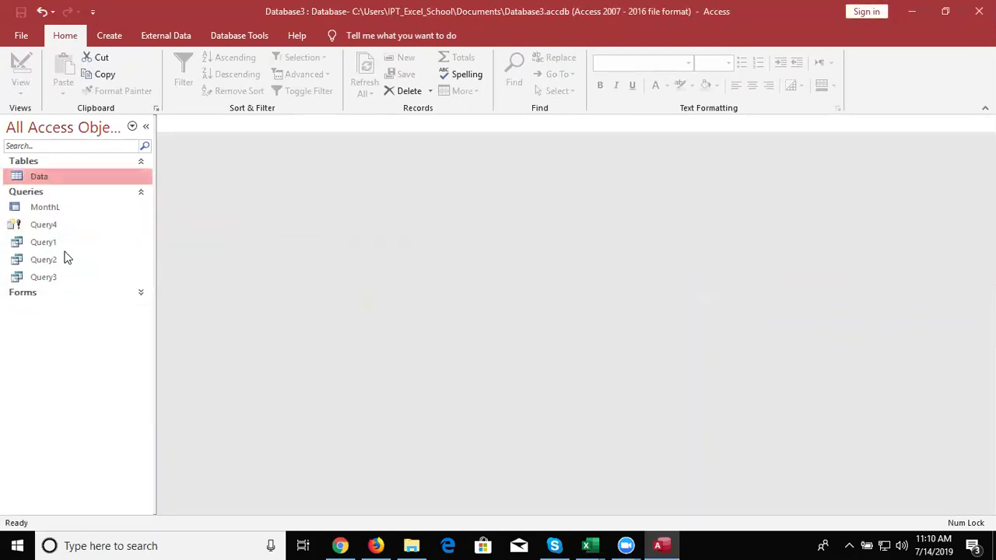
- Open the Data table in Design View, then close it
right_click(67, 182)
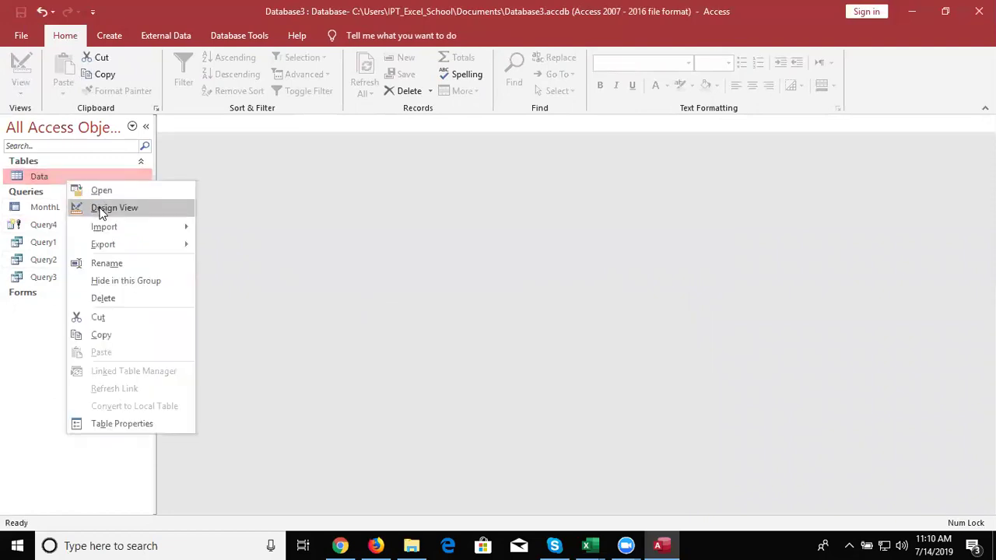
click(101, 208)
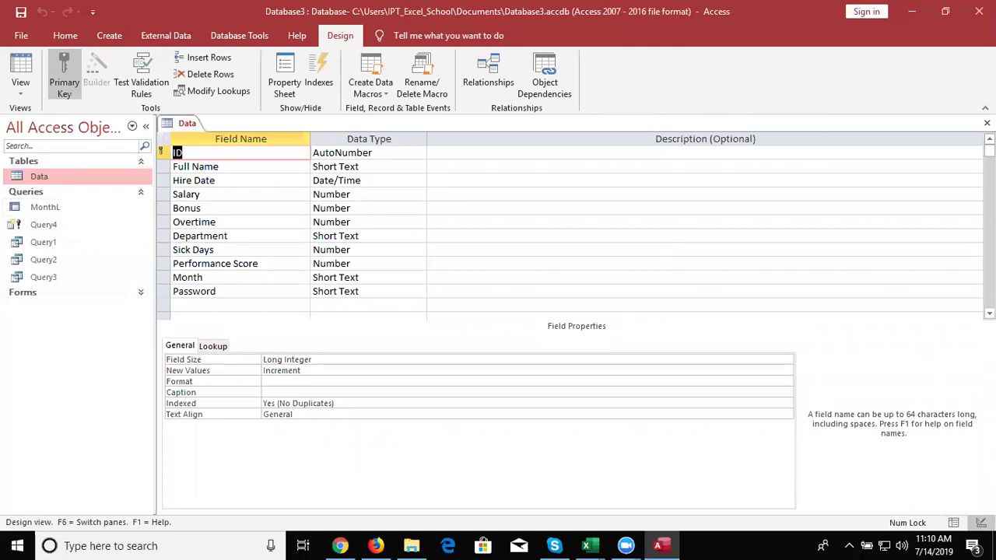
click(987, 123)
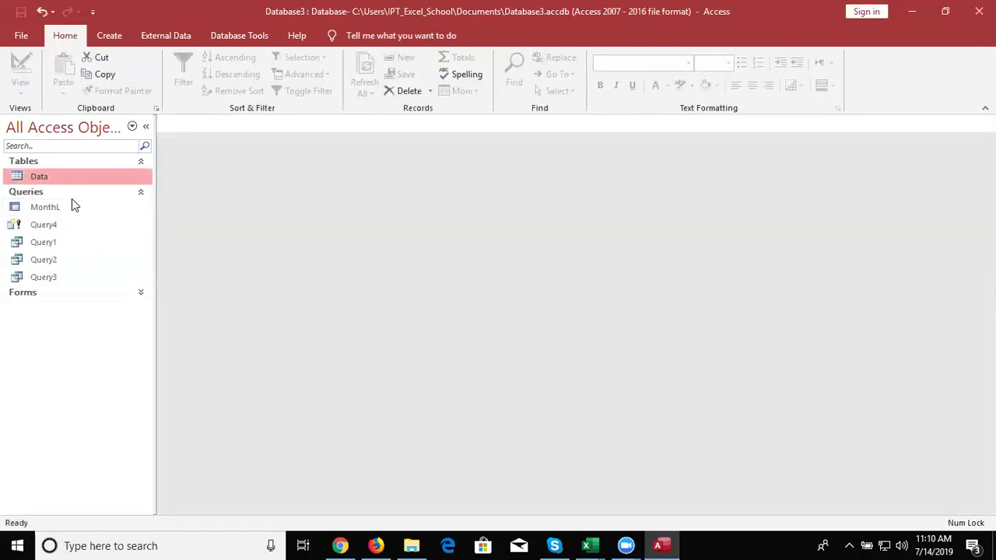
right_click(70, 222)
- Open Query4 in Design View again to edit its SQL
click(115, 250)
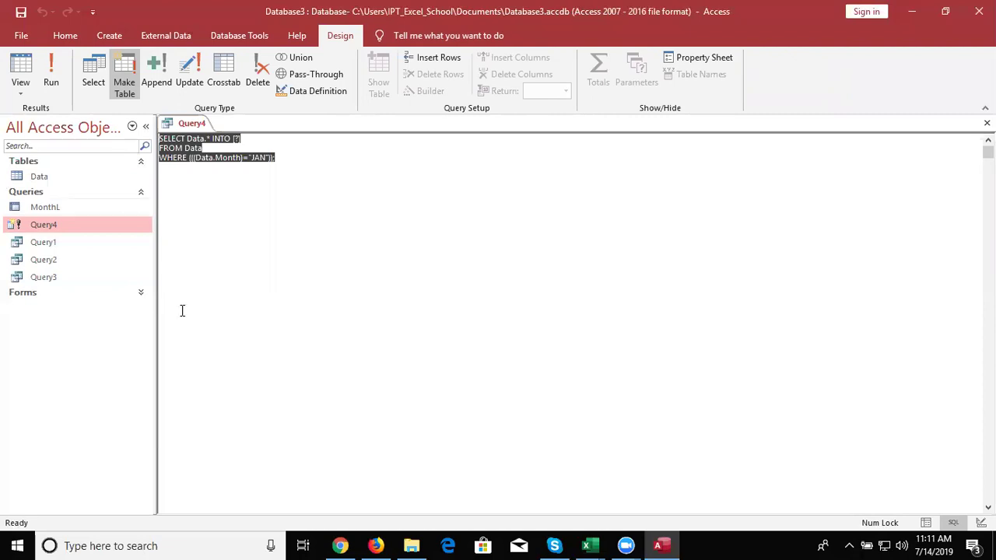
- Expand Forms, open the GetD form, then close it
click(60, 293)
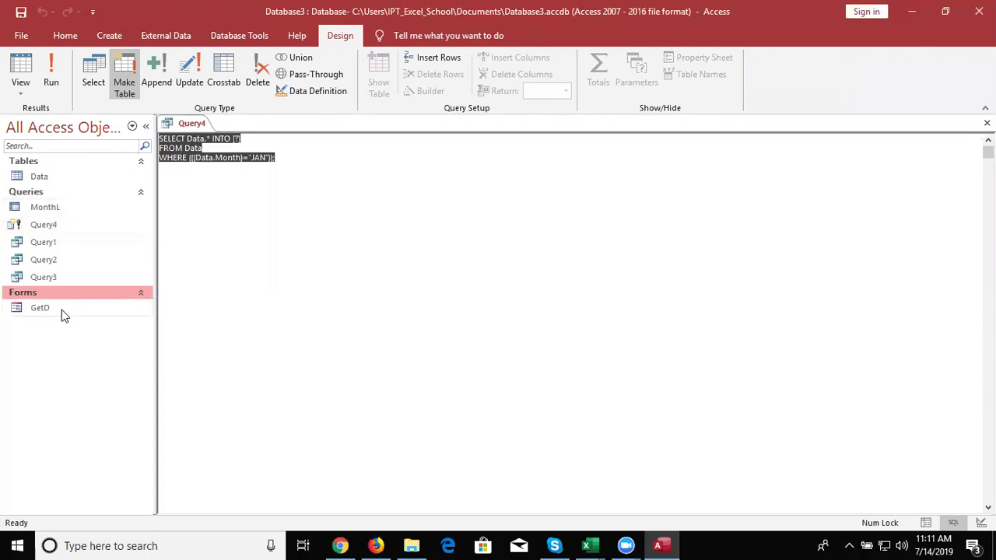
click(60, 310)
double_click(42, 309)
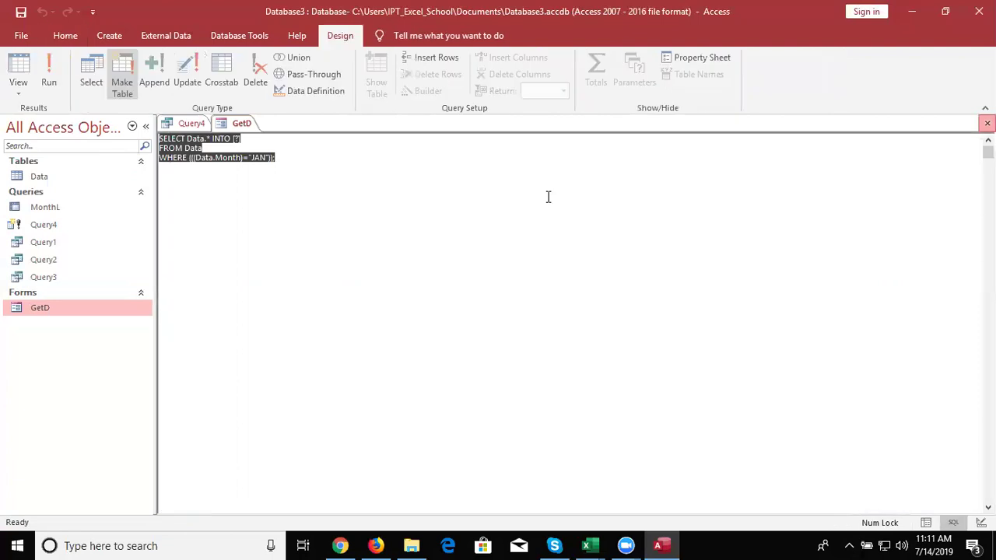
click(246, 140)
- Replace [?] after INTO with [forms]![GetD]![SM]
key(BackSpace)
key(BackSpace)
text(form)
text(])
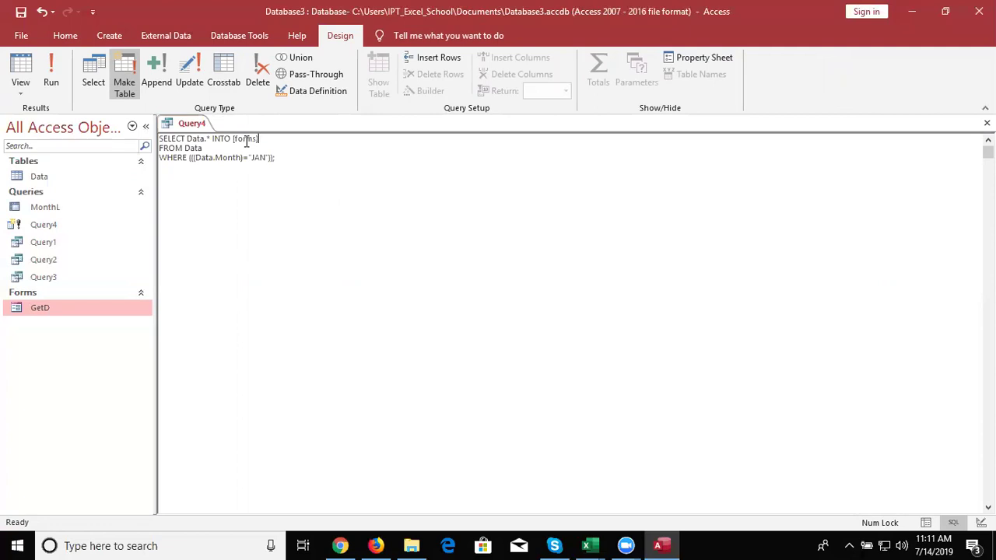
text(![GetD])
text(!)
text([SM)
text(])
- Try saving Query4 and dismiss the missing-table error
key(ctrl+End)
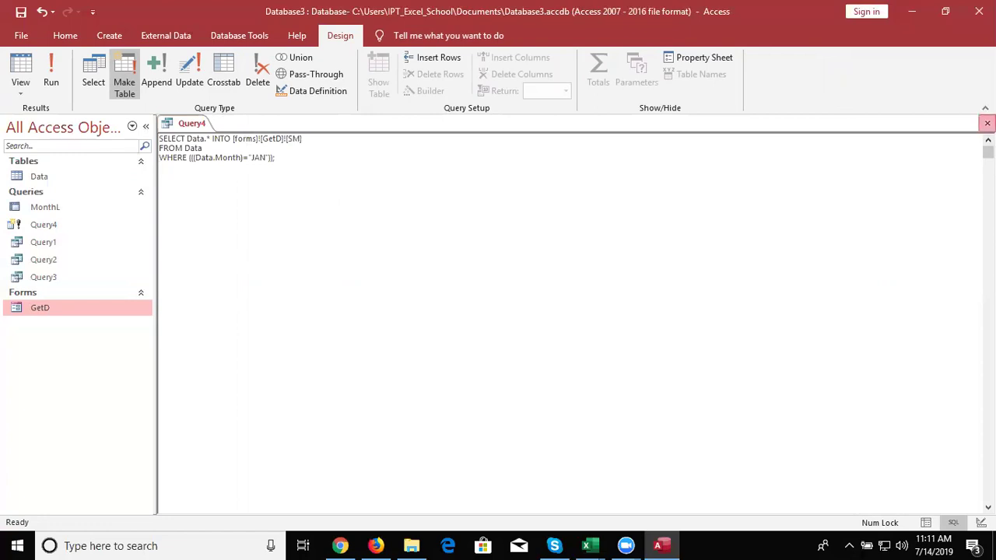
click(987, 123)
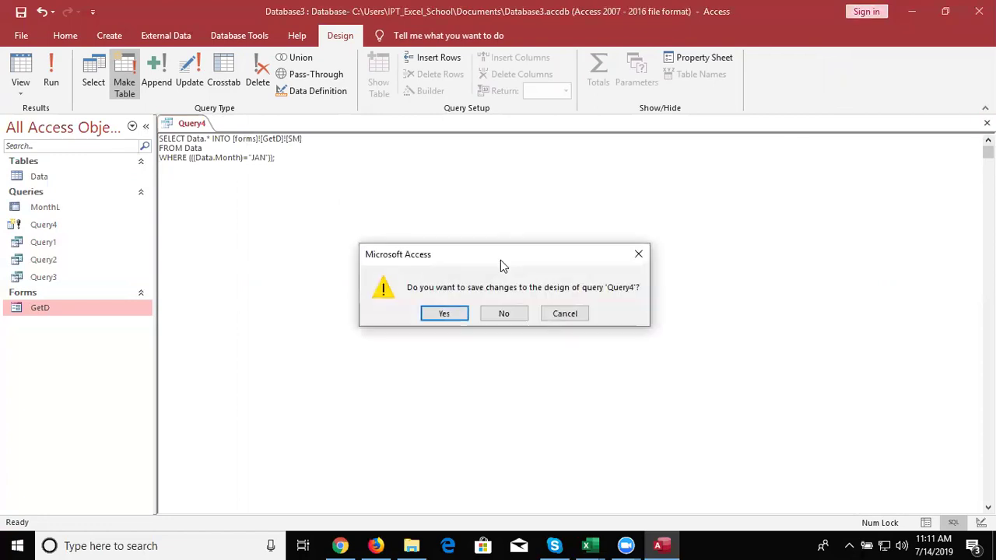
click(455, 314)
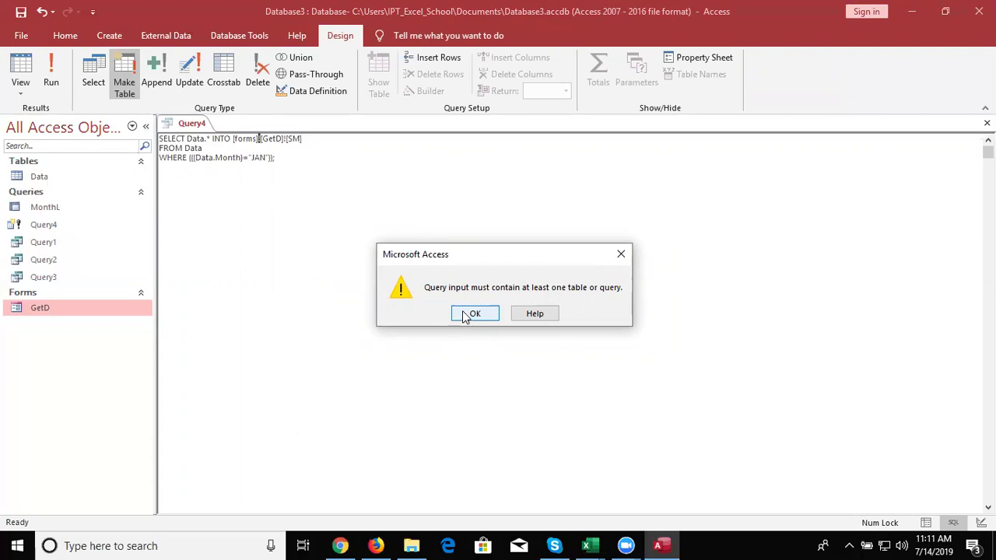
click(469, 315)
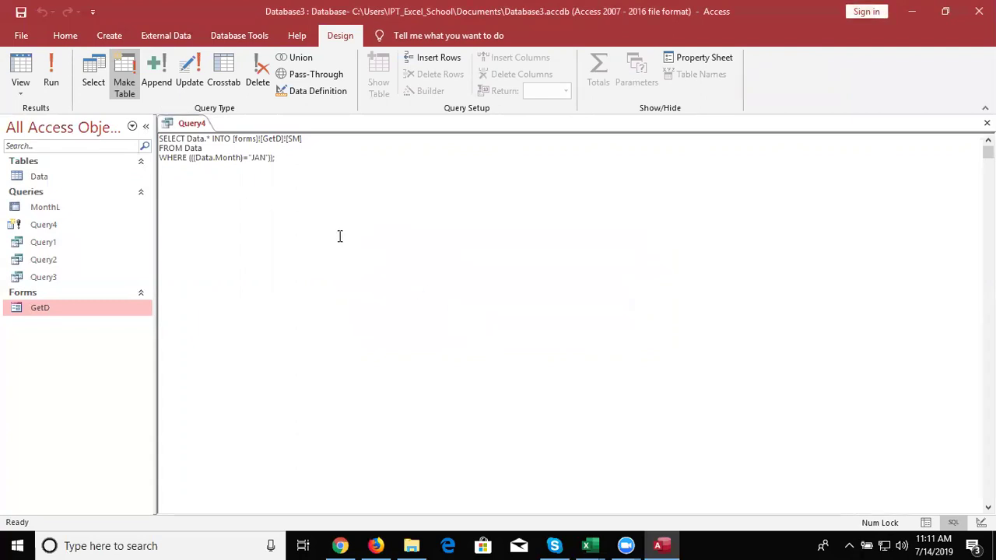
- Replace both ! separators with dots so the reference reads [forms].[GetD].[SM]
click(261, 138)
key(BackSpace)
text(.)
click(288, 138)
key(BackSpace)
text(.)
- Retry saving, dismiss the same error, and delete the form reference after INTO
click(986, 123)
click(452, 316)
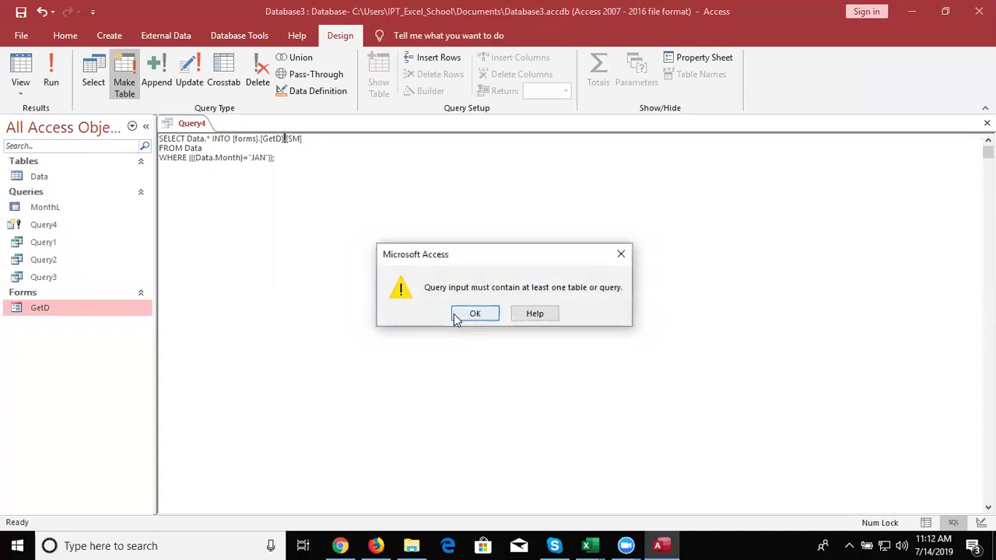
click(457, 315)
drag(301, 138, 234, 143)
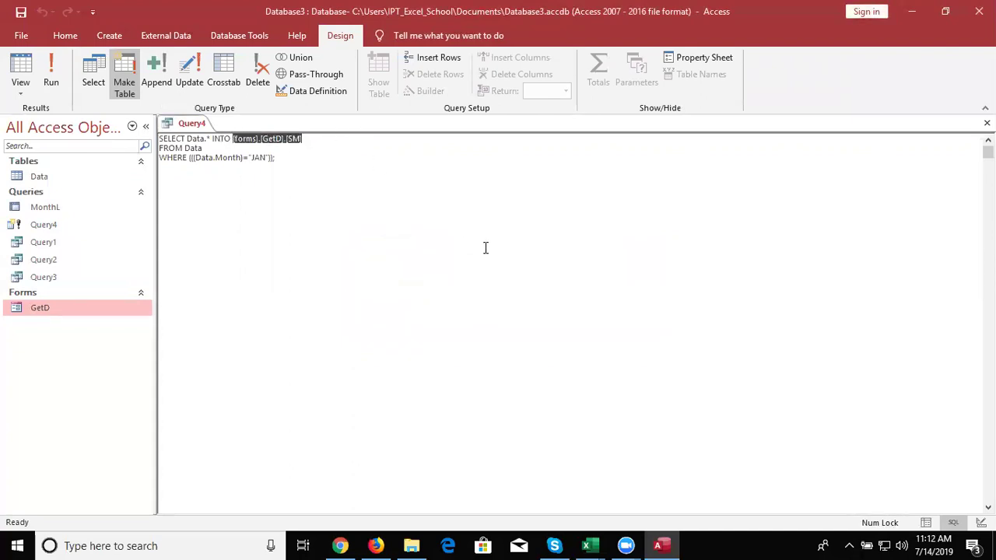
key(Delete)
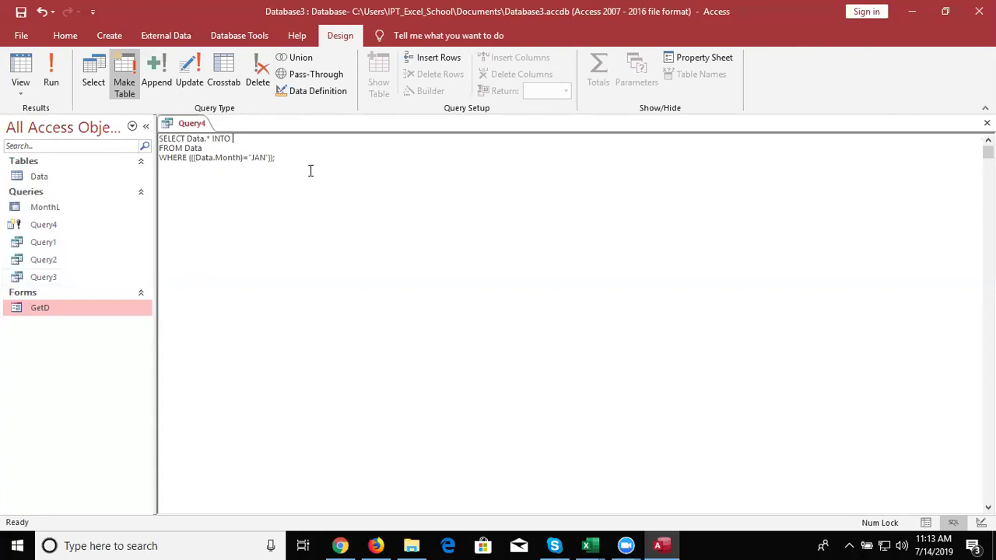
- Enter input('Month','Warning!') as the INTO target in the SQL
text(input)
text( Month)
text(',)
text('Wa)
text(r)
text(ning)
text(')
text(')
text())
click(322, 216)
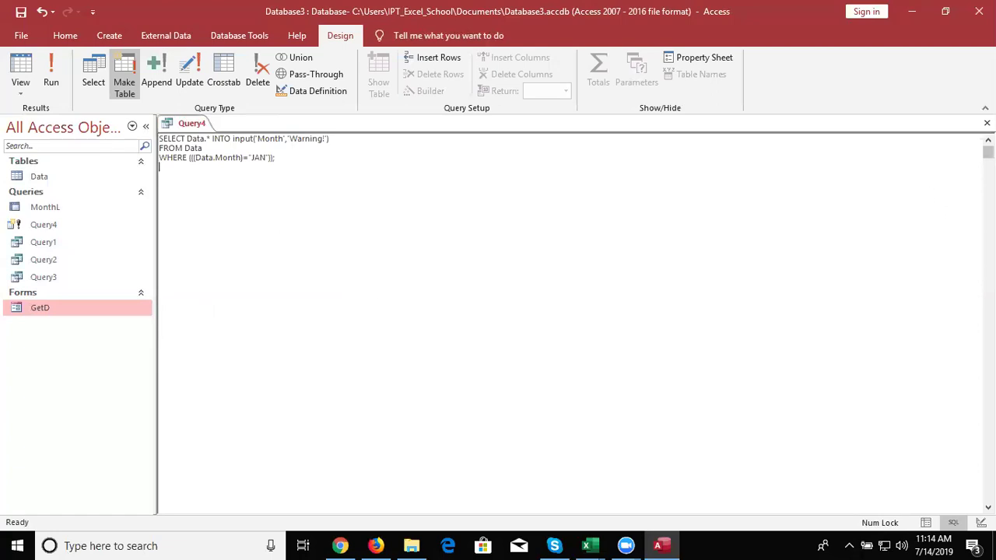
- Attempt to save Query4 and dismiss the missing-table error
click(986, 123)
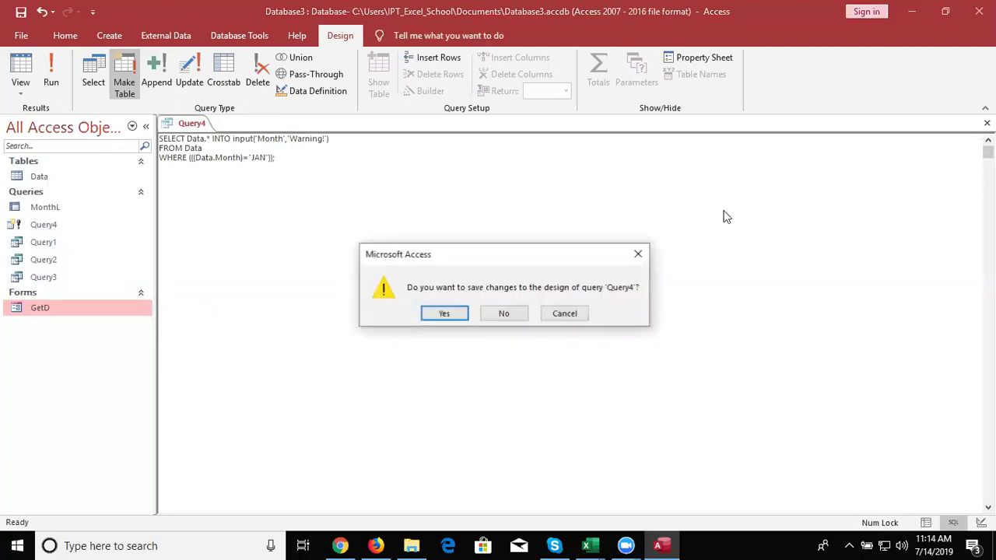
click(441, 317)
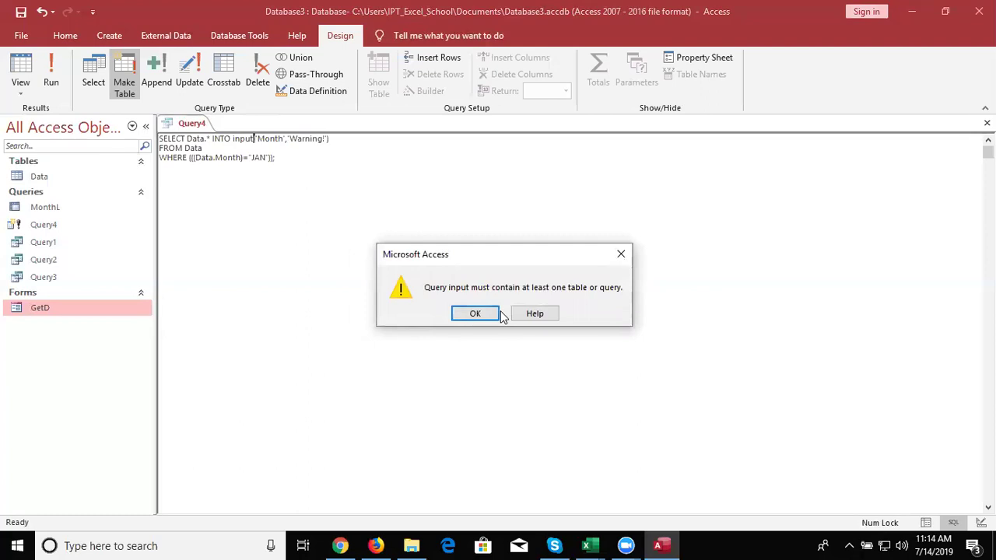
click(473, 311)
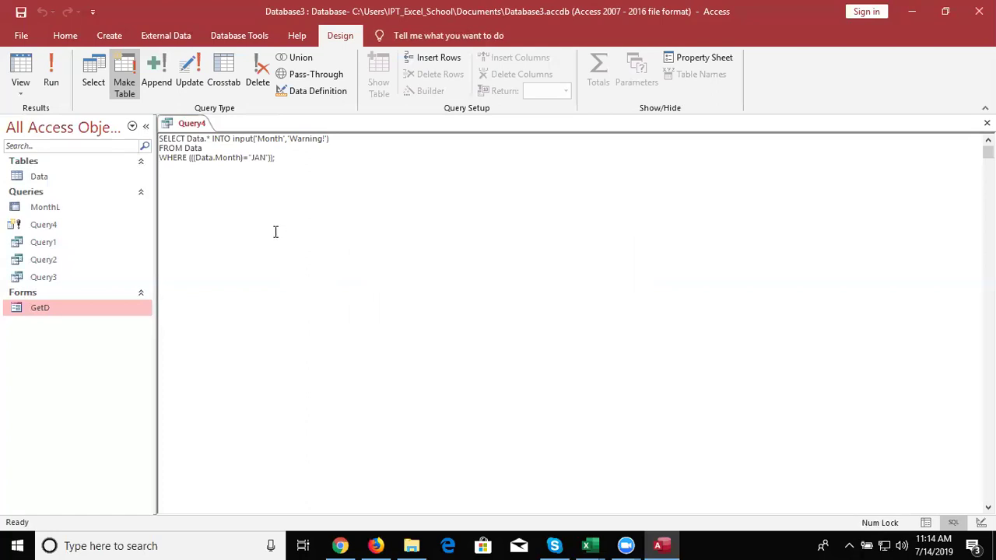
- Switch the input() arguments to double quotes: input("Month","Warning!")
click(255, 139)
key(BackSpace)
text((')
key(Right)
key(Right)
key(Right)
key(Right)
key(Right)
key(Right)
key(Right)
key(Delete)
text(")
click(411, 186)
- Save Query4 again and dismiss the repeated missing-table error
click(986, 123)
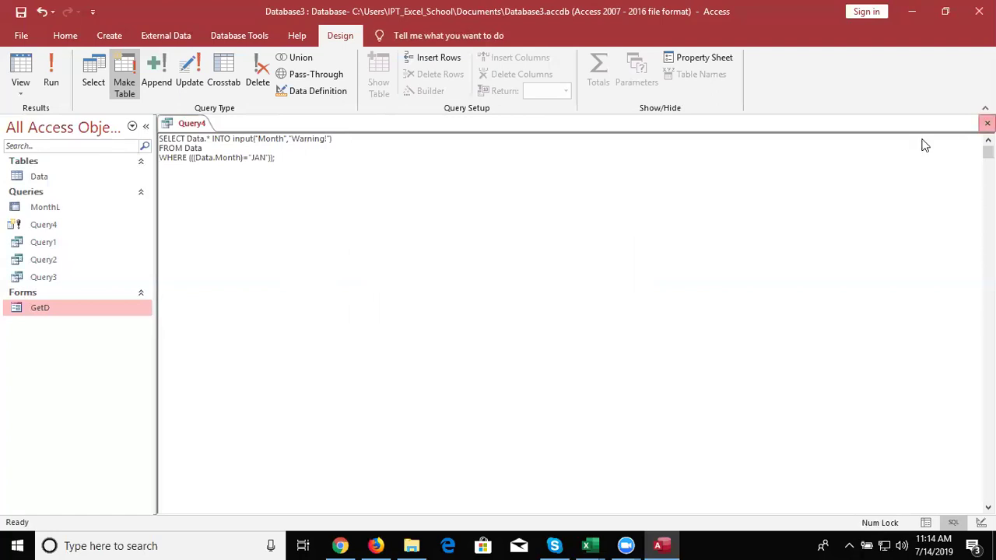
click(447, 314)
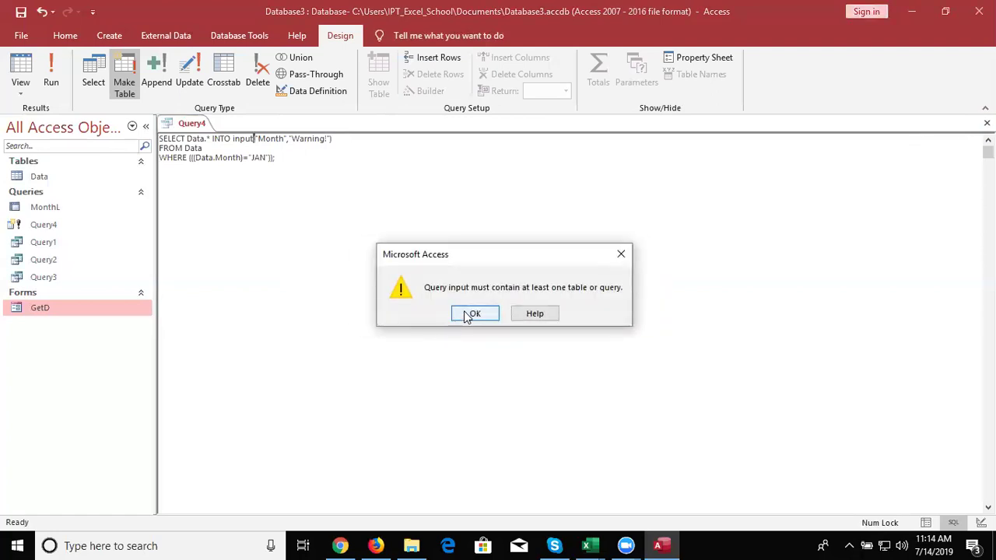
click(470, 313)
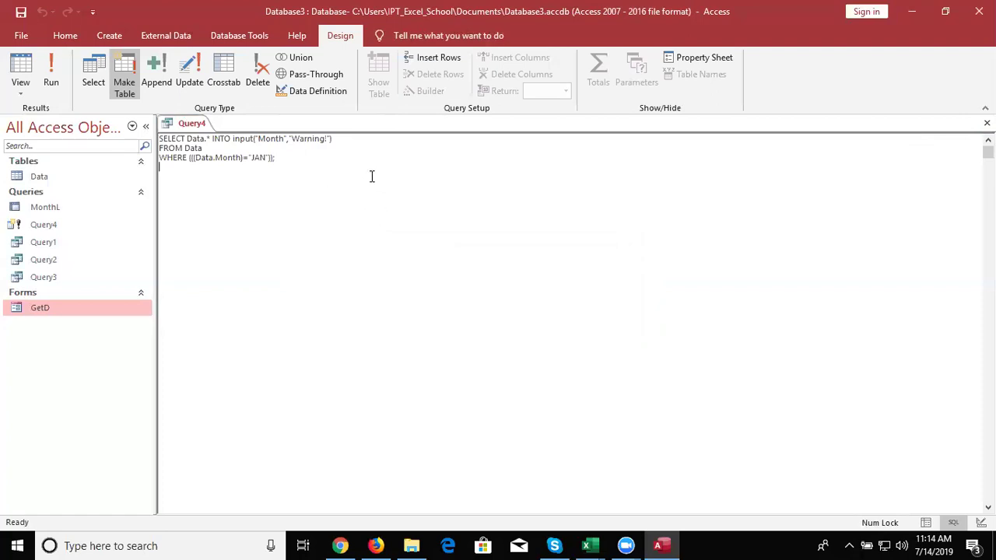
click(361, 149)
- Replace the input("Month","Warning!") prompt after INTO with monthname(1,true)
drag(233, 138, 340, 140)
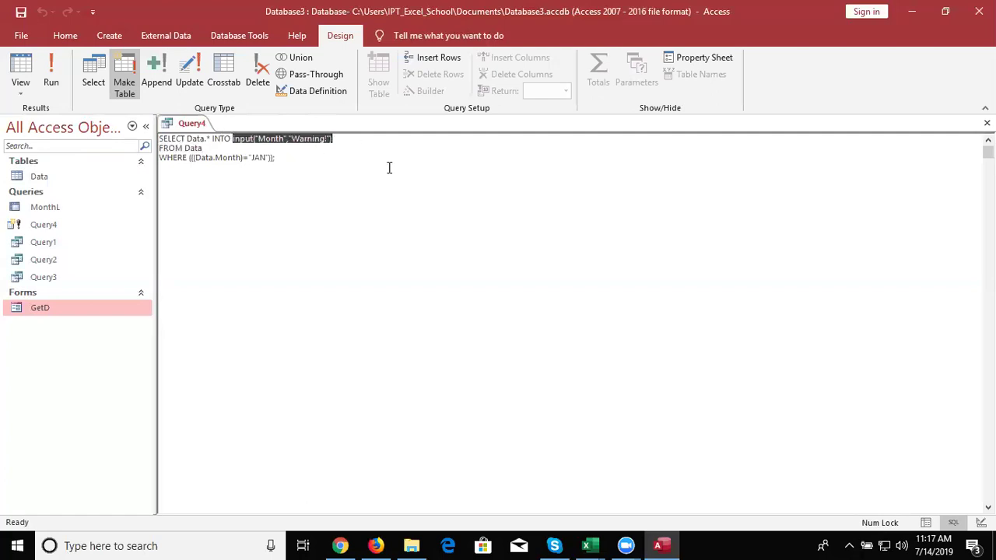
key(Delete)
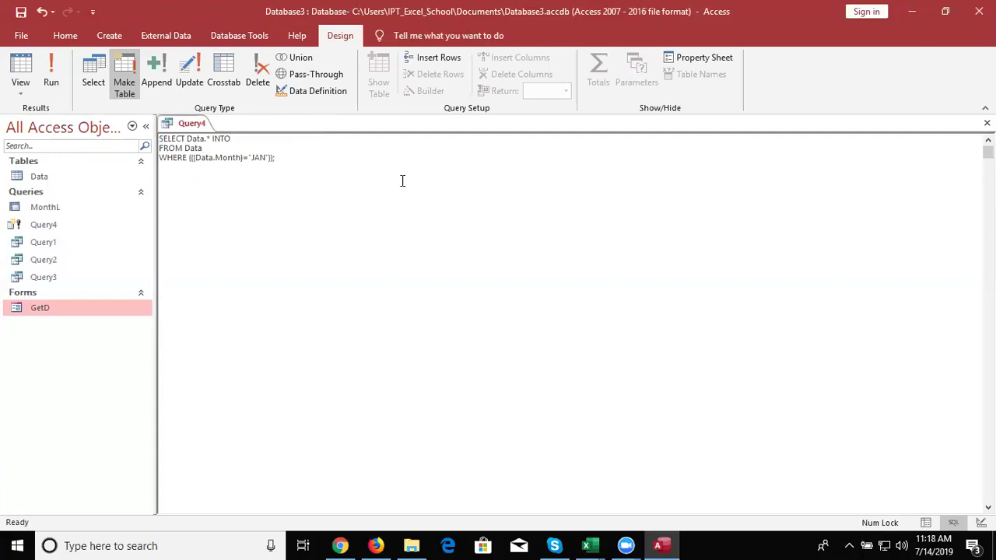
text(monthname)
text(()
text((1,)
text(true)
text())
click(400, 181)
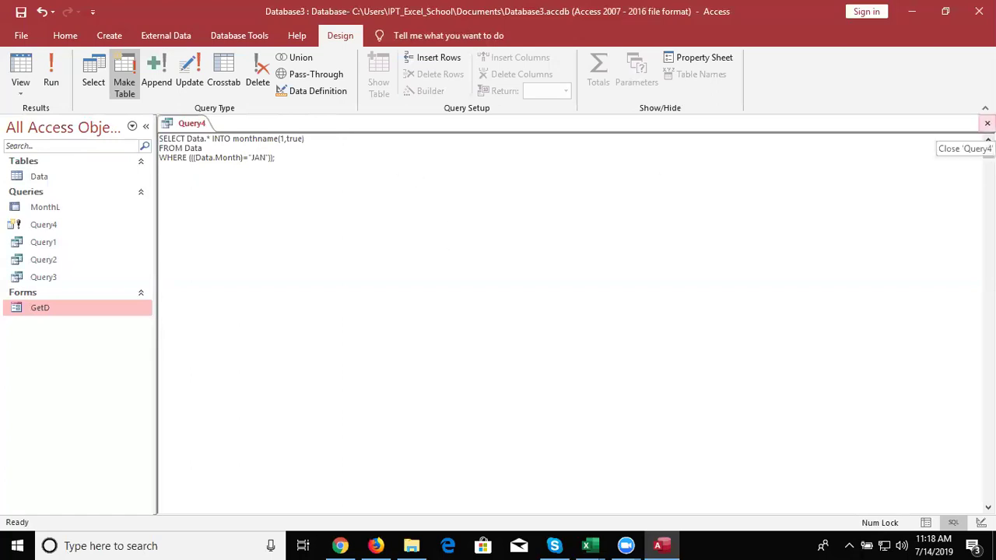
- Try saving Query4 and dismiss the missing table or query error
click(987, 123)
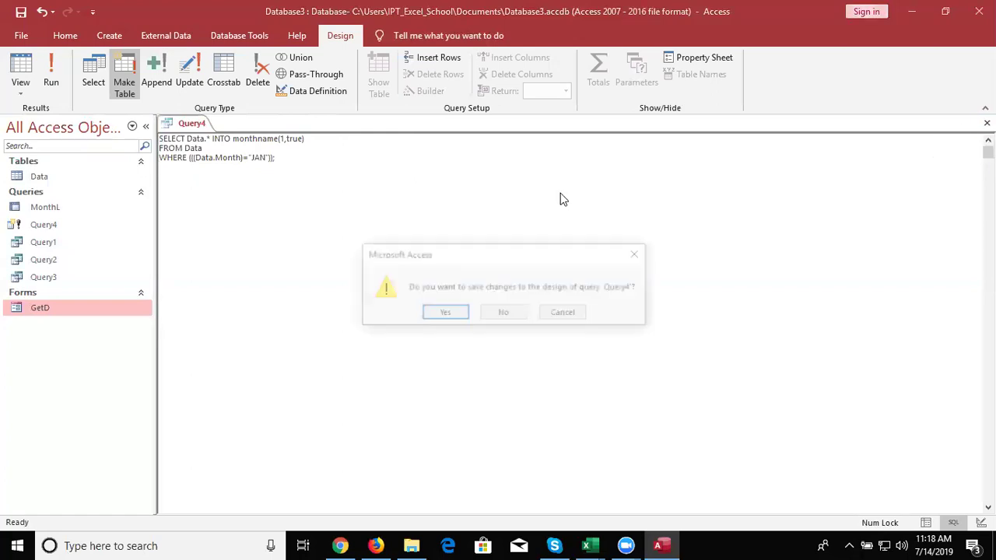
click(456, 315)
click(475, 312)
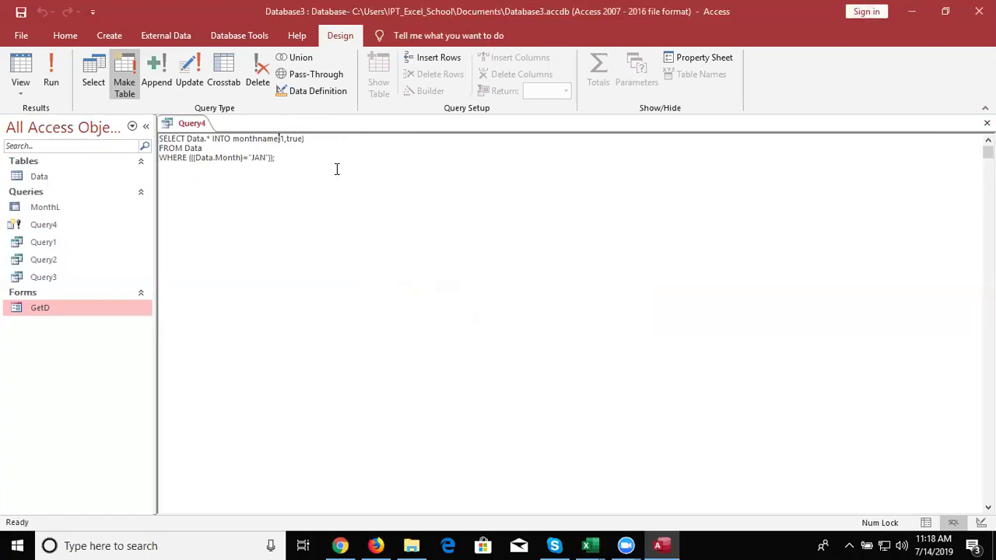
- Swap monthname(1,true) for JAN as the INTO target, then save and close Query4
drag(305, 139, 232, 138)
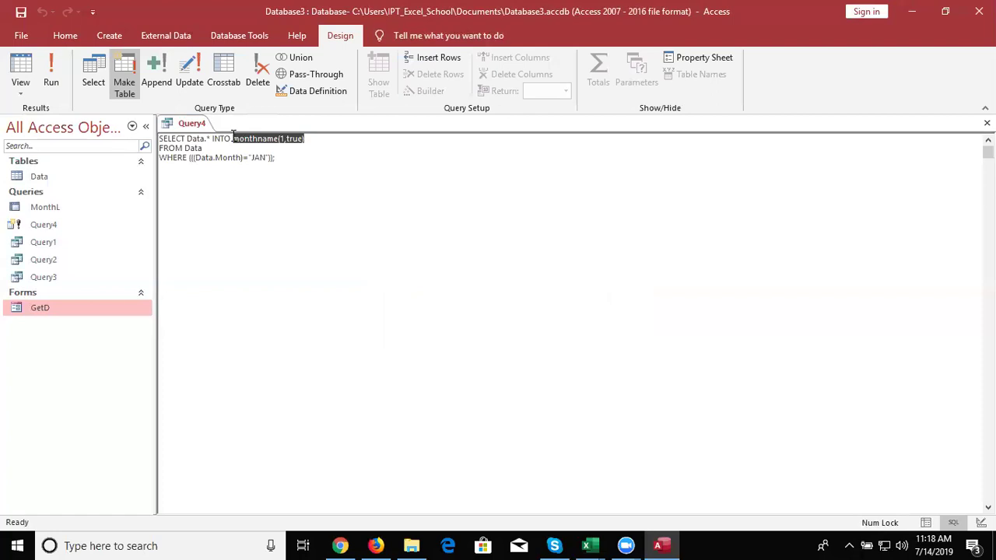
key(Delete)
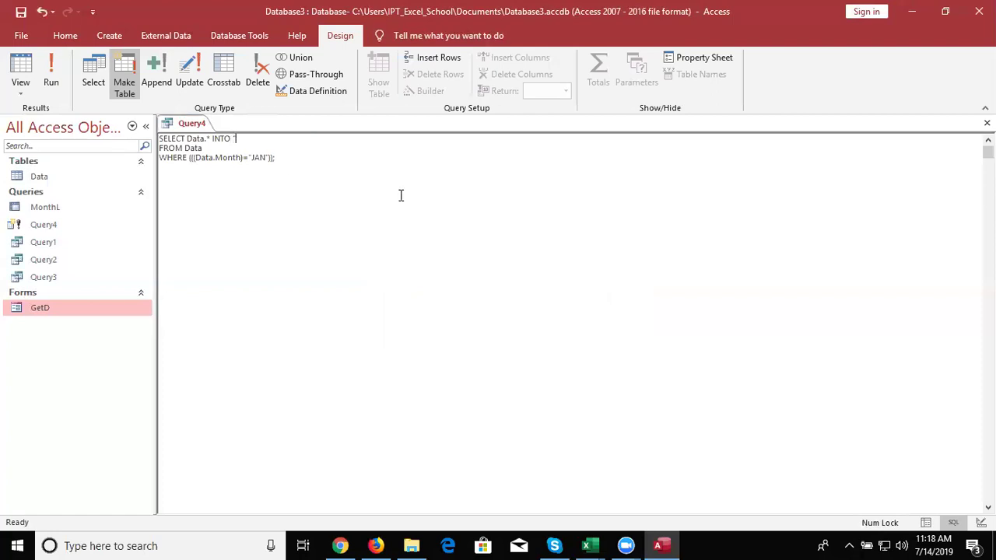
text(JAN)
click(306, 195)
click(986, 123)
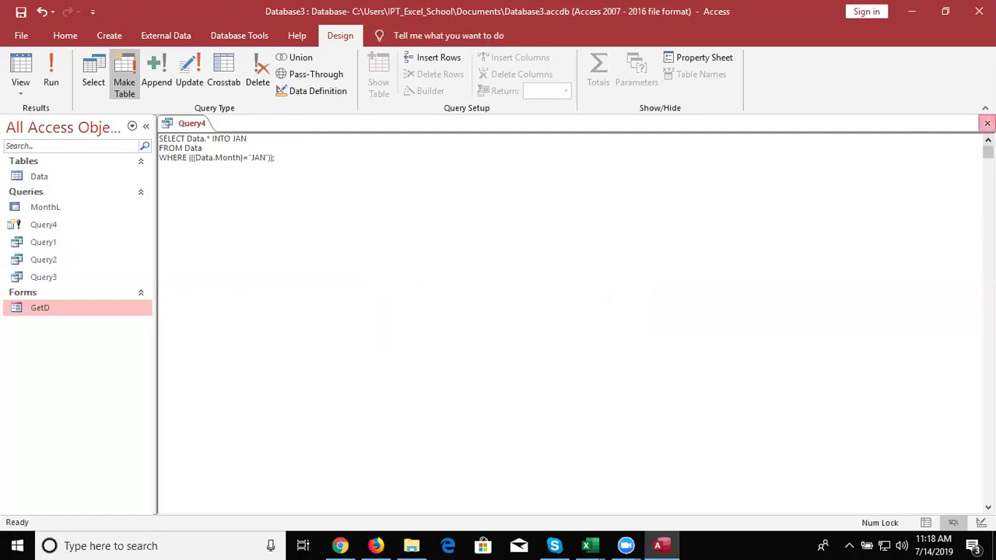
click(454, 312)
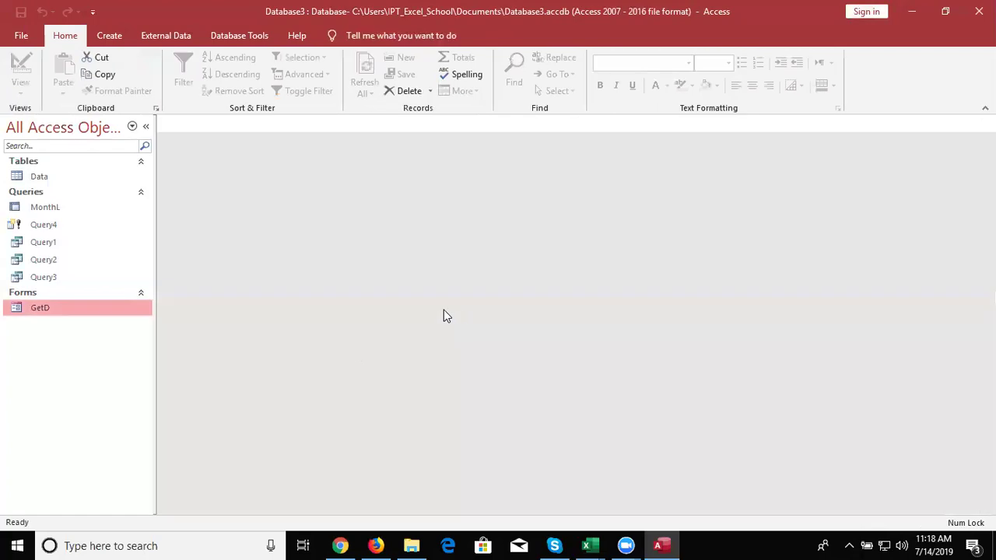
- Start a new design-view query (Query5) with the Data table added
click(19, 225)
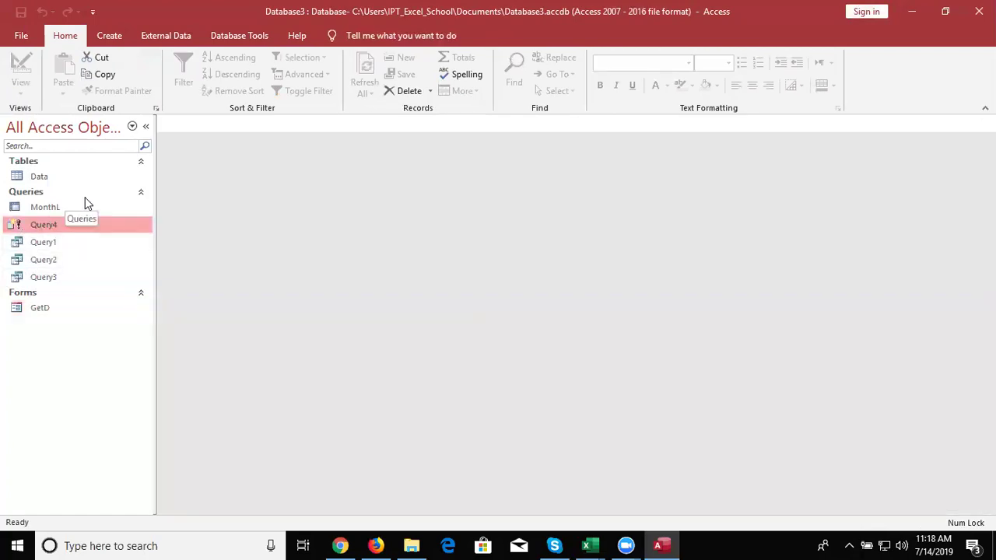
click(109, 36)
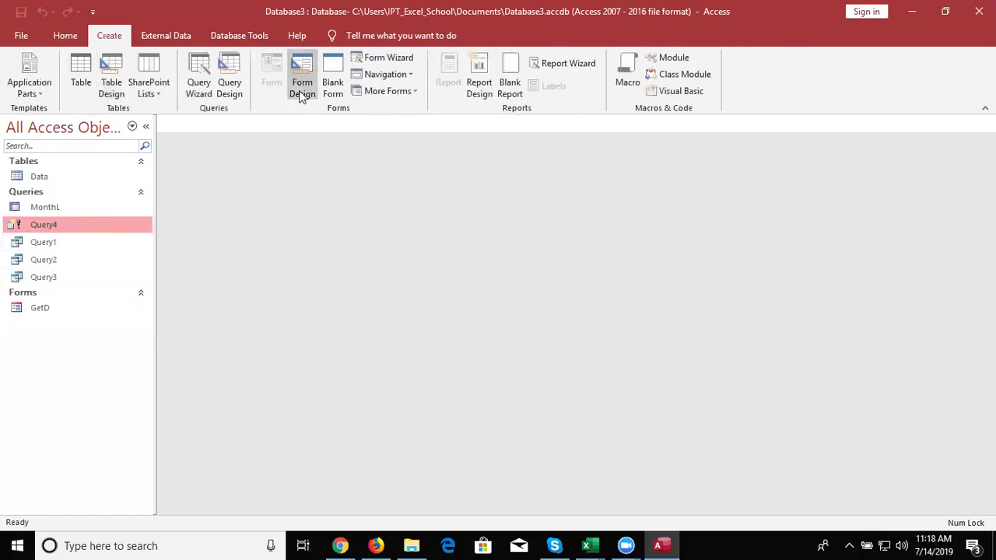
click(226, 87)
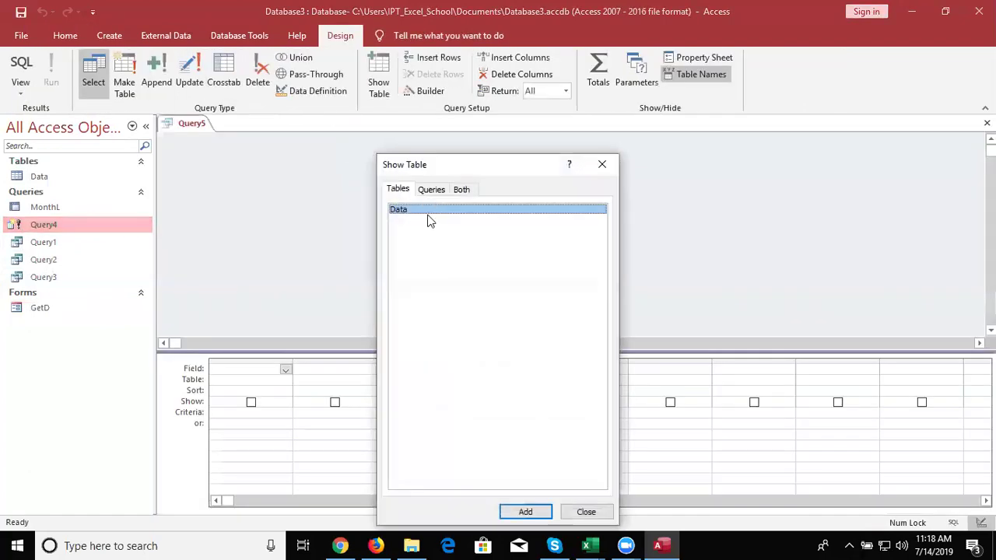
click(547, 520)
click(605, 166)
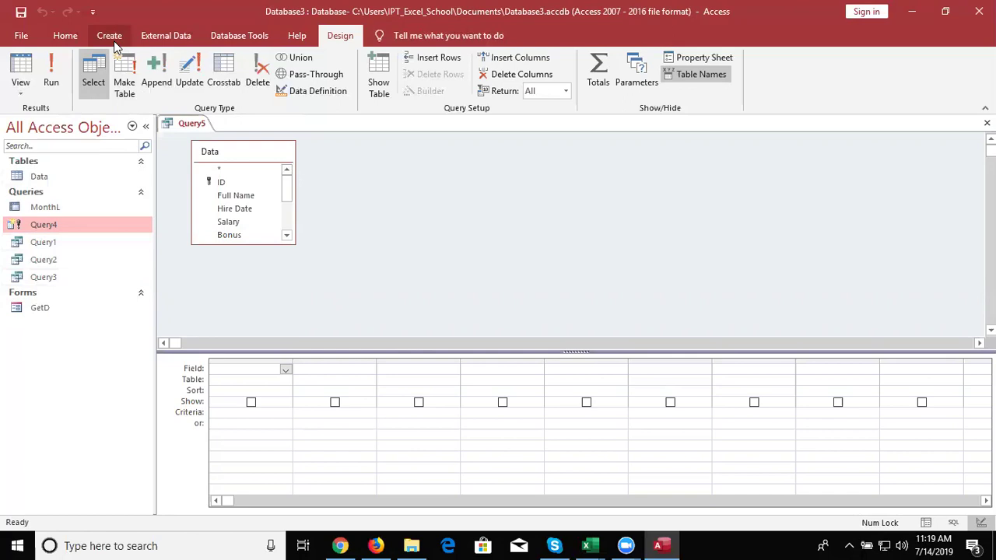
- Delete Query1 through Query4 and create a new blank table
shift+click(56, 280)
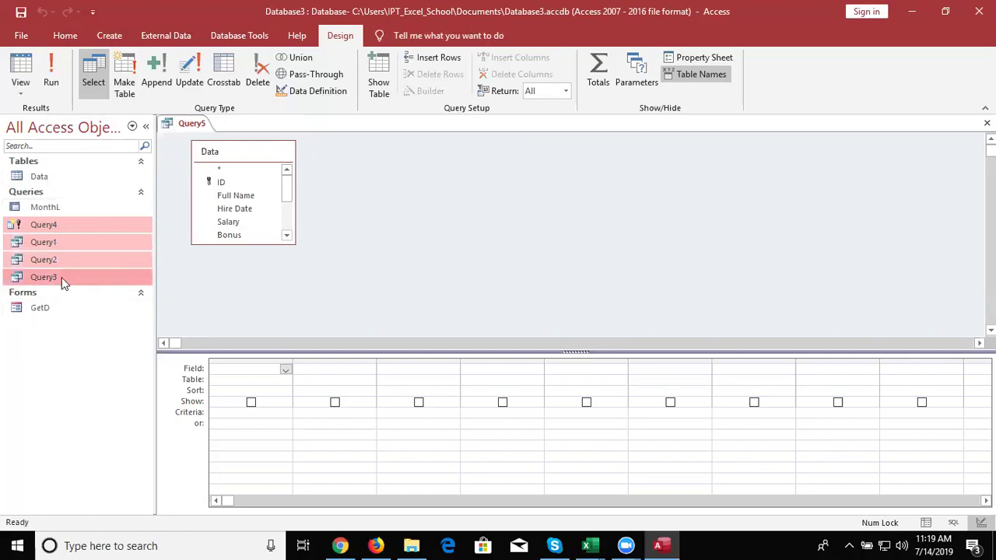
right_click(61, 280)
click(262, 323)
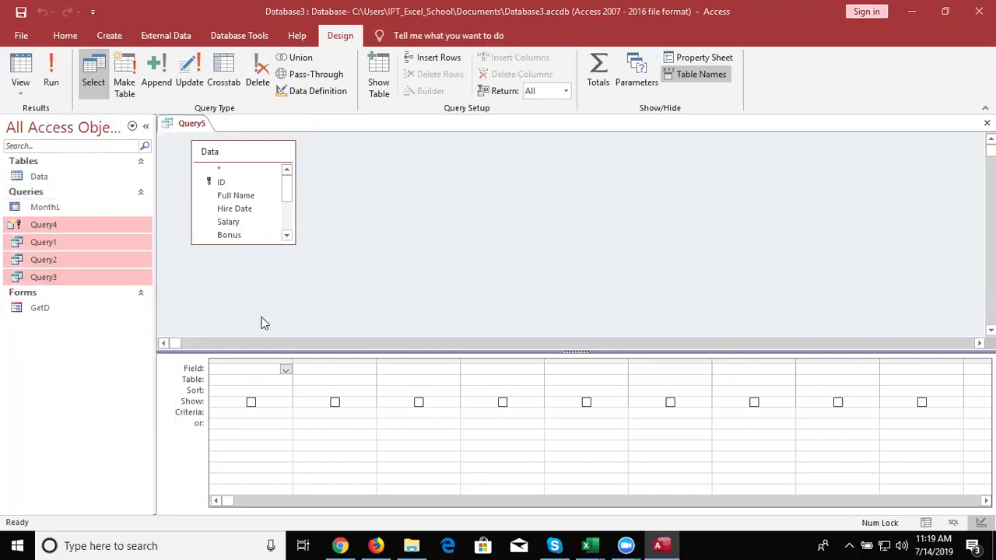
click(474, 318)
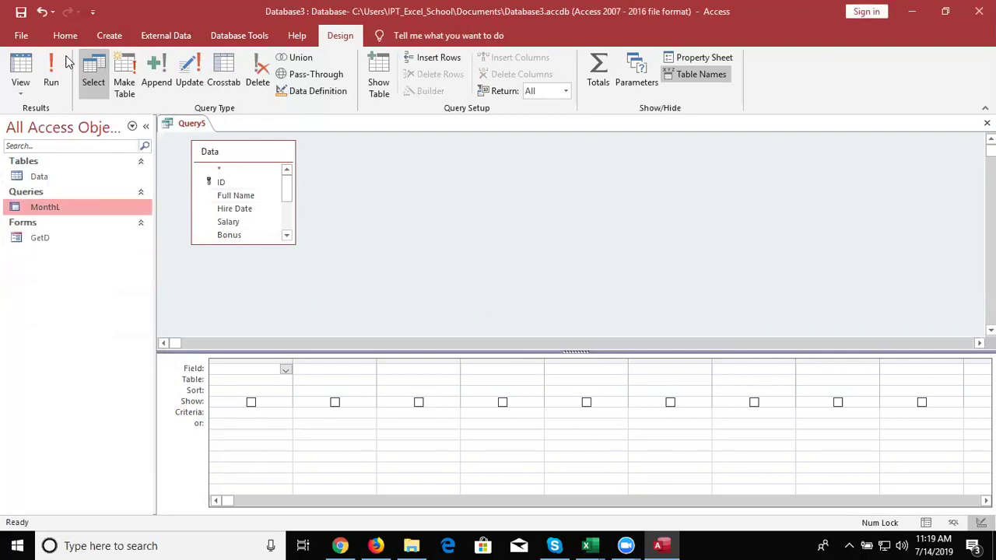
click(107, 31)
click(78, 81)
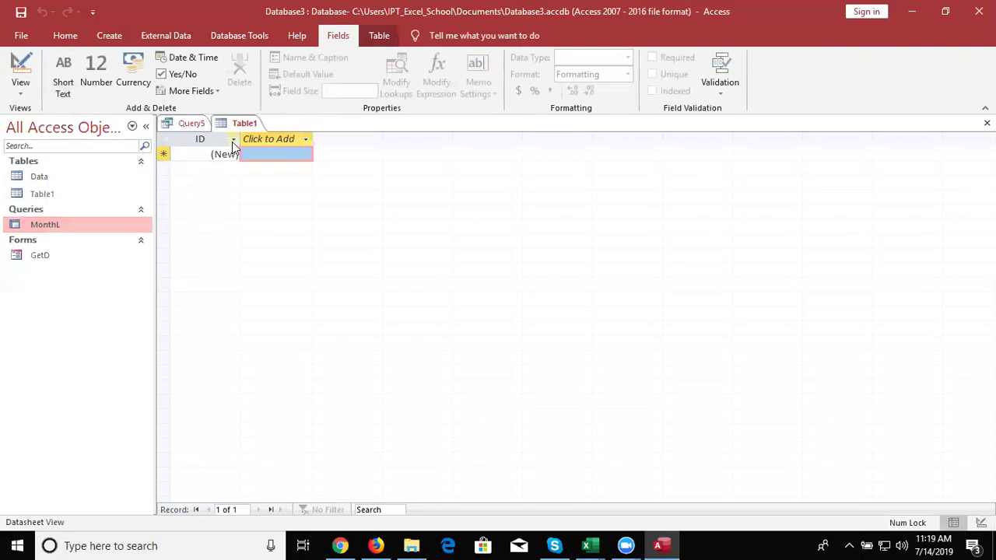
- Add a Short Text field named CNAME
click(261, 153)
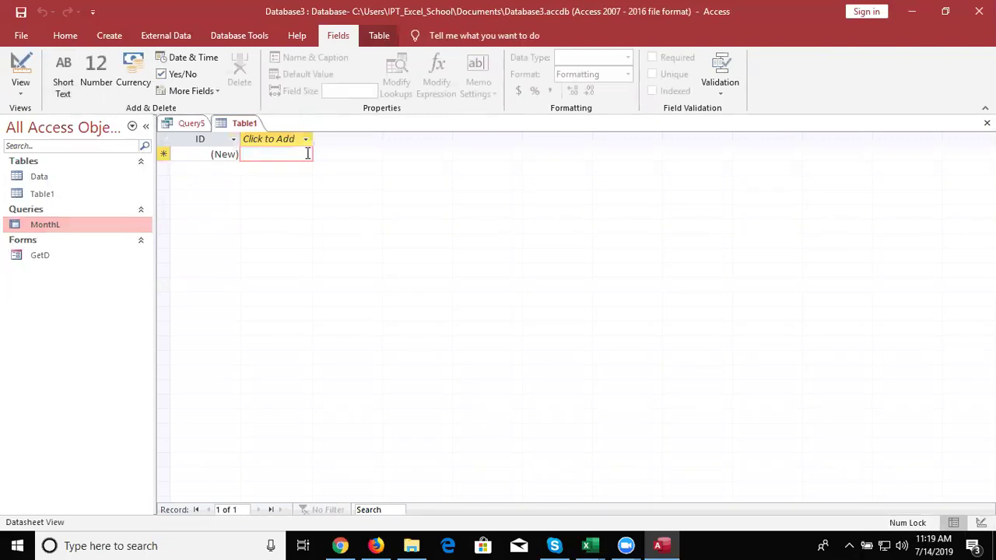
click(275, 138)
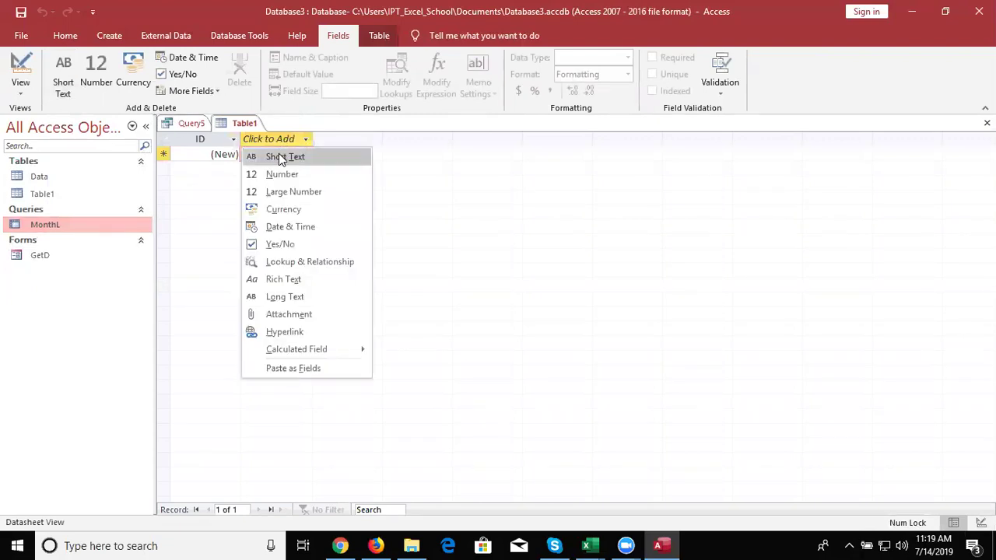
click(282, 158)
text(C)
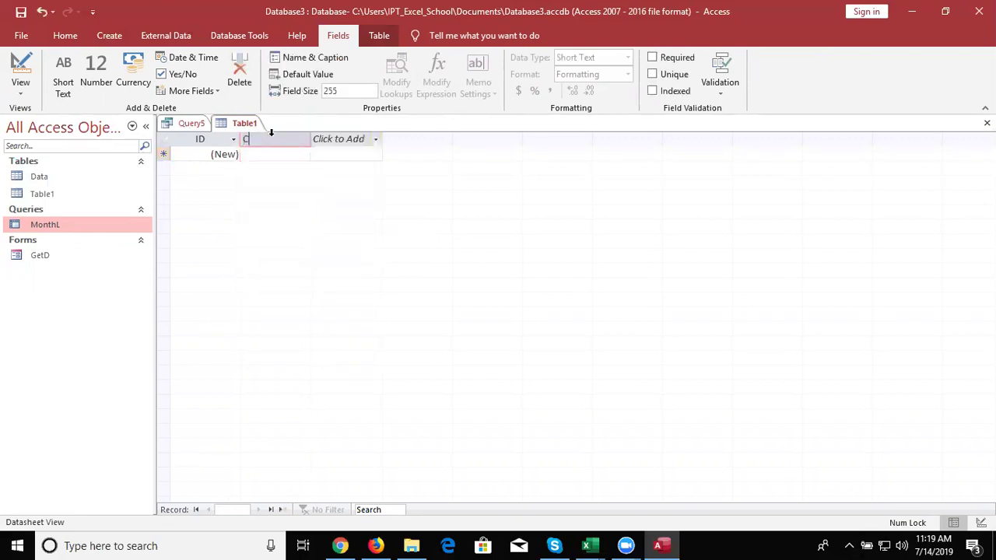
text(NAME)
key(Return)
- Add a second Short Text field named Dept
click(373, 139)
click(360, 155)
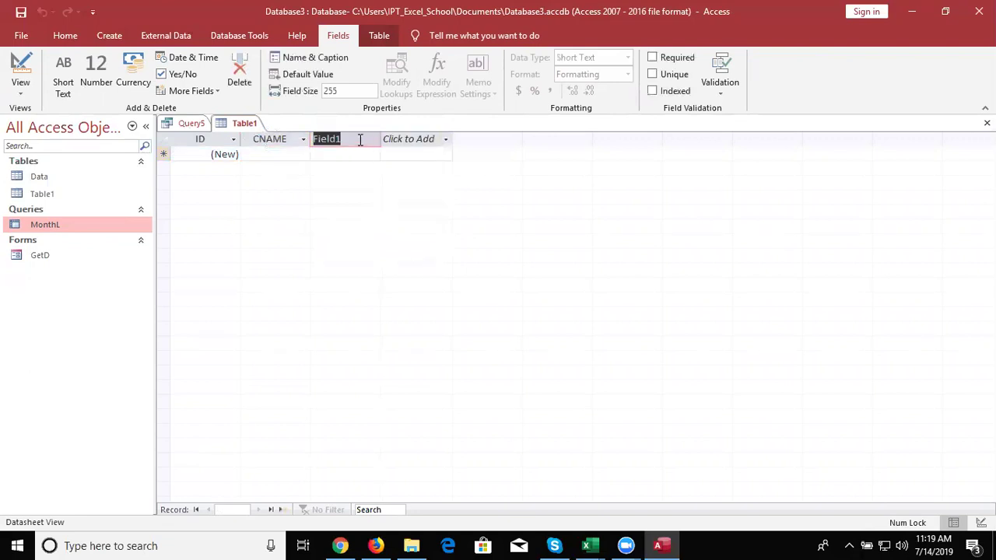
text(C)
text(City)
key(BackSpace)
key(BackSpace)
key(BackSpace)
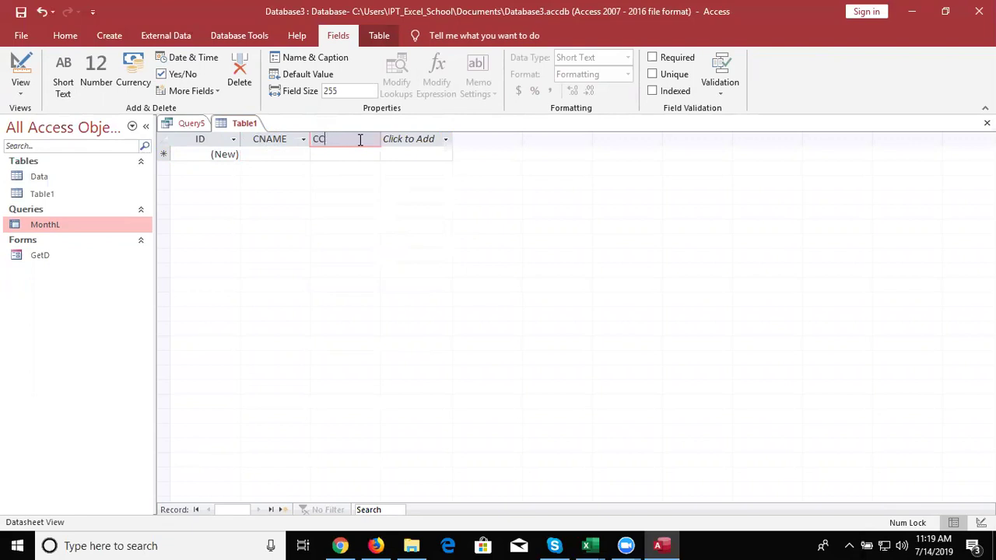
key(BackSpace)
text(i)
key(BackSpace)
key(BackSpace)
text(Dept)
key(BackSpace)
text(t)
key(Return)
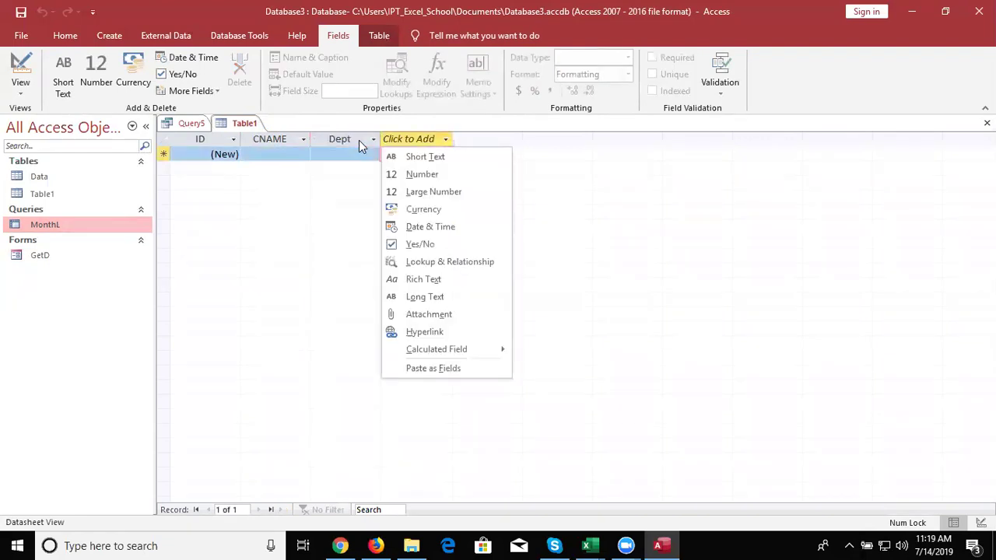
- Add a Number field named Salaray
click(432, 174)
text(Salaray)
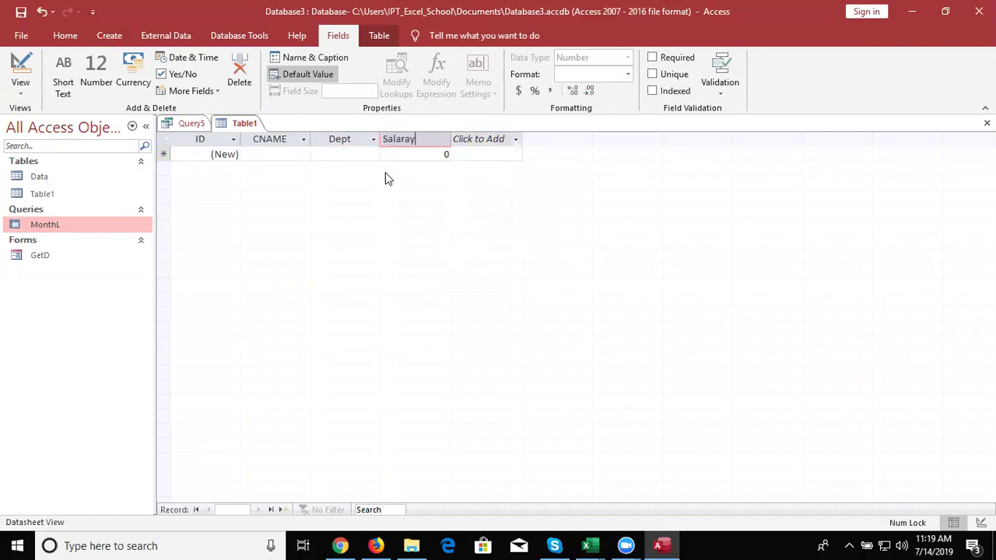
key(Return)
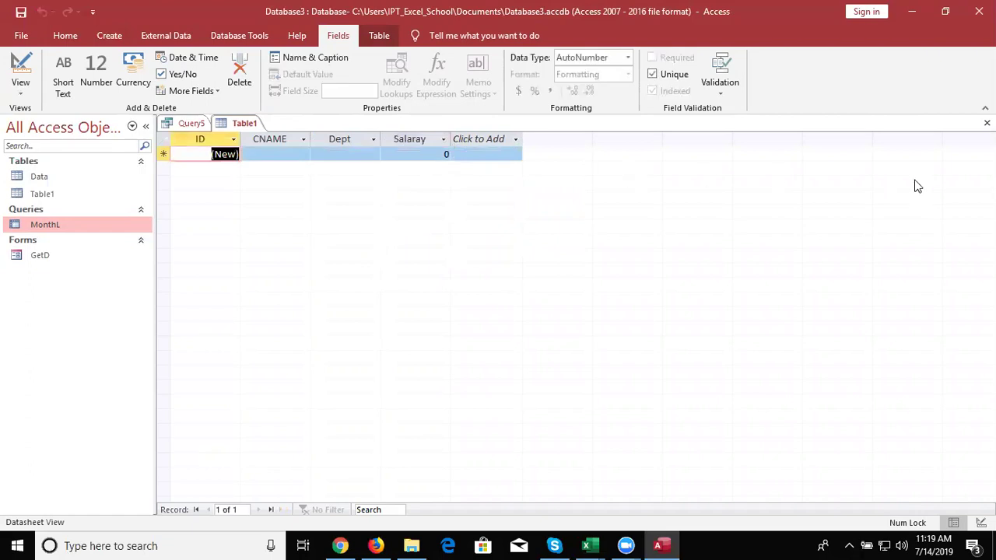
- Save the new table under the name Data2
click(987, 123)
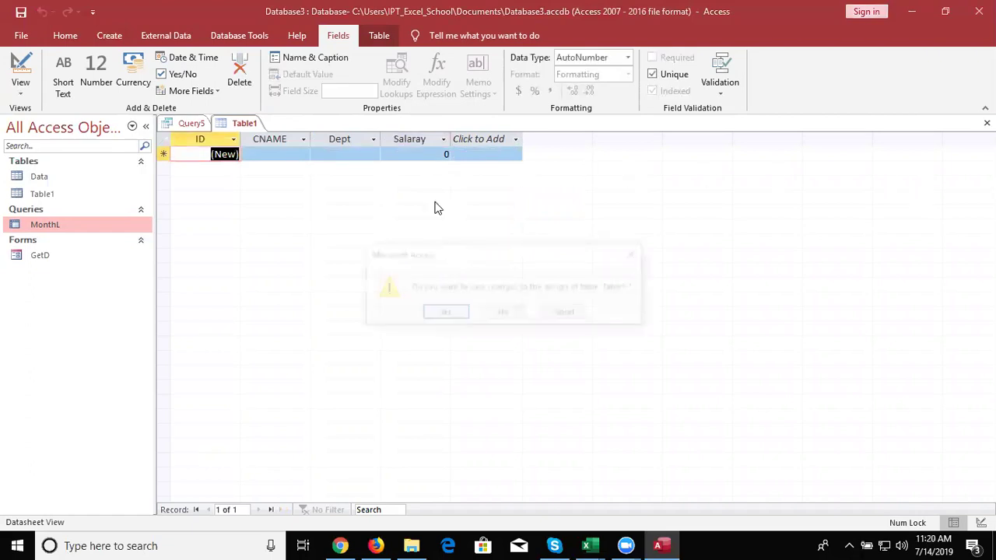
click(440, 312)
text(Data2)
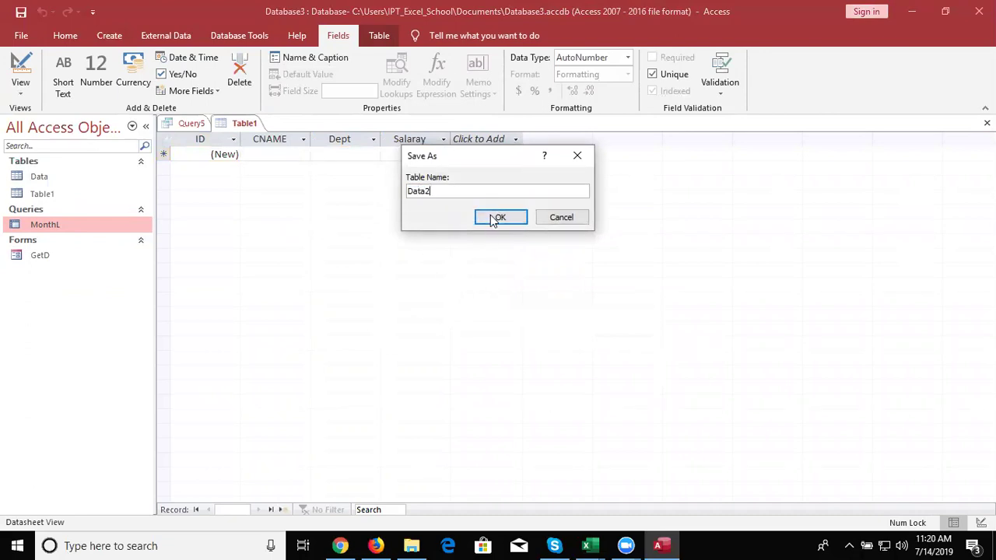
click(499, 217)
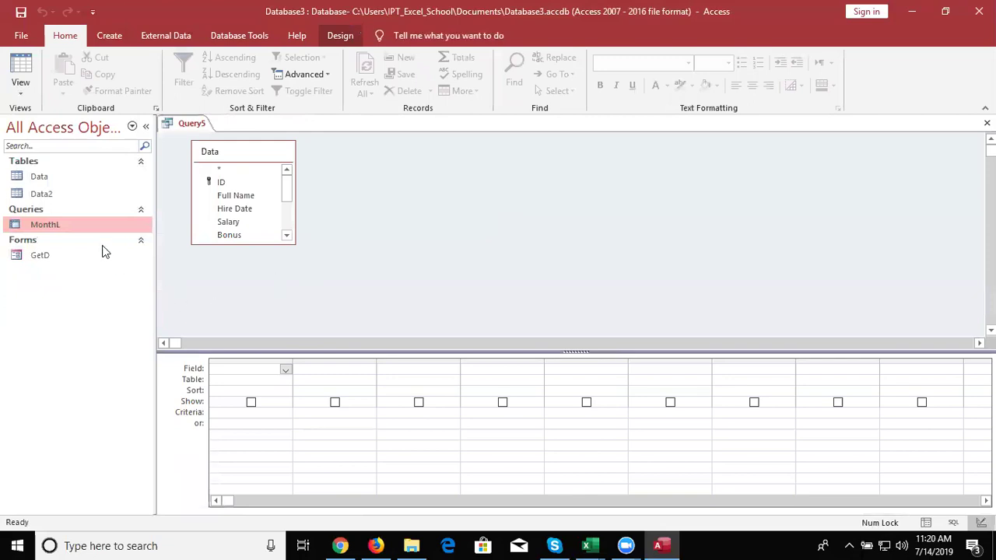
- Open the Data table and select its Full Name, Salary and Department columns
click(66, 180)
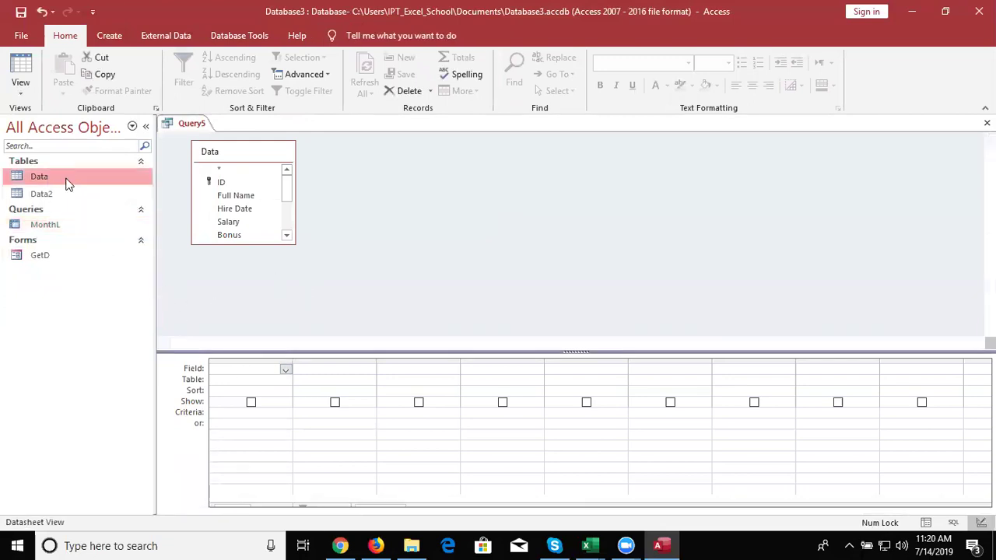
double_click(66, 180)
click(288, 139)
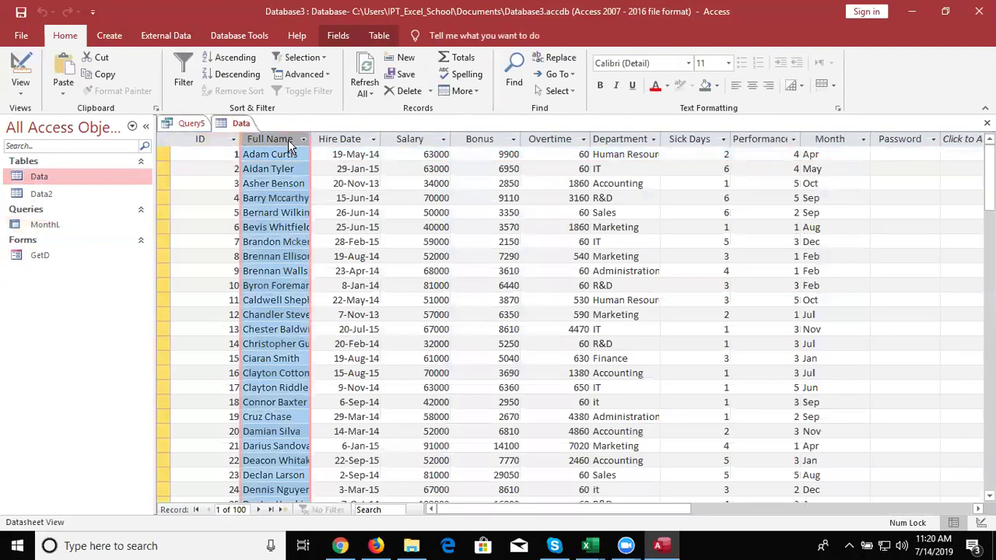
click(433, 142)
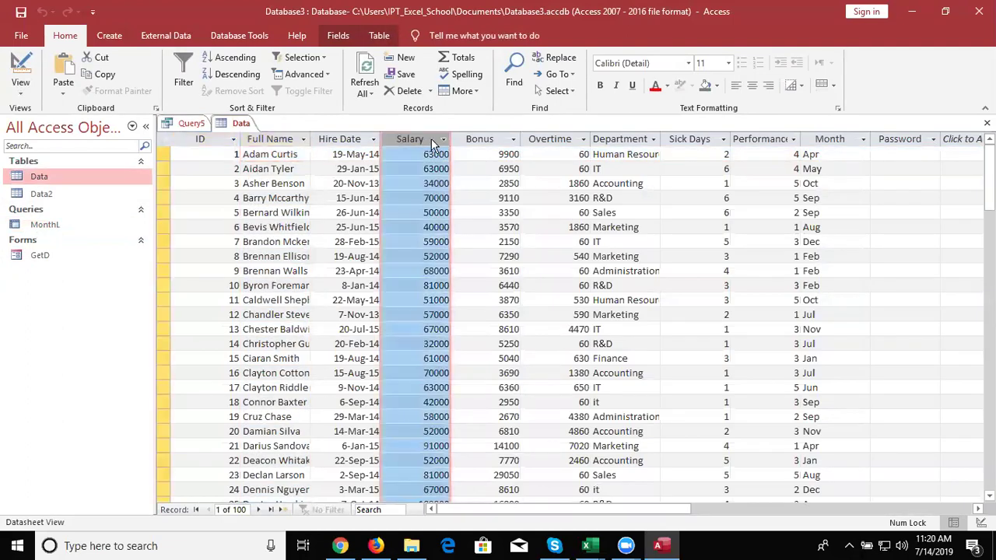
click(618, 144)
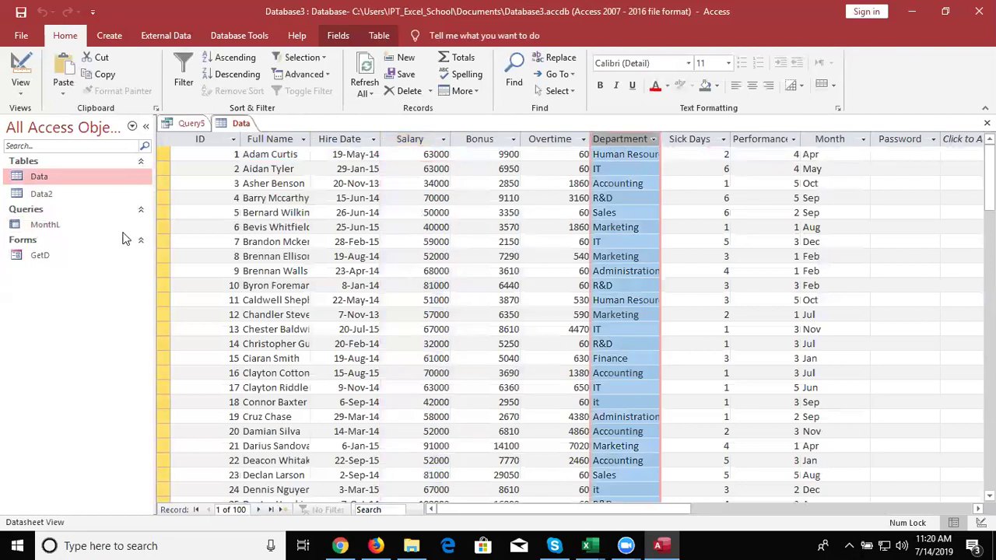
- Open and close Data2, then select record 5's Salary and Hire Date cells in Data
double_click(59, 196)
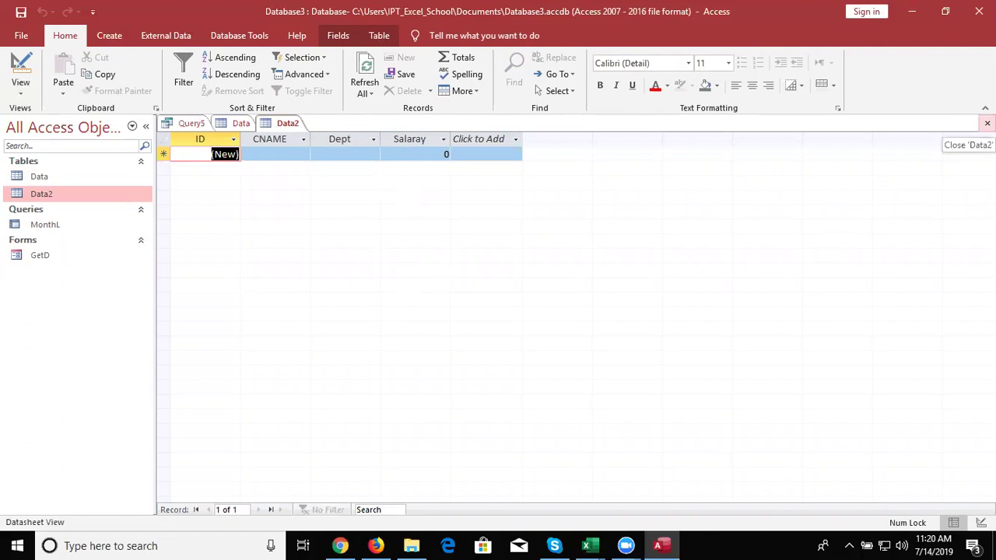
click(987, 123)
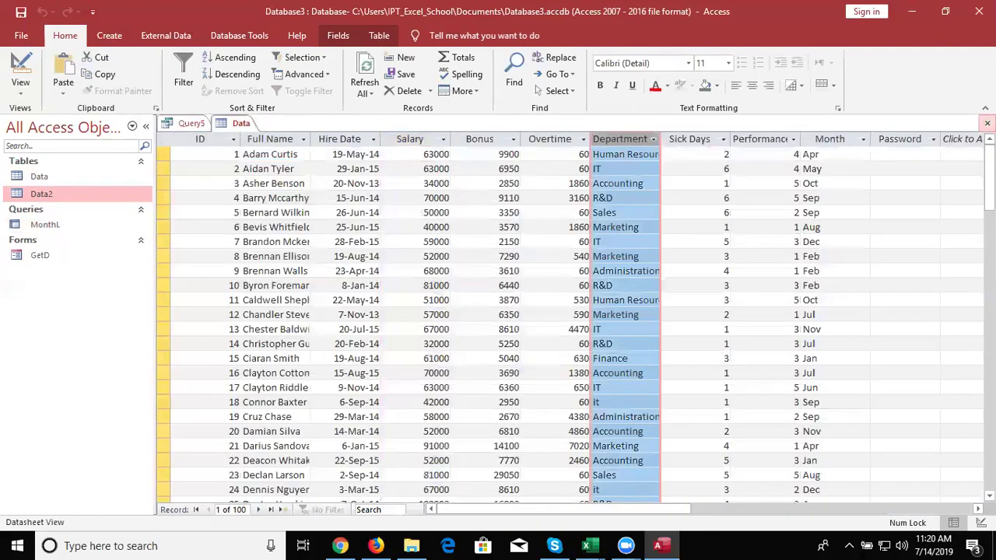
click(425, 212)
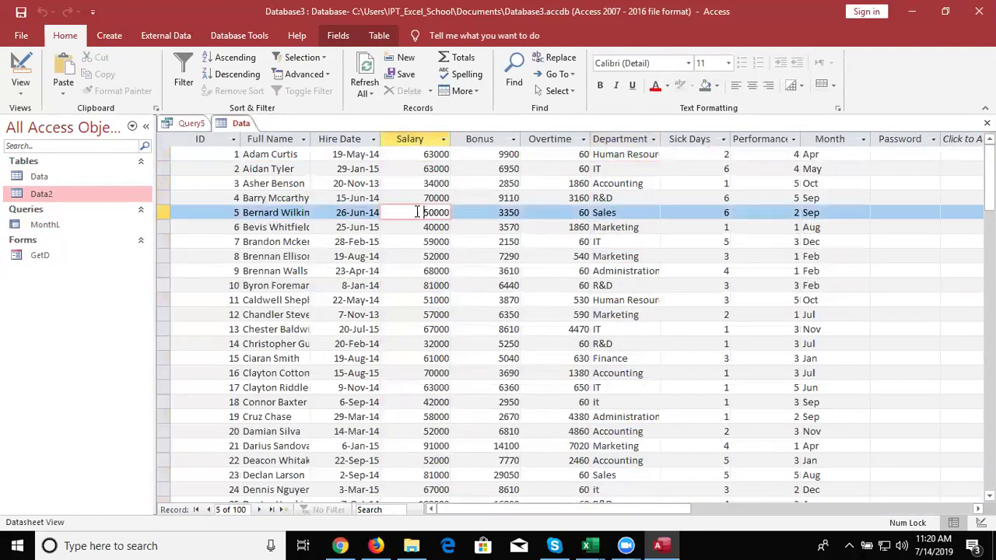
click(355, 215)
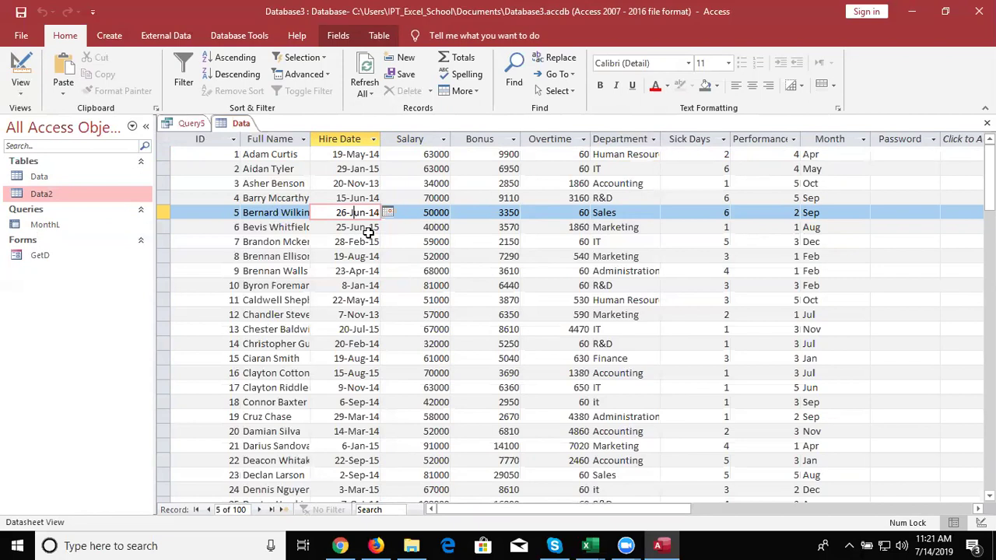
- Select columns ID through Month in the Data datasheet
click(44, 178)
click(44, 179)
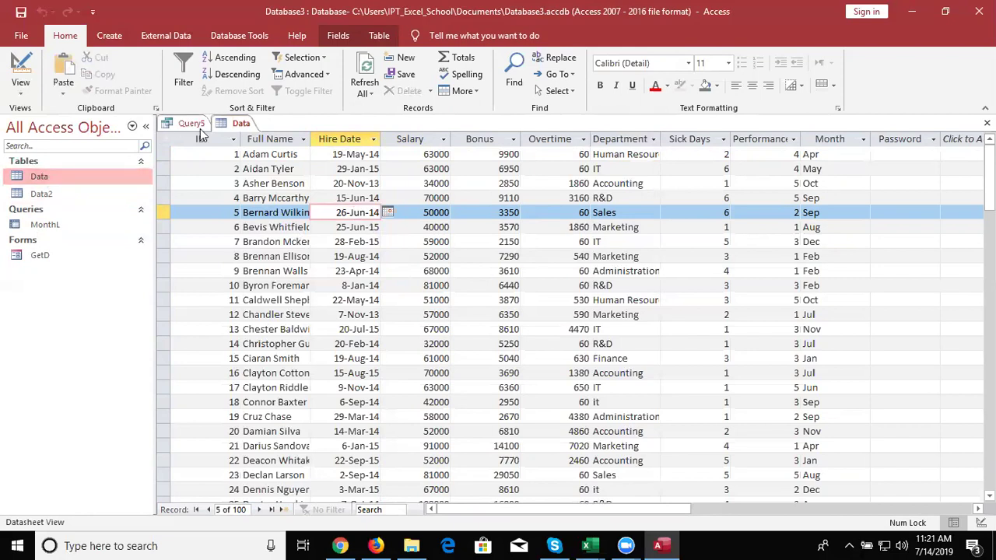
drag(208, 138, 815, 125)
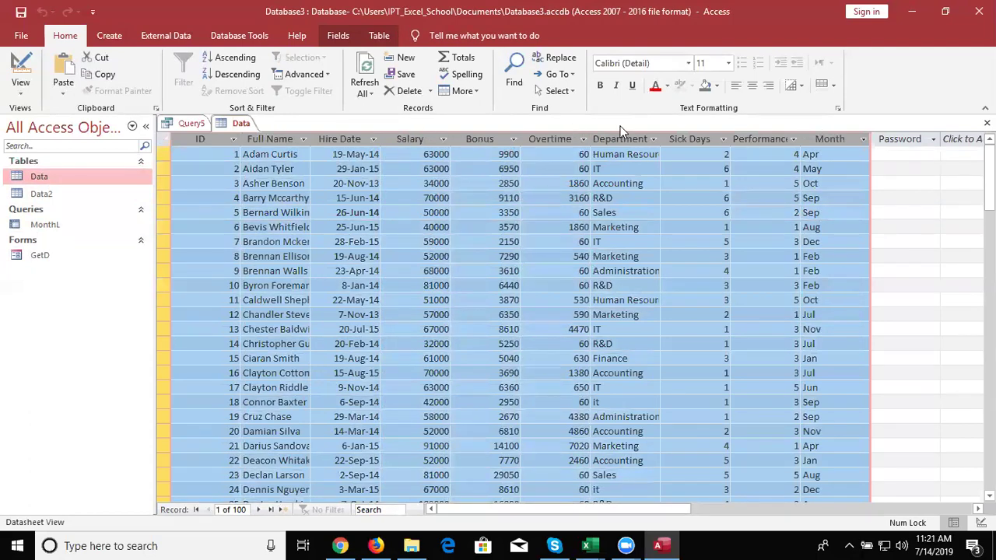
- Open Data2 to check it, then close both the Data2 and Data tables
double_click(43, 195)
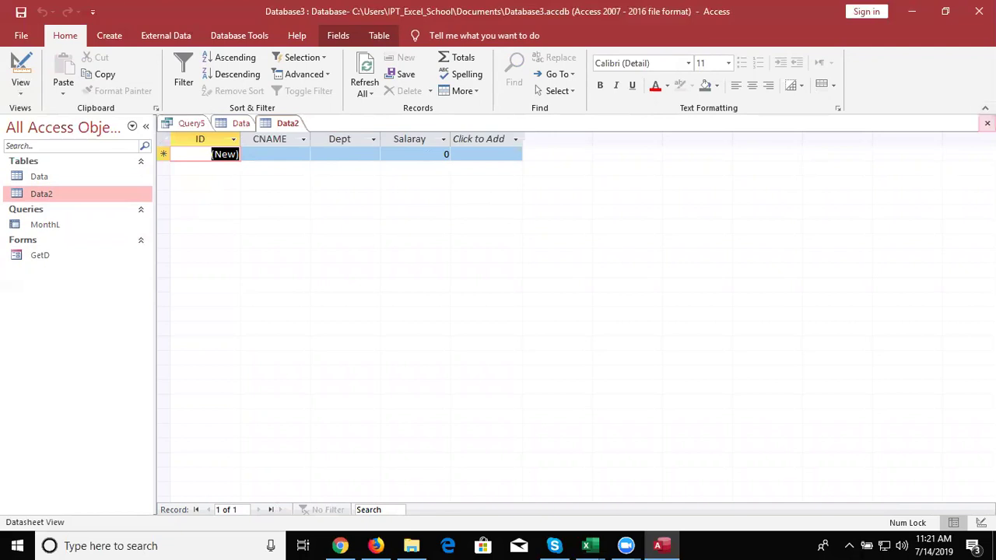
click(982, 131)
click(987, 123)
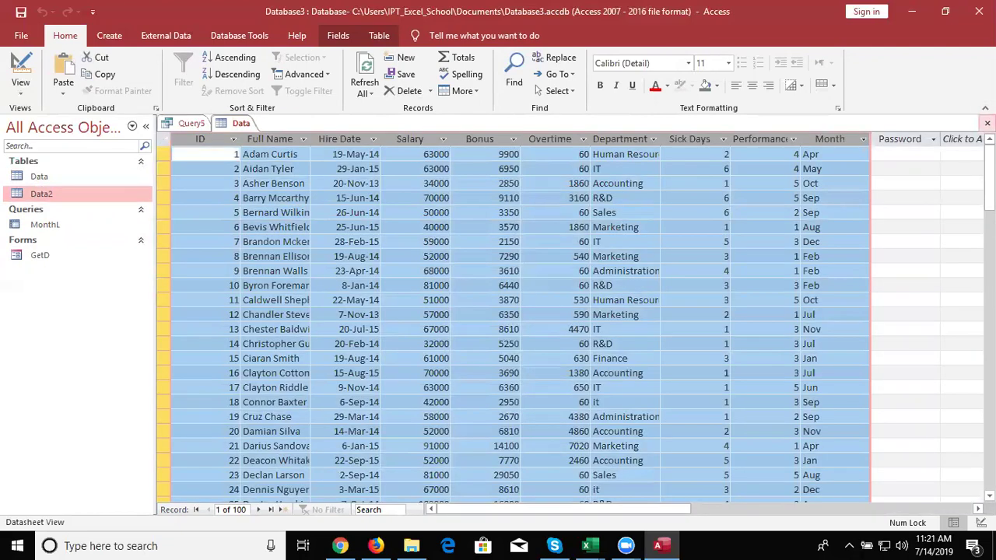
click(986, 123)
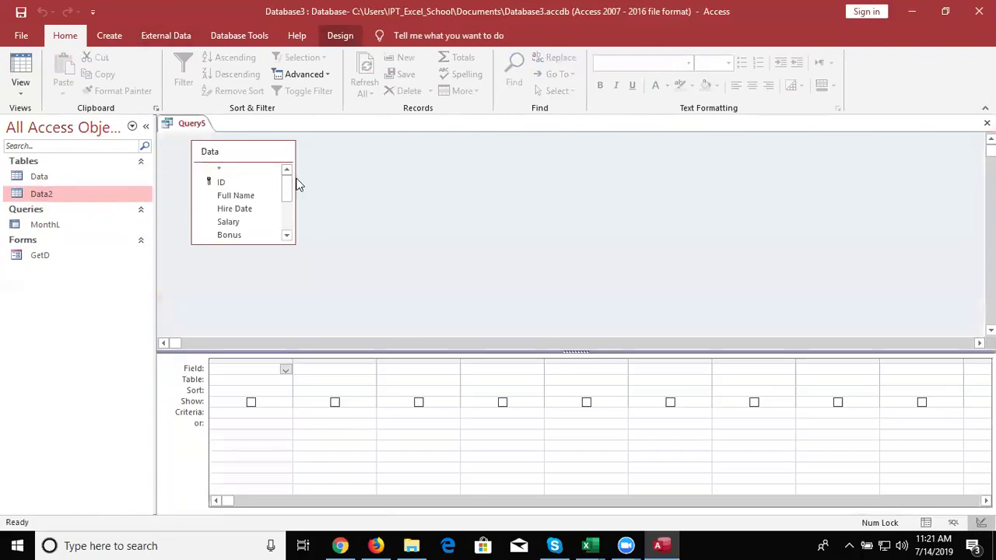
- Convert Query5 into an append query that targets the Data2 table
click(339, 39)
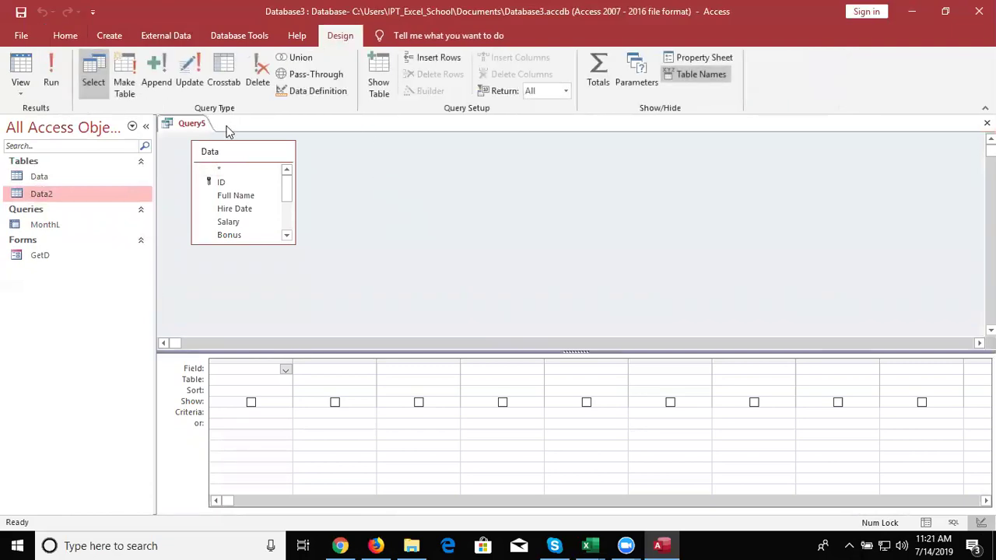
click(158, 86)
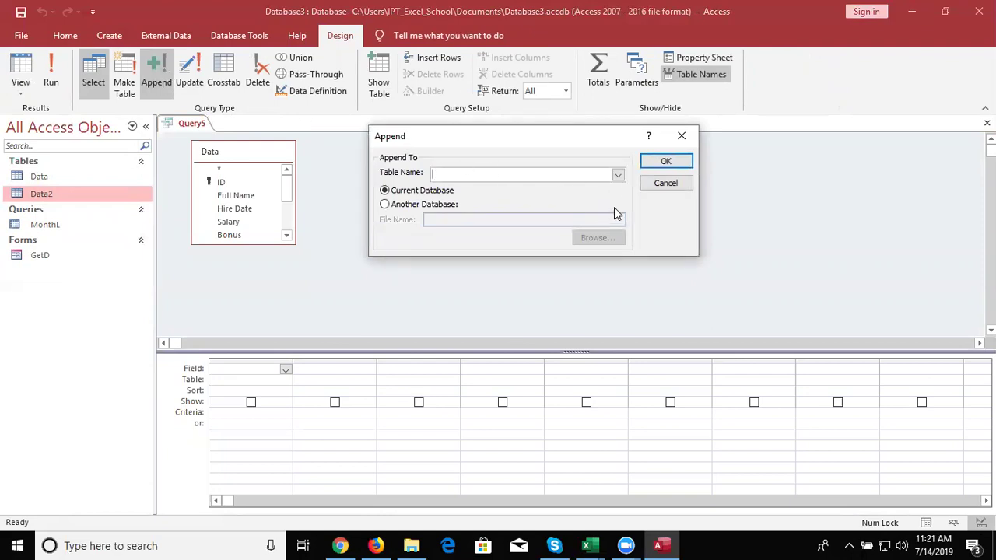
click(618, 176)
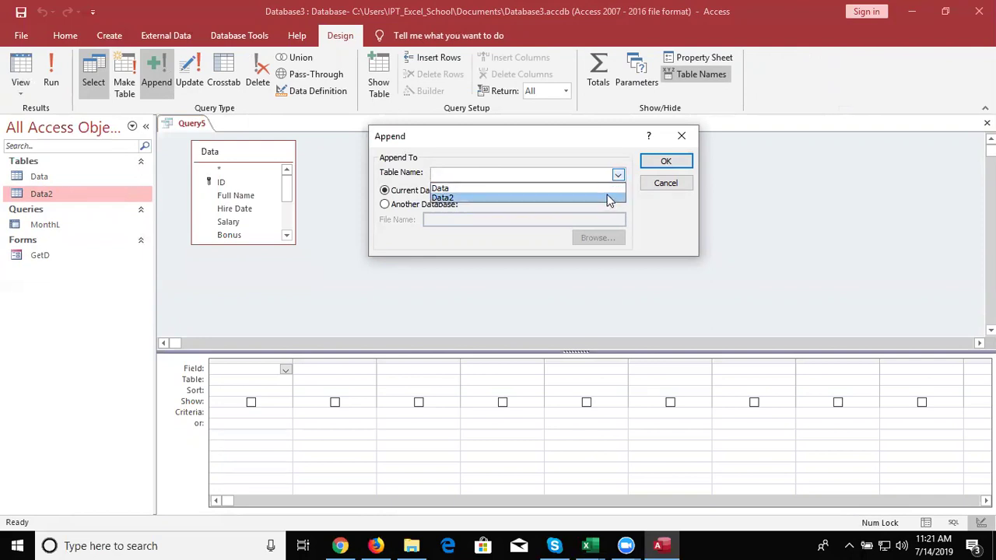
click(609, 199)
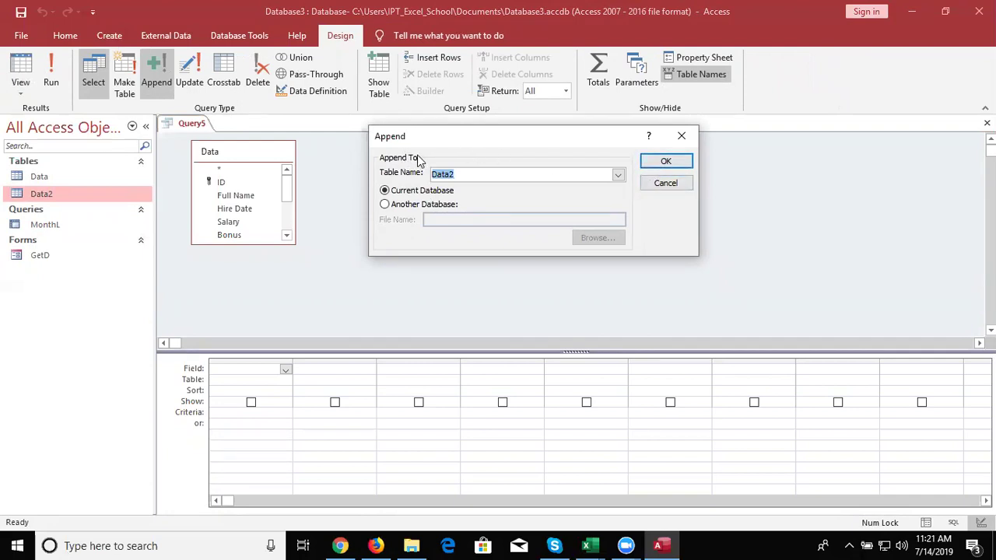
click(666, 162)
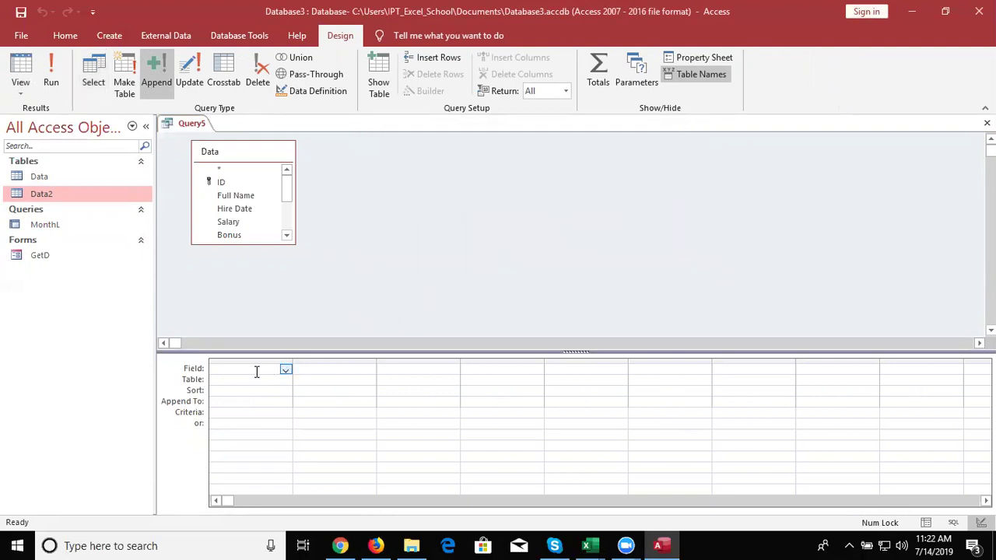
- Put Full Name in the first column, appending to CNAME
click(222, 380)
click(259, 370)
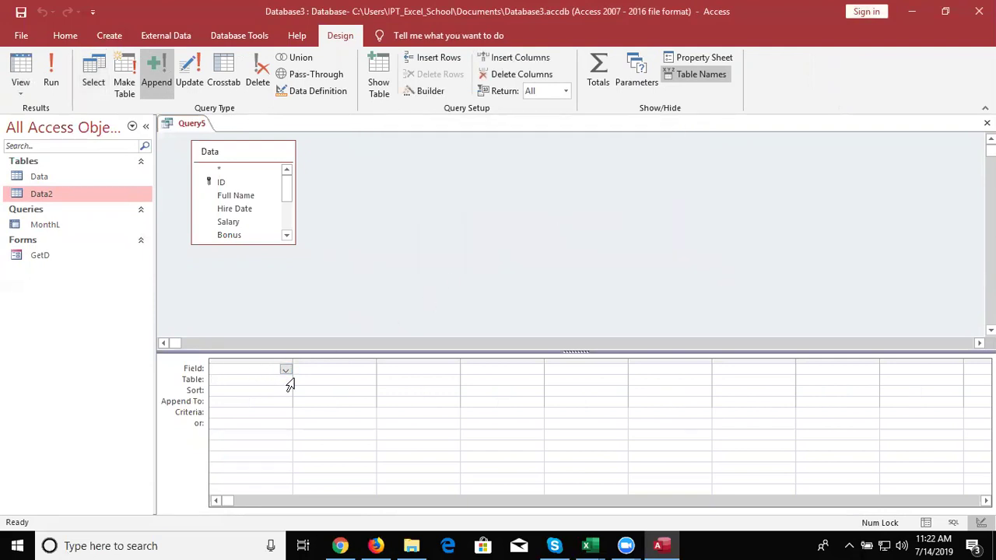
click(284, 370)
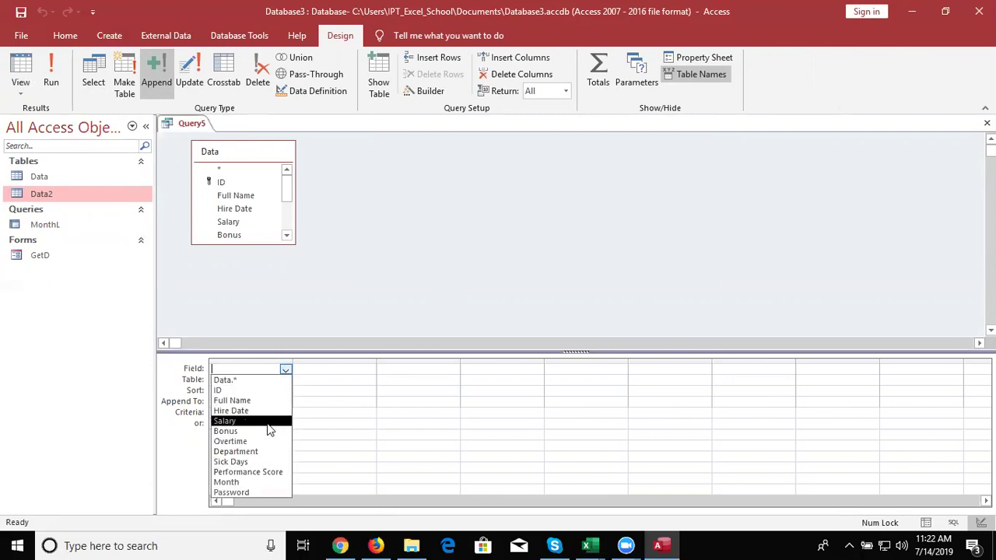
click(263, 401)
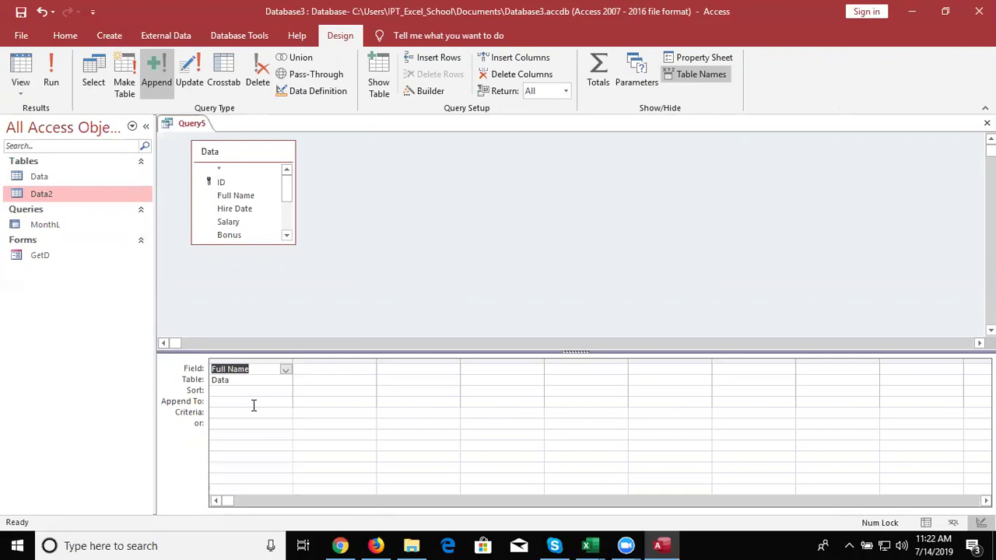
click(267, 402)
click(285, 403)
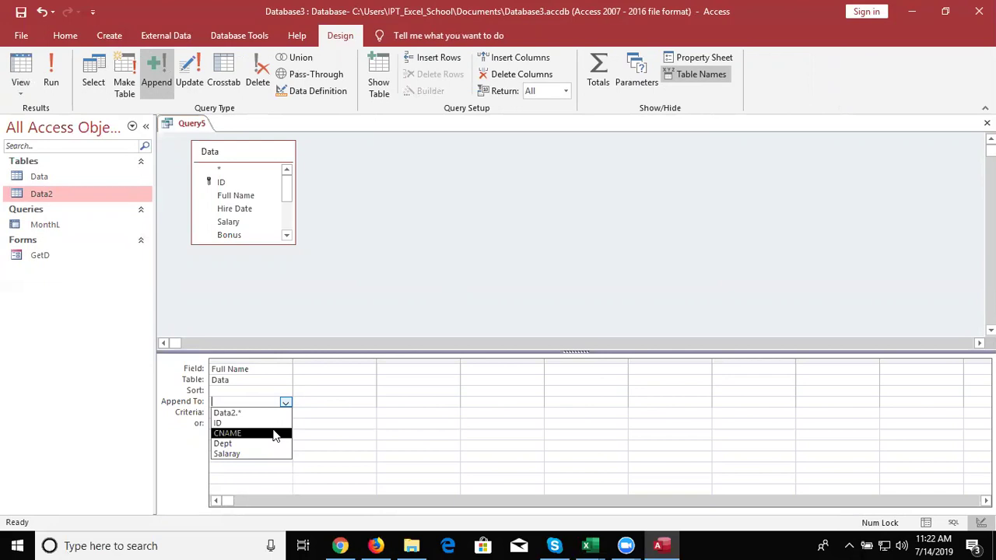
click(274, 433)
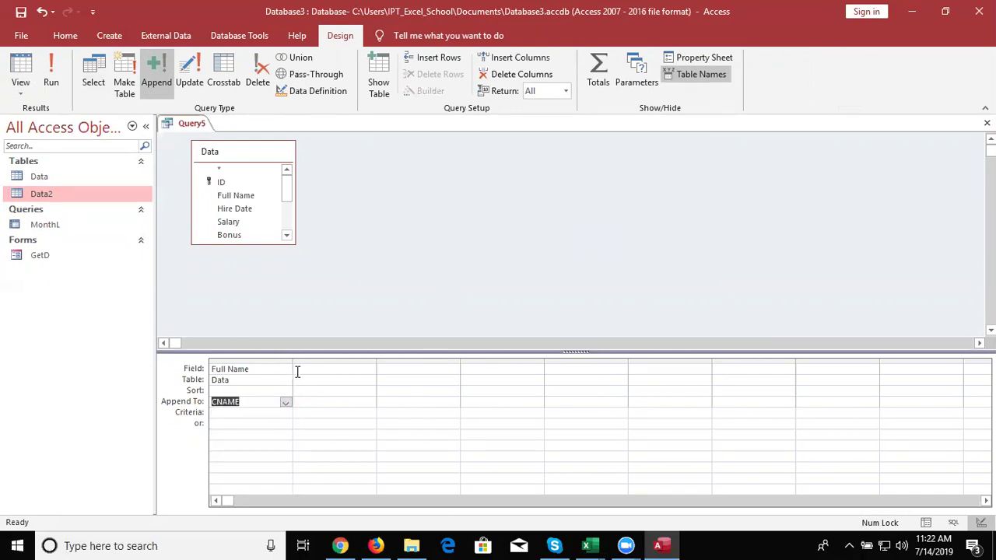
- Map Department to Dept and Salary to Salaray in columns two and three
click(303, 369)
click(370, 370)
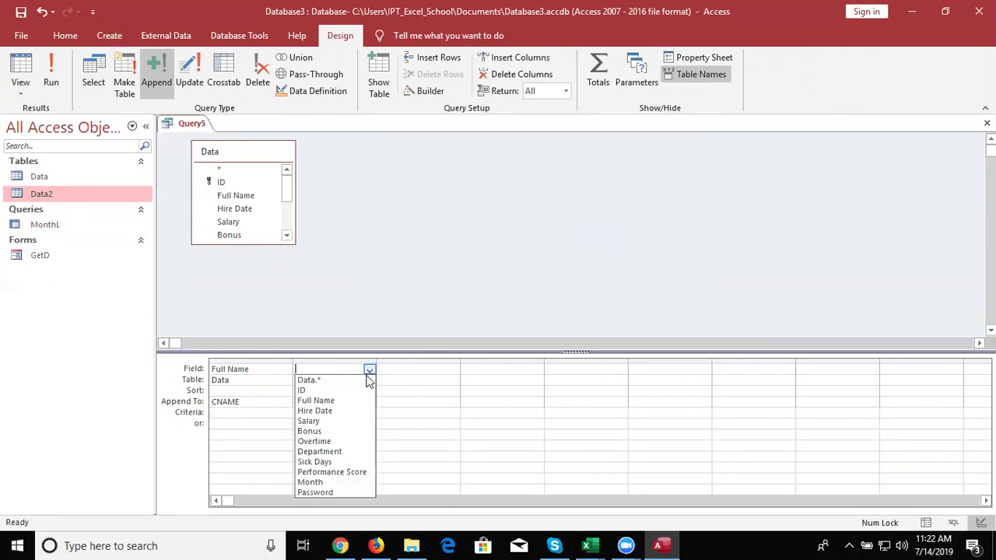
click(337, 452)
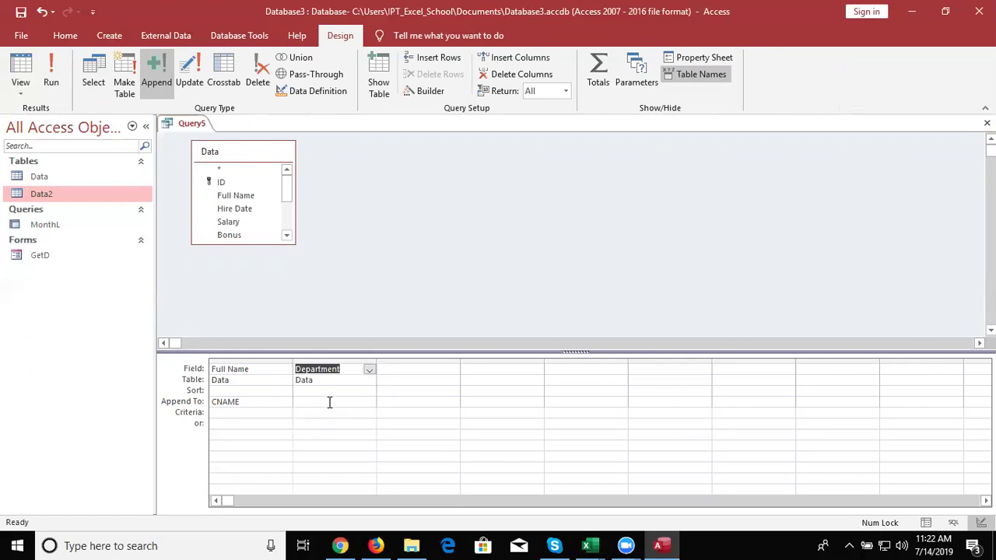
click(329, 402)
click(370, 402)
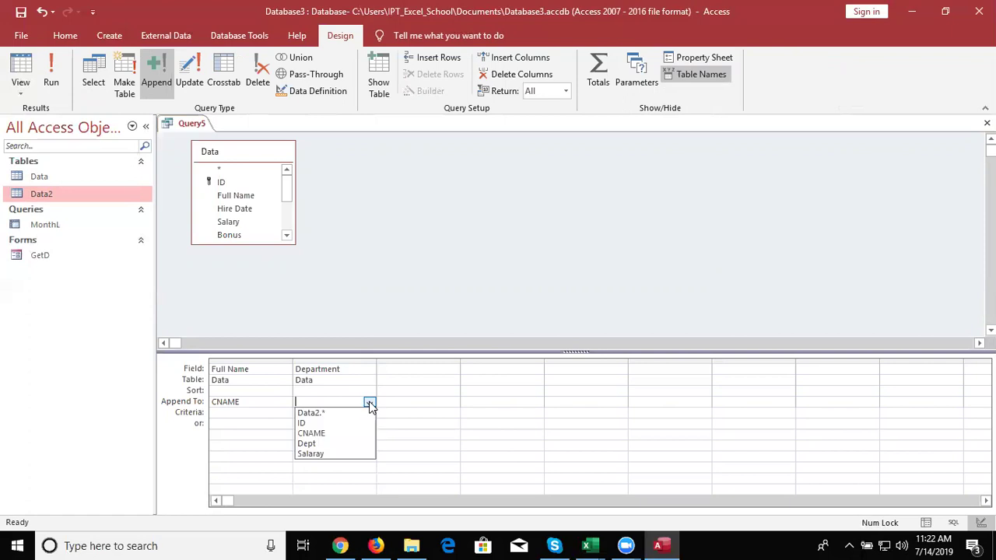
click(357, 449)
click(393, 369)
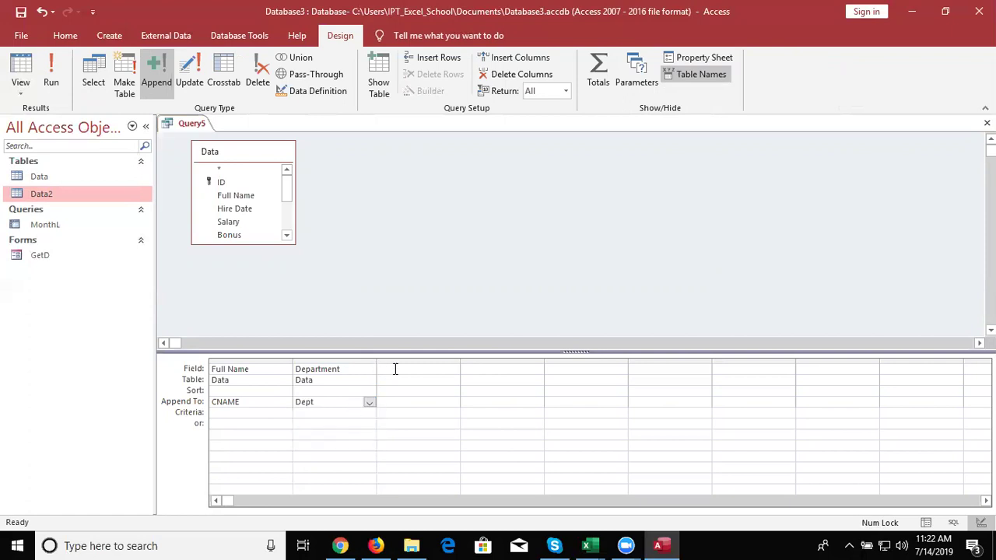
click(453, 370)
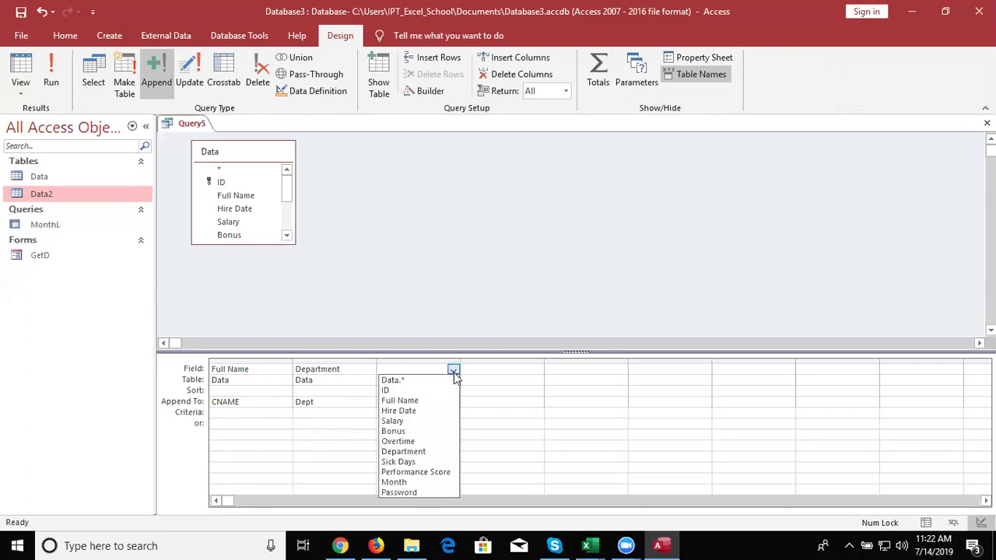
click(438, 421)
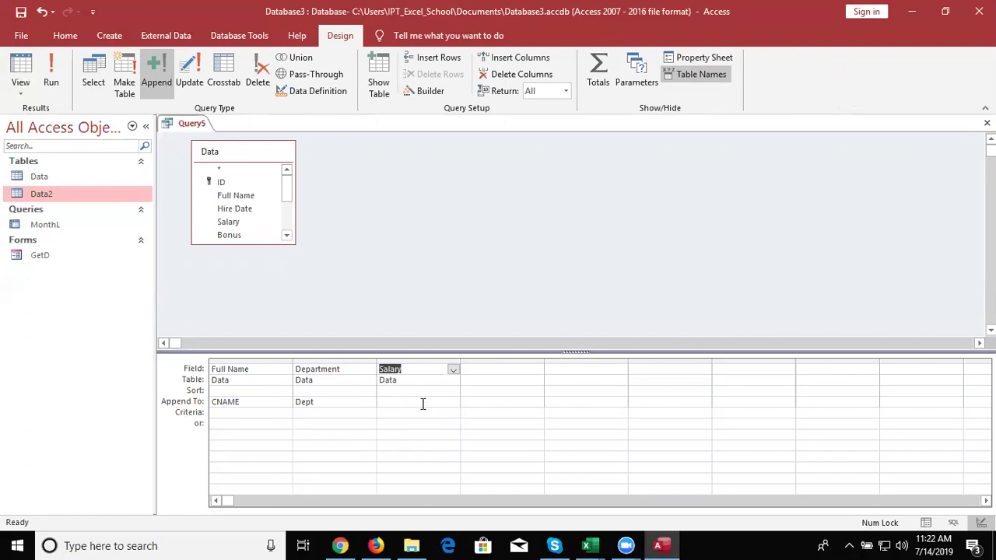
click(424, 402)
click(453, 403)
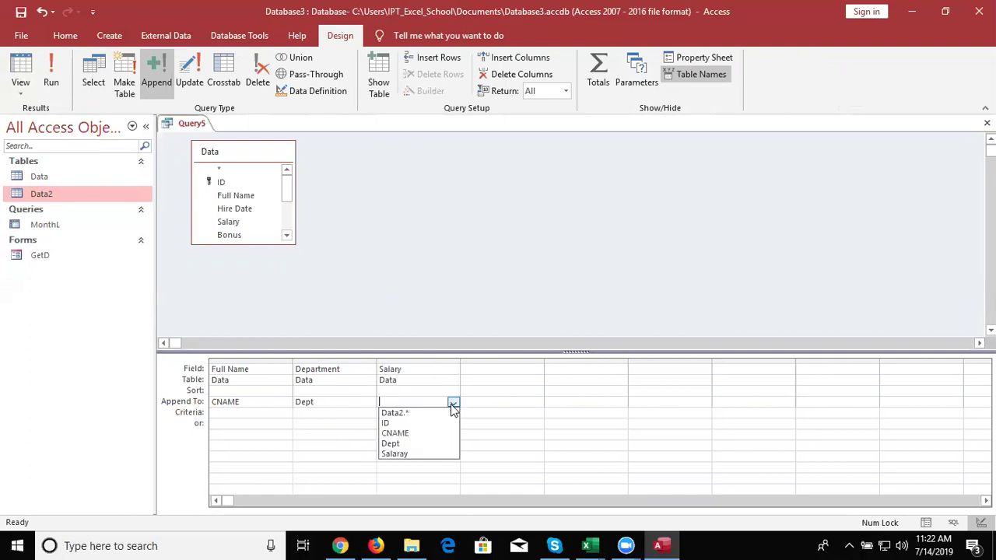
click(441, 453)
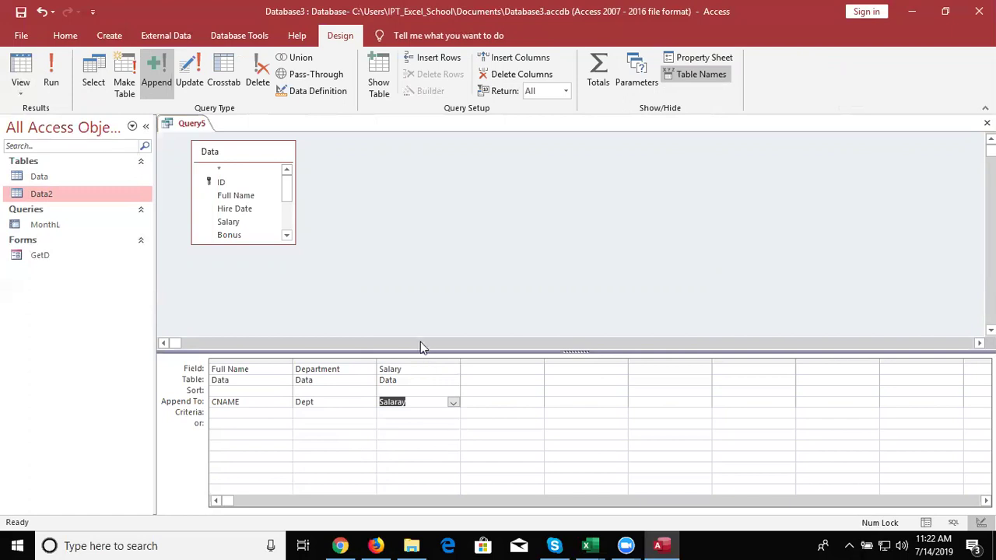
- Add the Month field to the fourth column of the grid
click(420, 343)
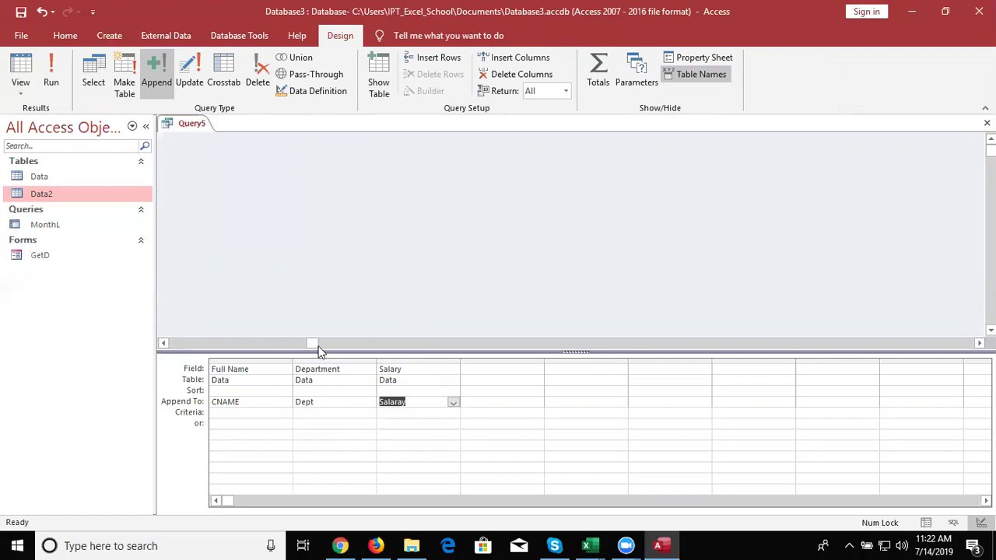
drag(311, 344, 173, 343)
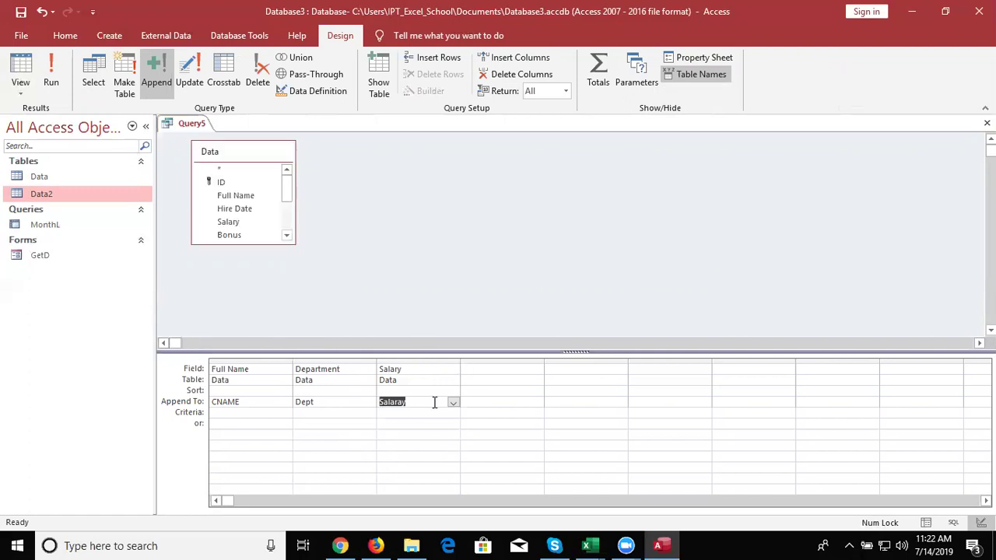
click(474, 370)
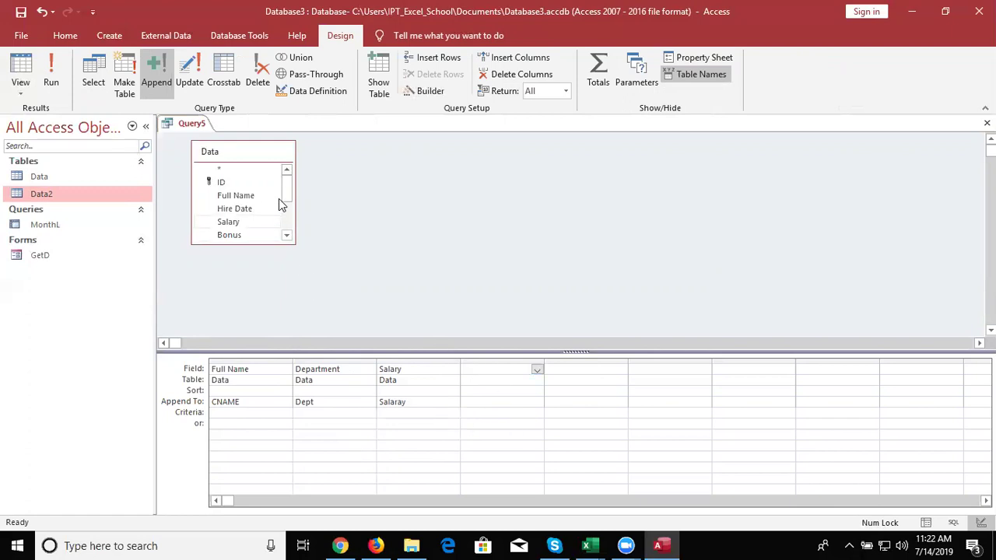
mouse_move(285, 197)
mouse_down()
mouse_move(280, 222)
mouse_move(505, 370)
mouse_up()
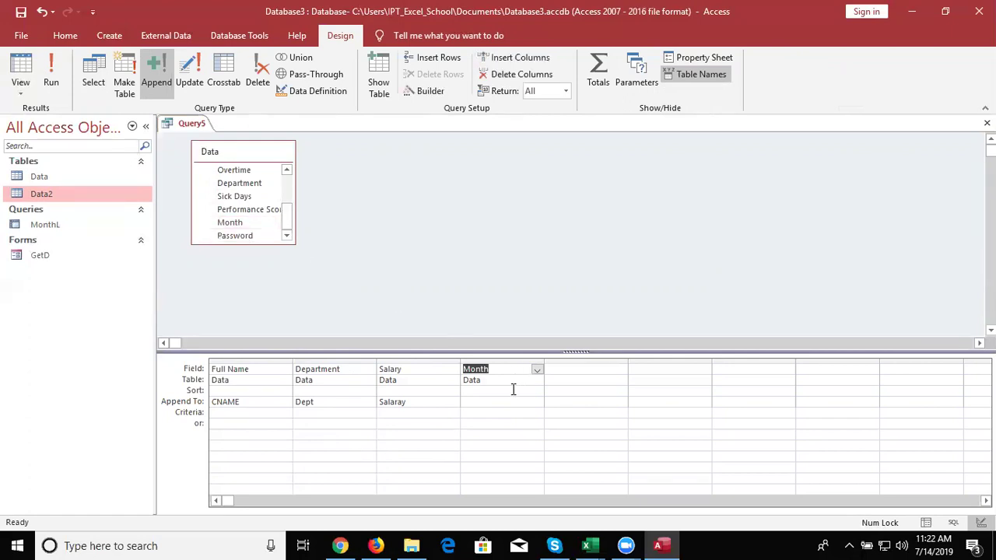
- Enter the parameter prompt [Month ?] in the Month column's Criteria cell
click(471, 413)
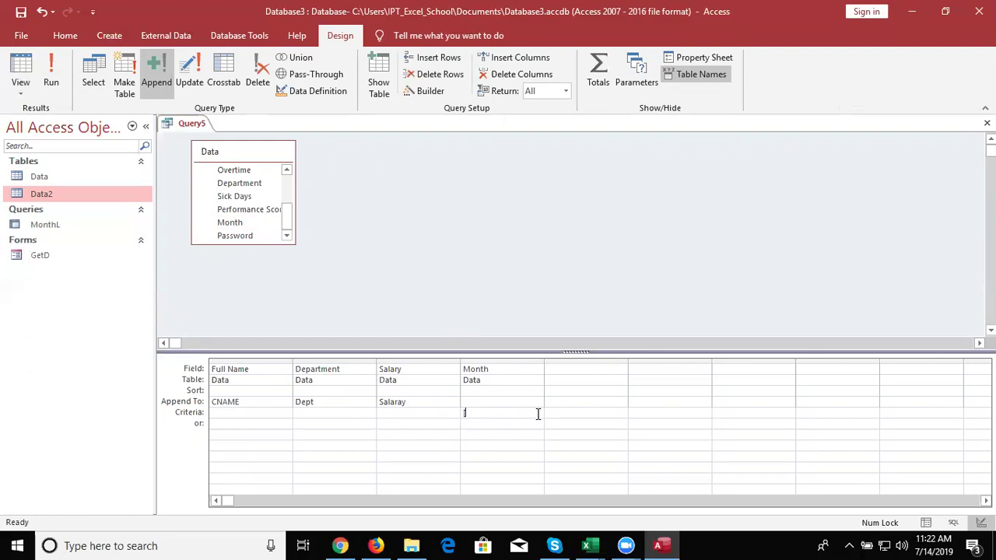
text([Month)
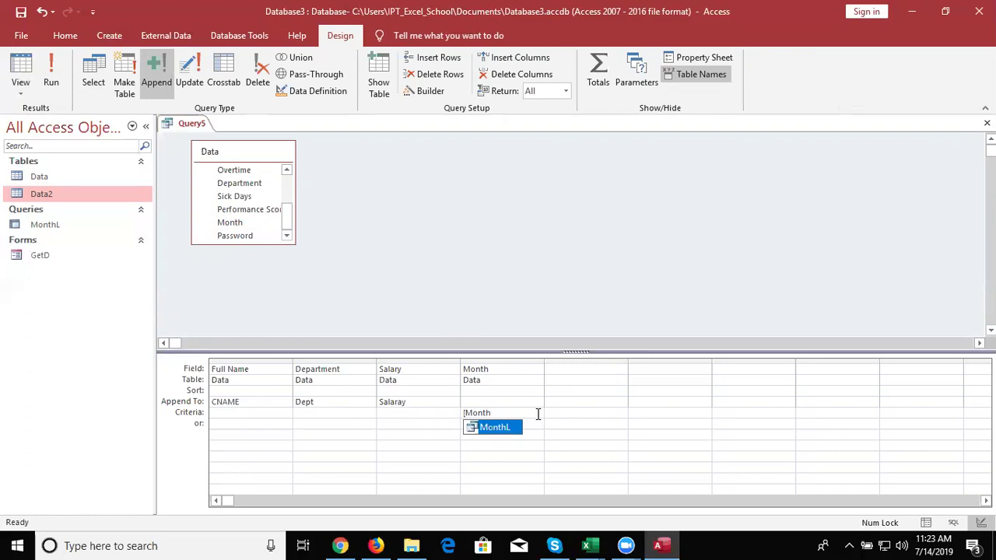
text(])
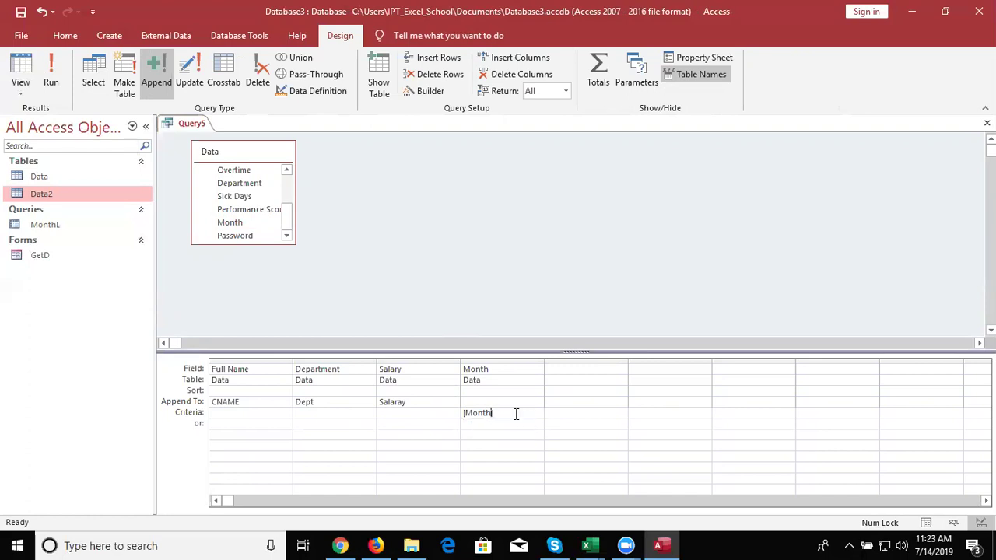
text( ?)
- Close the query design and save it as Query5
click(986, 122)
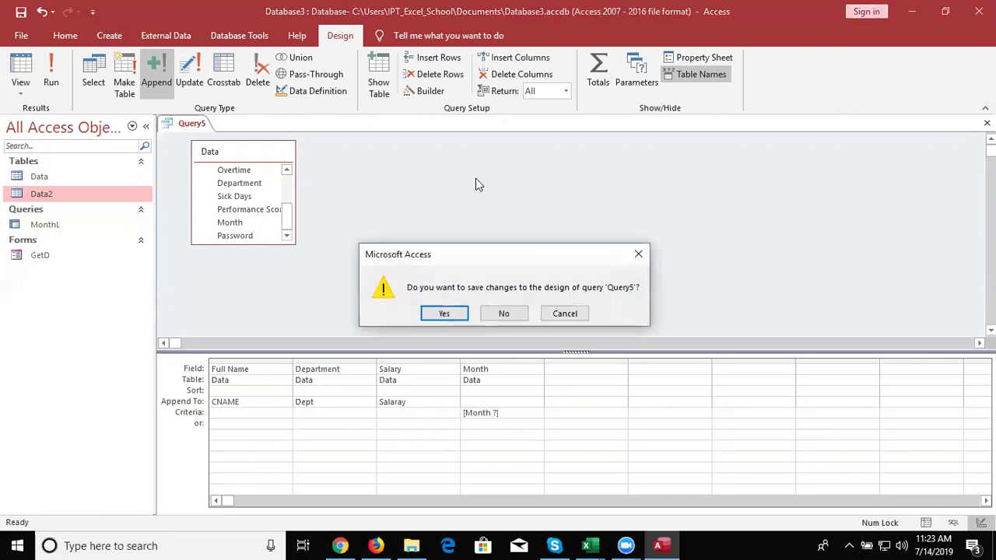
click(449, 313)
click(499, 218)
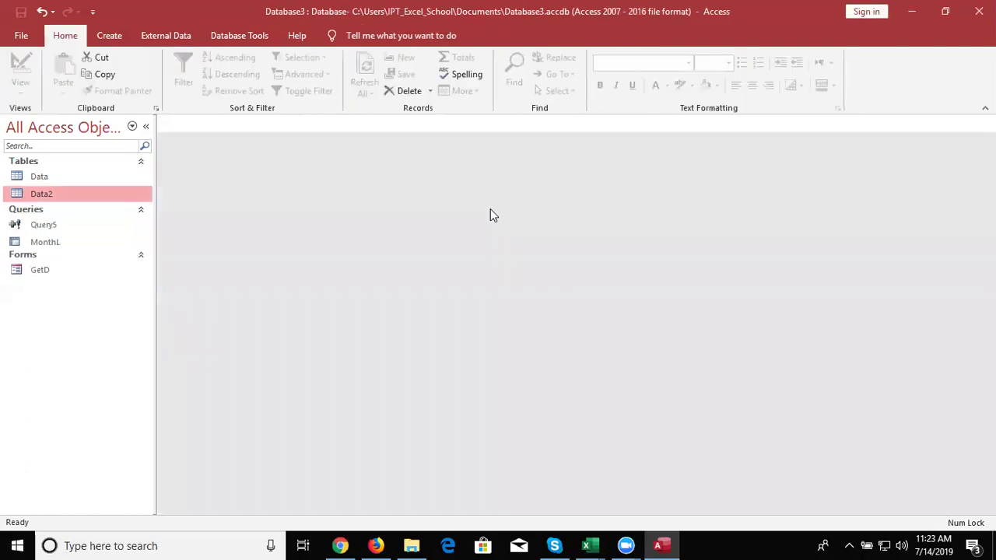
- Run Query5 with month JAN to append 9 rows, then review and close Data2
click(55, 230)
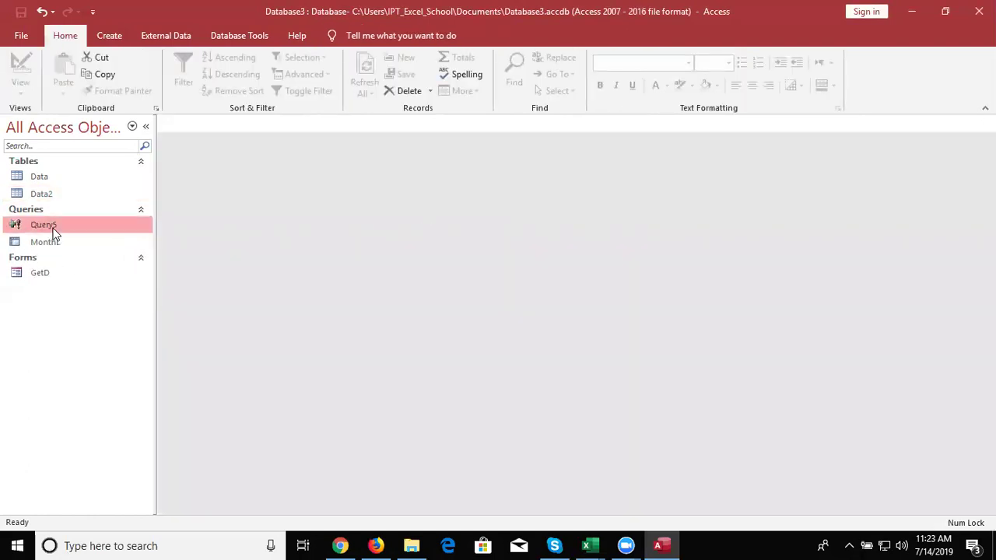
double_click(53, 230)
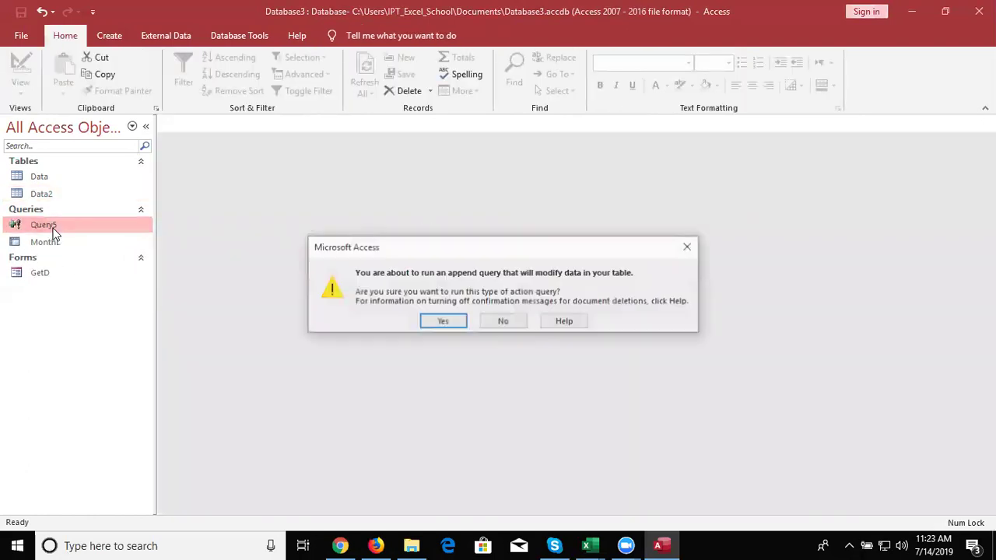
click(456, 320)
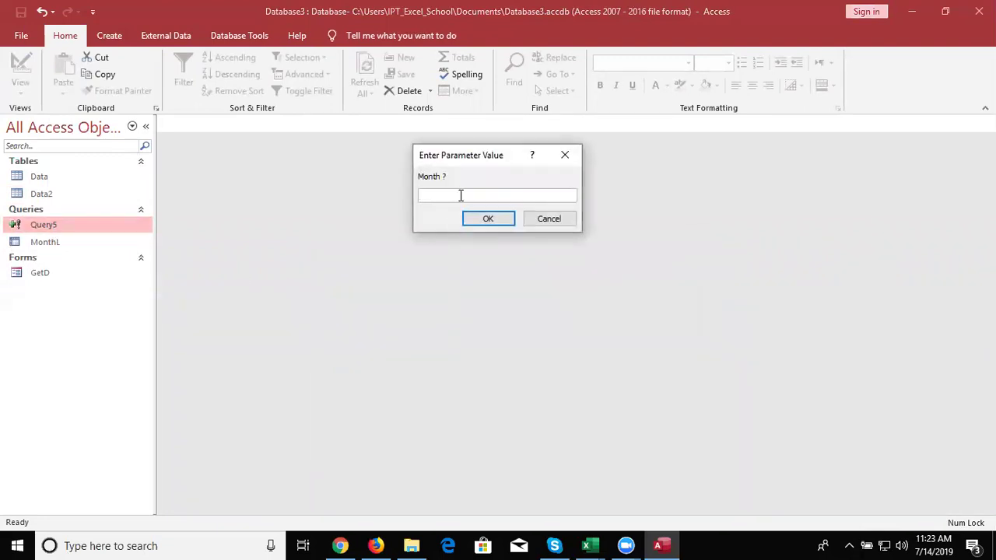
text(JAN)
click(484, 223)
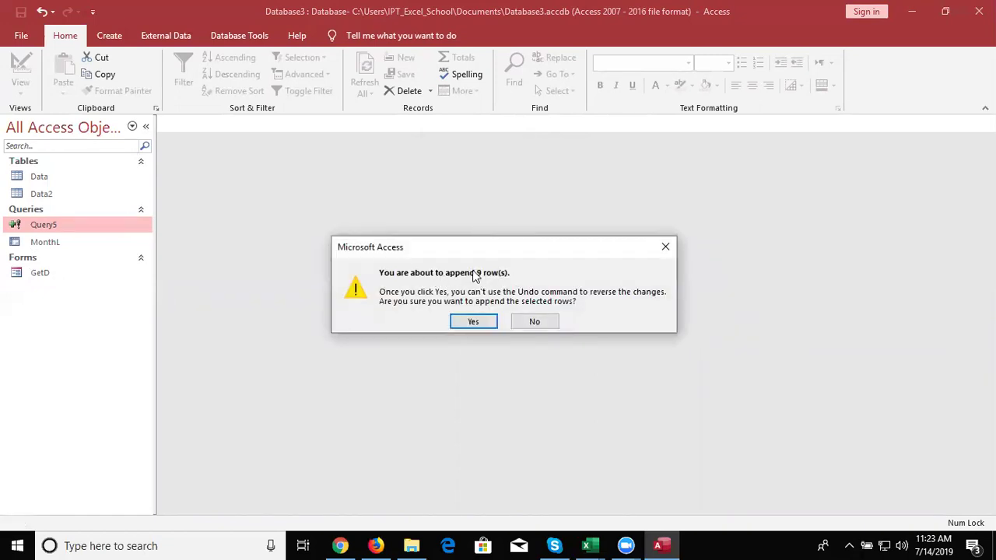
click(474, 320)
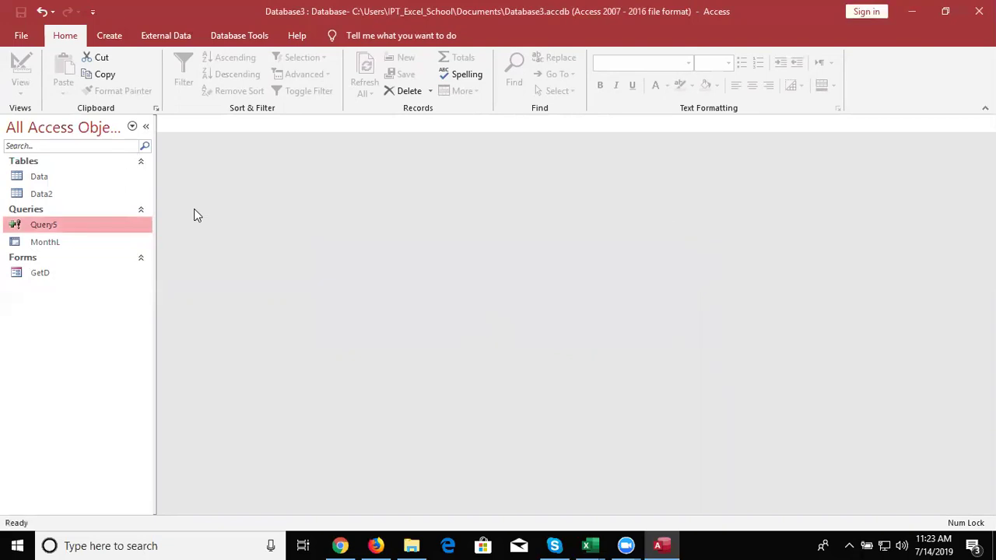
double_click(115, 195)
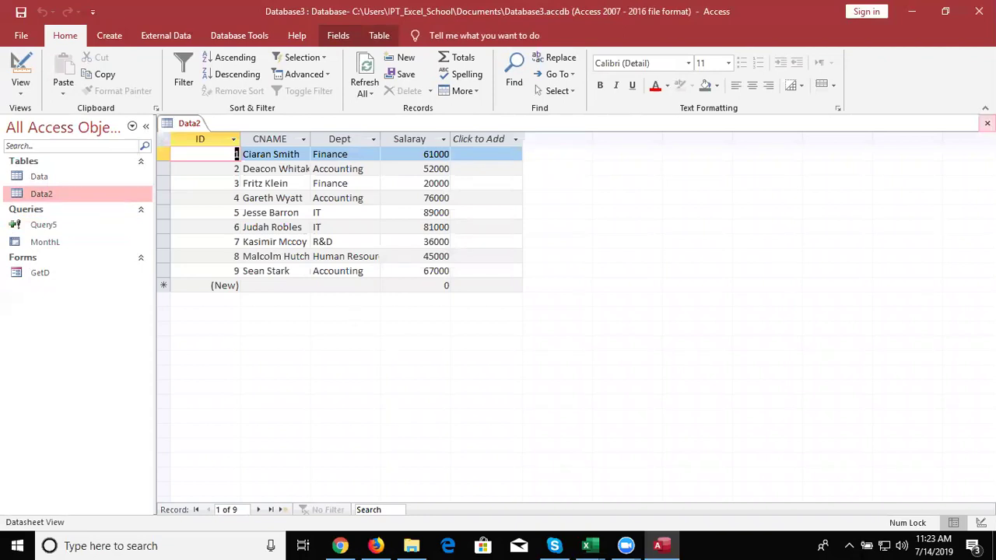
click(987, 123)
- Run Query5 again with Feb as the month, appending 9 more rows to Data2
click(103, 223)
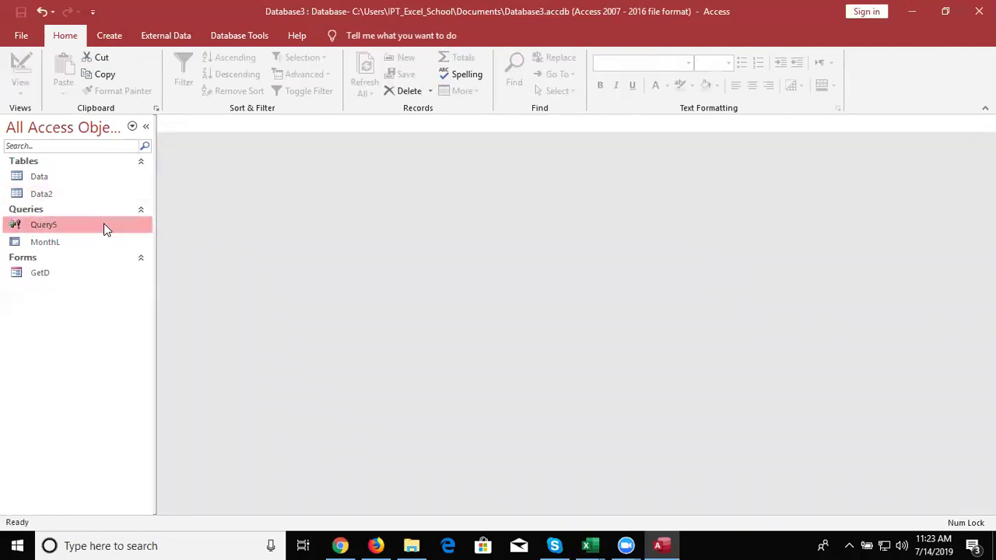
double_click(105, 227)
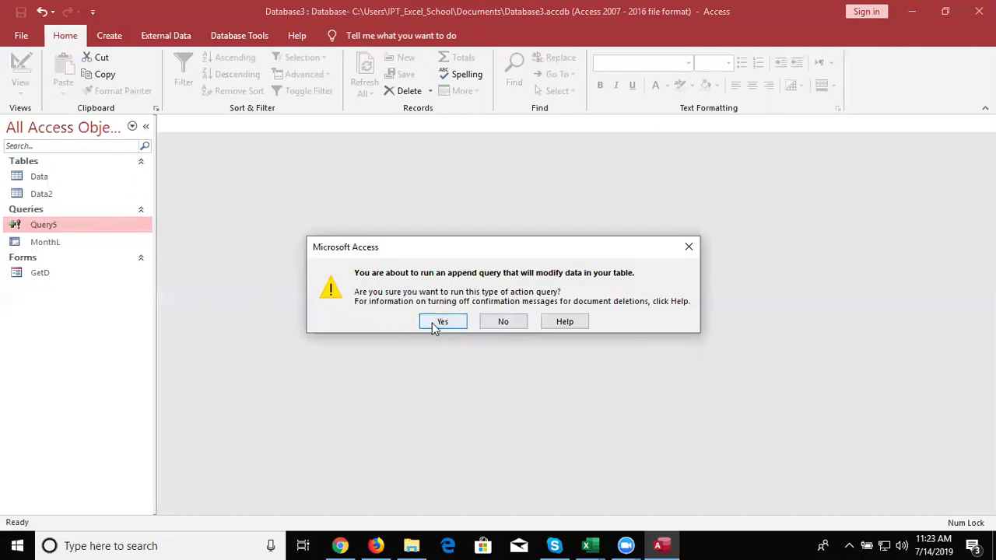
click(434, 324)
text(Feb)
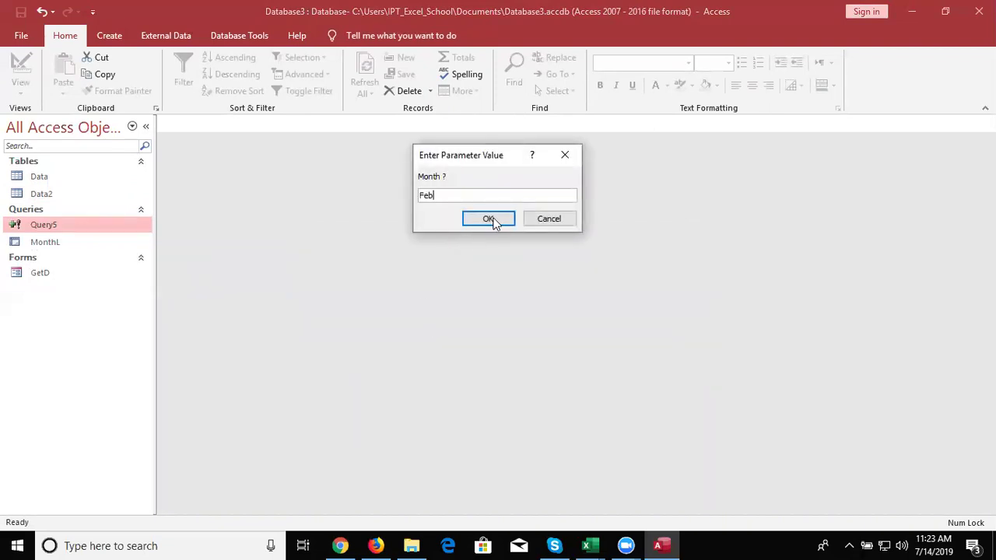
click(492, 217)
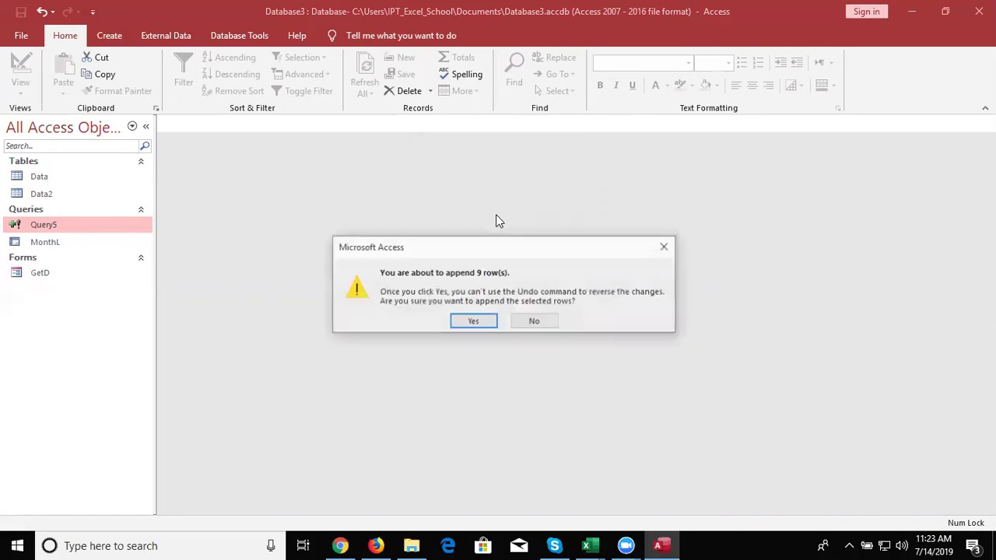
click(477, 324)
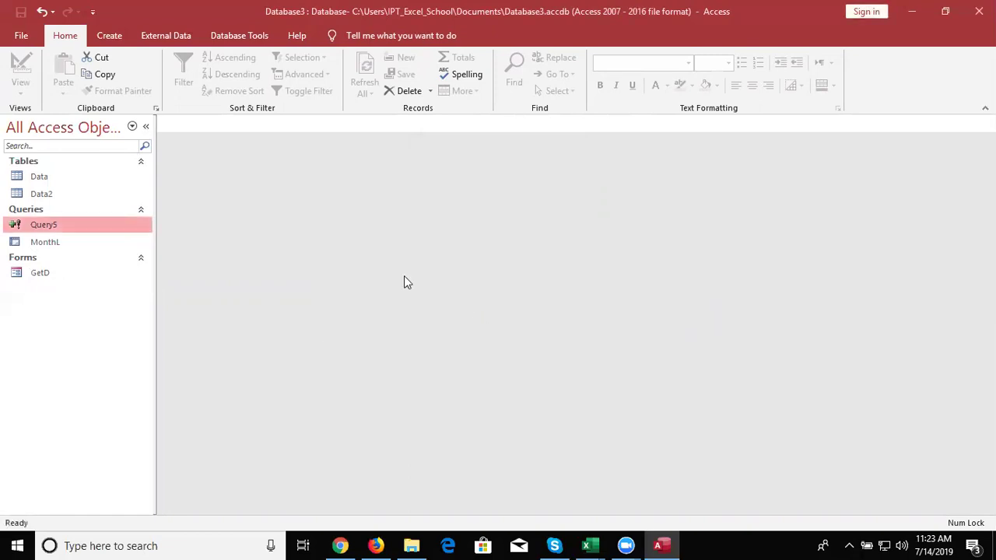
- Open Data2 to confirm it now holds 18 records, then close it
click(97, 198)
double_click(97, 199)
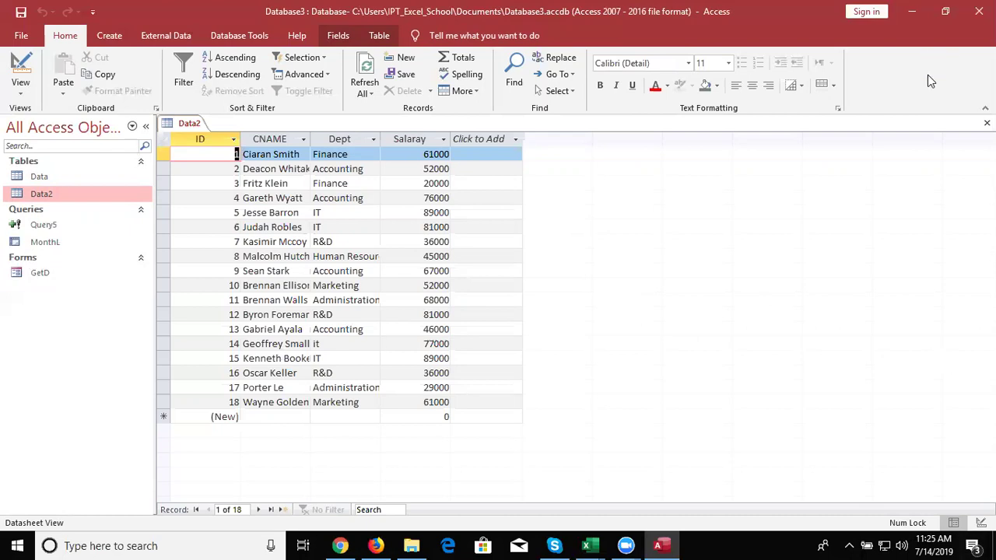
click(987, 123)
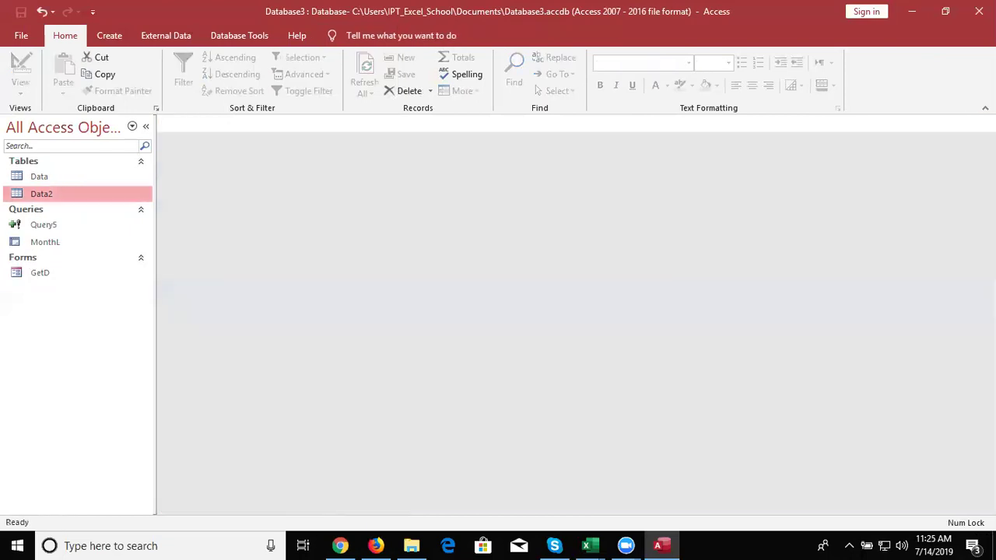
- Select Query5 in the navigation pane and bring up its context menu
click(70, 177)
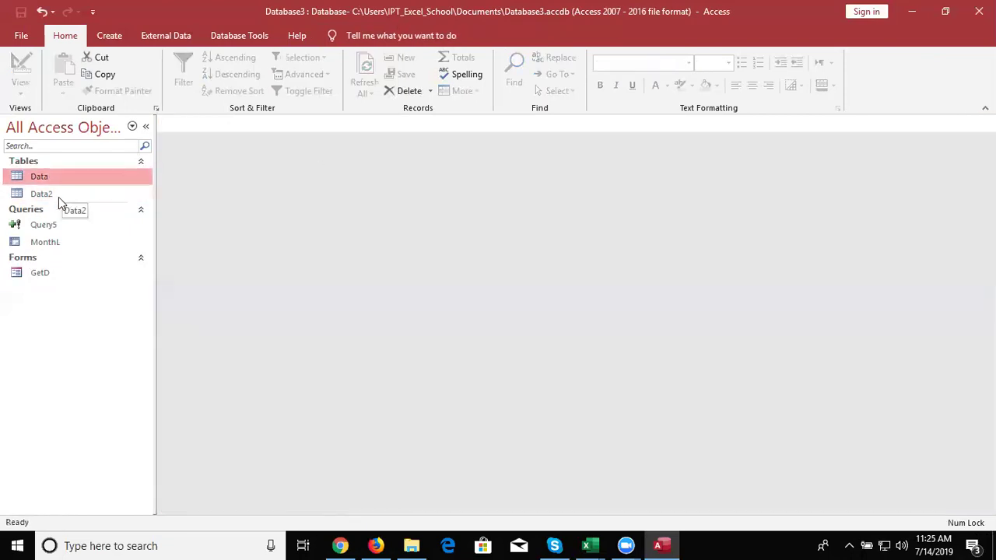
click(59, 196)
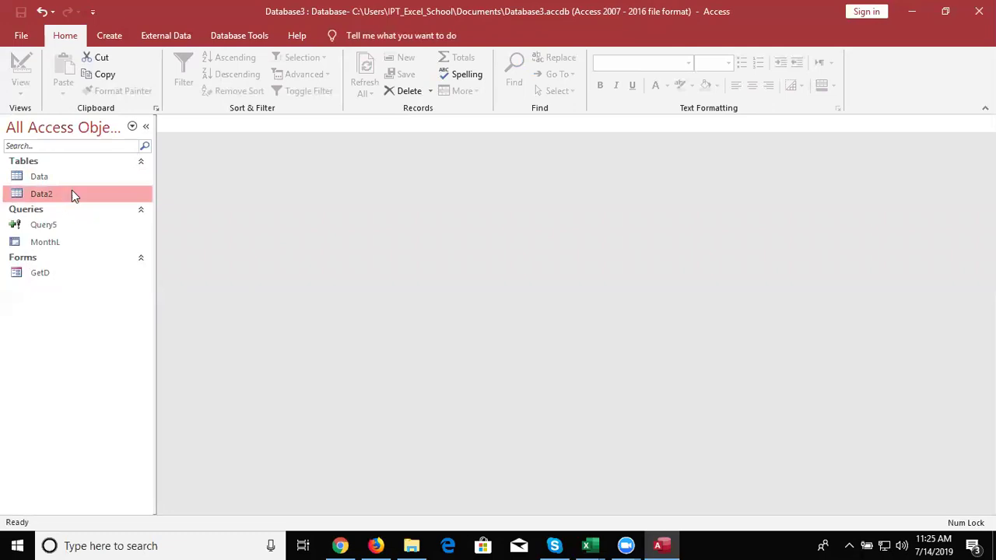
click(56, 228)
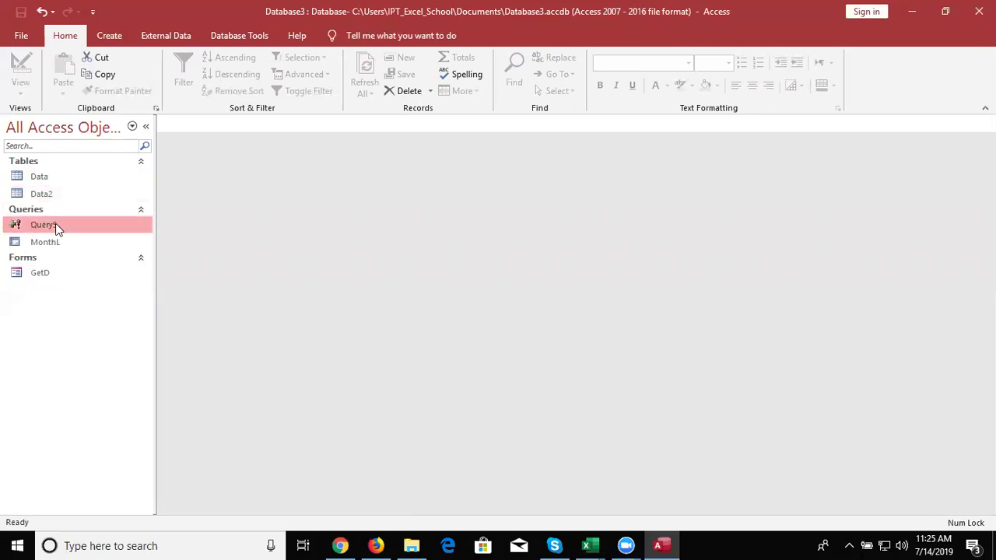
right_click(57, 226)
click(86, 252)
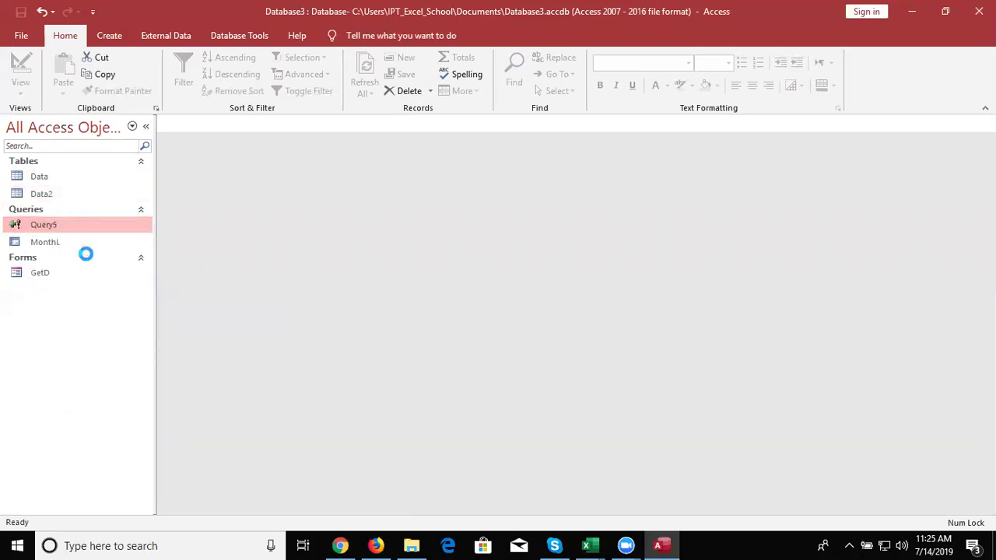
click(23, 89)
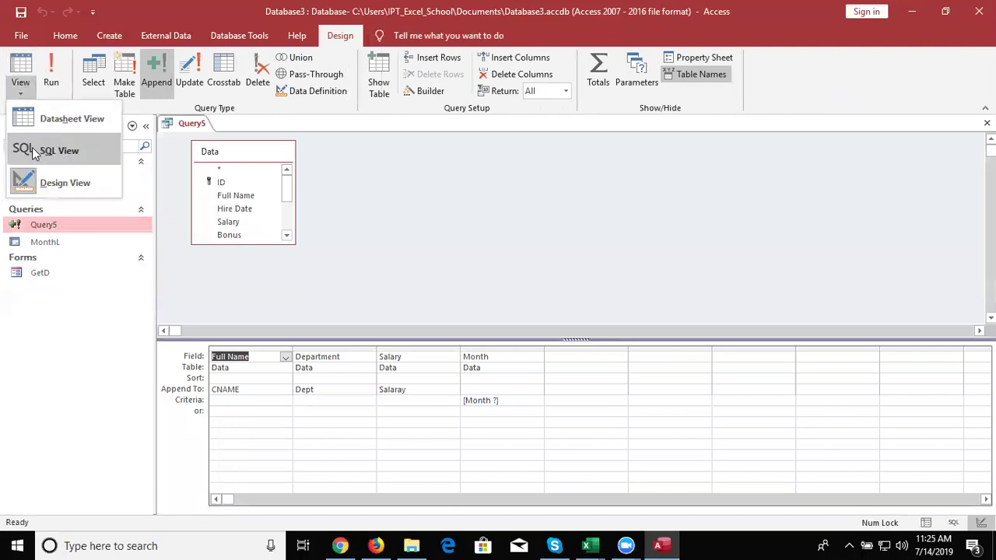
click(43, 147)
click(172, 167)
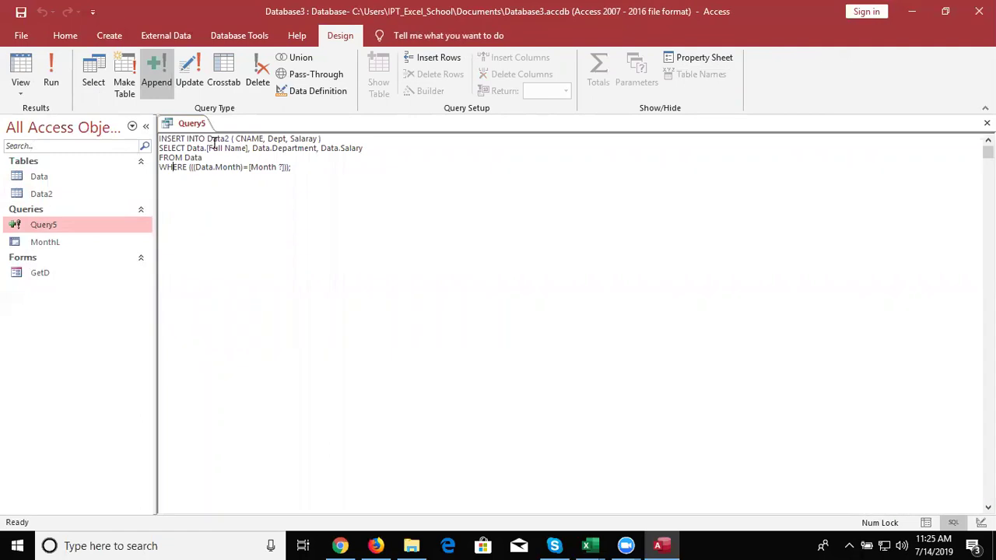
double_click(215, 139)
click(240, 139)
click(273, 138)
click(249, 167)
click(986, 123)
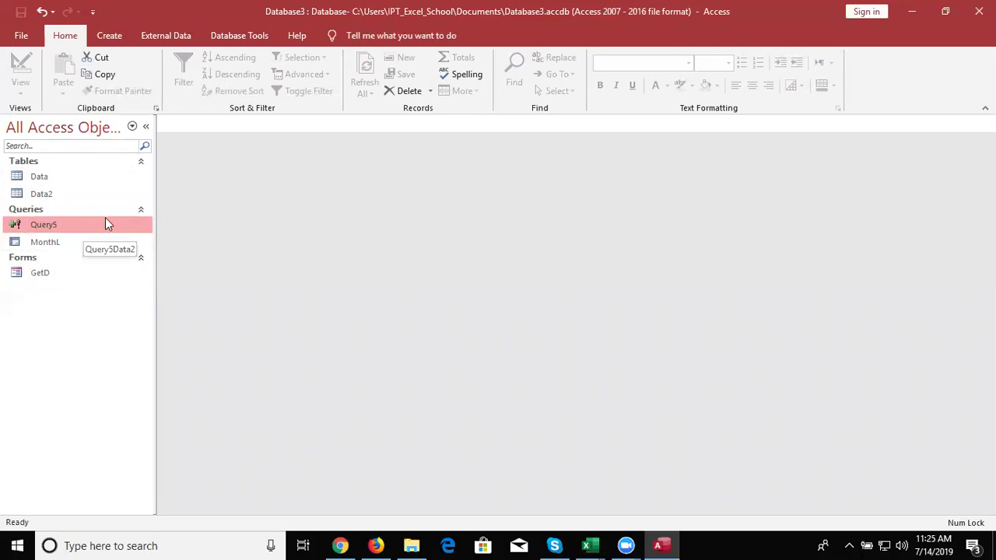
- Create an automatic form from the Data2 table and narrow its field boxes
click(106, 37)
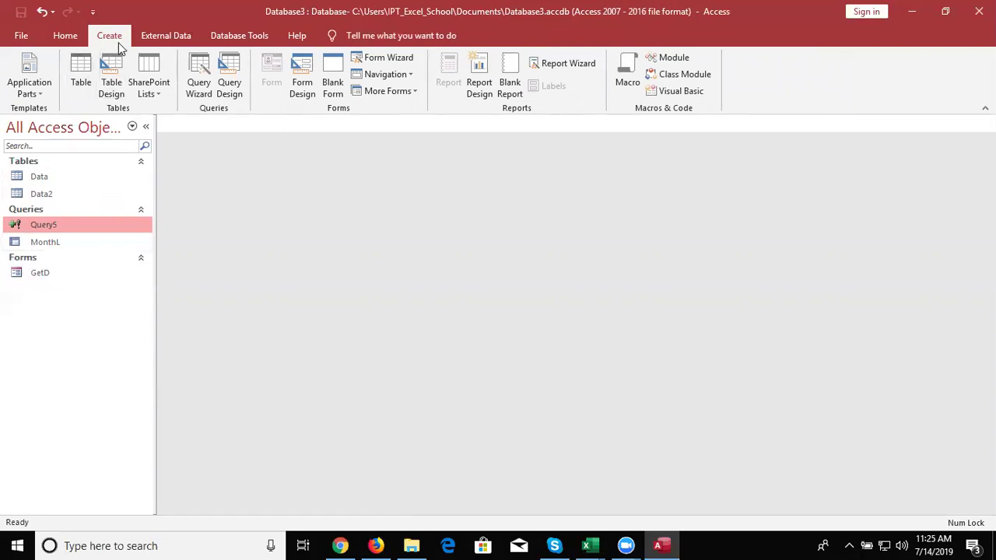
click(91, 194)
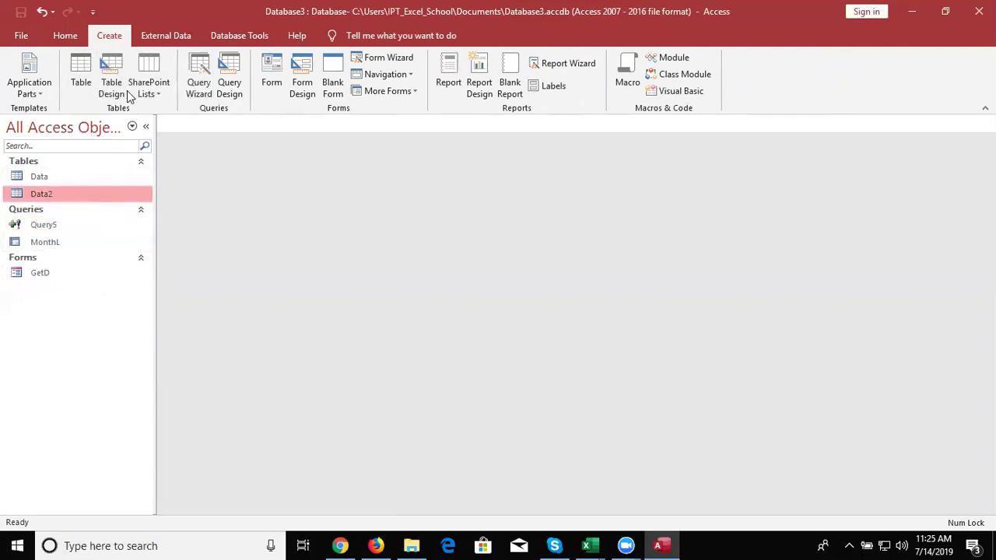
click(275, 78)
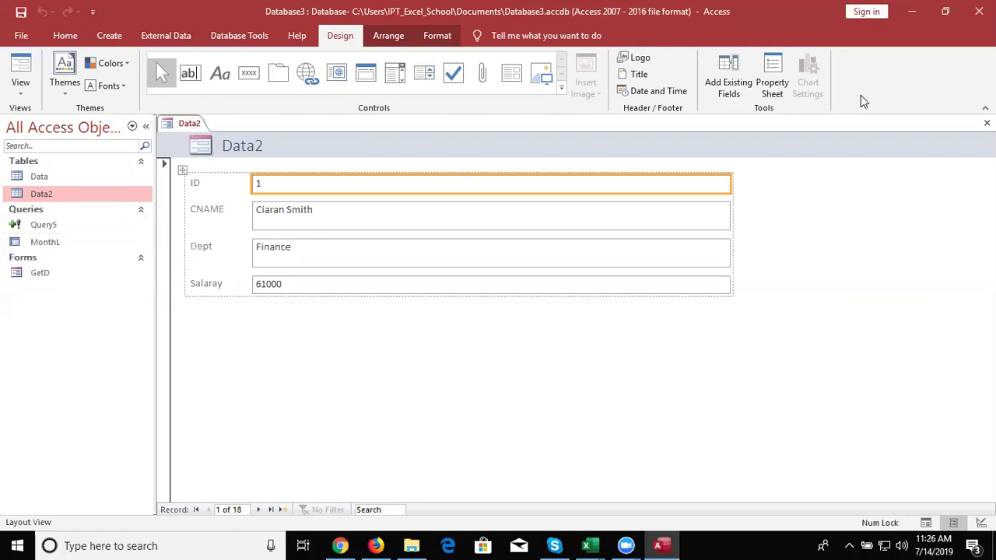
drag(727, 209, 523, 210)
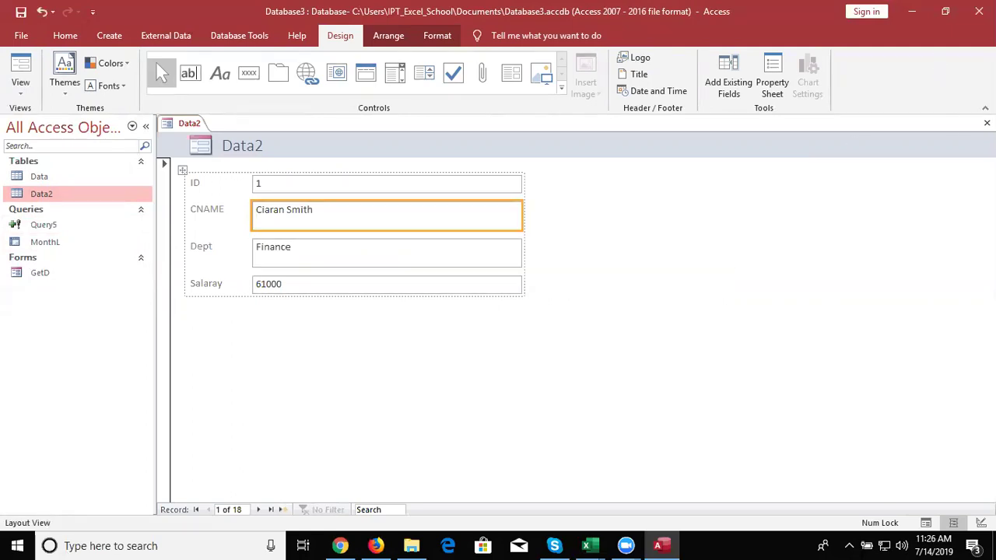
- Close the new form and save it under the name Data2
click(987, 122)
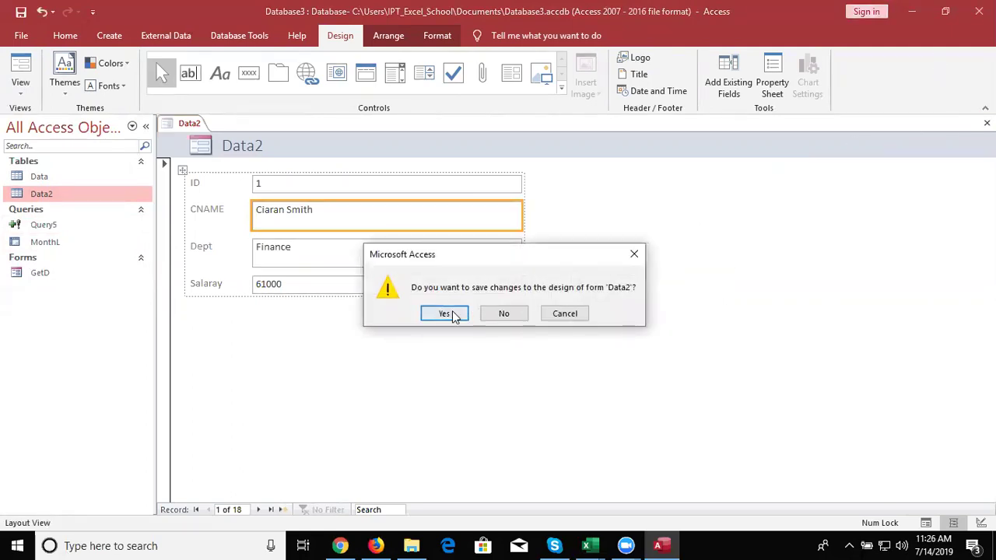
click(445, 313)
click(503, 220)
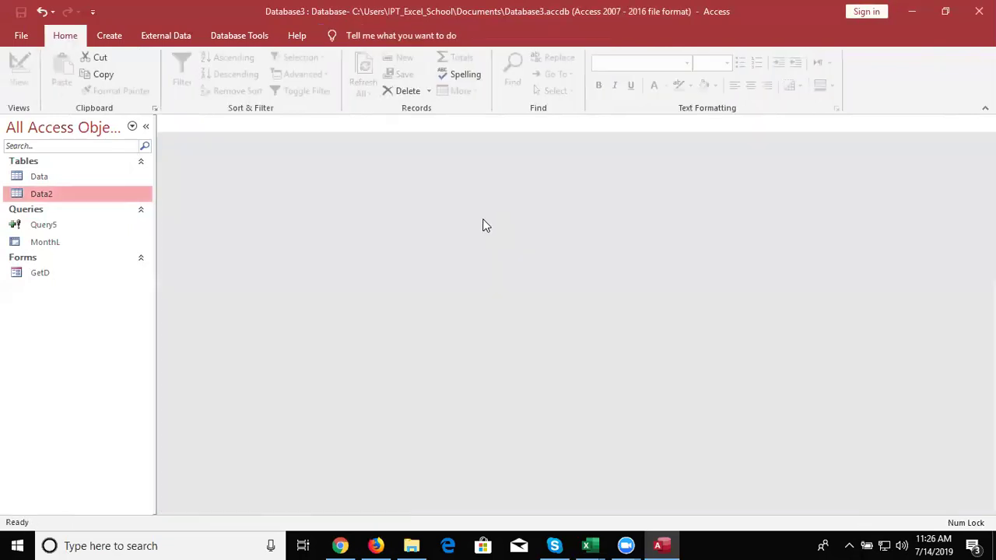
- Use the Data2 form to add record 19 with the employee's name, Dept IT and salary 50000
double_click(108, 273)
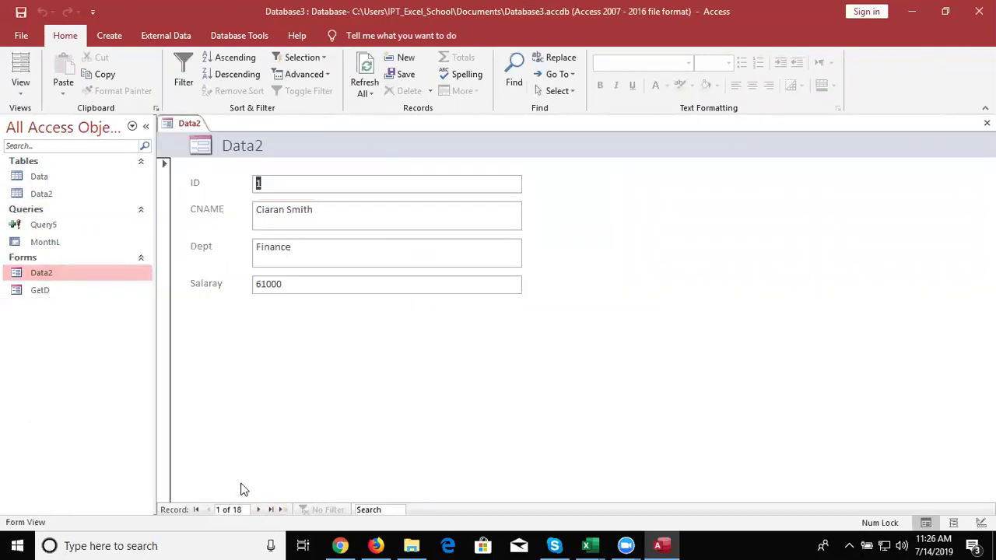
click(258, 510)
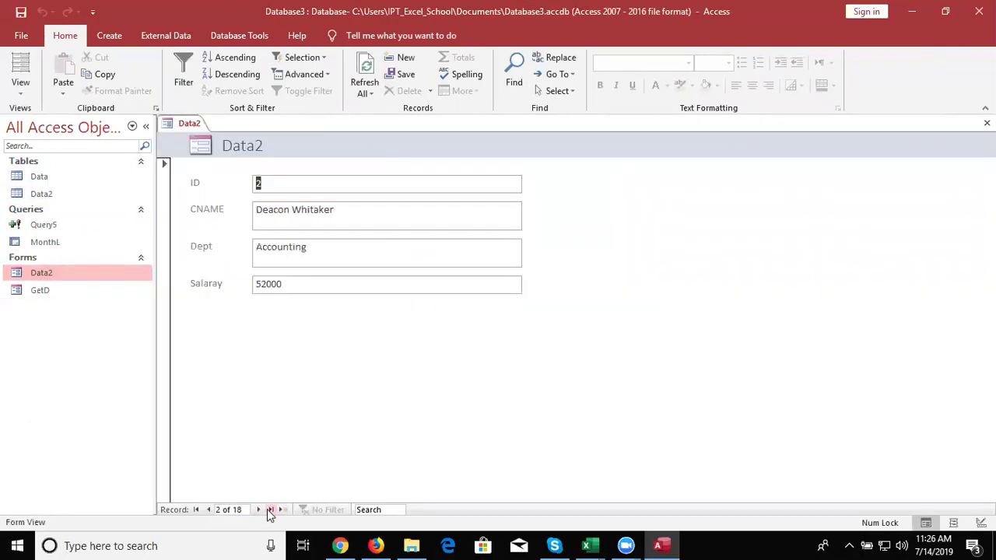
click(281, 509)
click(312, 224)
click(311, 224)
text(Puja)
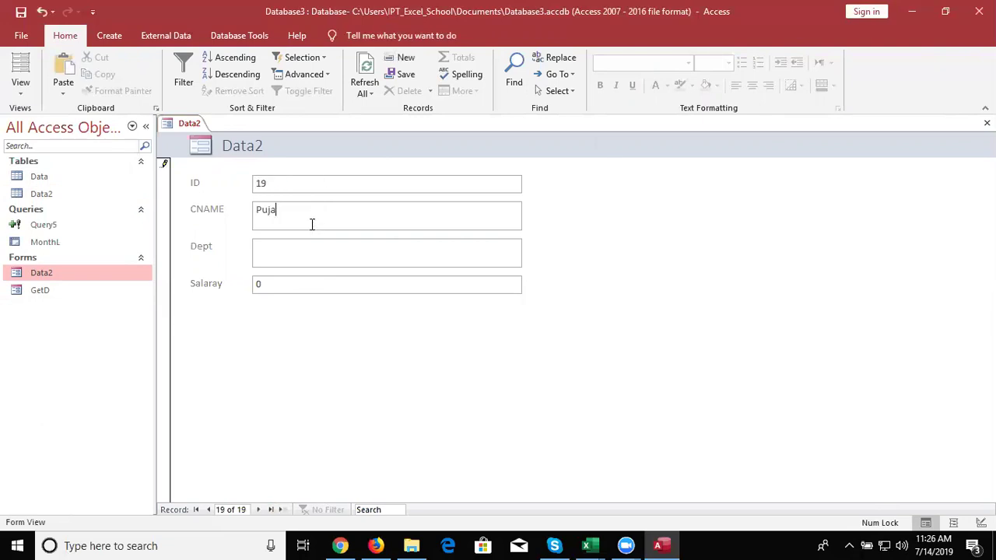
text(T)
key(Tab)
text(50000)
key(Tab)
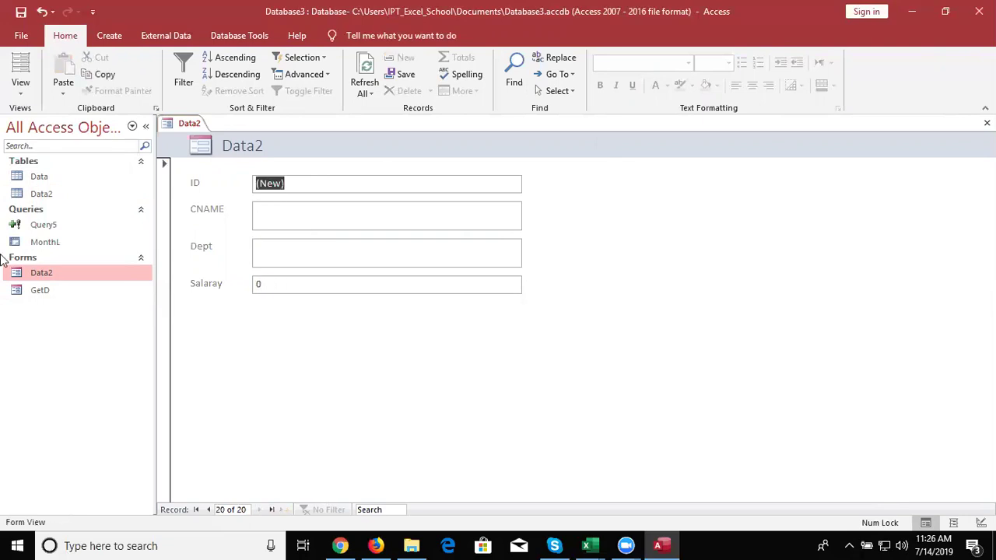
double_click(74, 195)
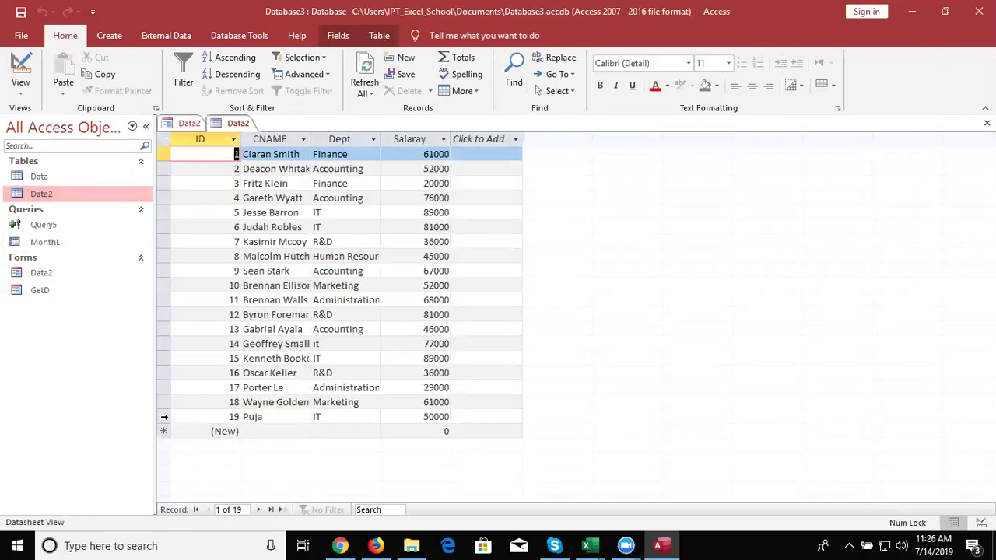
- Select the last Data2 record, then close both the Data2 table and the Data2 form
click(160, 416)
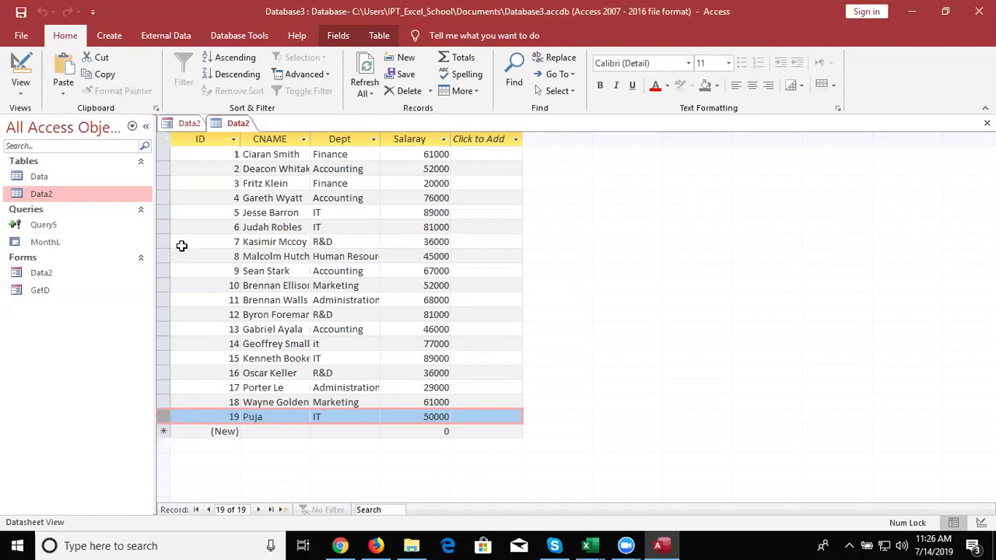
click(986, 123)
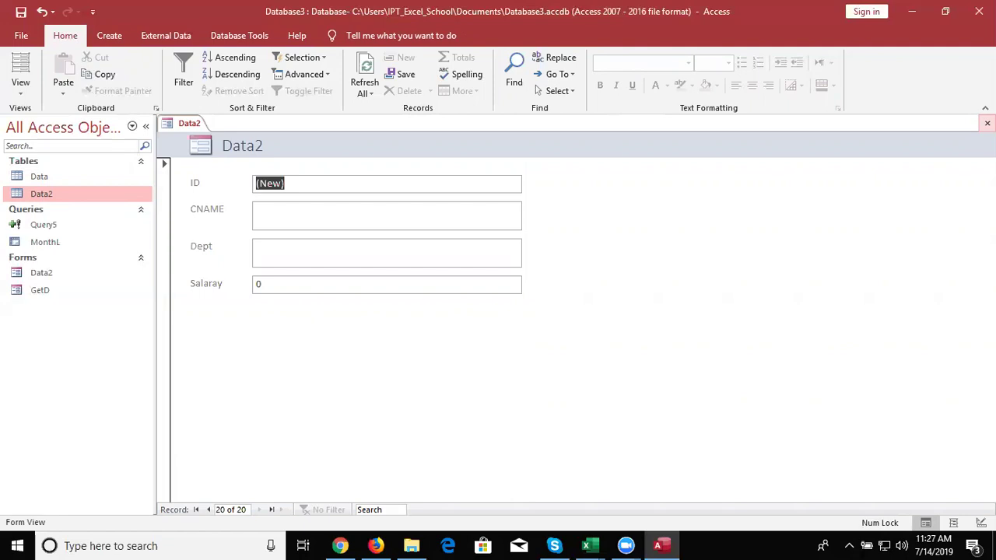
click(987, 123)
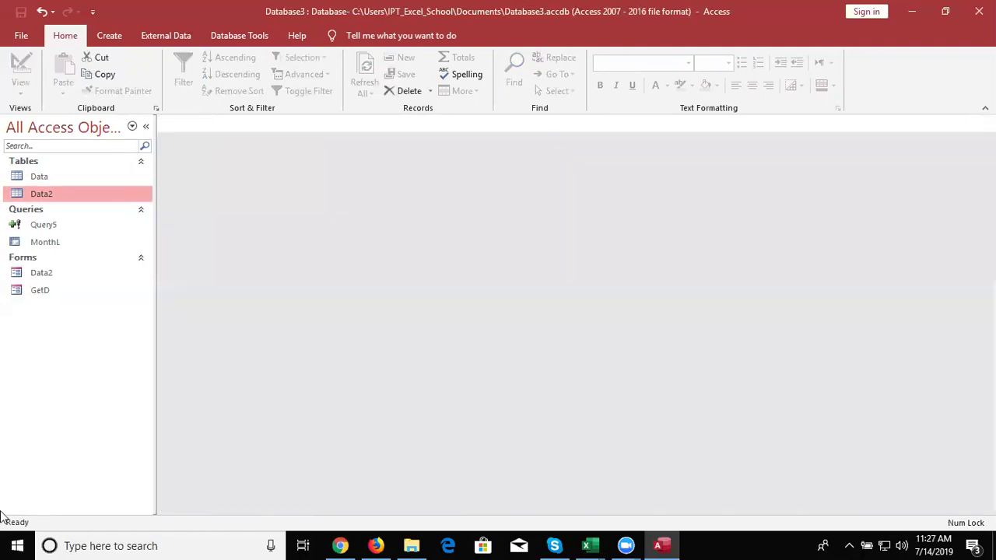
- Start a blank form in Design view and draw a text box in its Detail section
click(109, 36)
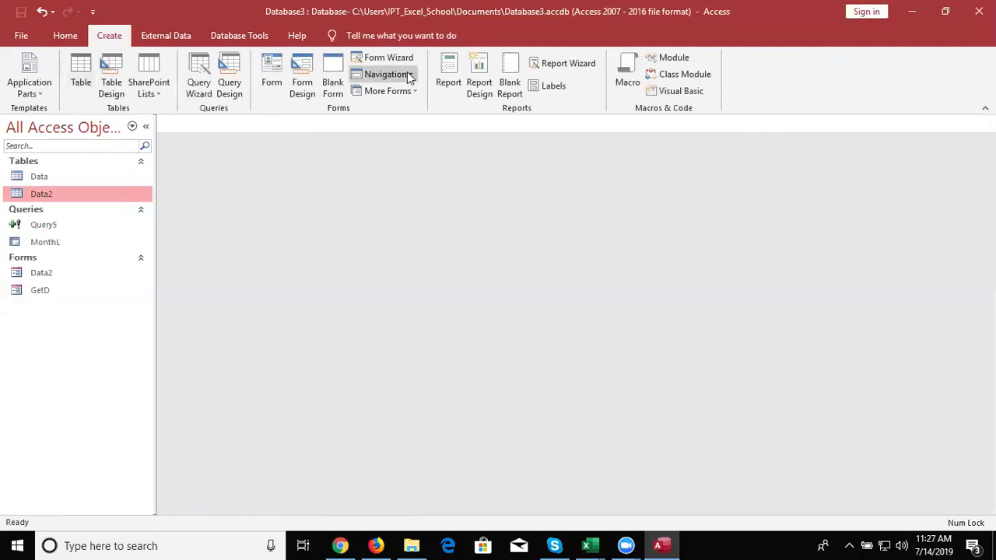
click(302, 82)
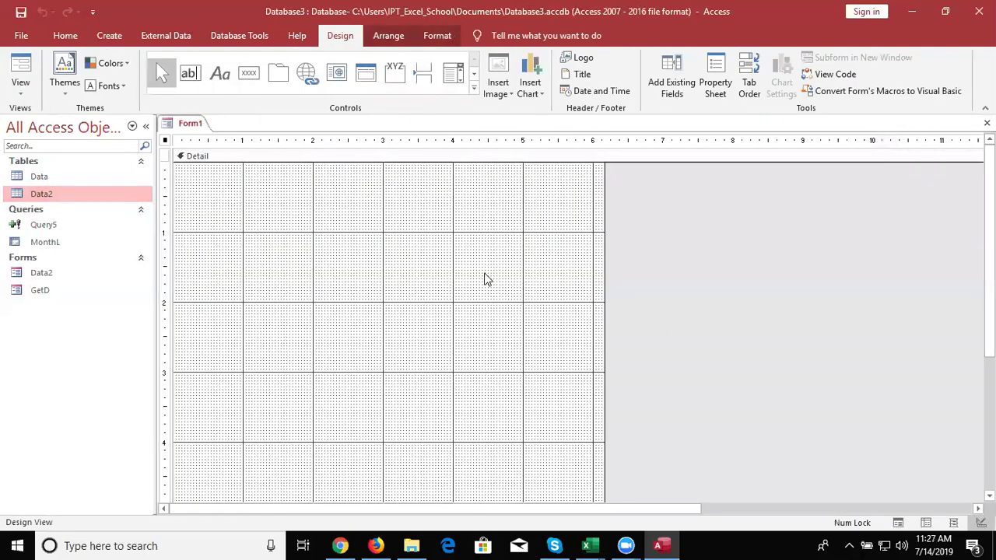
click(481, 274)
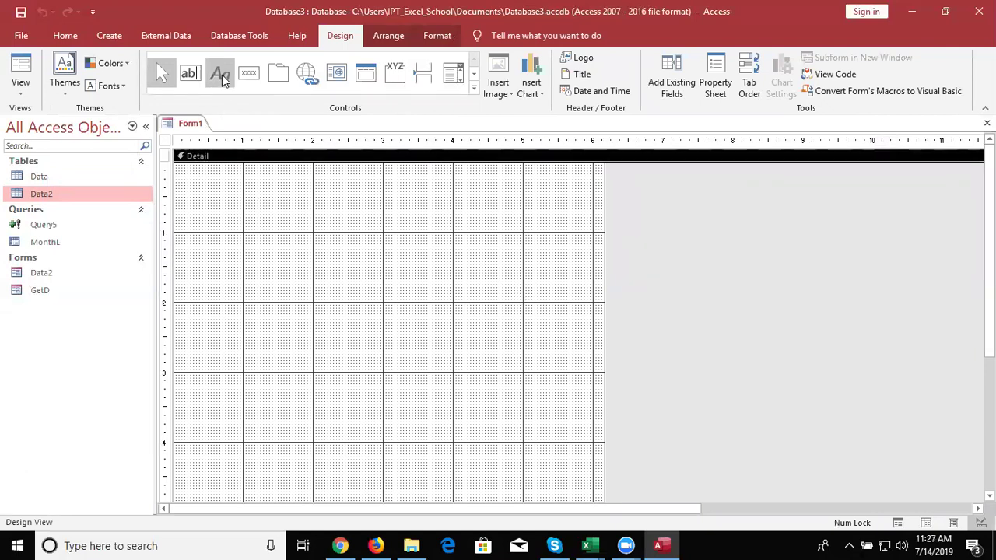
click(191, 74)
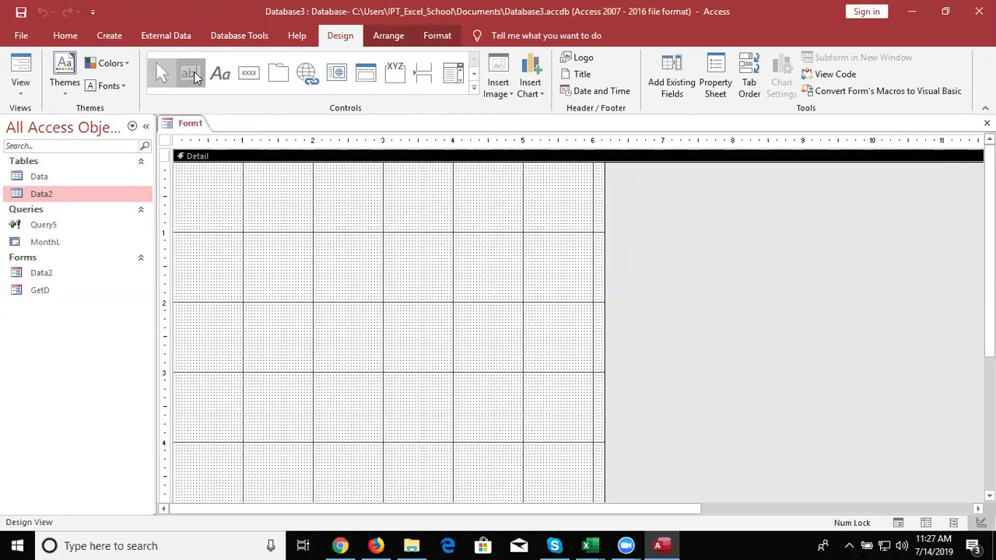
drag(339, 207, 440, 226)
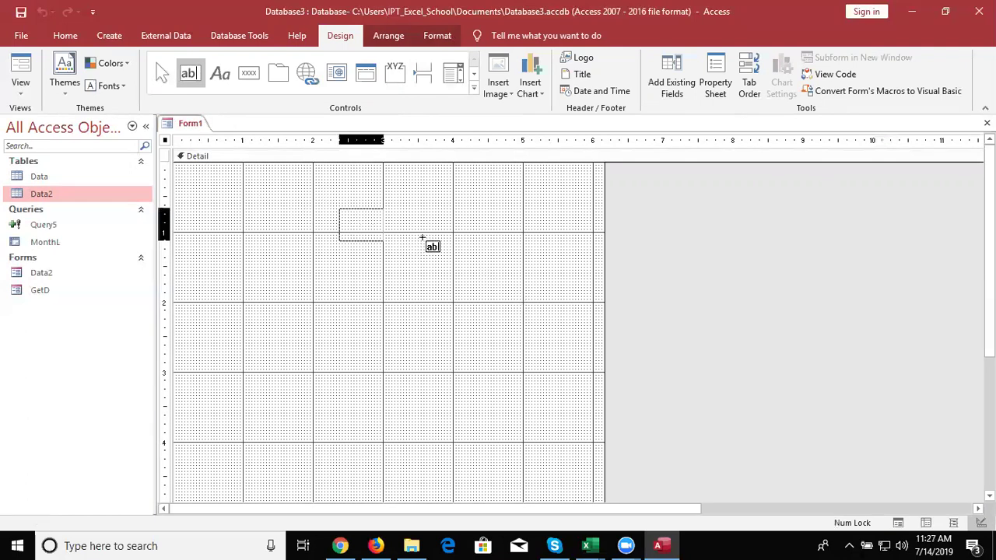
- Change the text box's label to Name
double_click(266, 216)
key(BackSpace)
key(BackSpace)
key(BackSpace)
key(BackSpace)
text(AM)
key(BackSpace)
key(BackSpace)
text(me)
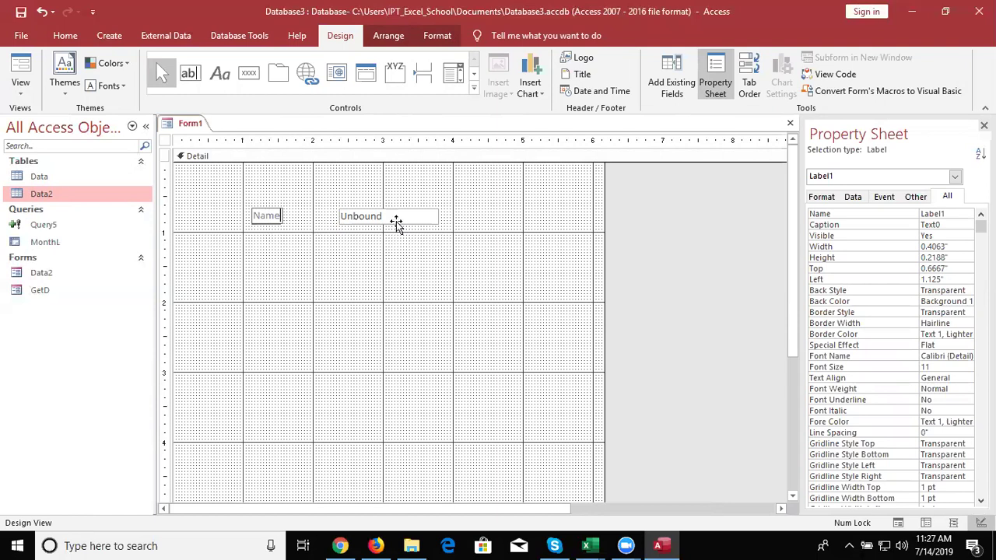
- Rename the text box control to NM in the Property Sheet
click(391, 216)
click(387, 213)
key(Escape)
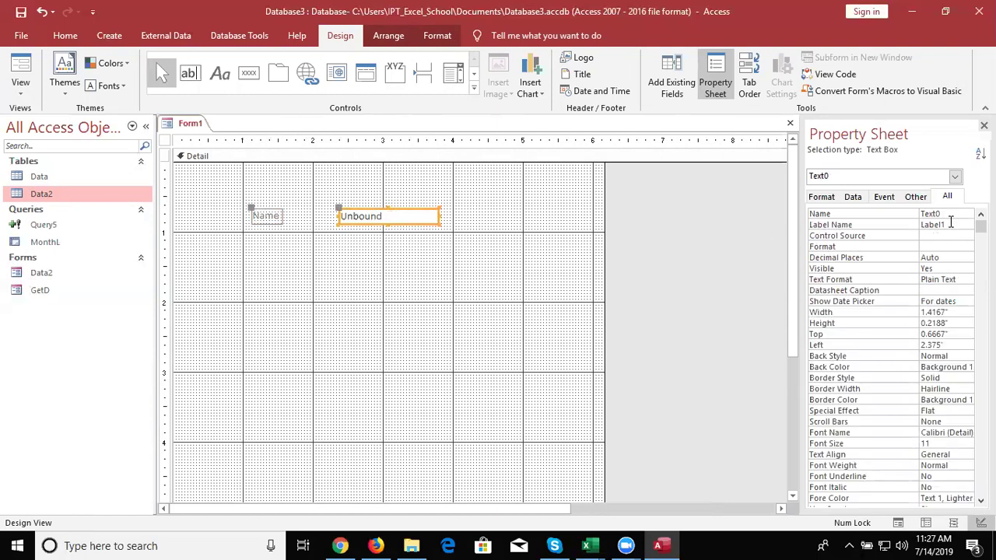
click(851, 177)
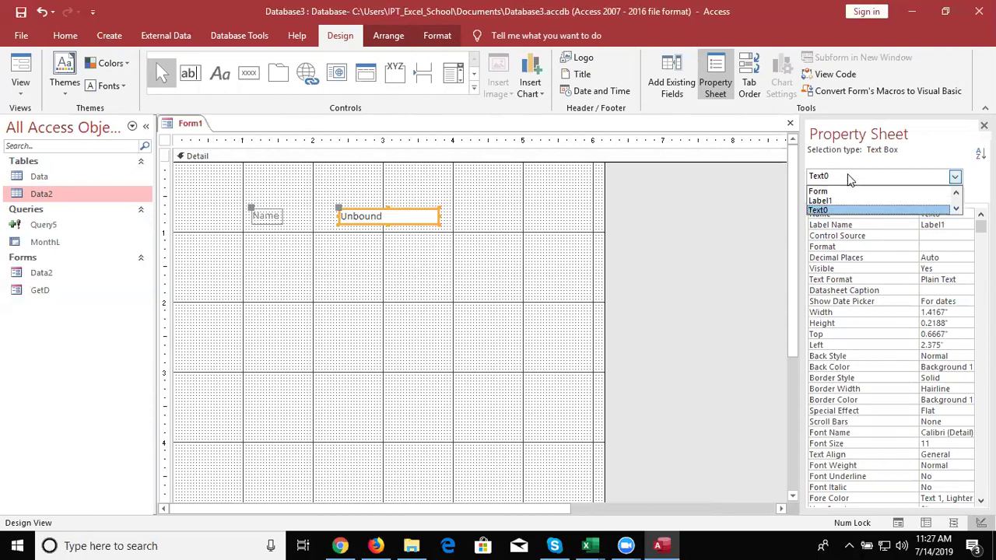
click(952, 208)
double_click(955, 216)
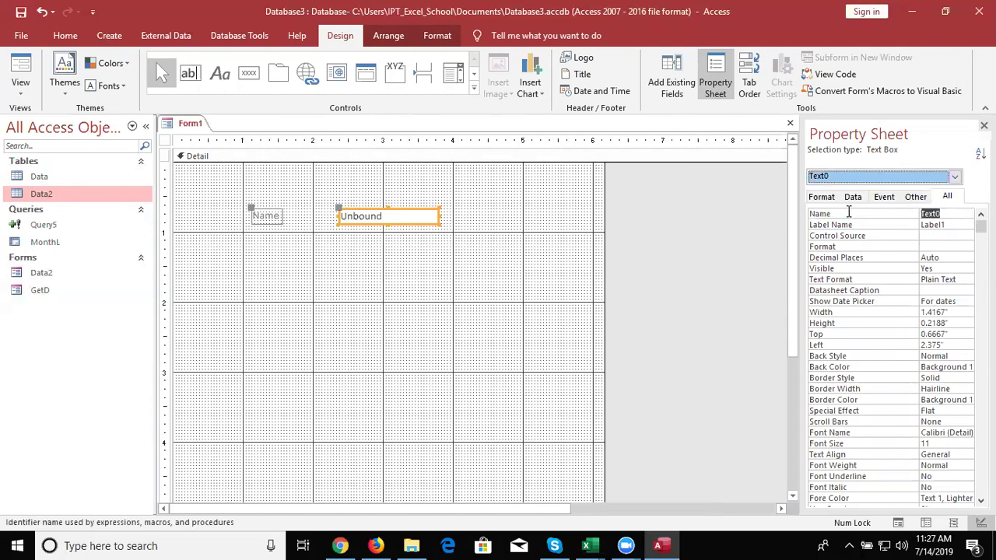
text(NM)
key(Return)
click(300, 260)
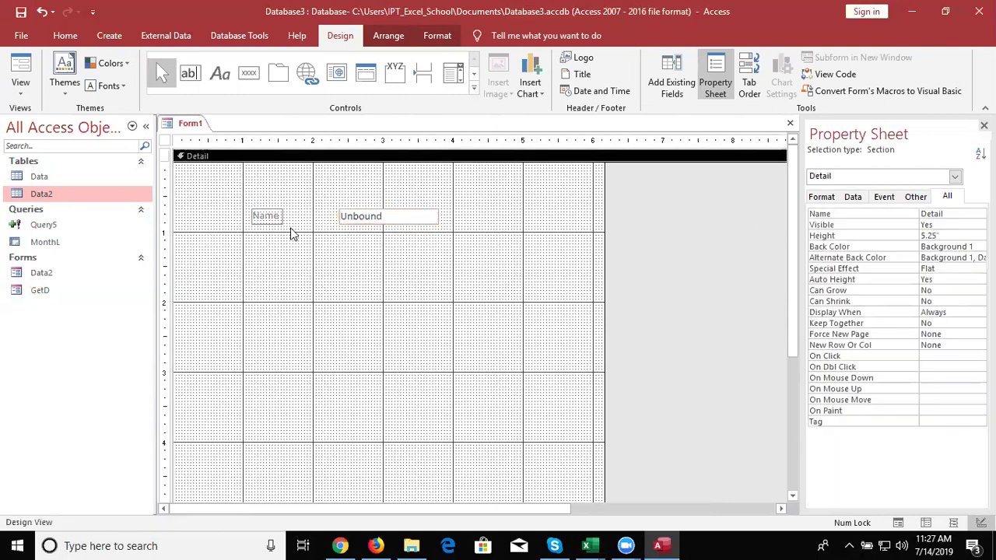
- Draw a second text box below Name, label it Dept, and name the box DT
click(189, 73)
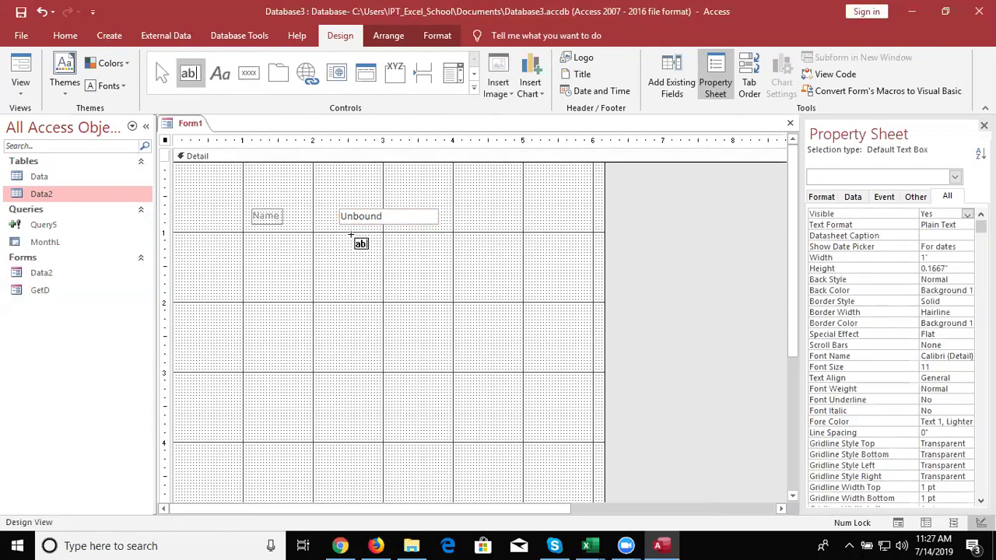
drag(339, 242, 443, 259)
click(268, 250)
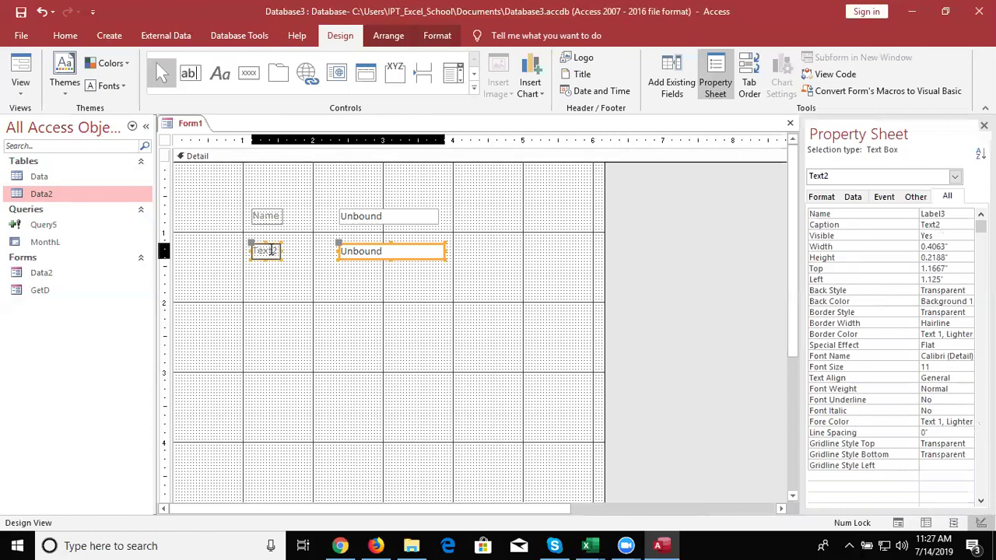
double_click(271, 250)
text(Dept)
key(Tab)
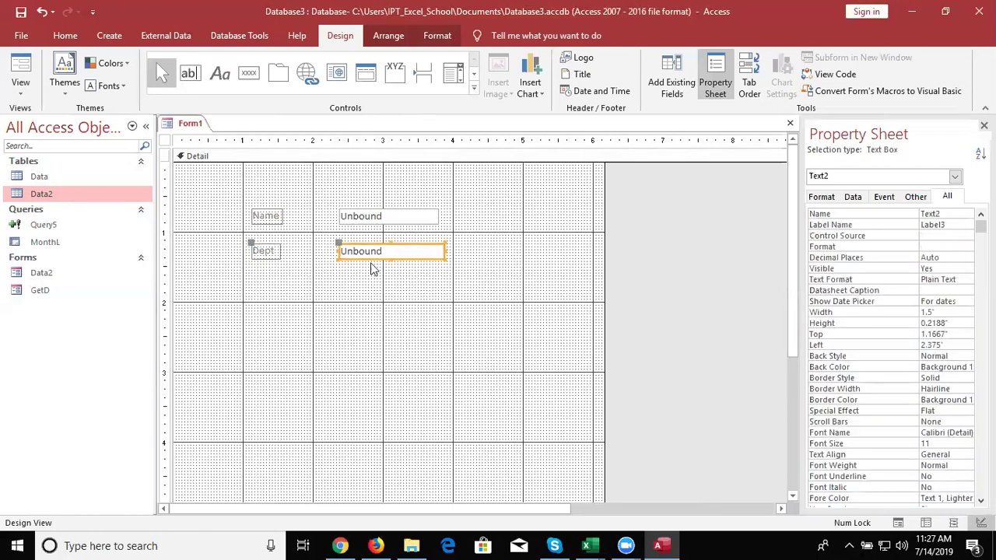
click(387, 252)
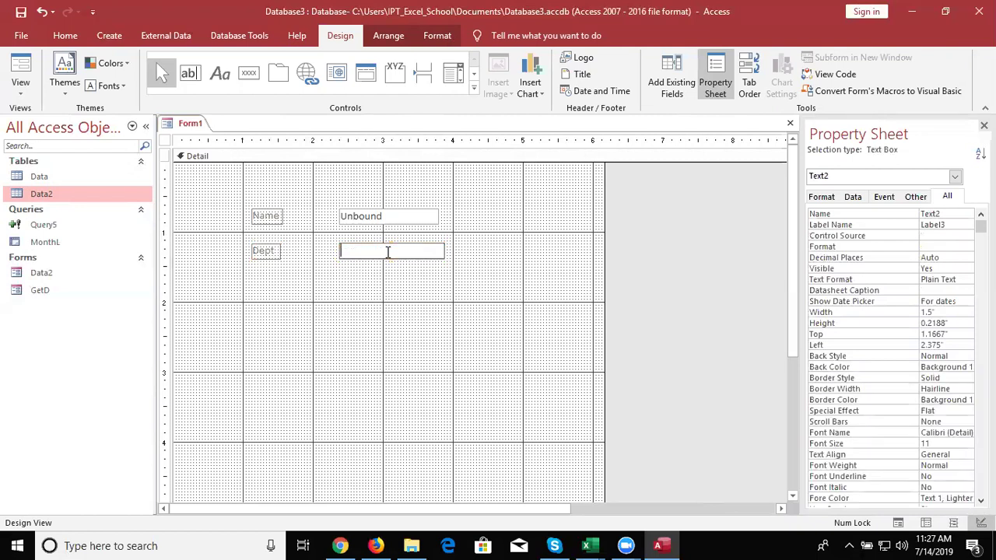
key(Escape)
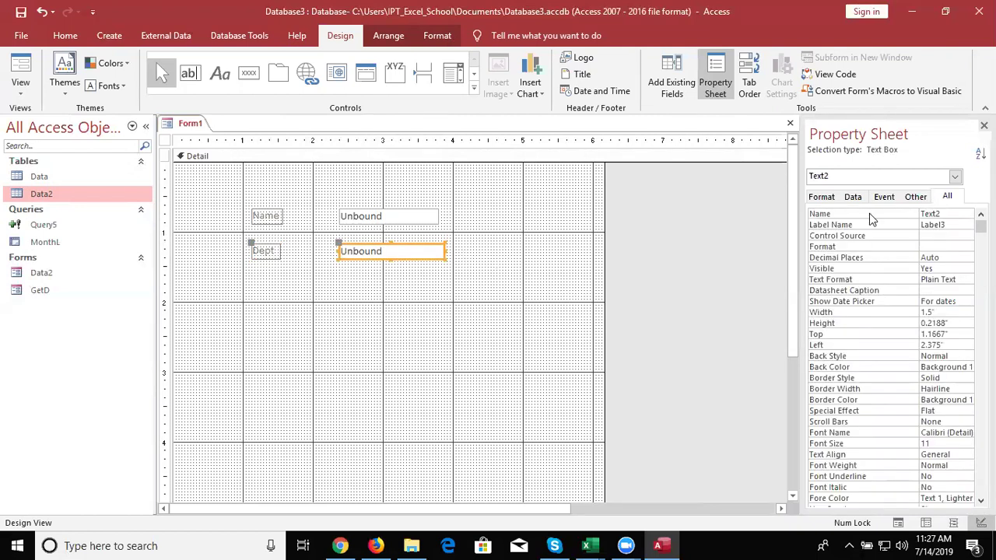
double_click(936, 213)
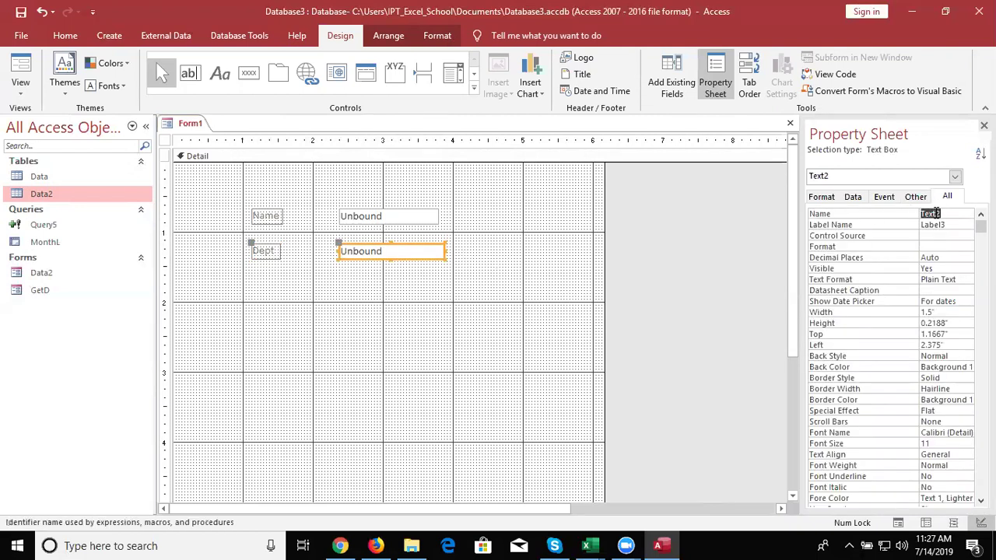
text(DT)
key(Return)
- Draw a third text box below Dept labelled Salary, then select its Name property
click(292, 284)
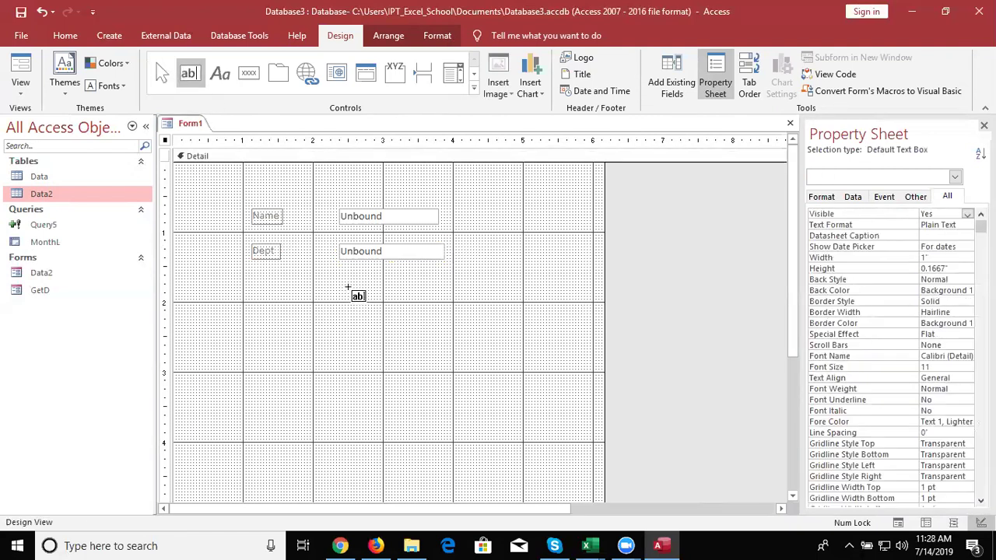
drag(339, 273, 447, 289)
click(269, 281)
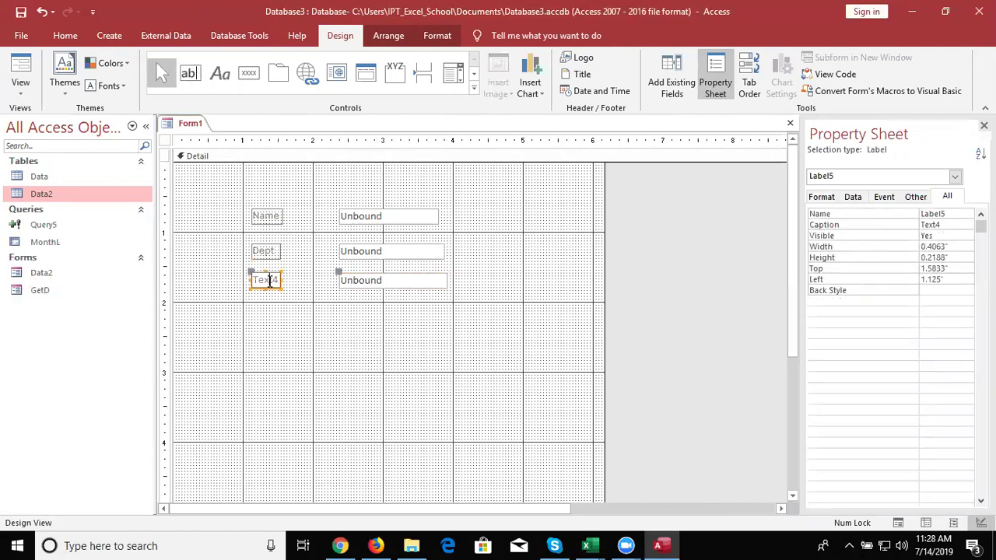
double_click(268, 280)
text(S)
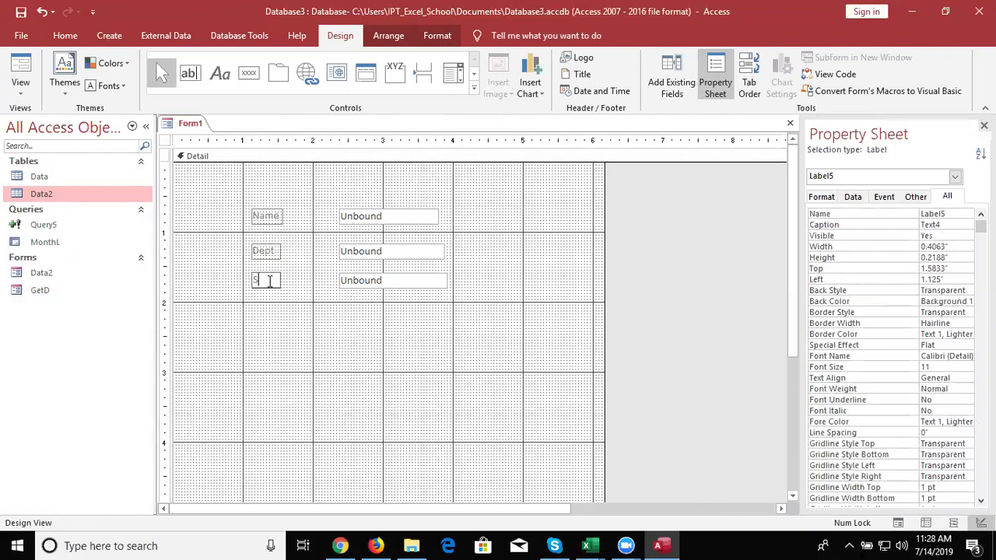
text(alary)
click(373, 294)
click(371, 285)
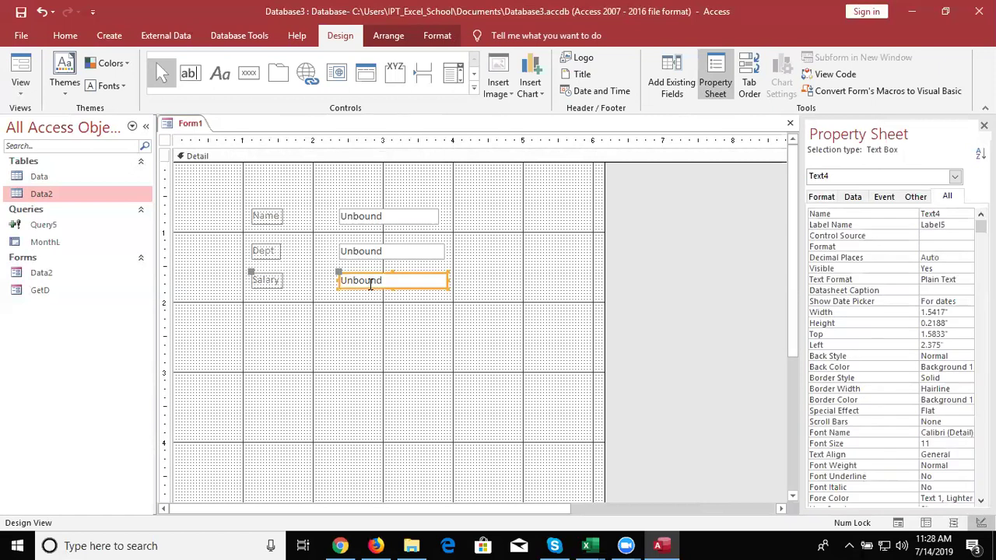
double_click(942, 213)
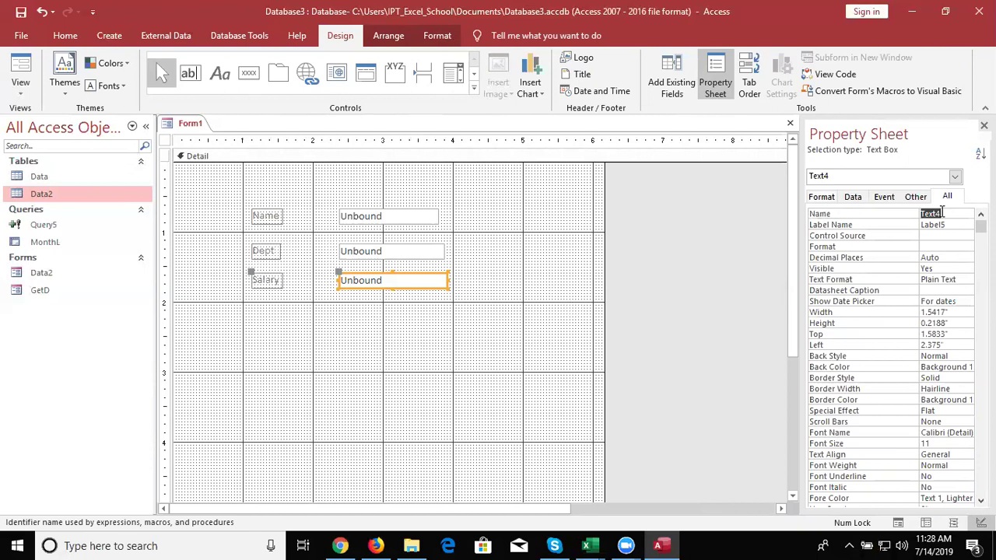
- Name the salary text box SL
text(SL)
key(Tab)
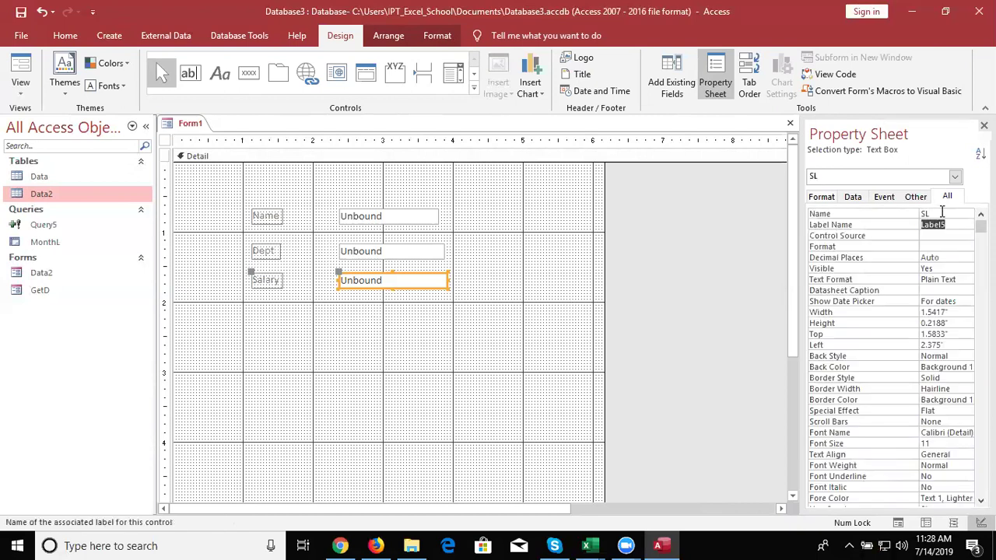
click(597, 274)
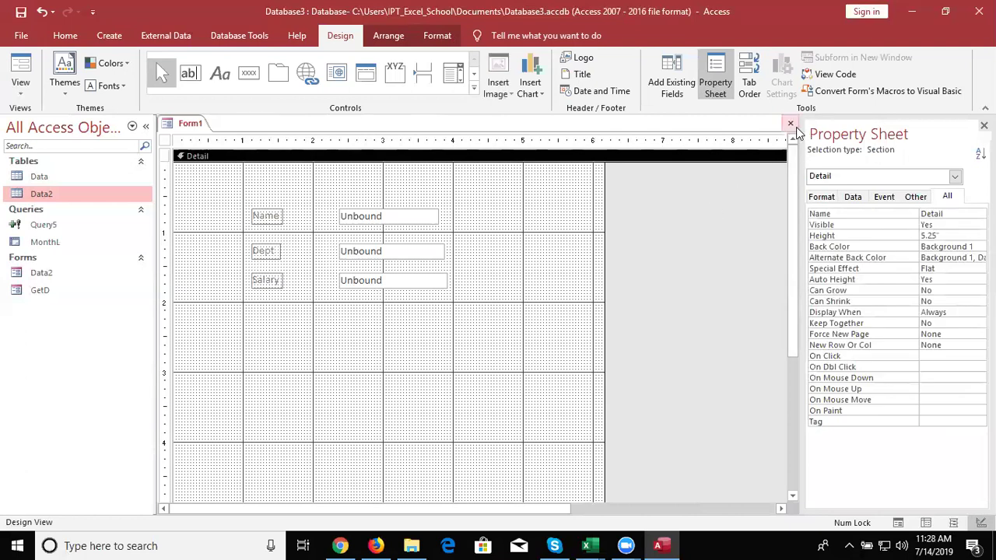
- Close the form, saving it under the name IN
click(790, 123)
click(443, 312)
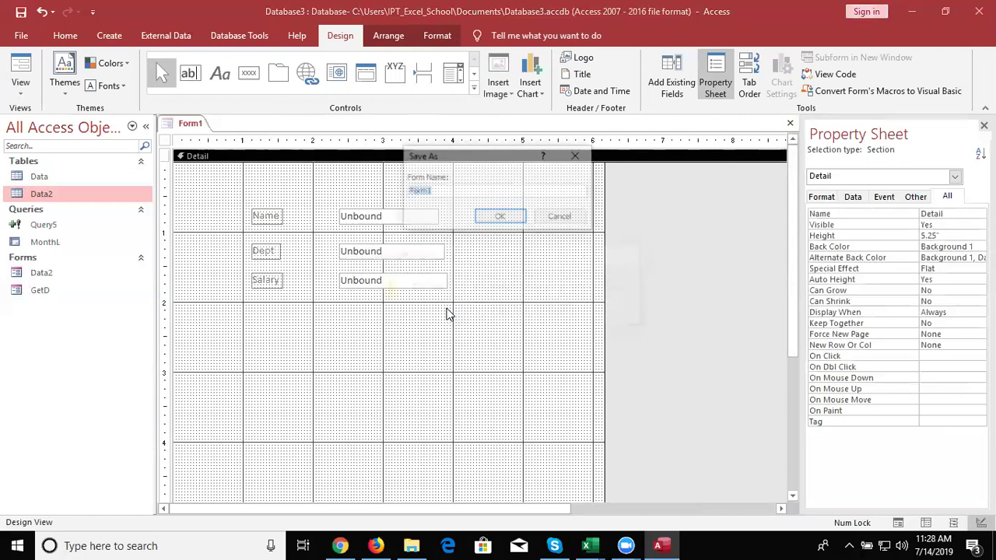
text(IN)
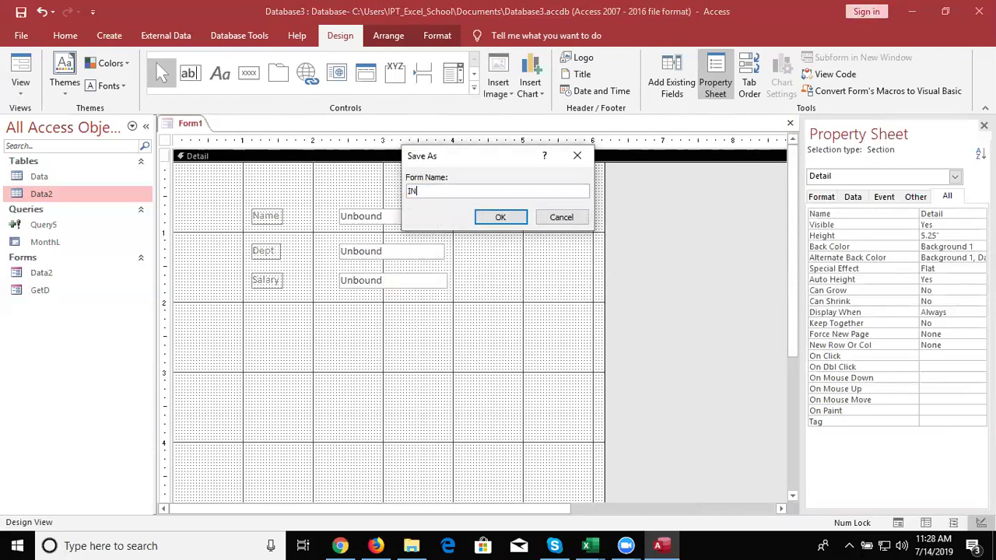
click(490, 217)
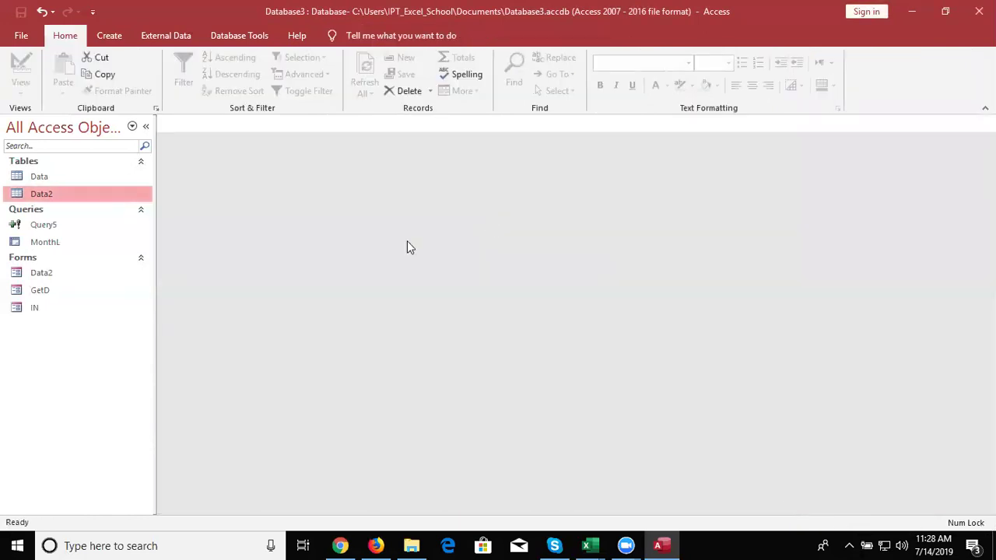
- Start a new blank query design, adding then removing the Data2 table
click(109, 36)
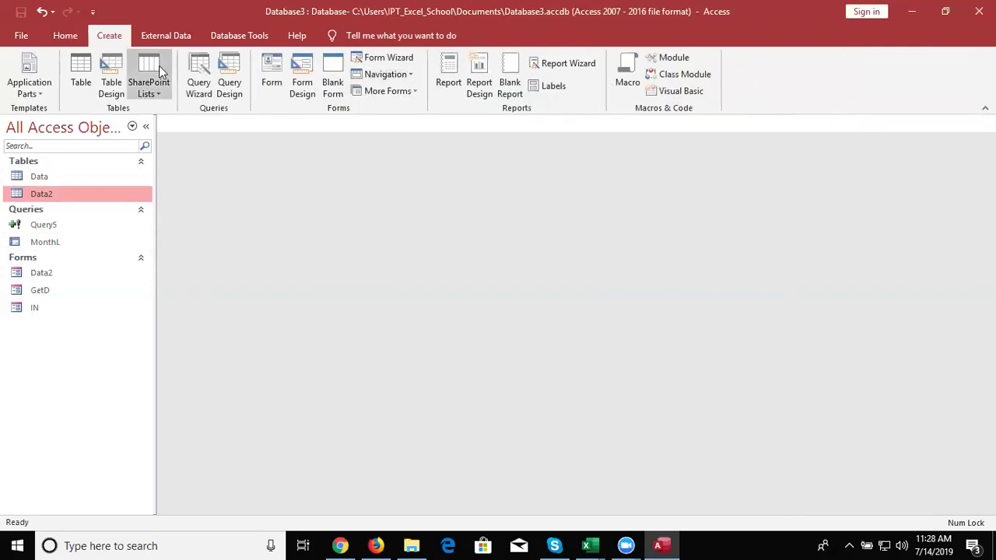
click(228, 92)
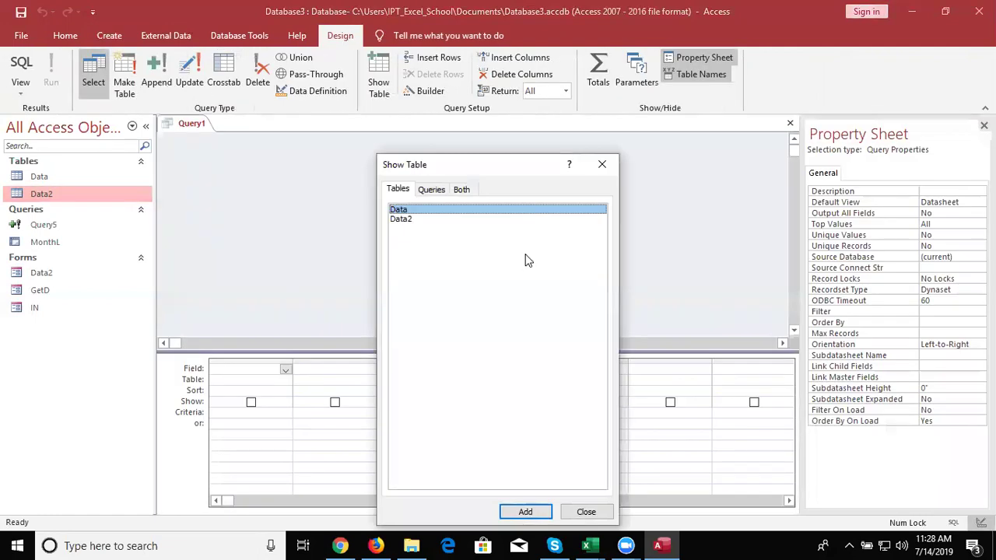
double_click(454, 220)
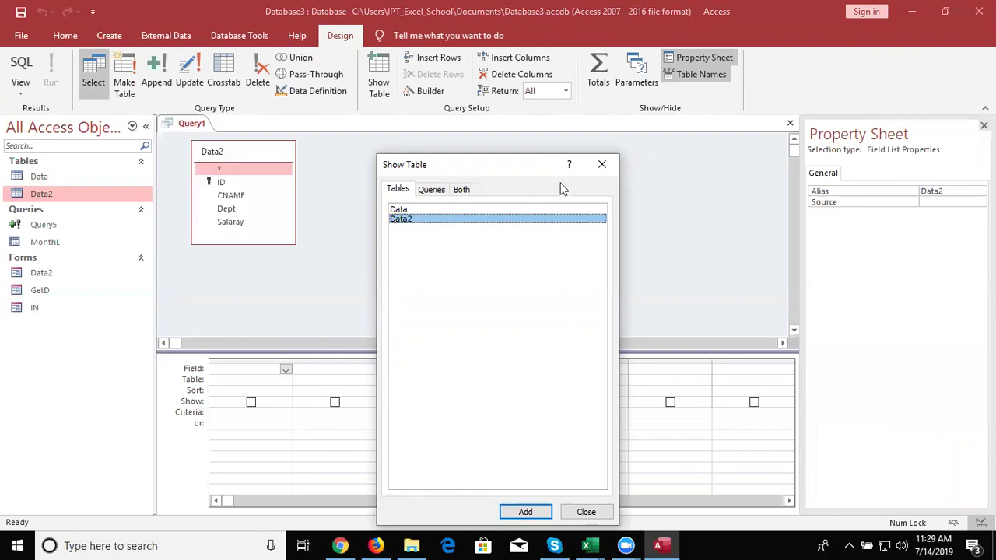
click(602, 165)
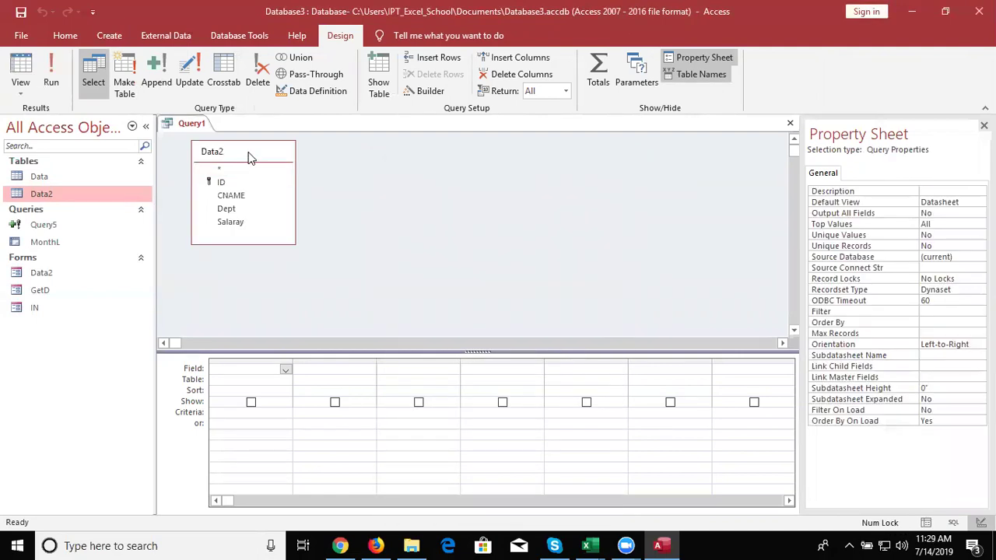
click(248, 151)
key(Delete)
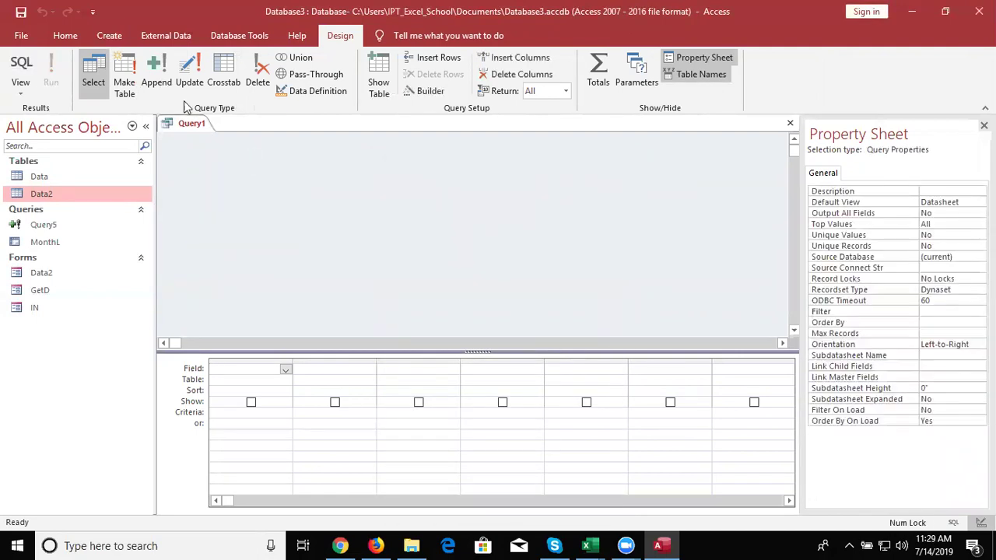
- Make it an append query with Data2 as the destination table
click(157, 73)
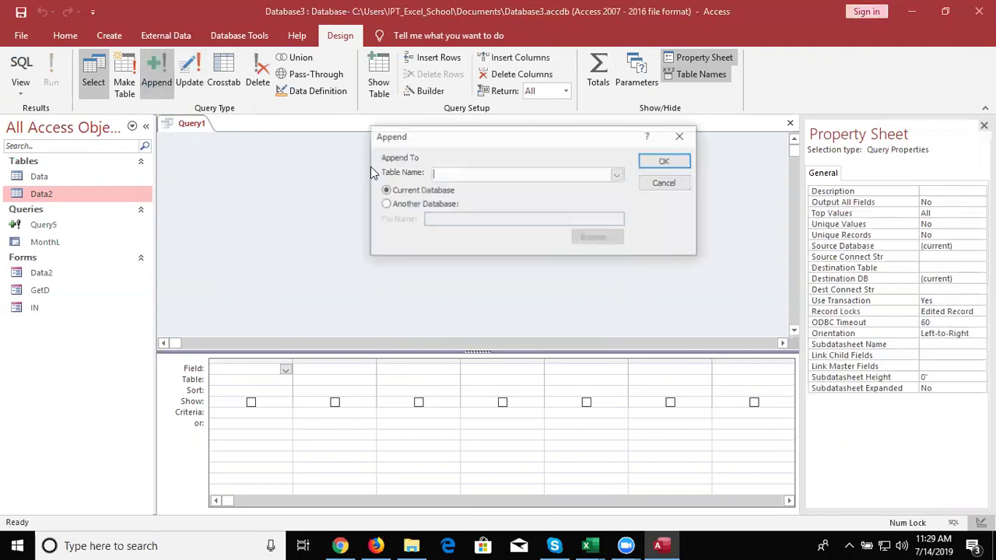
click(618, 174)
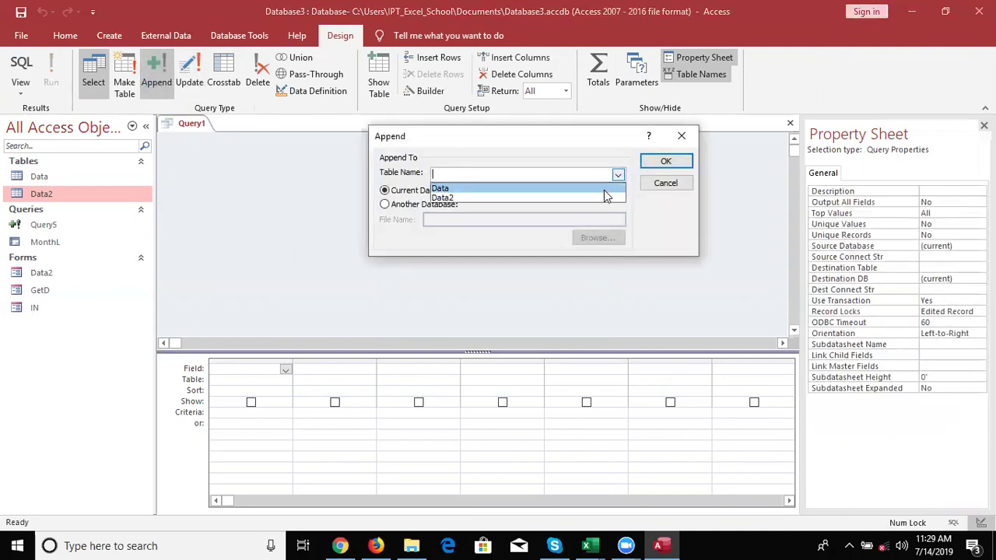
click(588, 196)
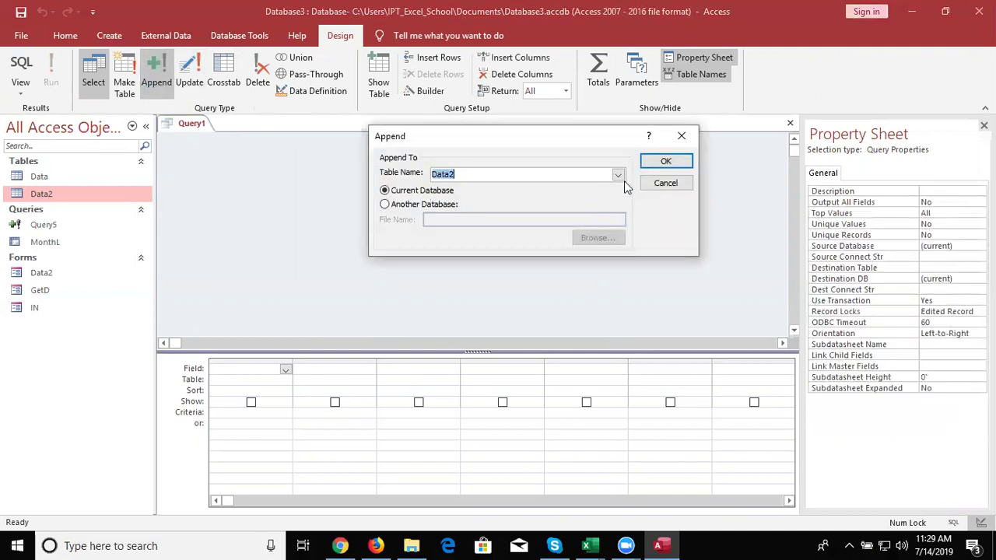
click(666, 161)
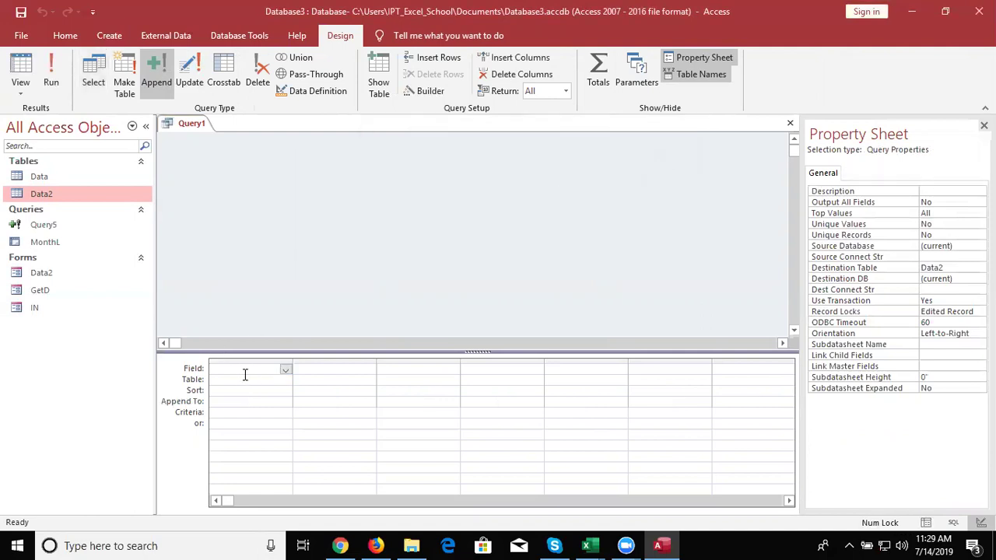
- Map [forms]![IN]![NM] in the first column to the CNAME field
click(234, 401)
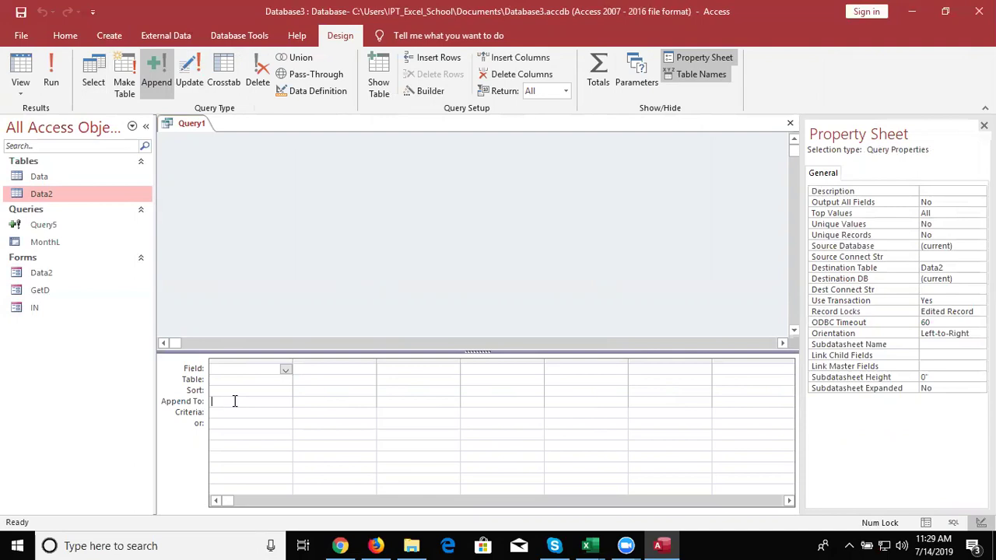
click(285, 402)
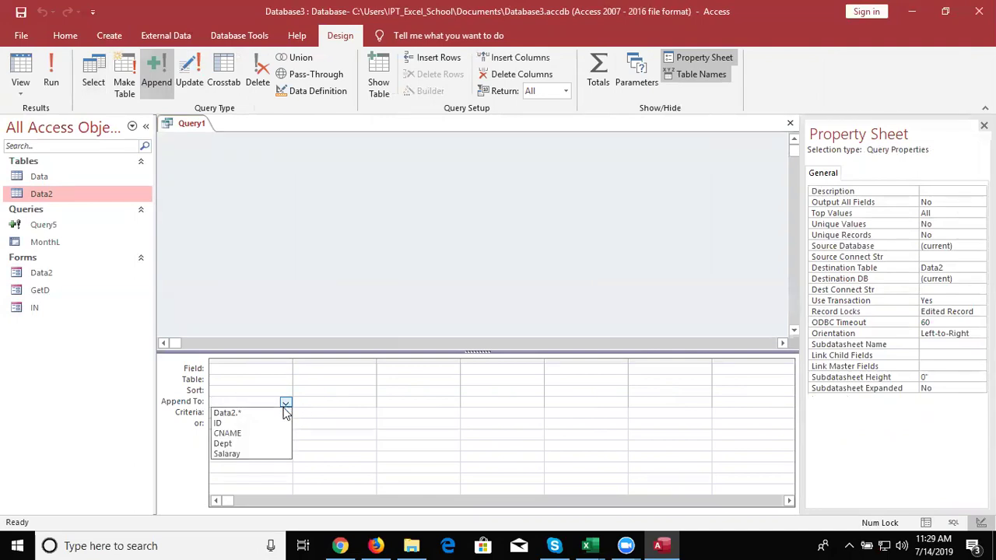
click(256, 433)
click(239, 370)
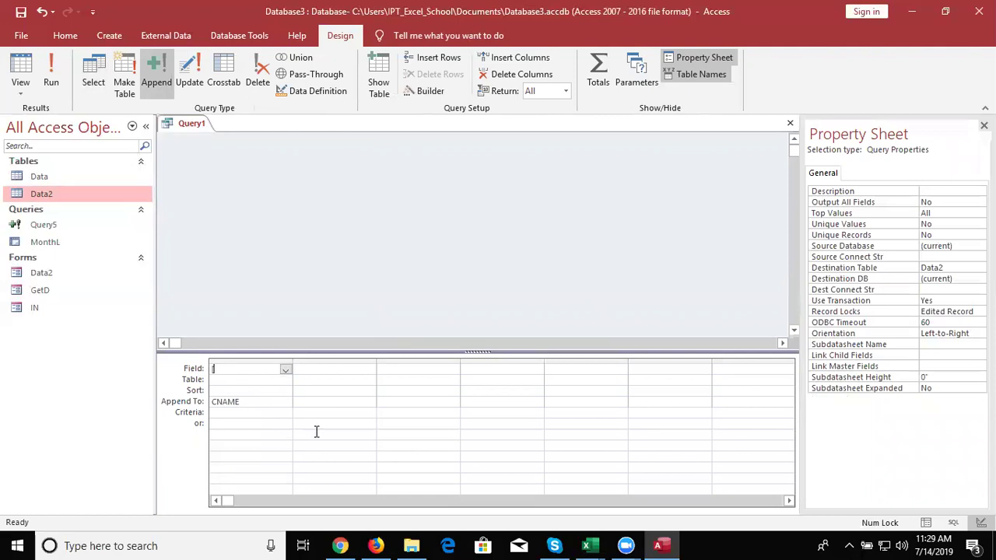
text(form)
text(s])
text(!)
text([)
text(IN)
text(]!)
text([NM)
key(ctrl+shift+Left)
key(ctrl+shift+Left)
key(ctrl+shift+Left)
key(ctrl+c)
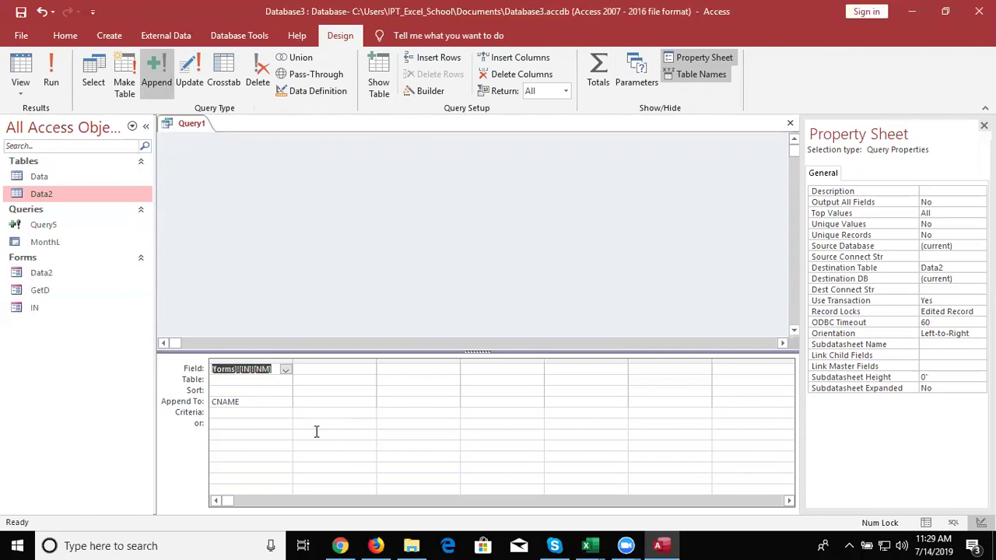
click(317, 432)
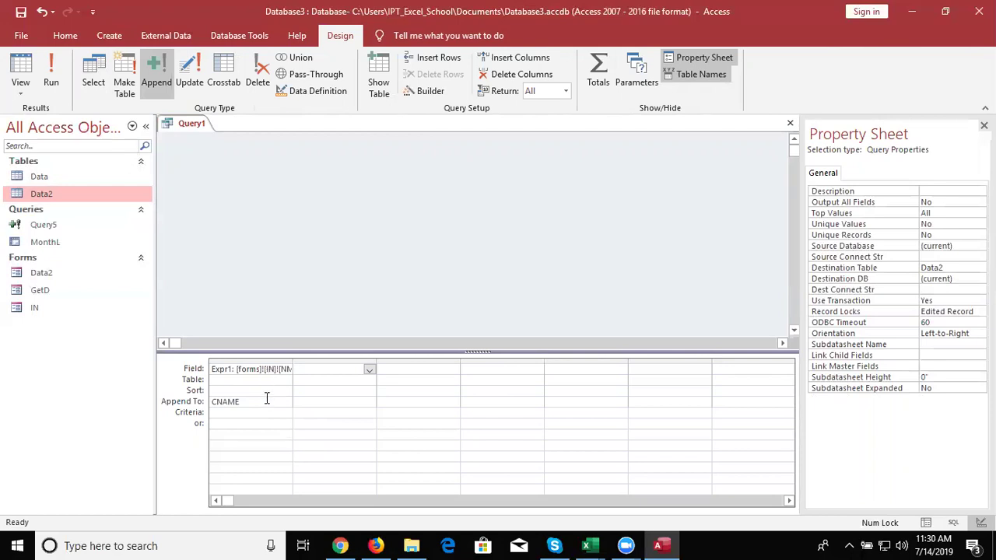
- Map [forms]![IN]![DP] in the second column to the Dept field
click(239, 370)
key(ctrl+v)
key(BackSpace)
key(BackSpace)
text(DP)
click(369, 401)
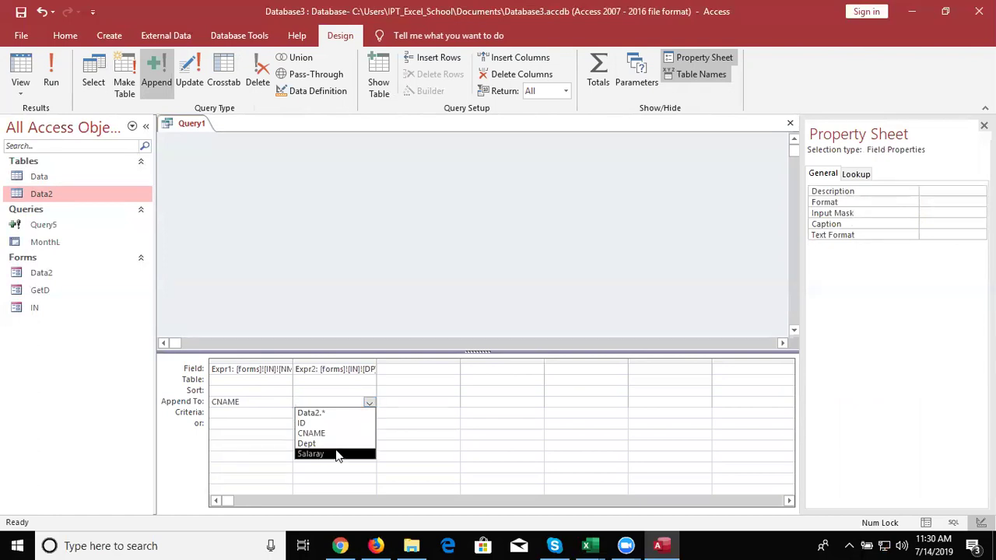
click(335, 445)
- Map [forms]![IN]![SL] to Salaray, then close the query and agree to save
click(398, 370)
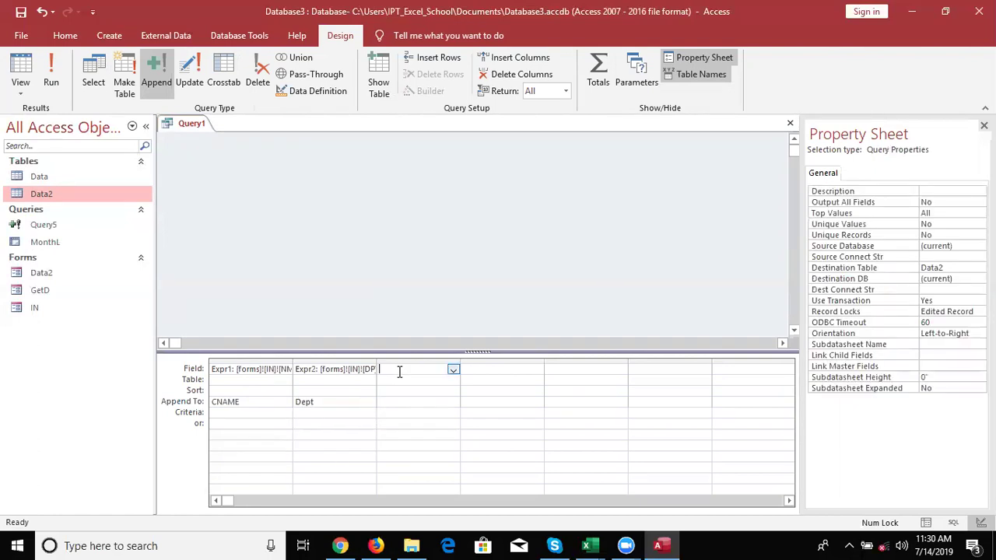
click(452, 371)
key(ctrl+v)
key(Delete)
key(Delete)
text(SL)
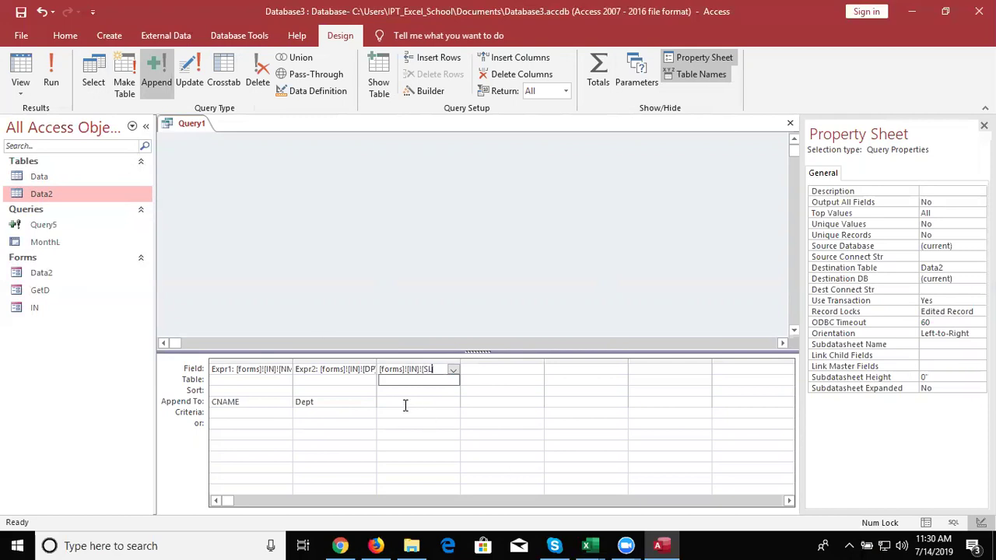
click(405, 403)
click(453, 401)
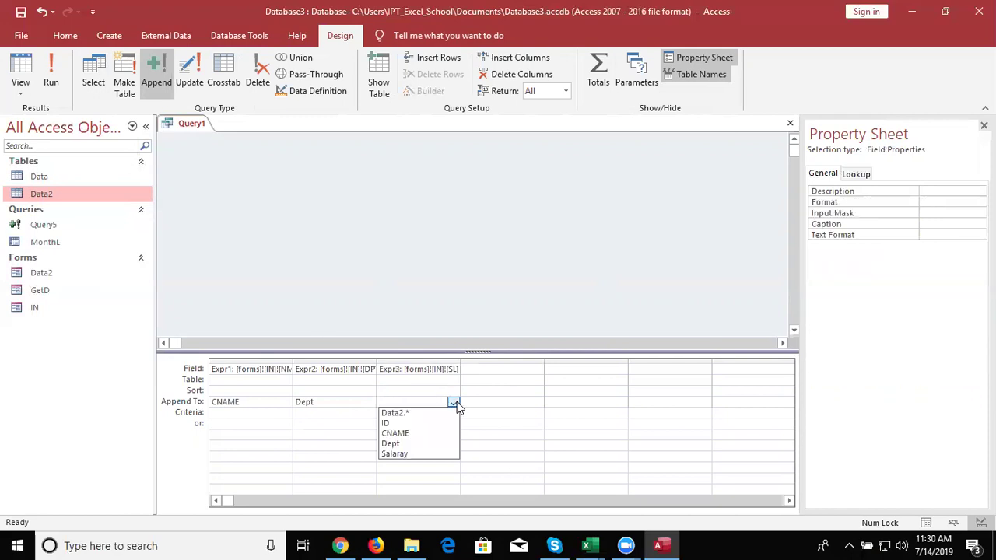
click(455, 454)
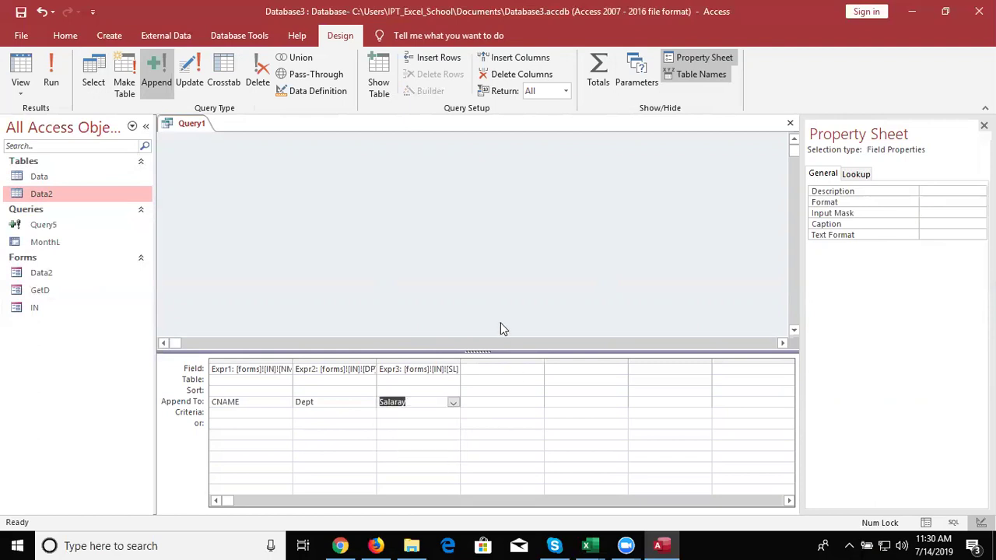
click(500, 323)
click(790, 123)
click(448, 316)
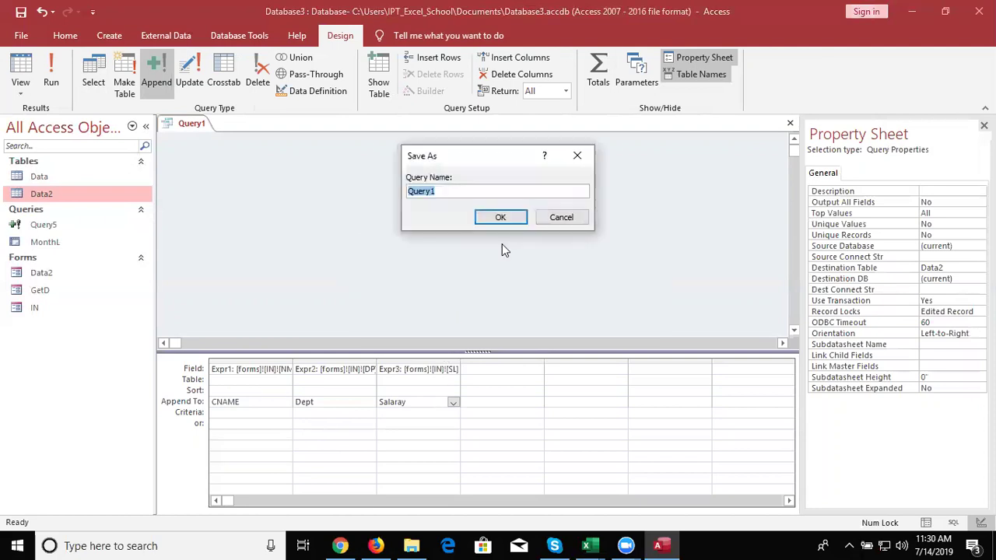
- Save the query as Query1 and open the IN form in Design View
click(495, 219)
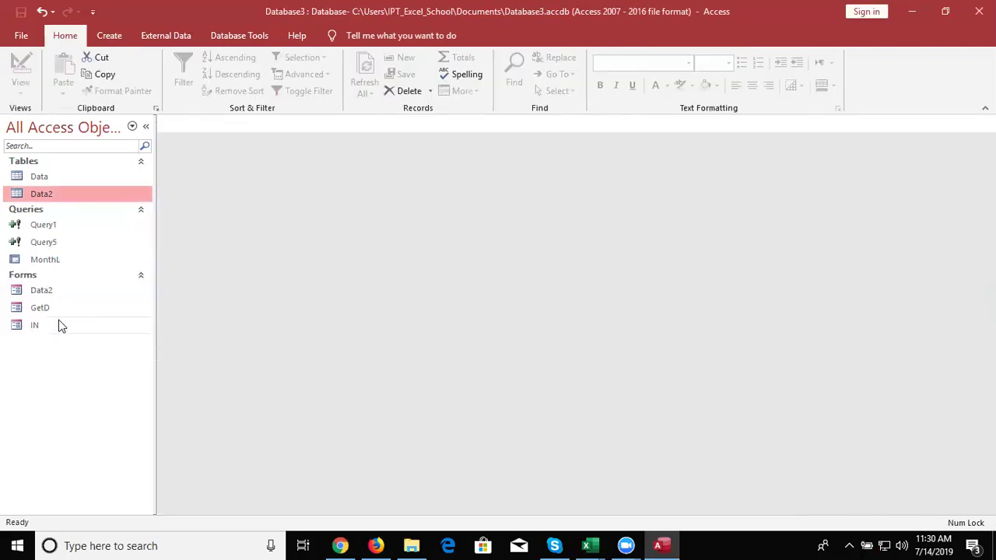
click(62, 327)
right_click(60, 323)
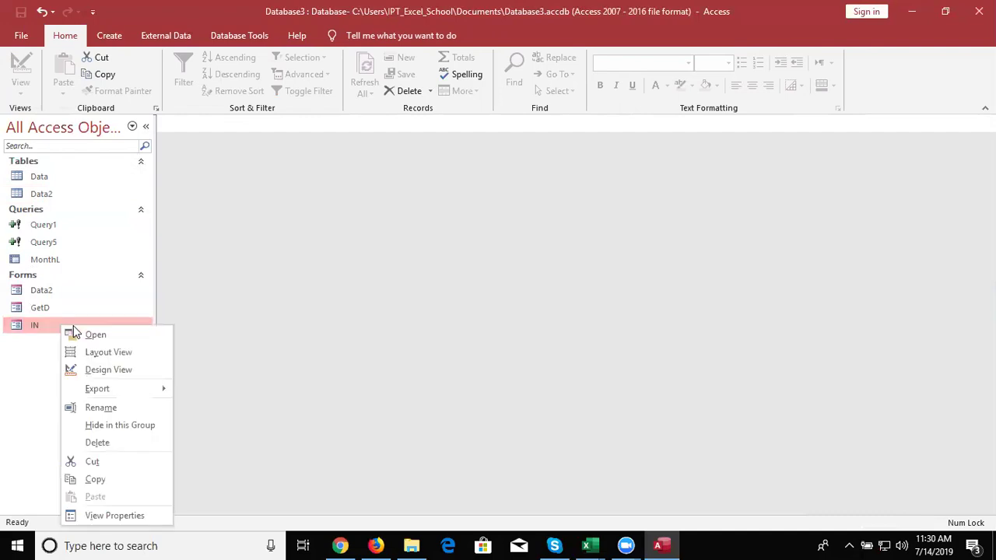
click(103, 368)
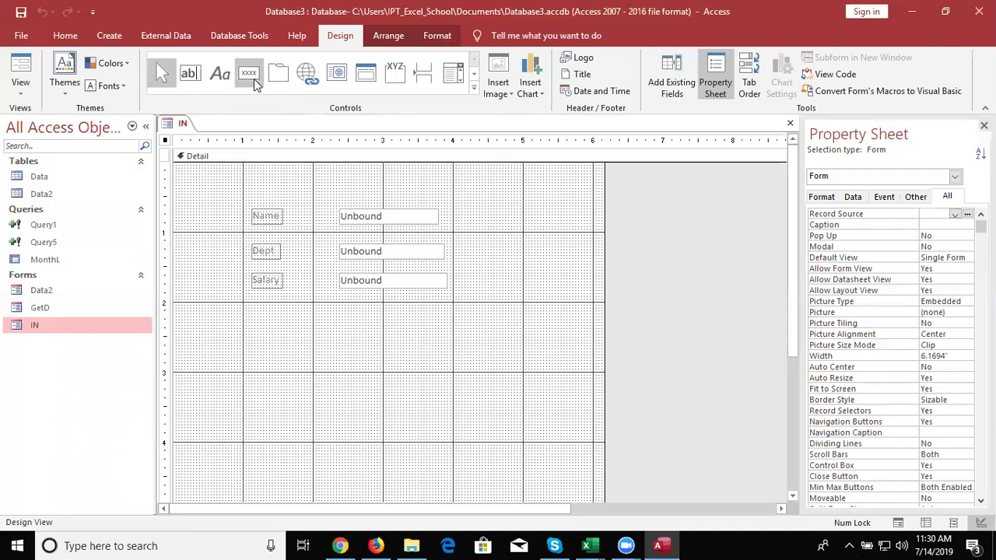
- Draw a button below the Salary box and give it the Miscellaneous > Run Query action
click(254, 78)
click(348, 311)
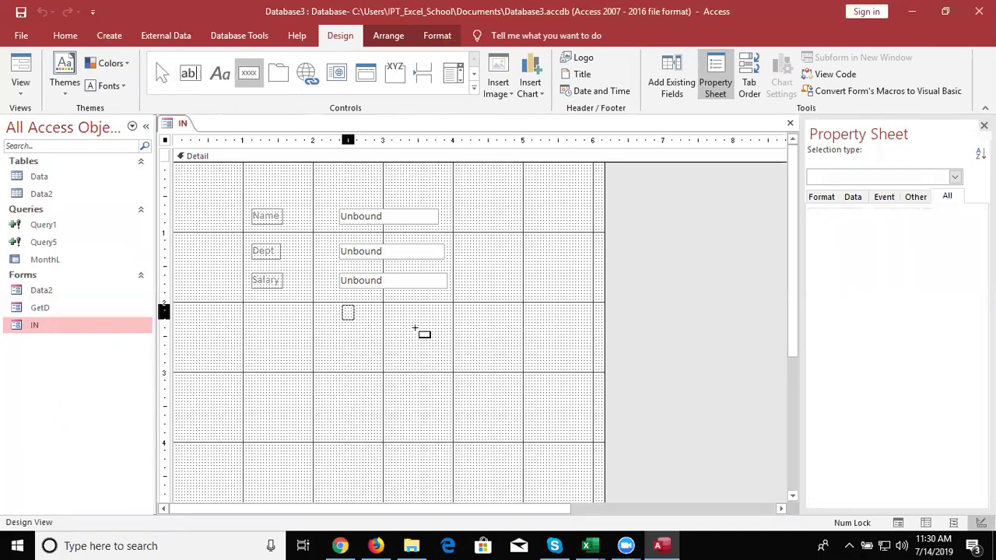
drag(416, 329, 433, 330)
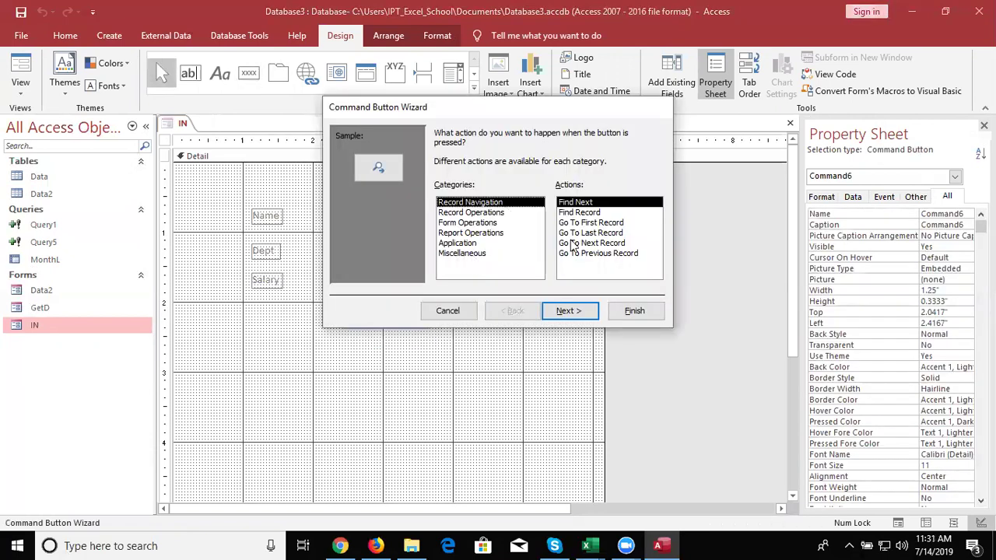
key(End)
click(575, 224)
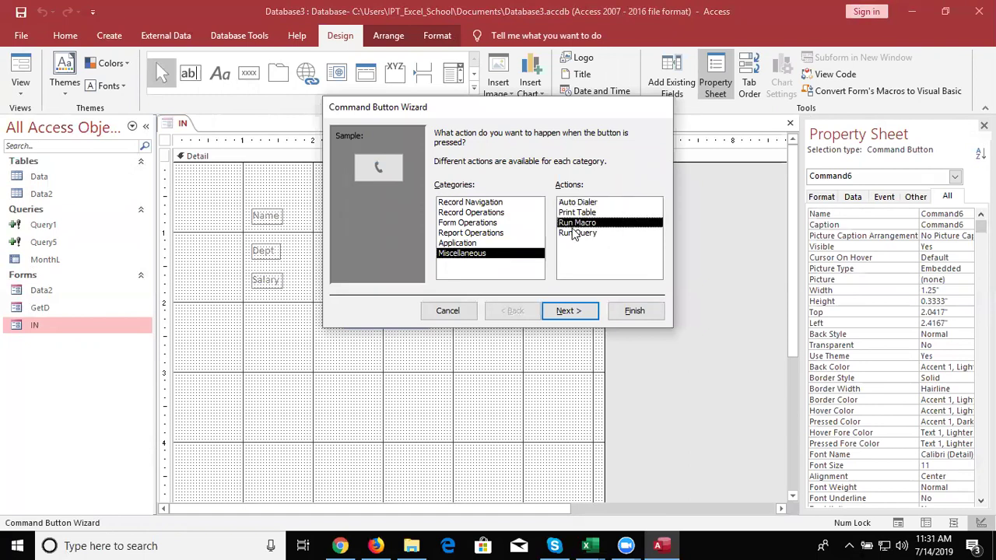
click(578, 268)
click(589, 311)
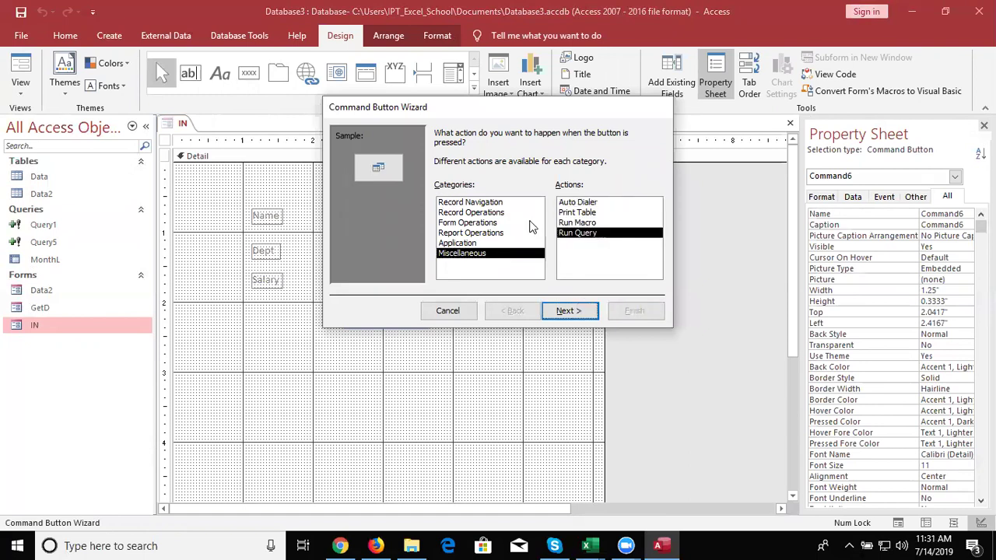
- Have the button run Query1 with the text label 'Save Data'
click(454, 174)
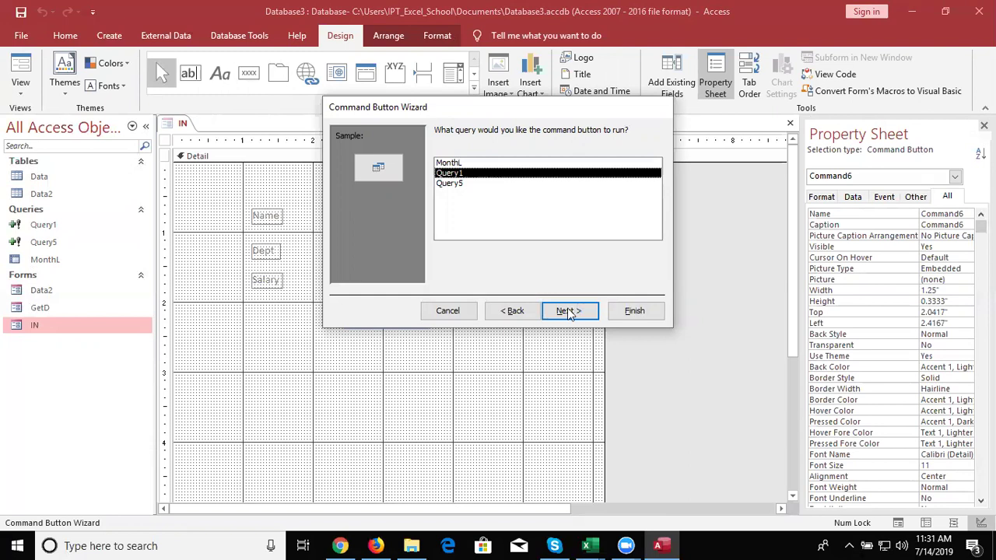
key(Return)
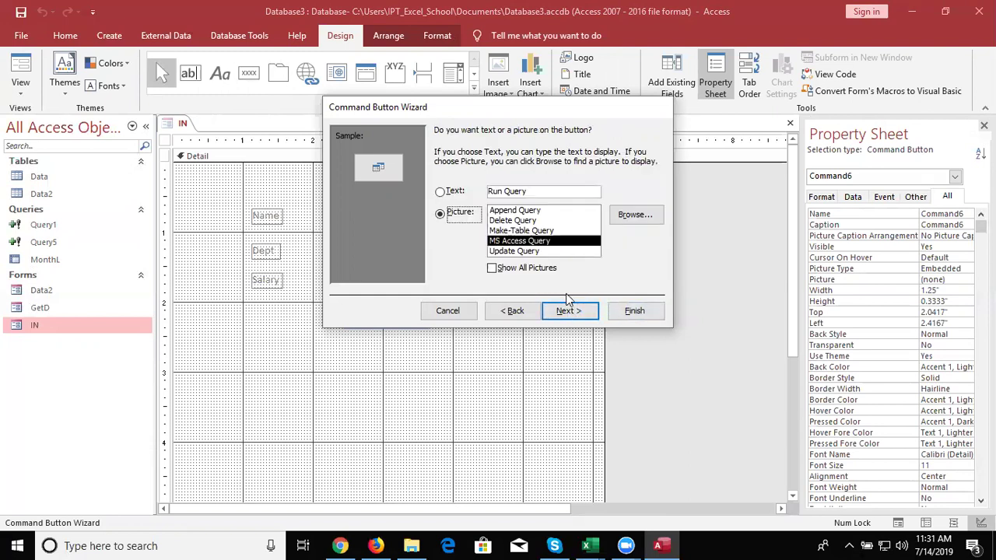
click(441, 192)
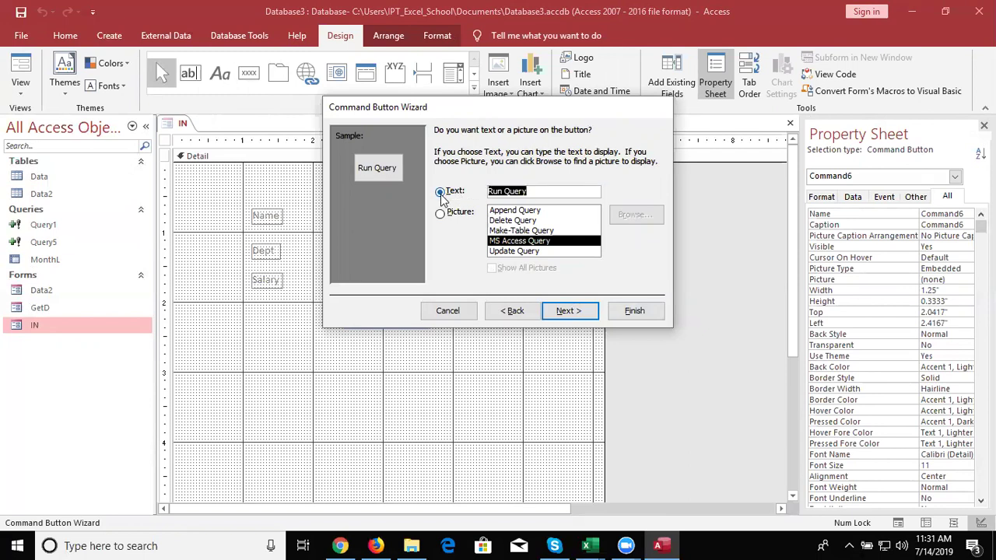
text(Save Data)
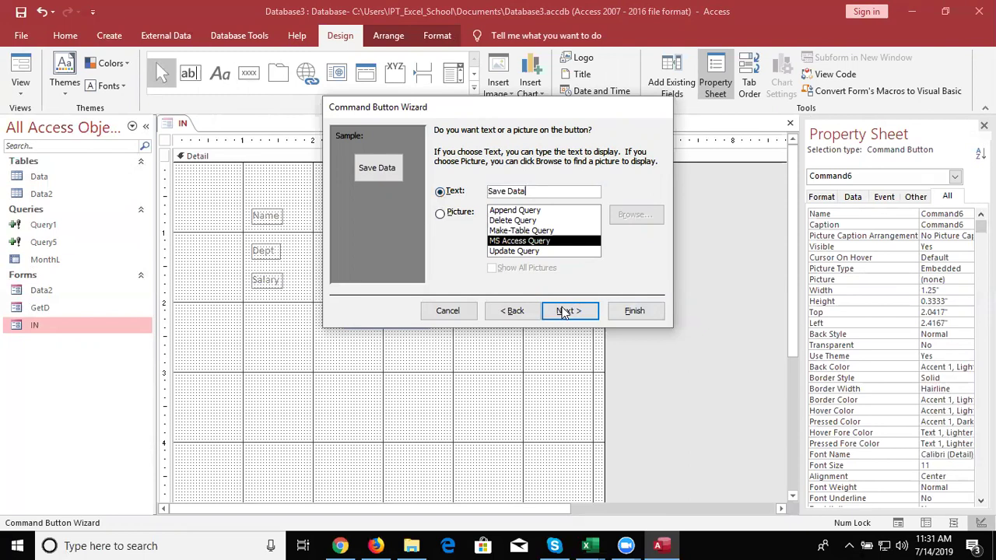
click(564, 311)
click(632, 315)
click(641, 302)
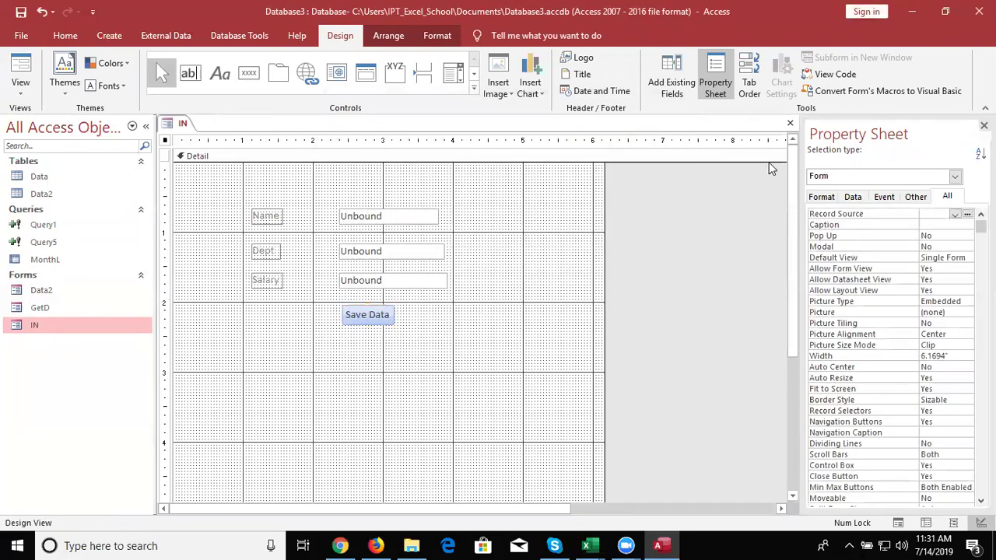
- Save the IN form design and reopen the form for data entry
click(790, 123)
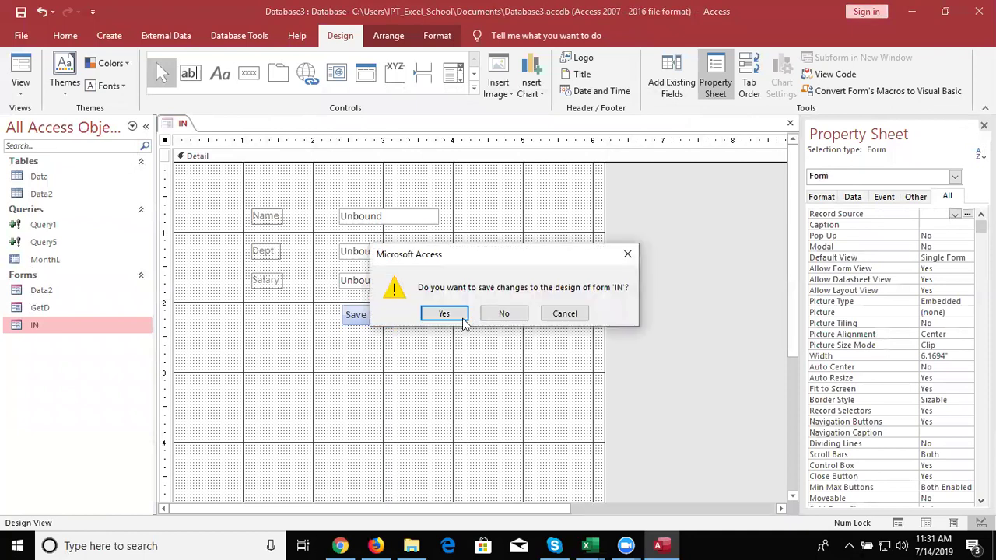
click(462, 317)
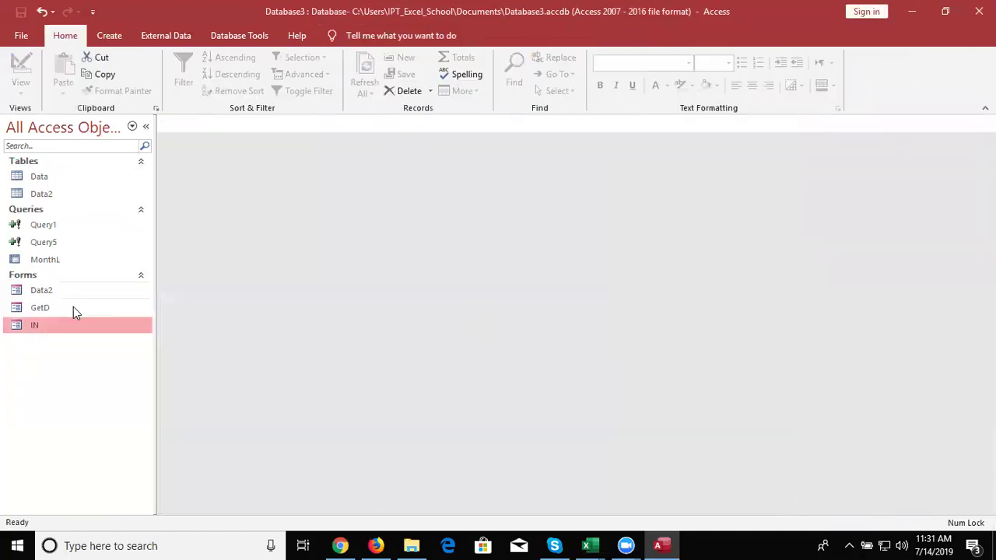
double_click(72, 332)
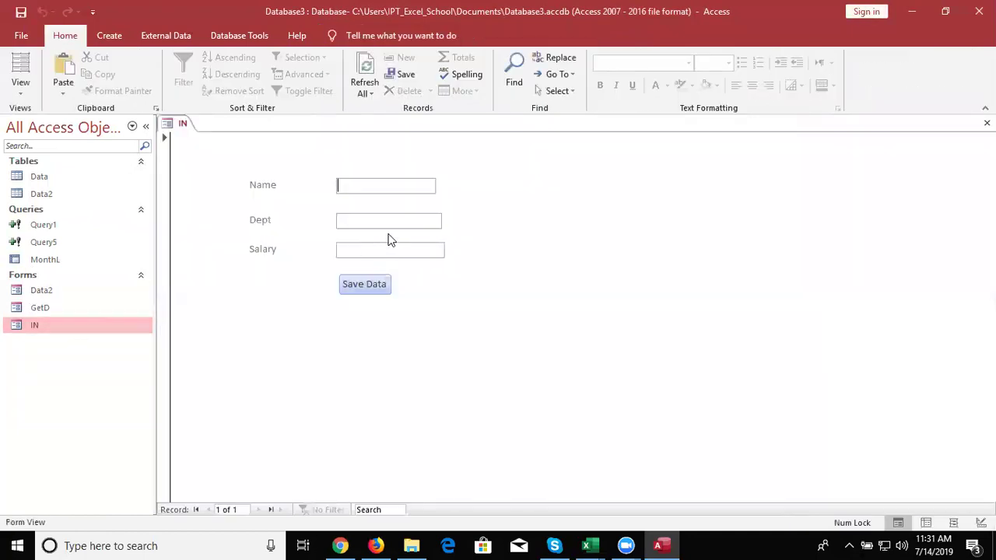
- Append a test record with a name, department TRG and salary 65000 via Save Data, then close
text(Om)
key(Tab)
text(TRG)
key(Tab)
text(65000)
click(368, 289)
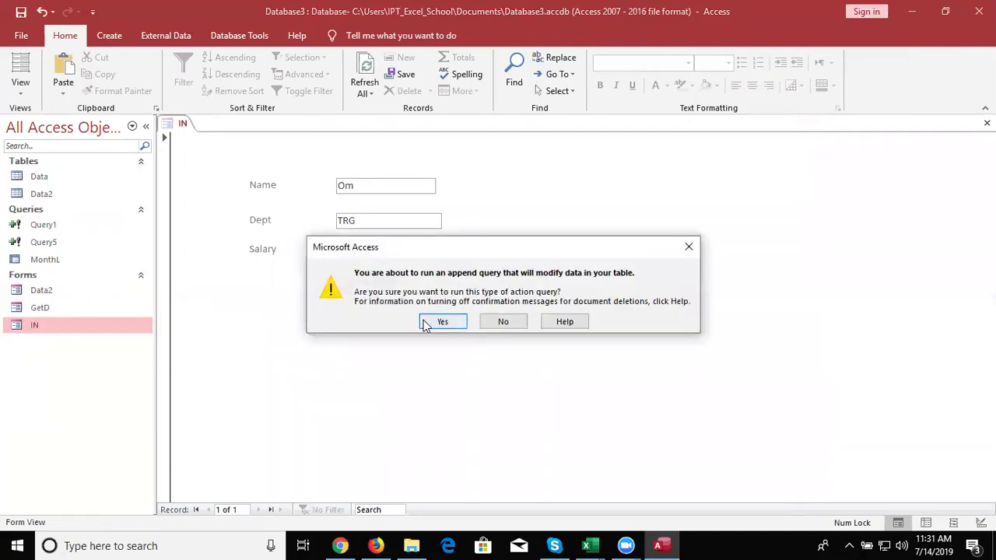
click(426, 322)
click(464, 322)
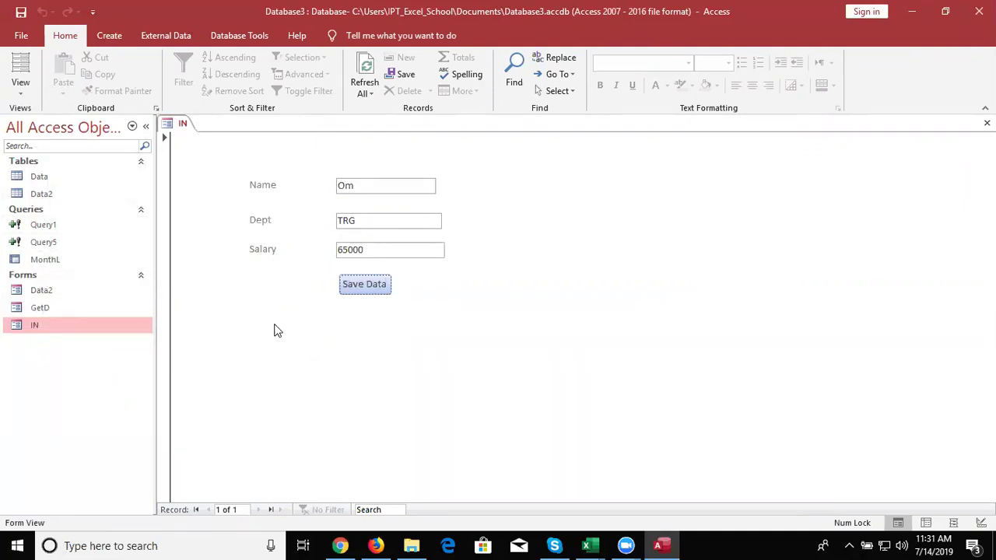
click(366, 216)
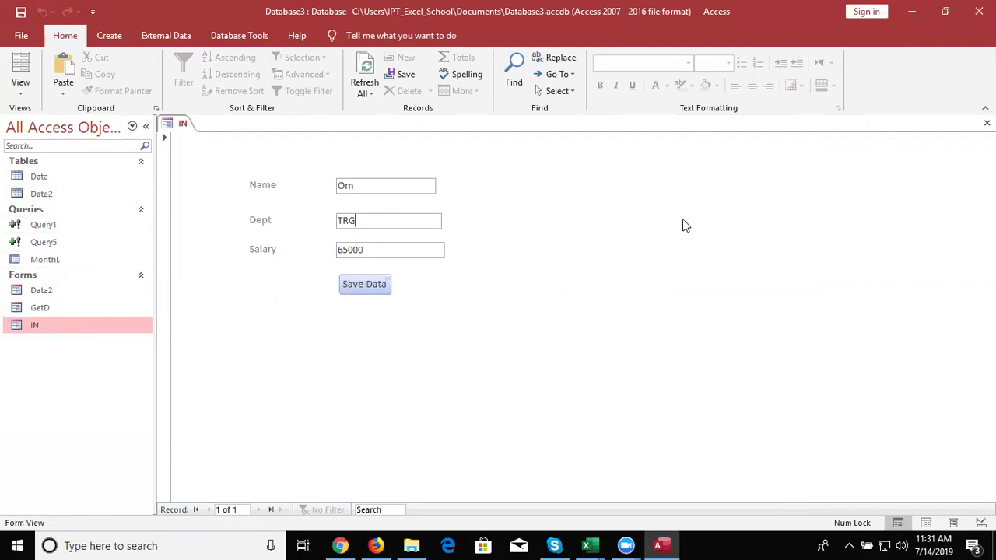
click(987, 123)
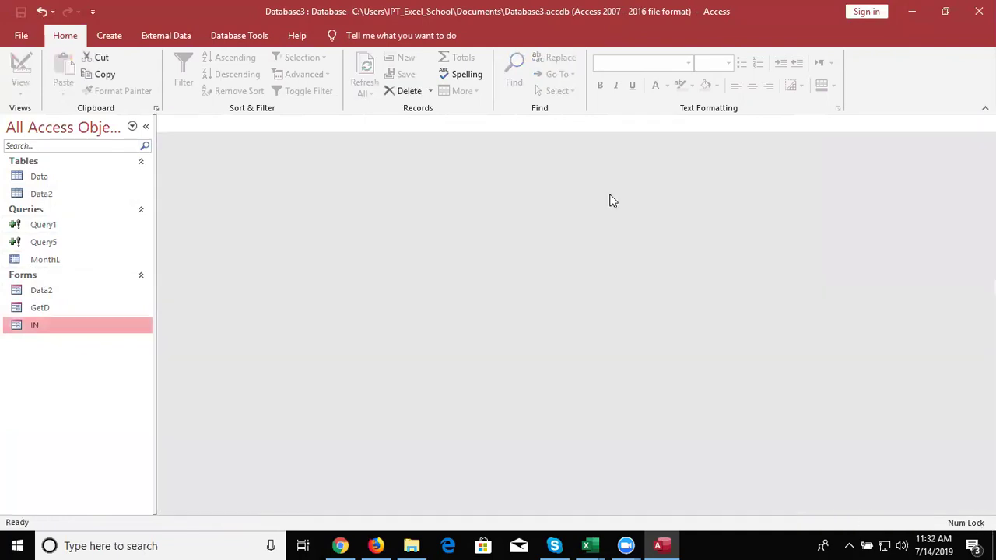
- Reopen IN in Design View and open the Save Data button's On Click macro
right_click(50, 323)
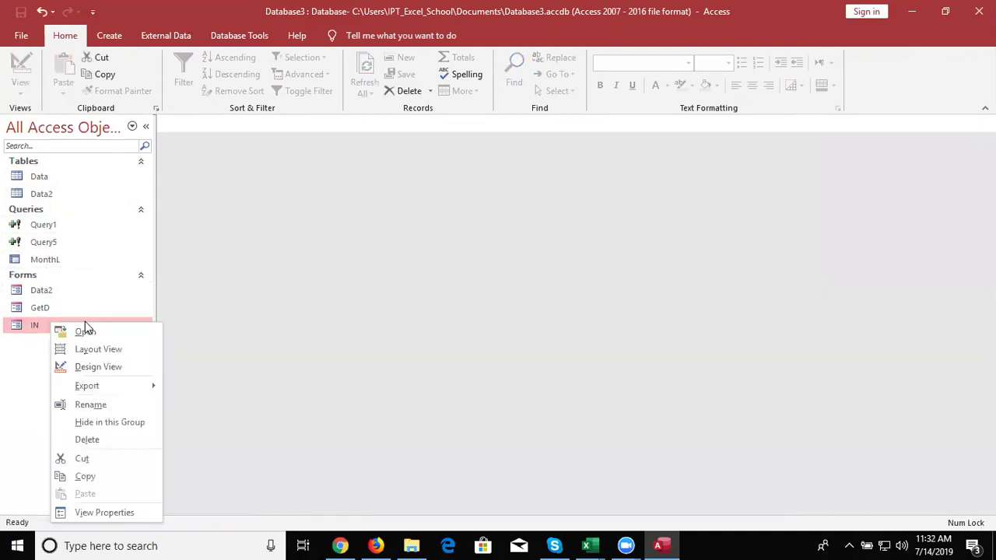
click(95, 366)
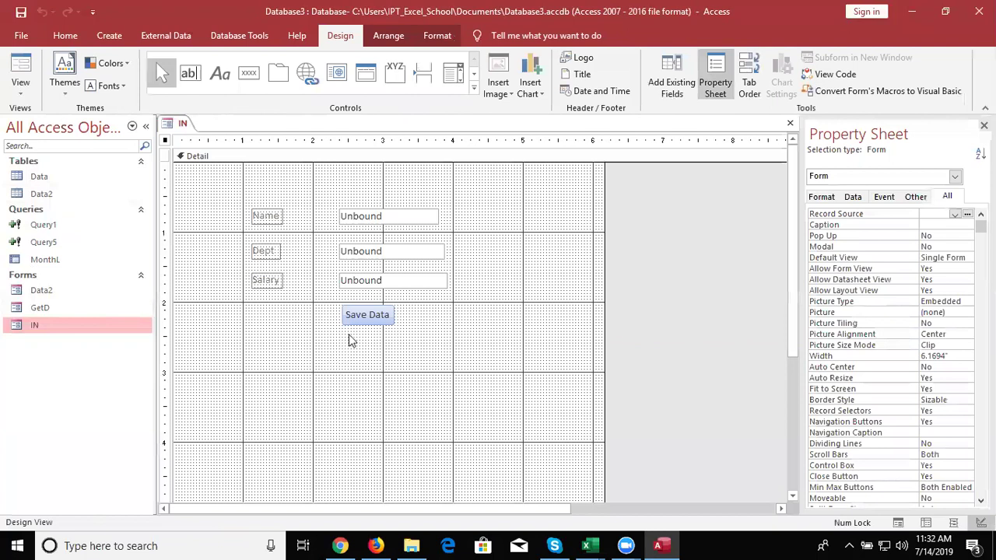
click(352, 326)
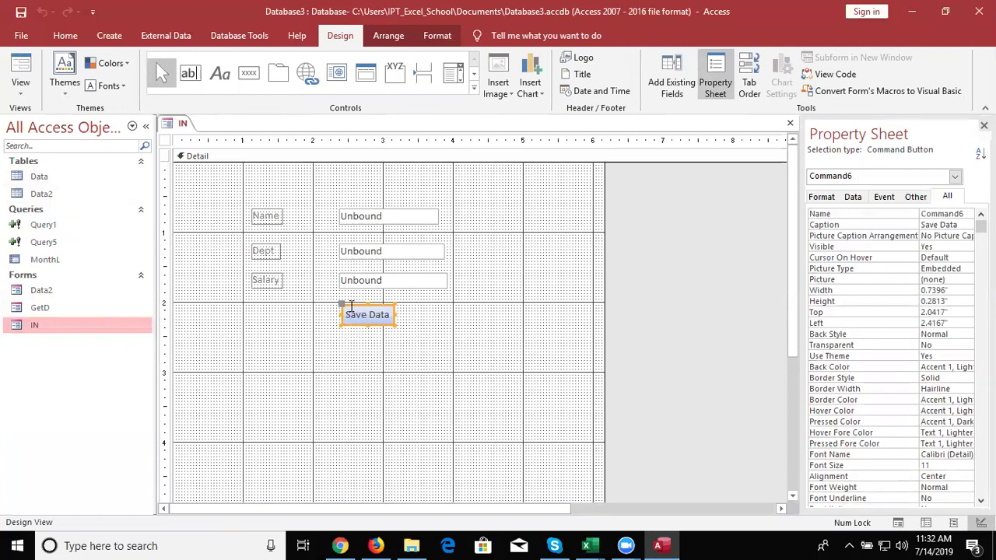
click(883, 197)
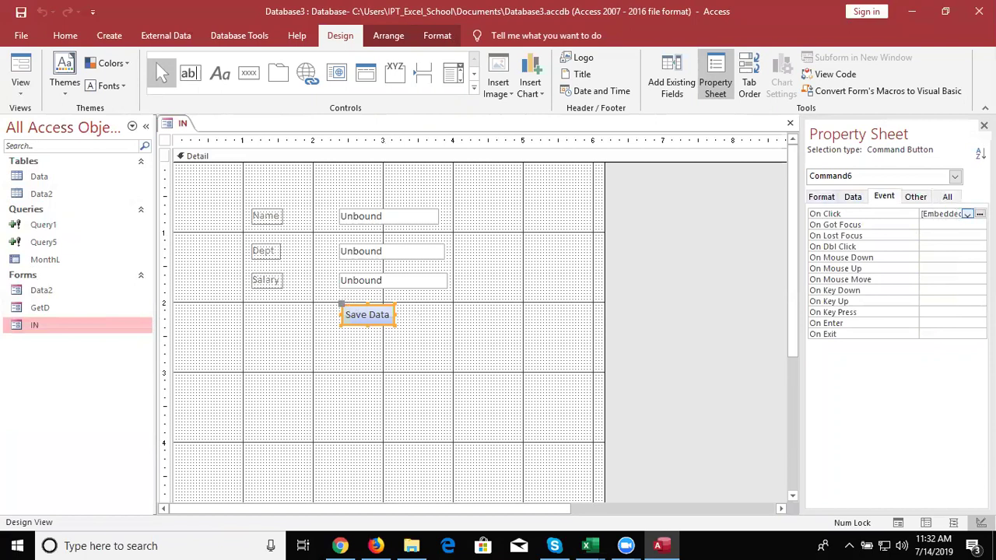
click(979, 214)
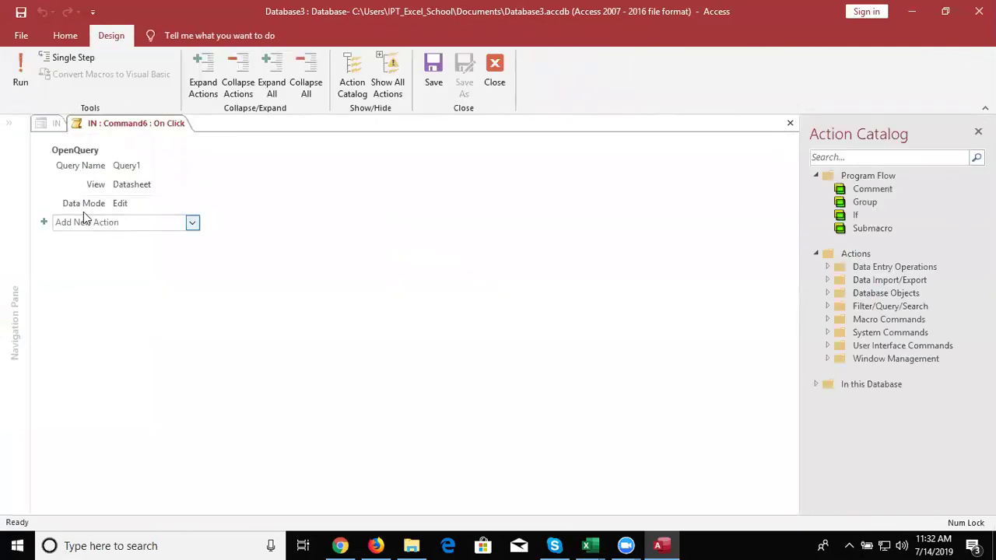
- Add a MessageBox action to the macro after OpenQuery
mouse_move(85, 191)
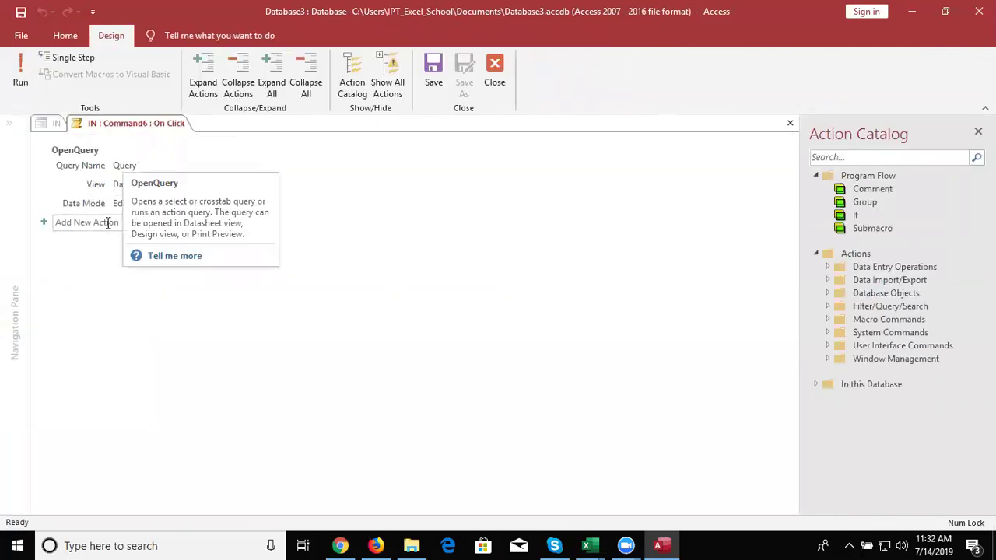
click(113, 223)
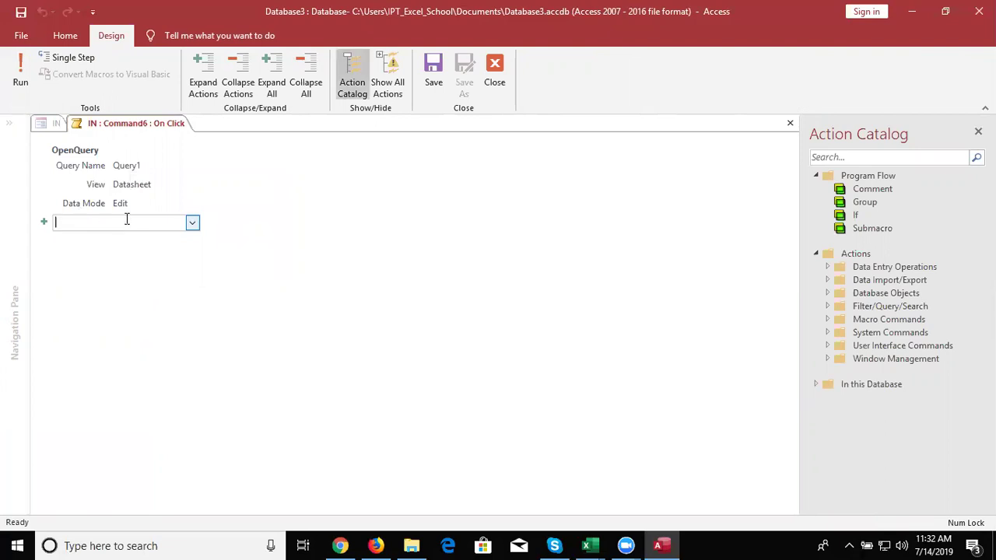
click(193, 225)
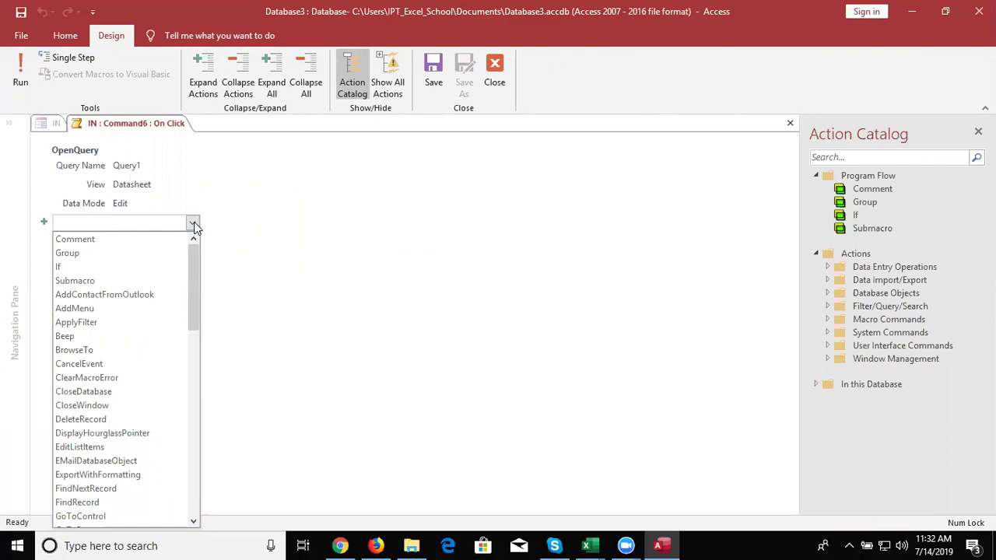
text(M)
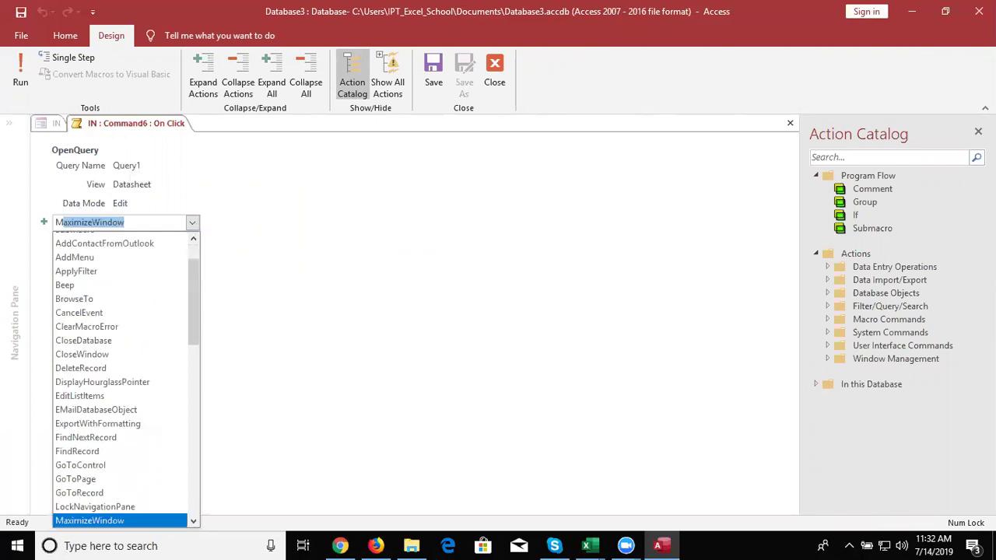
key(BackSpace)
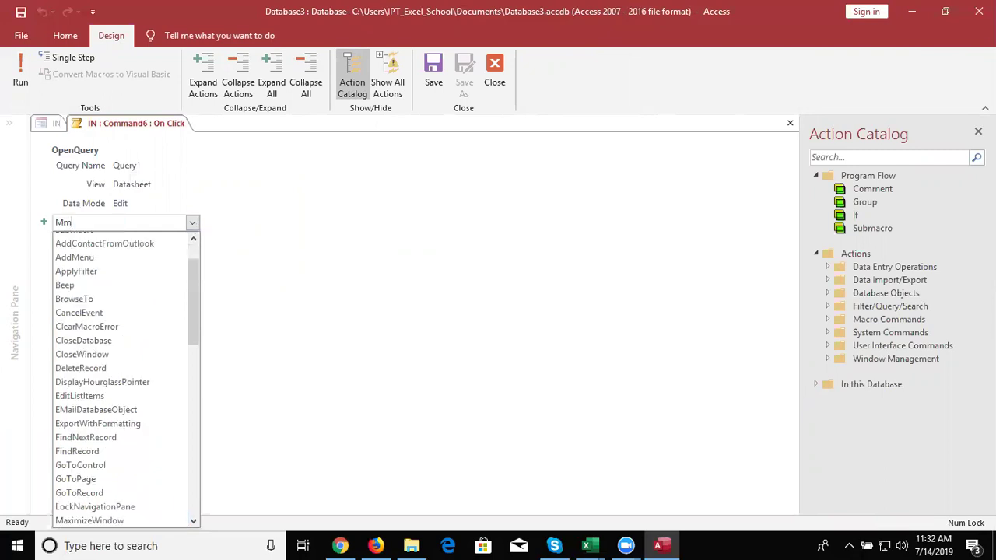
key(BackSpace)
key(Down)
key(Down)
key(Up)
key(Down)
key(Down)
key(Down)
key(Down)
key(Down)
key(Down)
key(Down)
key(Down)
key(Down)
key(Down)
key(Down)
key(Down)
key(Down)
key(Down)
key(Down)
key(Down)
key(Down)
key(Down)
key(Down)
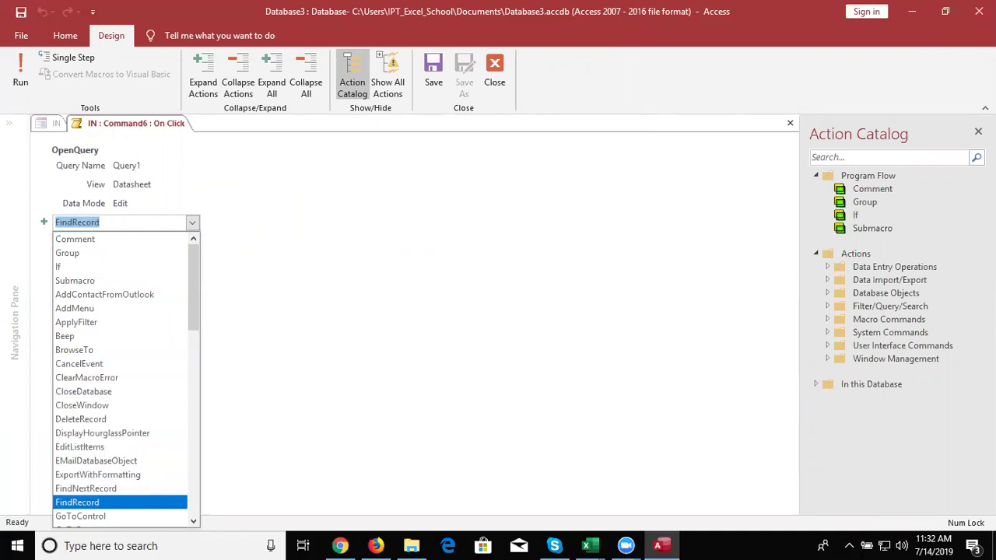
key(Down)
key(Down)
key(Down)
key(Down)
key(Down)
key(Down)
key(Down)
key(Down)
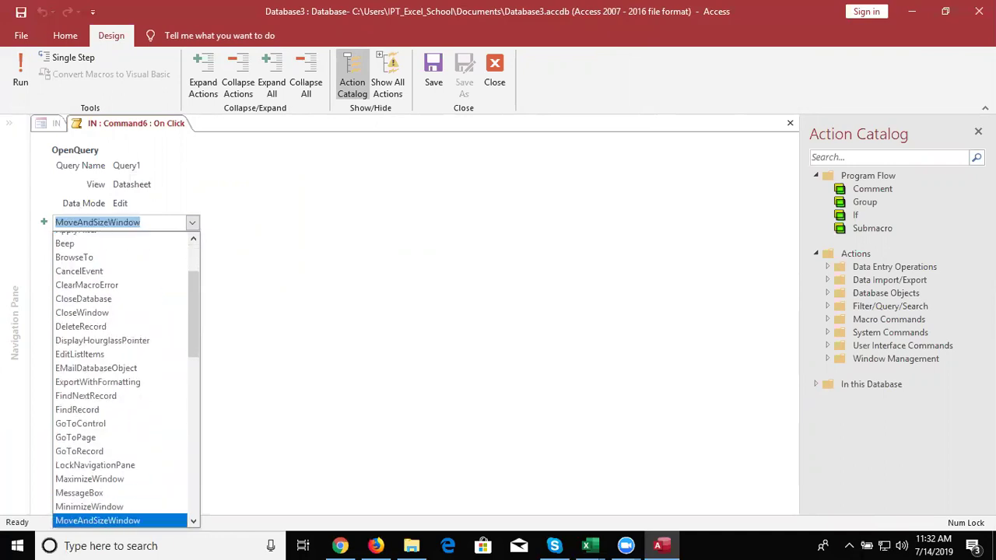
key(Down)
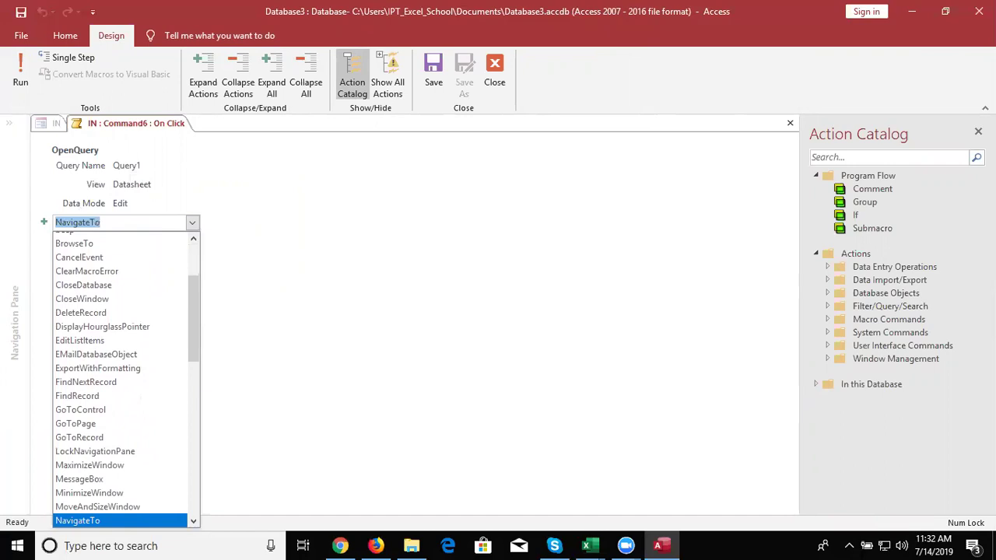
key(Up)
key(Up)
key(Up)
click(194, 226)
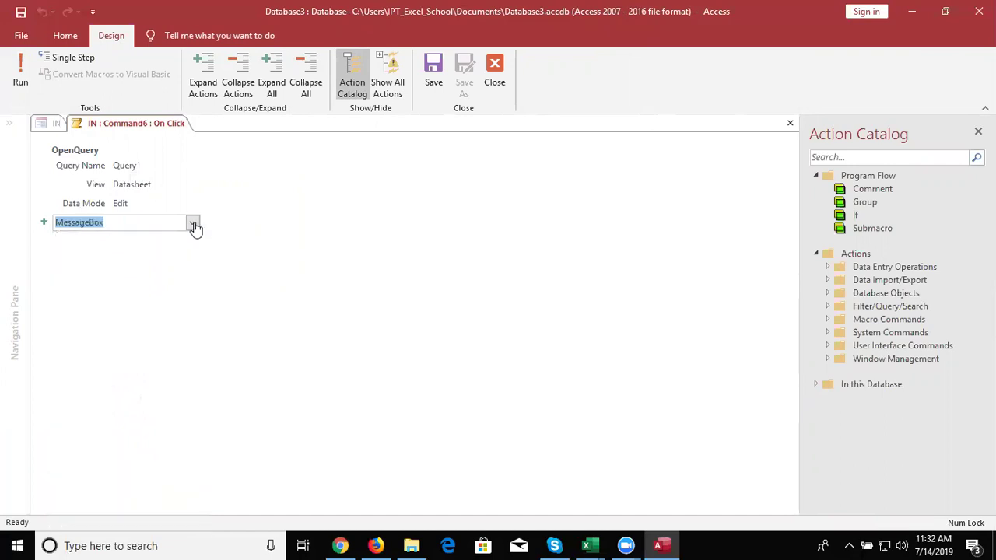
key(Return)
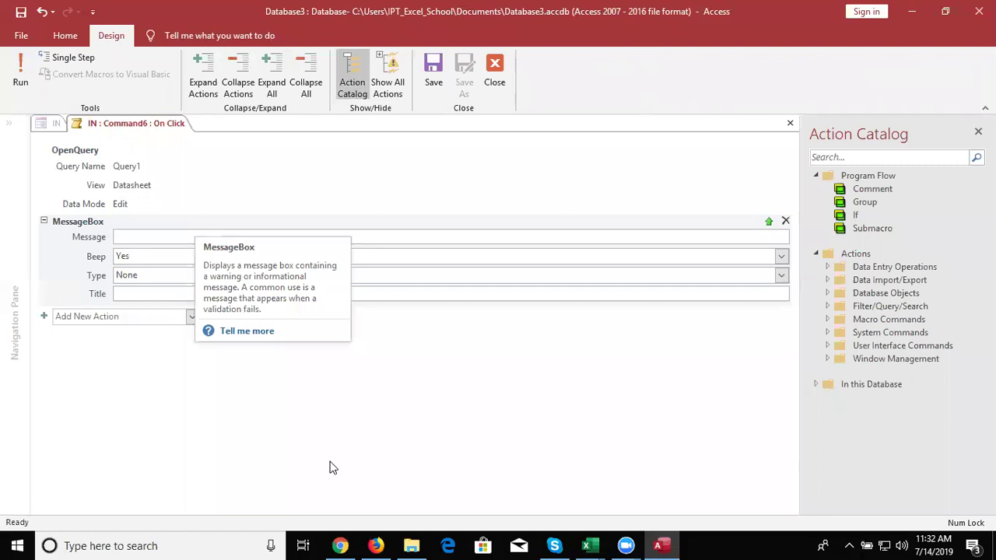
- Set the MessageBox message to 'Your Data Have Saved'
text(Y)
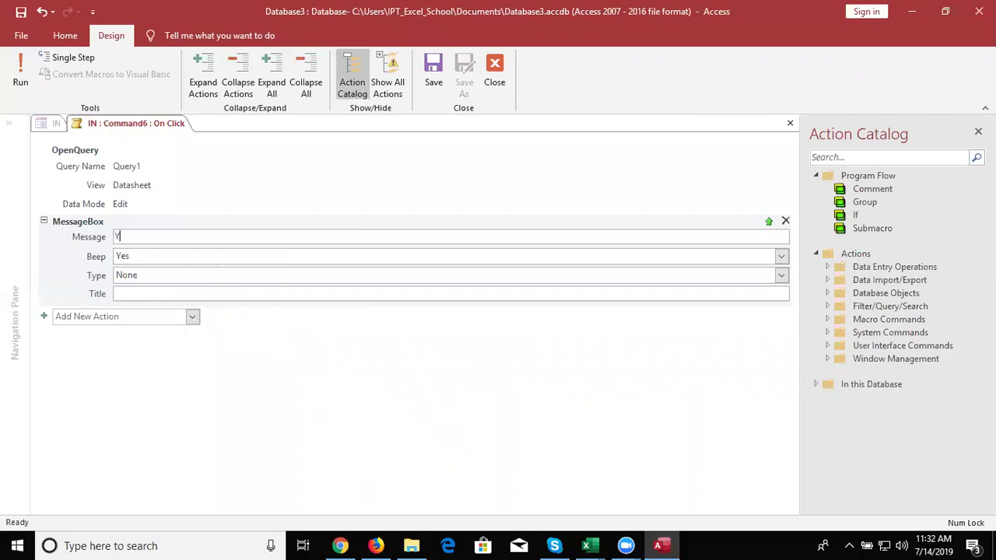
text(o)
text(u)
key(BackSpace)
text(ur Data Have Saved)
click(261, 414)
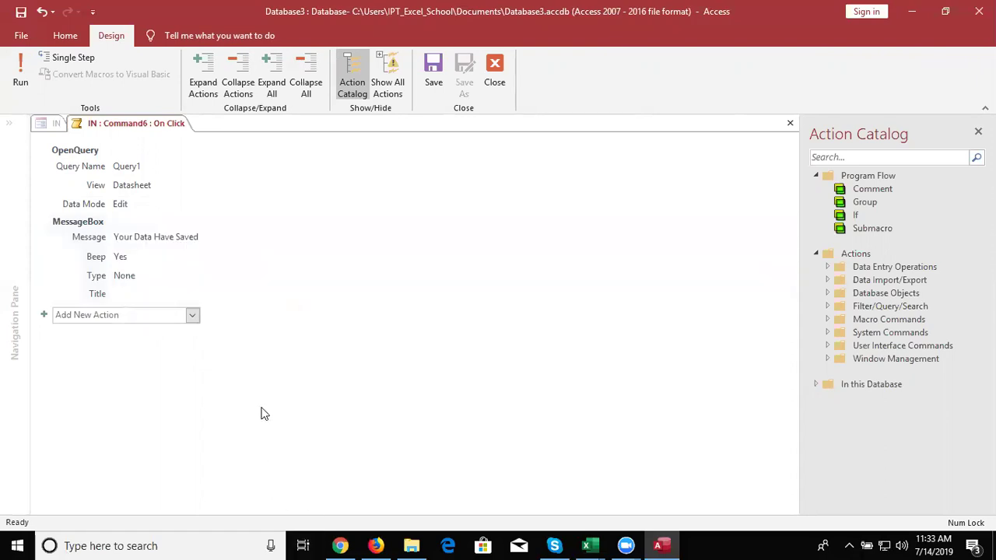
- Open the Add New Action list below the MessageBox action
click(193, 315)
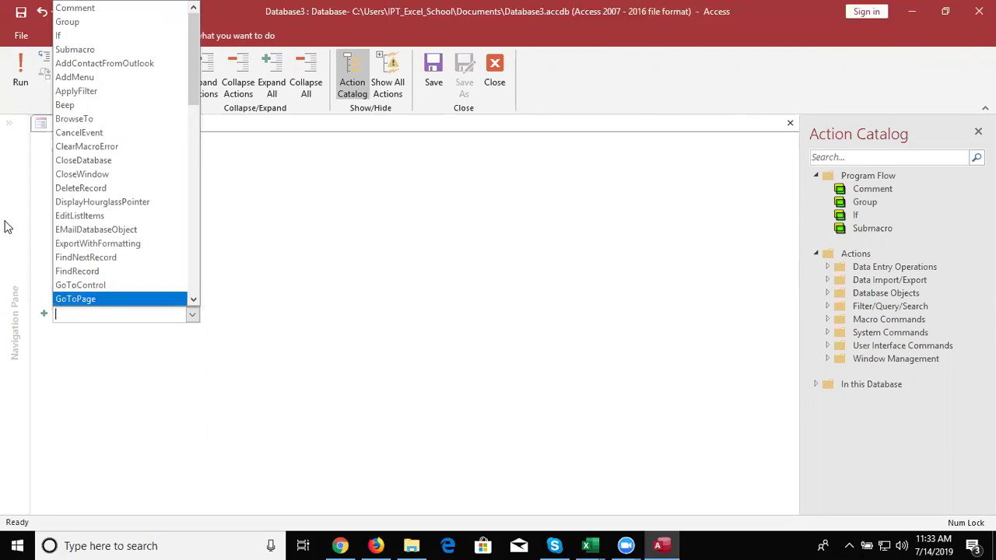
- Add a RefreshRecord action after the MessageBox in the On Click macro
key(Down)
key(Down)
key(Up)
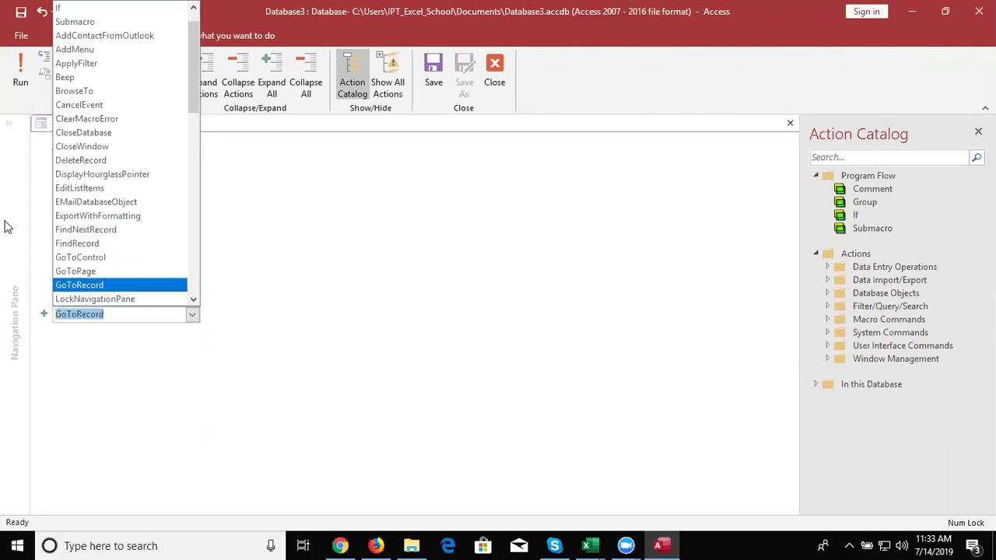
text(e)
key(Up)
key(Up)
key(Up)
key(Up)
key(Up)
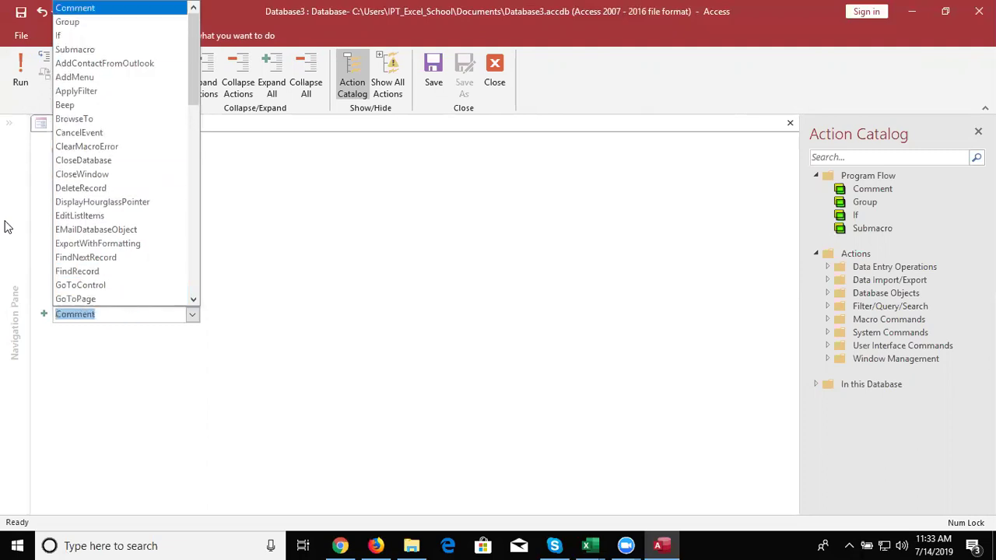
key(Down)
key(Down)
key(Down)
key(Down)
key(Down)
key(Down)
key(Down)
key(Down)
key(Down)
key(Down)
key(Down)
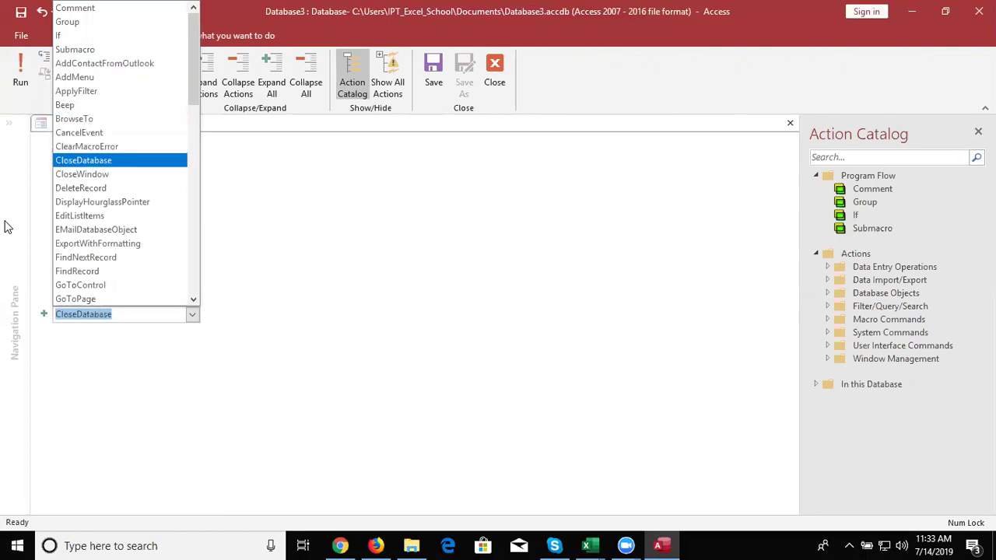
key(Down)
key(Down)
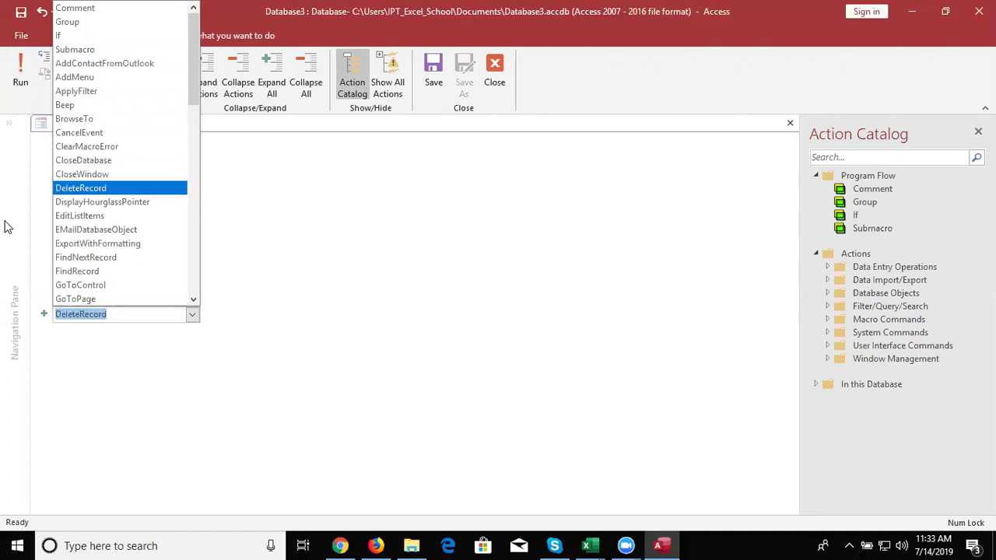
key(Down)
key(Up)
key(Up)
key(Up)
key(Up)
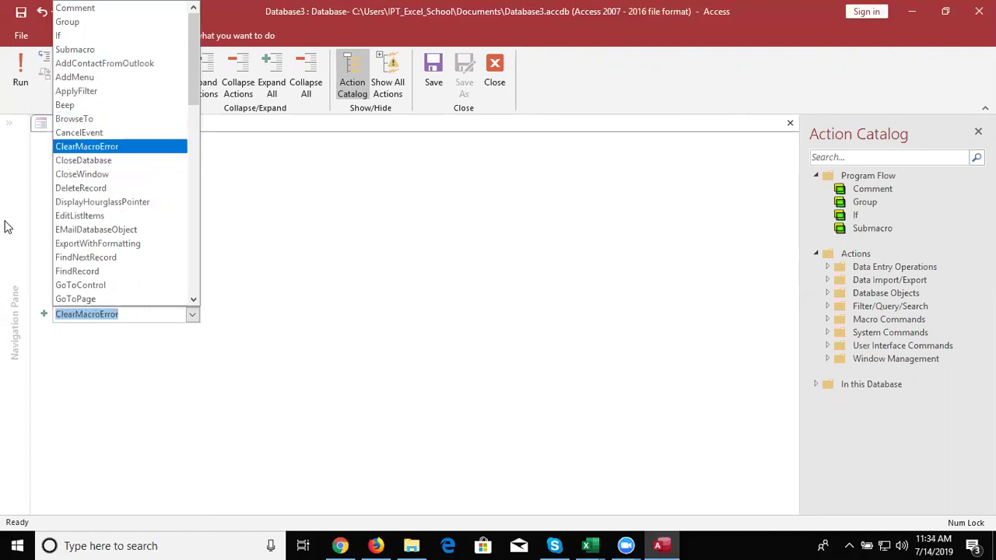
key(Up)
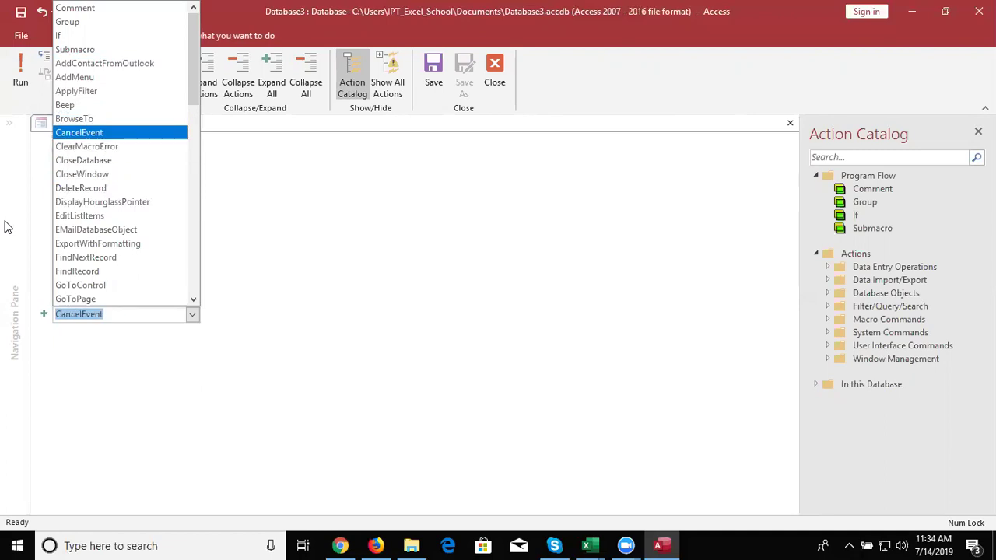
key(Down)
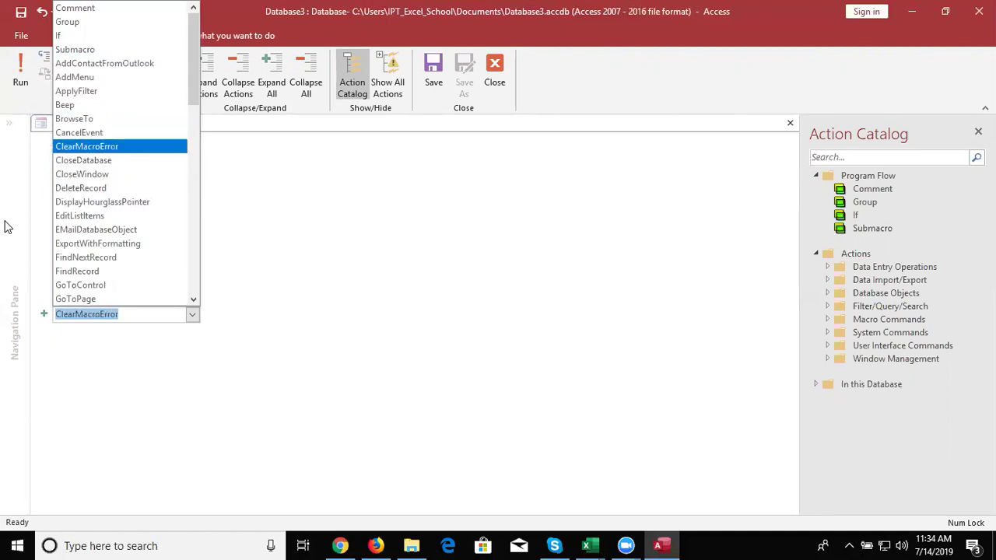
key(Up)
key(Down)
key(Up)
key(Down)
key(Down)
key(Down)
key(Down)
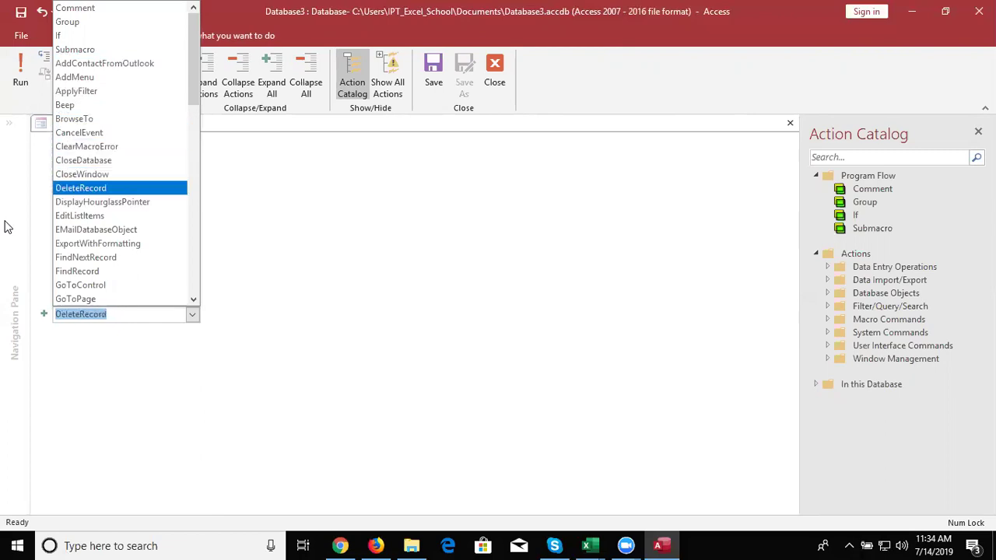
key(Down)
key(Down)
key(Down)
key(Down)
key(Down)
key(Down)
key(Down)
key(Down)
key(Down)
key(Down)
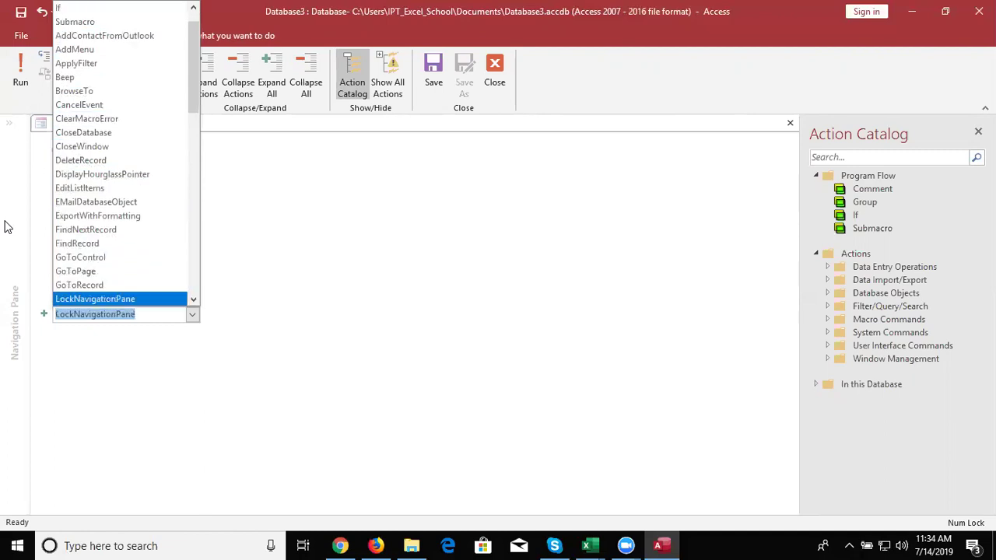
key(Down)
key(Down)
key(Down)
key(Down)
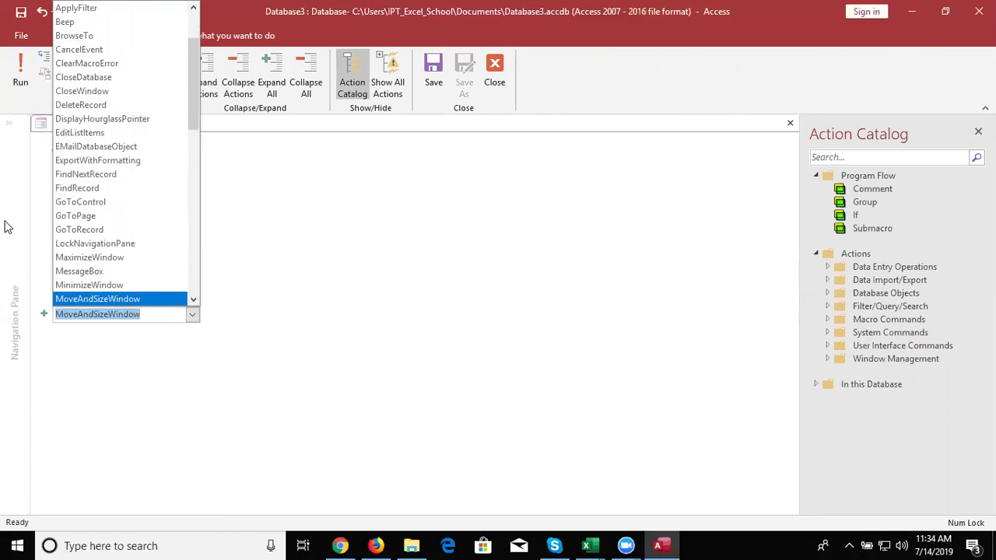
key(Down)
key(Down)
key(Down)
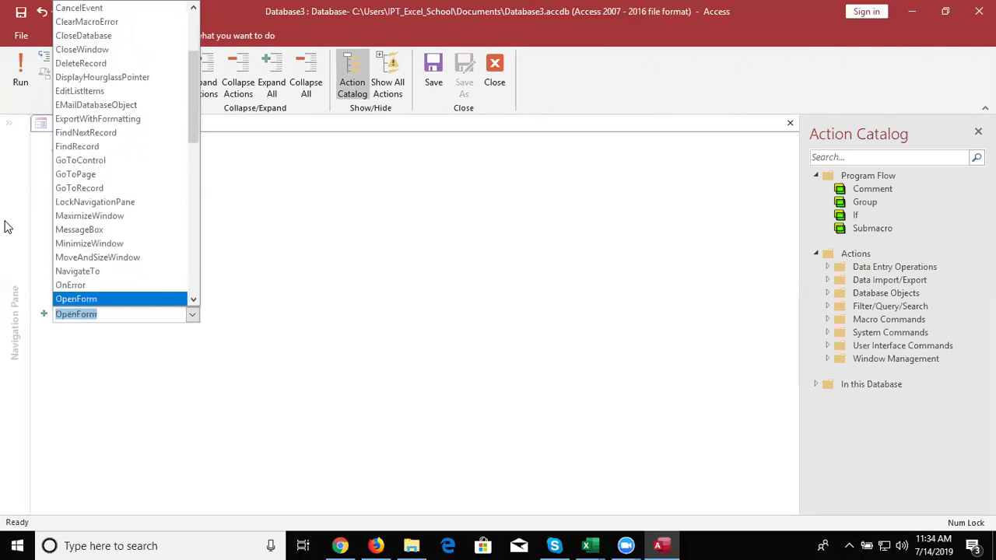
key(Down)
key(Down)
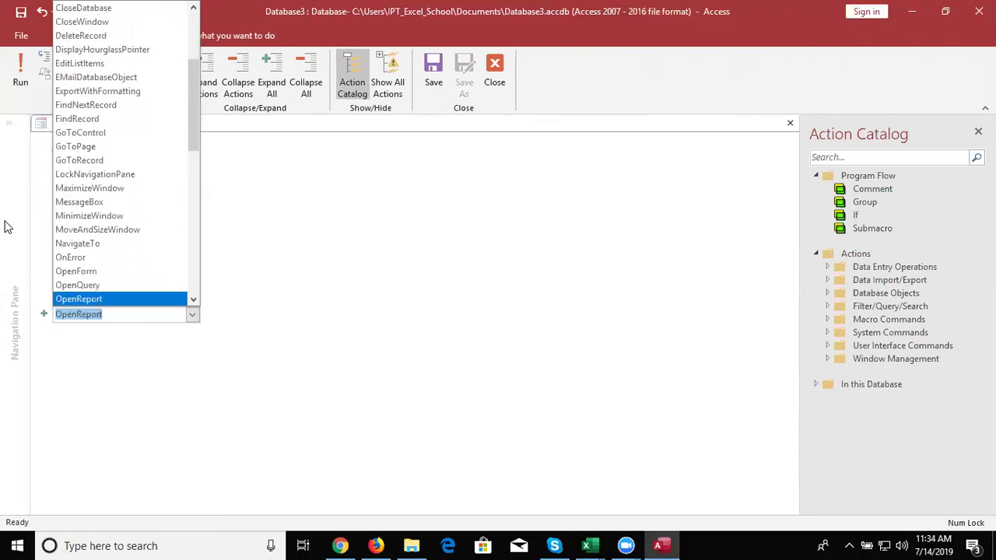
key(Down)
key(Down)
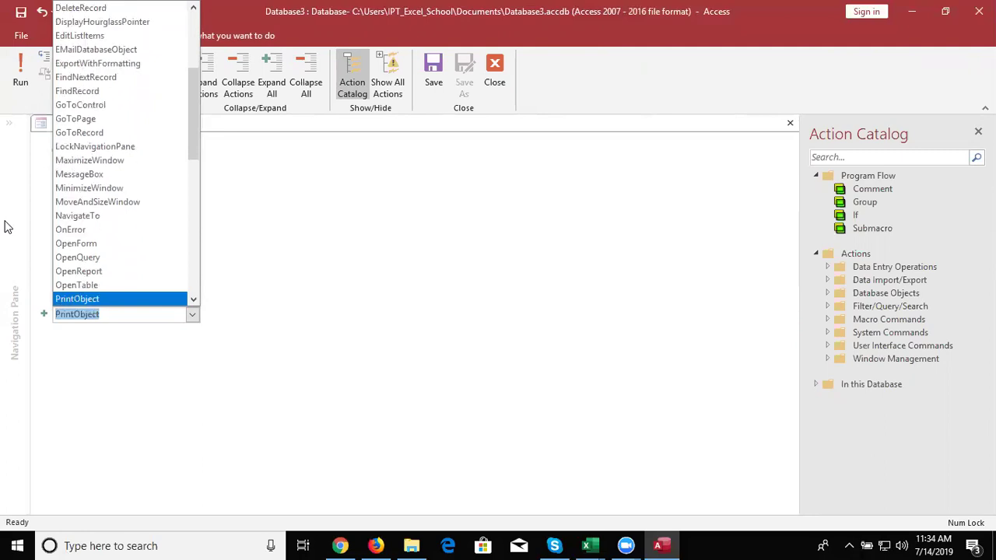
key(Down)
key(Down)
key(Down)
key(Down)
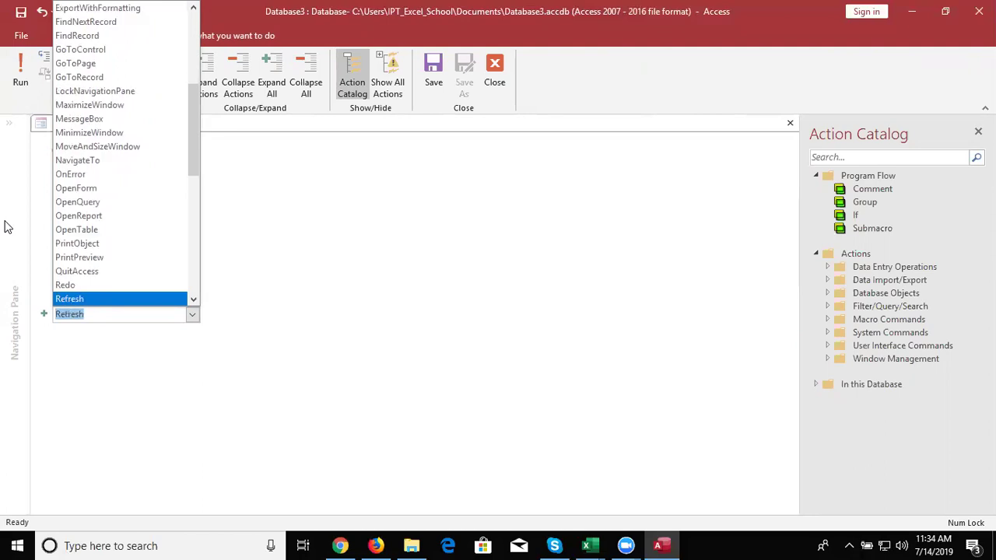
key(Down)
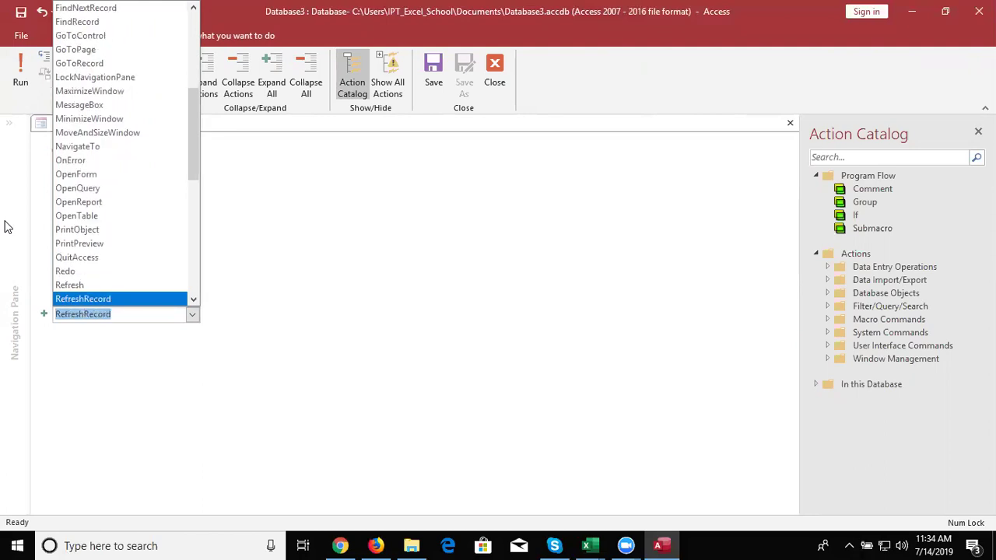
key(Down)
key(Up)
key(Down)
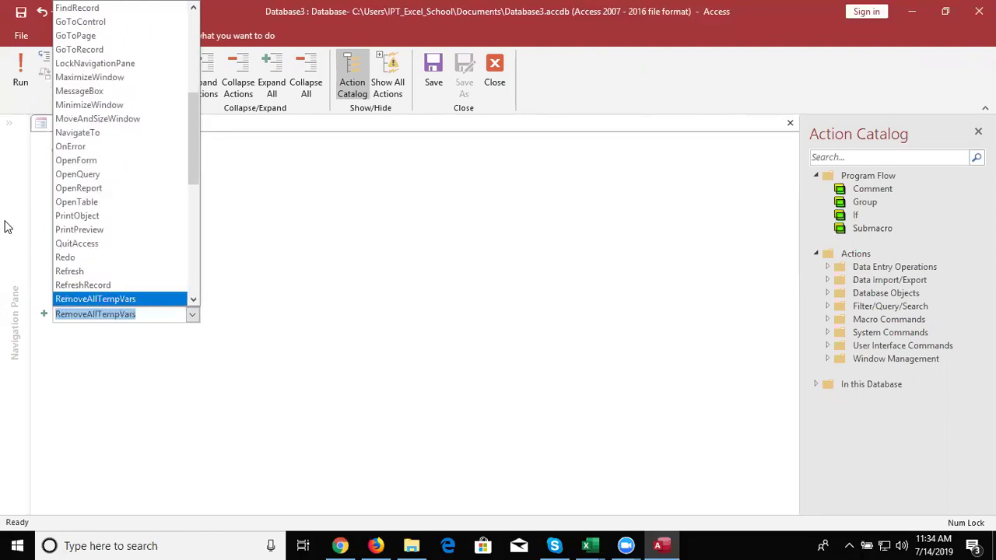
key(Down)
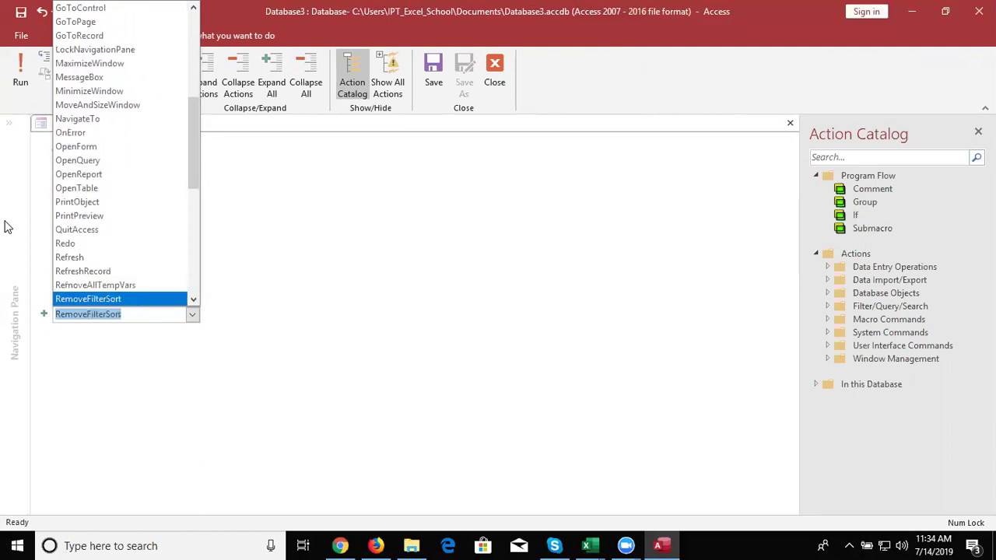
key(Down)
key(Down)
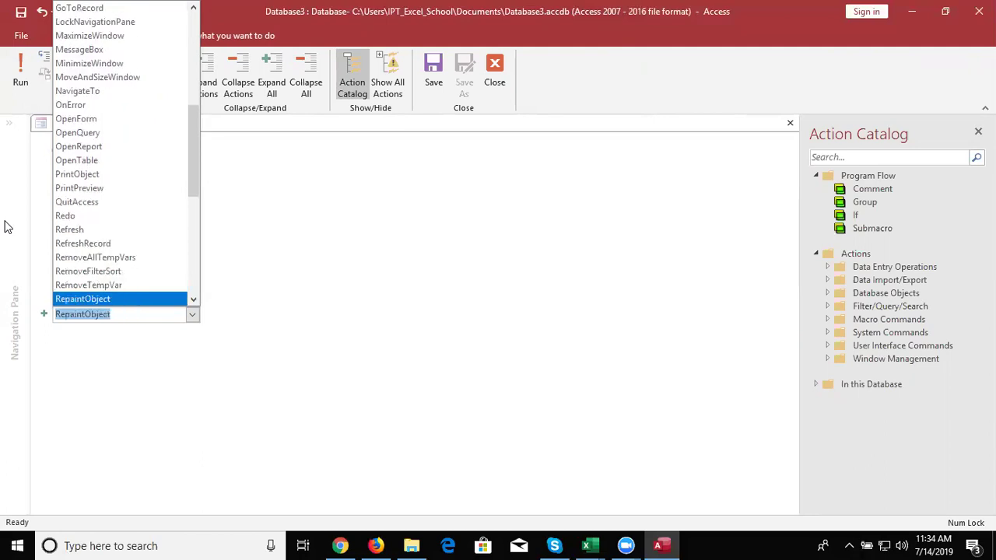
key(Down)
key(Down)
key(Down)
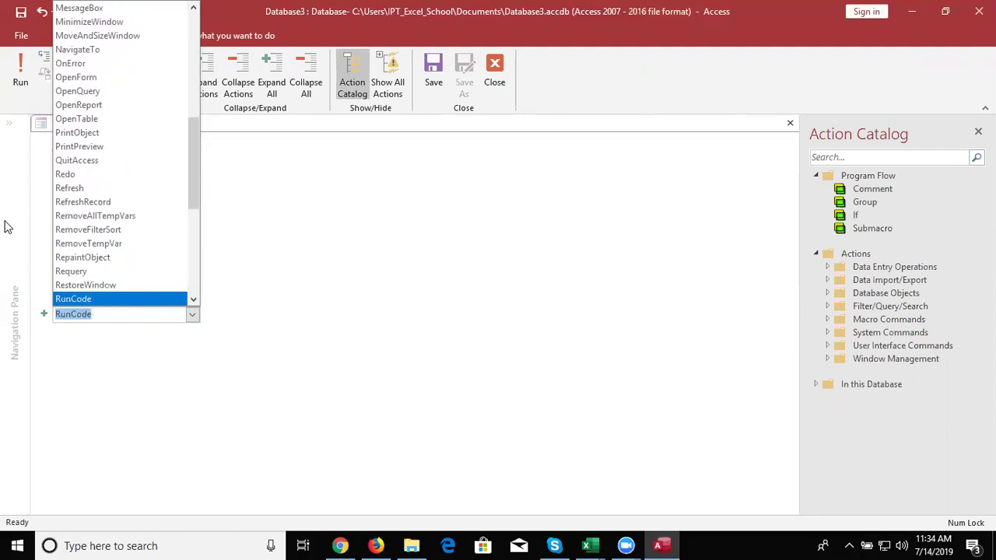
key(Down)
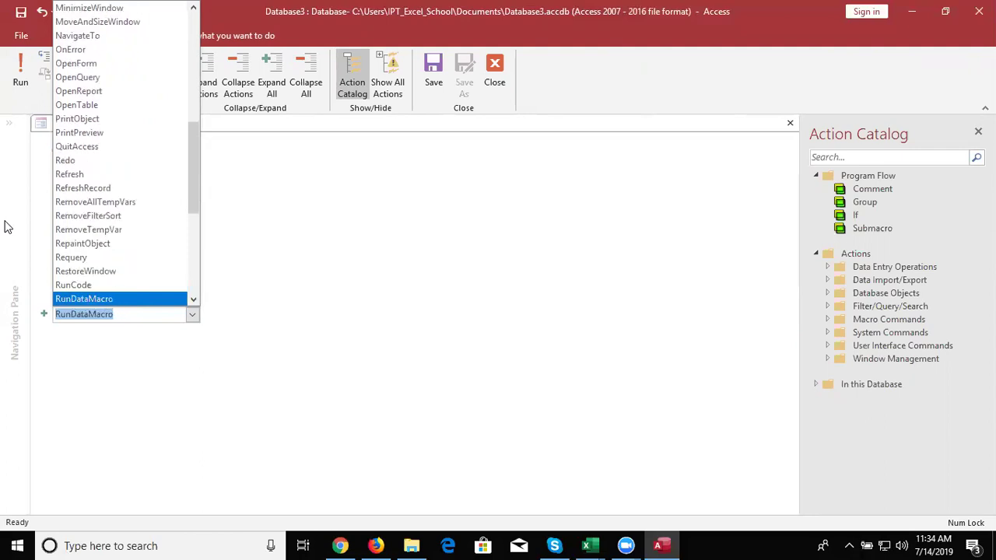
key(Down)
key(Up)
key(Down)
key(Down)
key(Down)
key(Down)
key(Down)
key(Down)
key(Down)
key(Down)
key(Down)
key(Down)
key(Down)
key(Down)
key(Down)
key(Down)
key(Down)
key(Down)
key(Down)
key(Down)
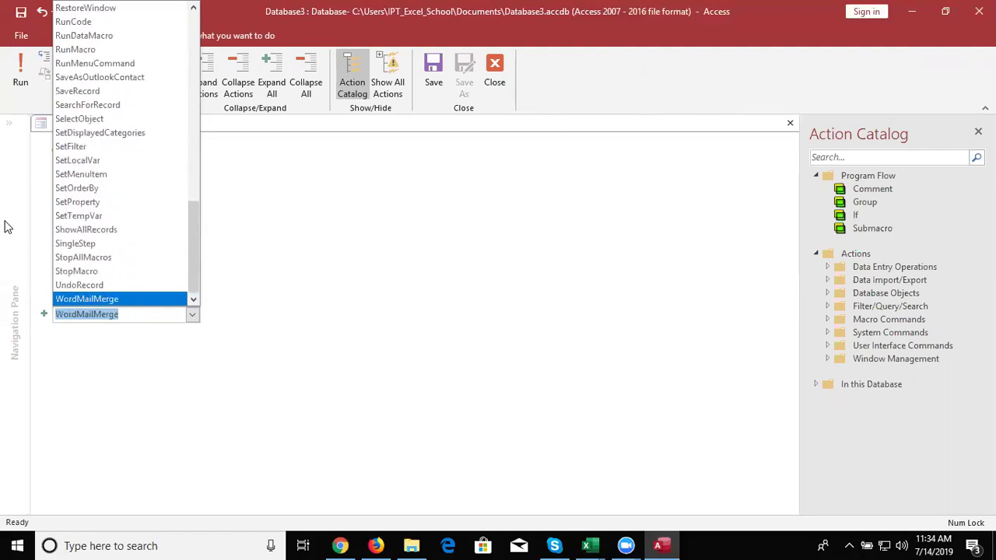
key(Up)
key(Up)
key(Up)
key(Up)
key(Up)
key(Up)
key(Up)
key(Up)
key(Up)
key(Up)
key(Up)
key(Up)
key(Up)
key(Up)
key(Up)
key(Up)
key(Up)
key(Up)
key(Up)
key(Up)
key(Up)
key(Up)
key(Up)
key(Up)
key(Up)
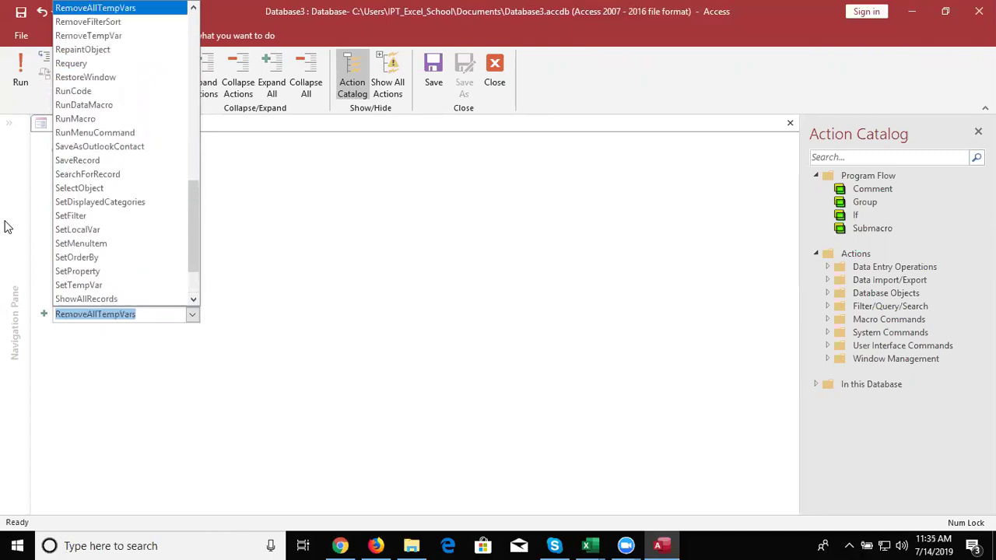
key(Down)
key(Up)
key(Up)
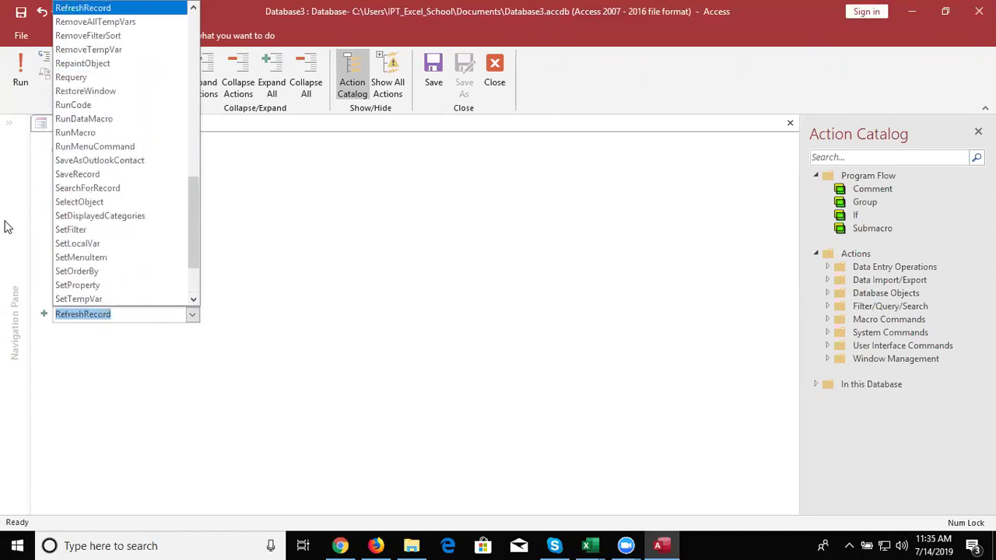
key(Down)
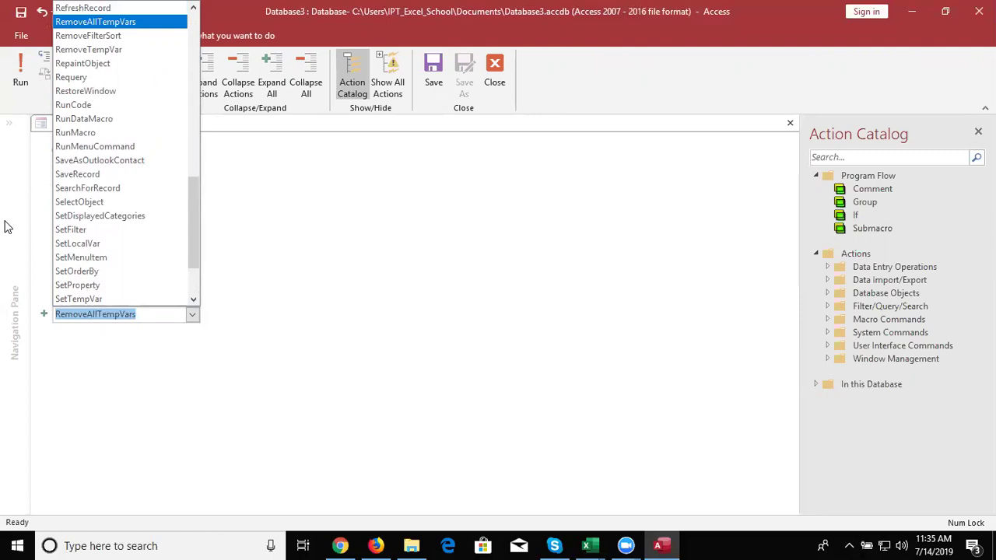
key(Up)
key(Up)
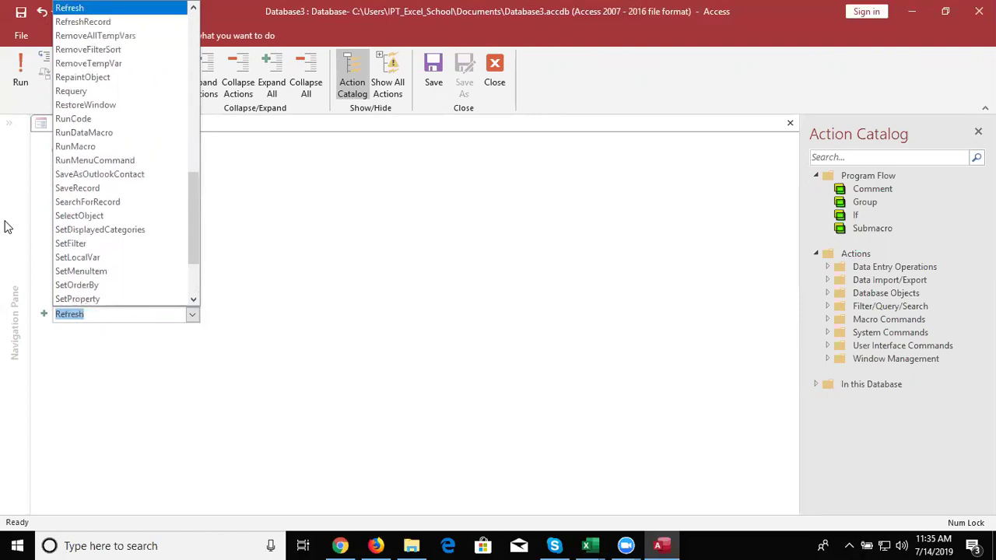
key(Down)
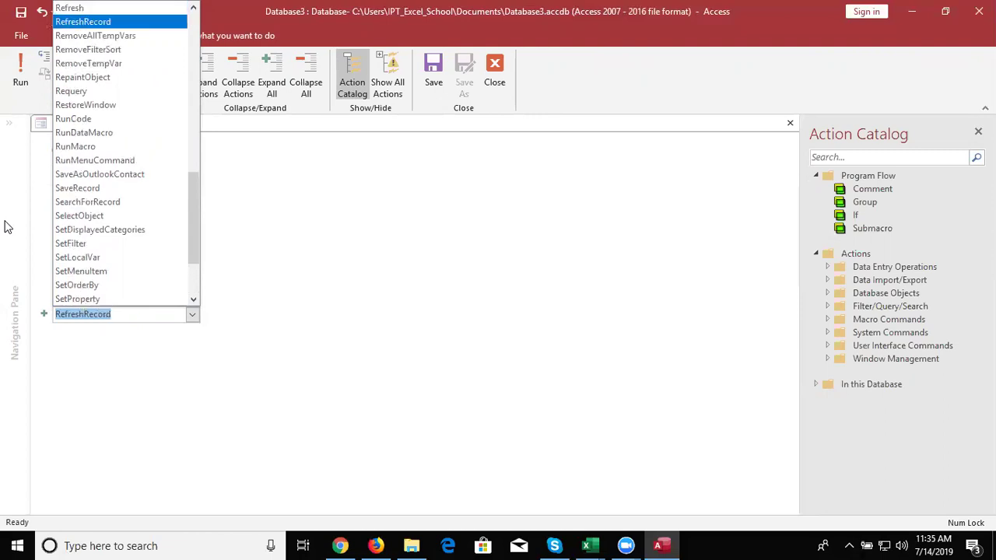
key(Return)
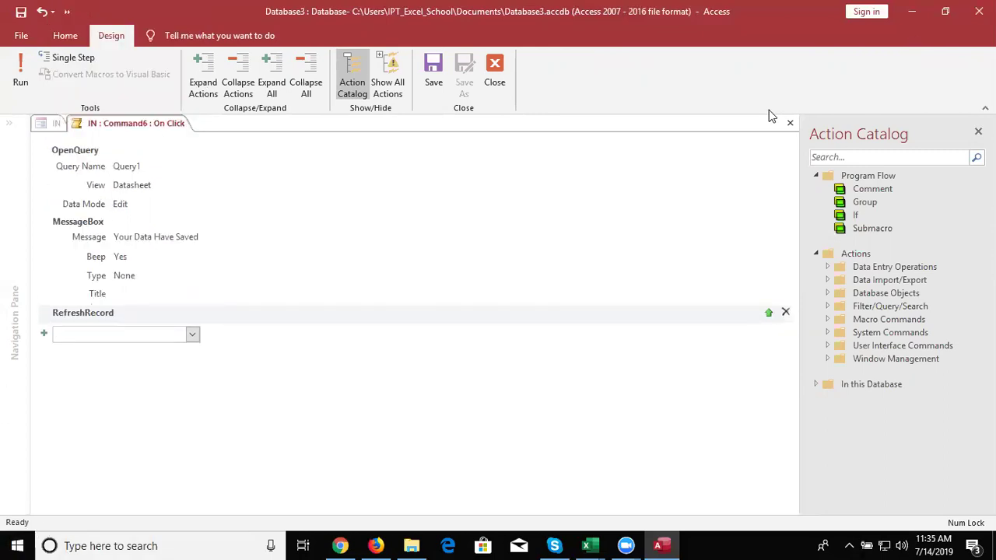
- Save and close the edited On Click macro and the IN form's Design view
click(792, 123)
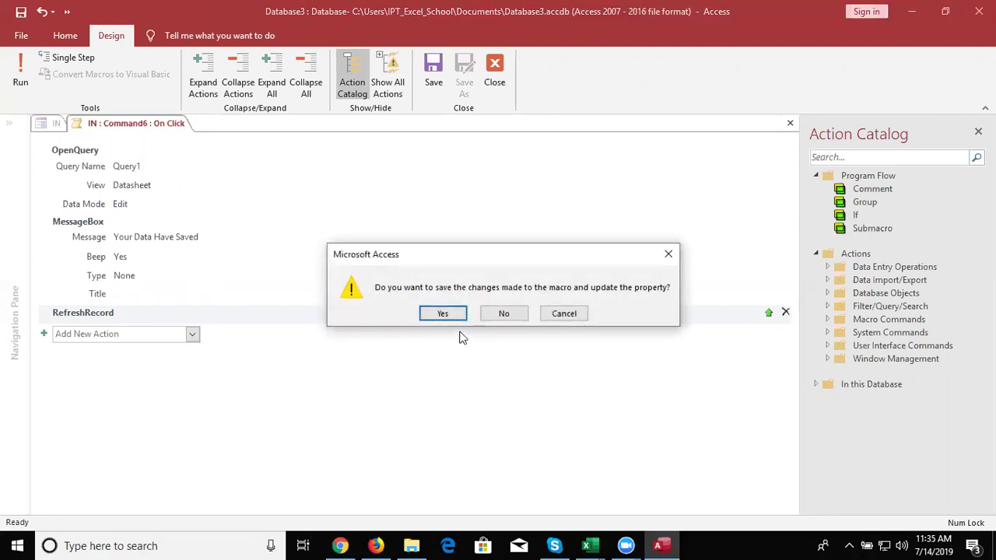
click(462, 321)
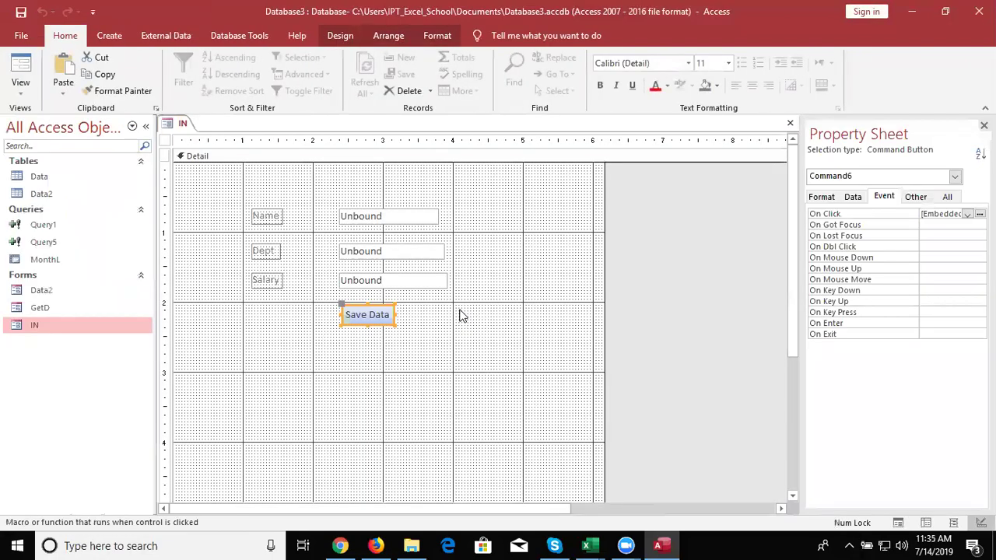
click(790, 123)
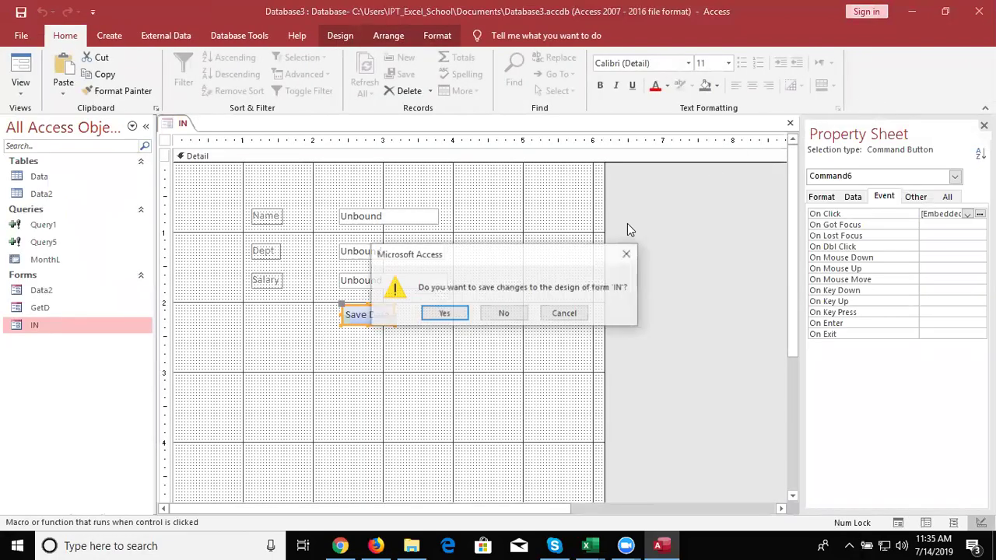
click(442, 300)
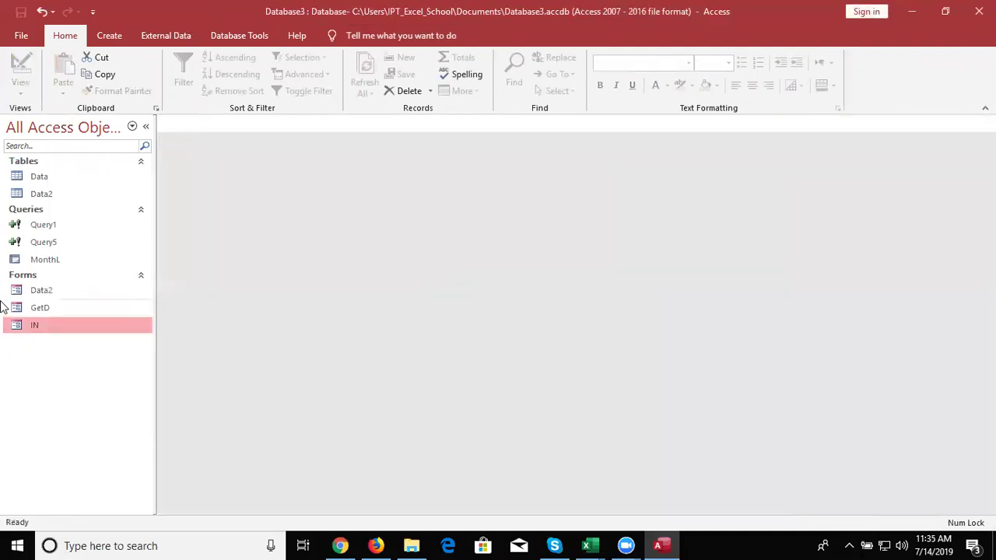
- Open the IN form and enter an employee name, department TRG and salary 78000
double_click(31, 325)
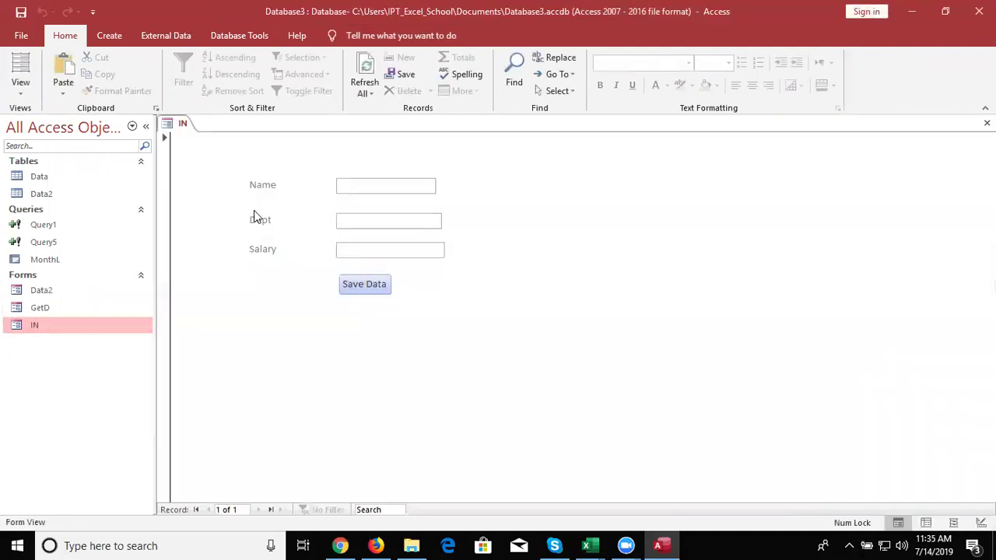
text(Inder)
key(Tab)
text(TRG)
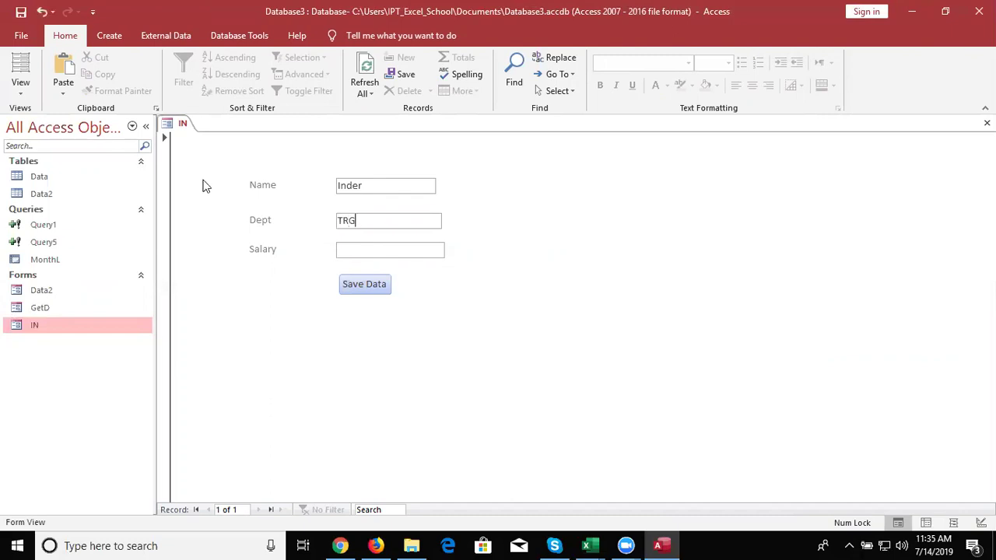
key(Tab)
text(78000)
- Save Data, confirm both append prompts, dismiss the saved and refresh-error messages, and close the form
click(348, 288)
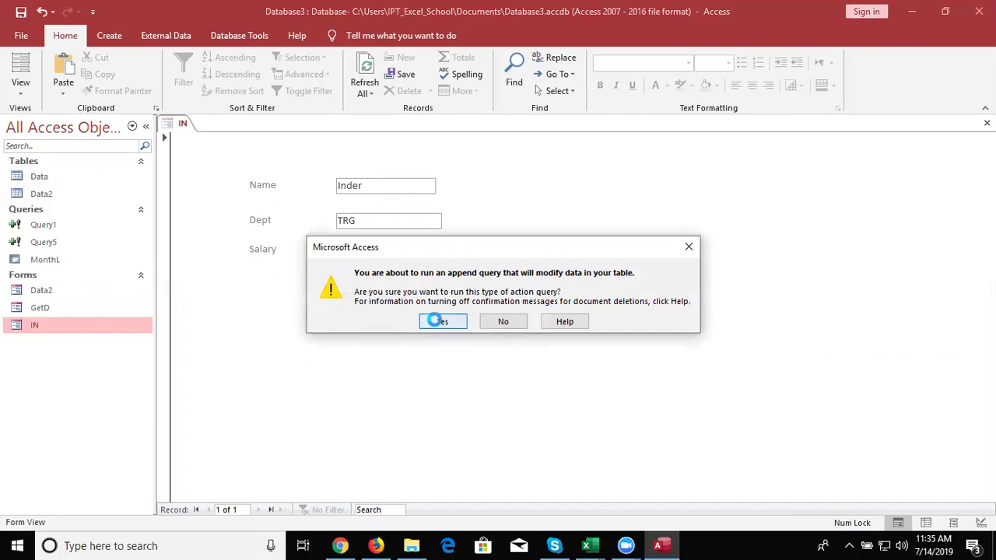
click(435, 321)
click(464, 321)
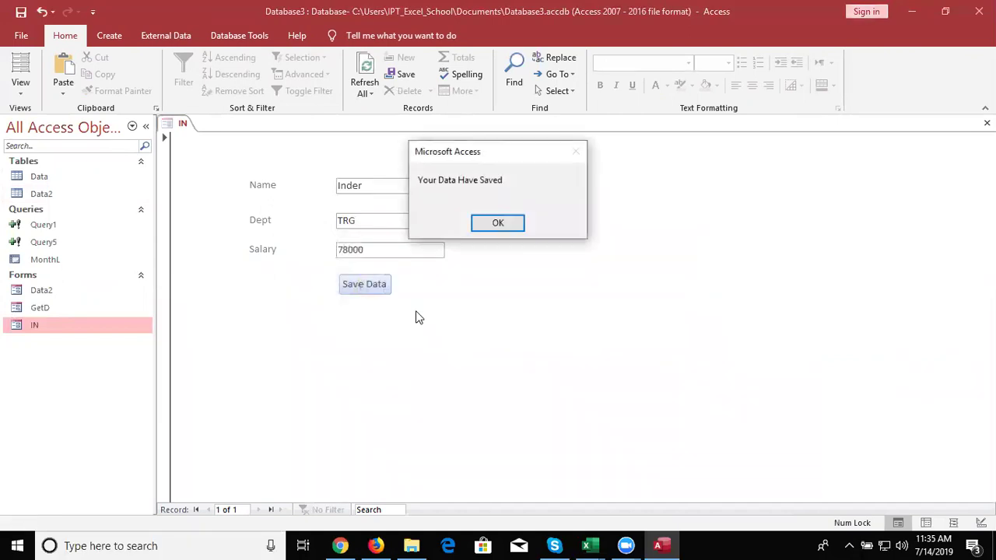
click(511, 228)
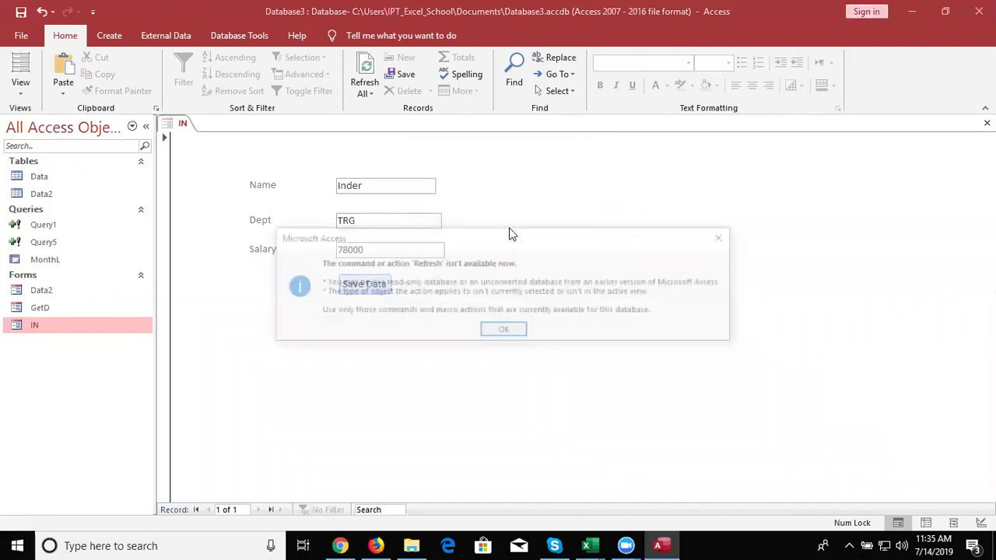
click(503, 333)
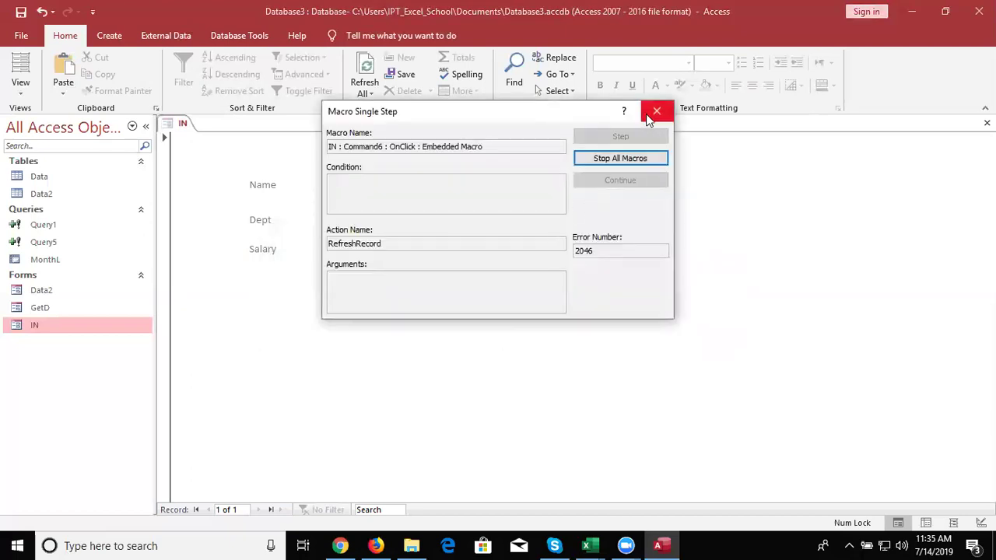
click(589, 162)
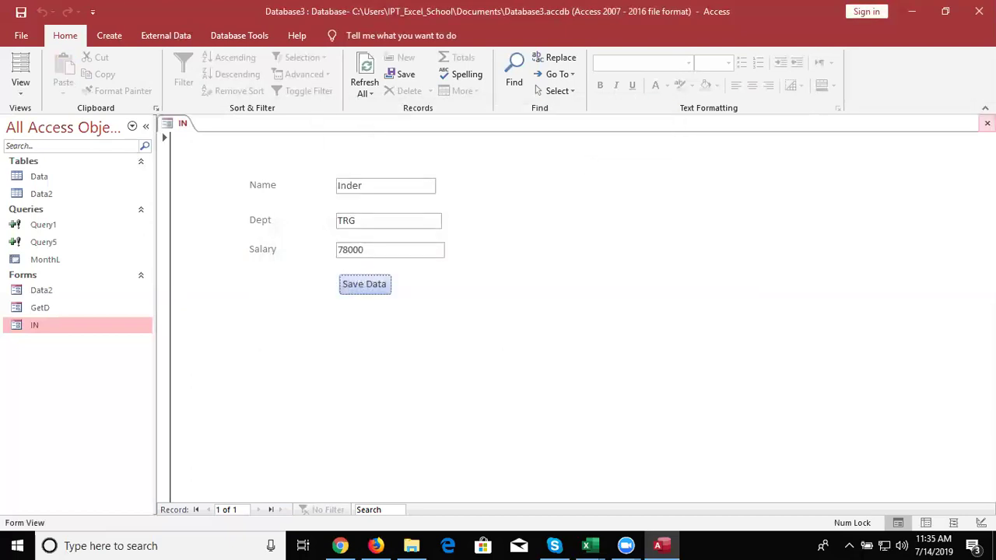
click(987, 123)
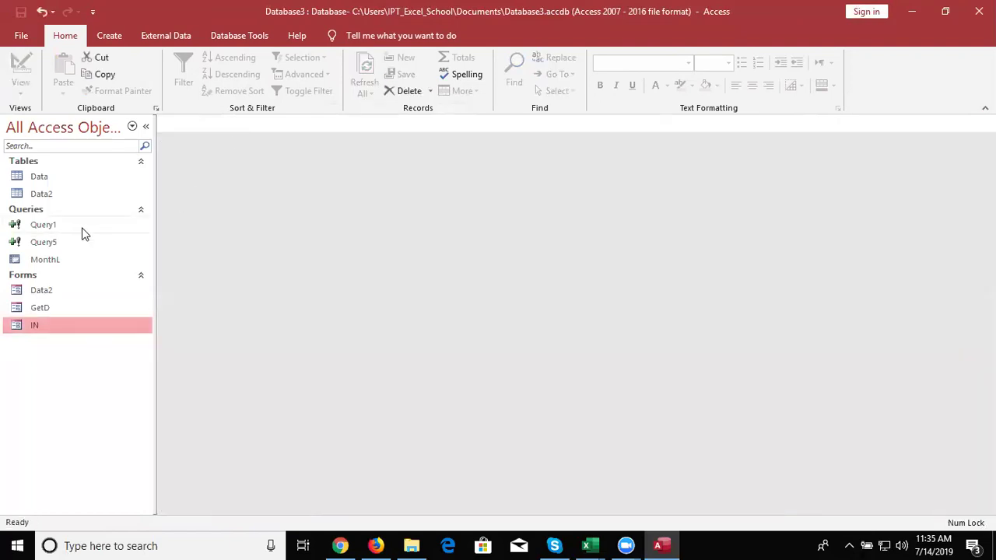
double_click(78, 195)
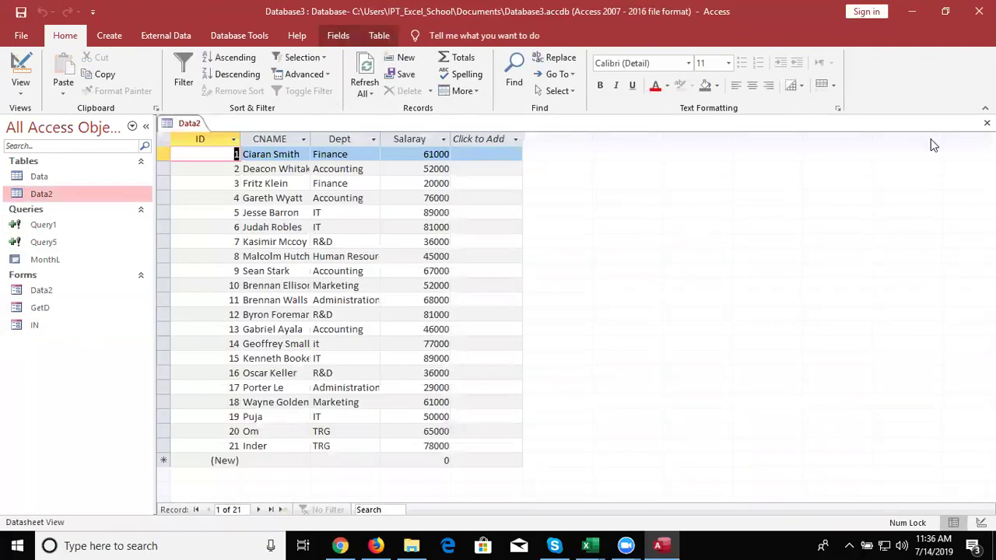
click(987, 123)
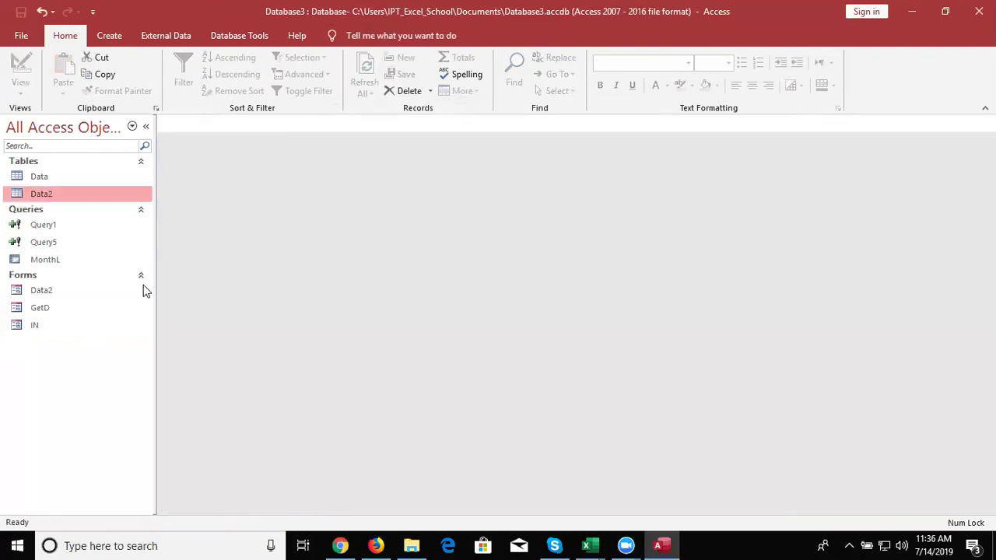
- Open IN in Design View and set the Save Data button's On Enter to [Event Procedure]
right_click(67, 331)
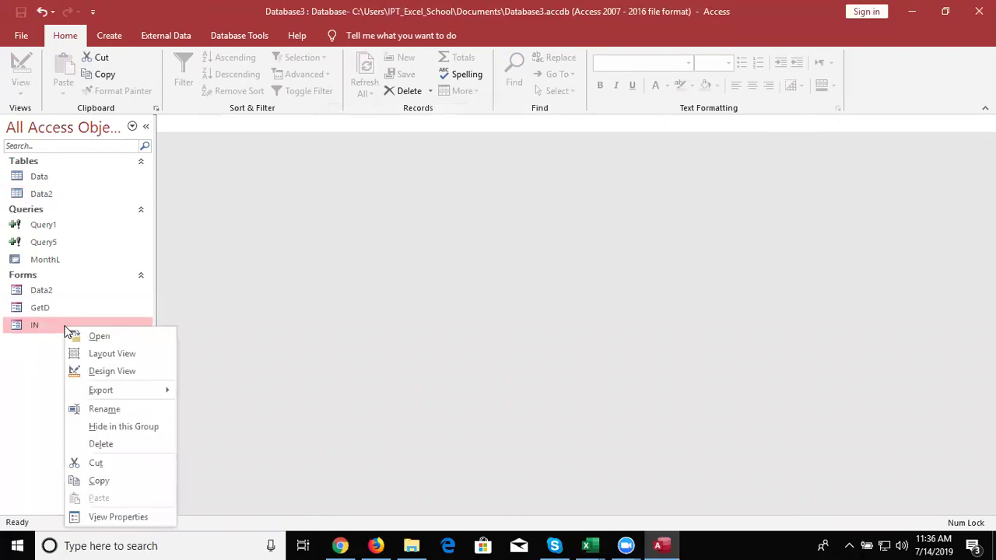
click(97, 371)
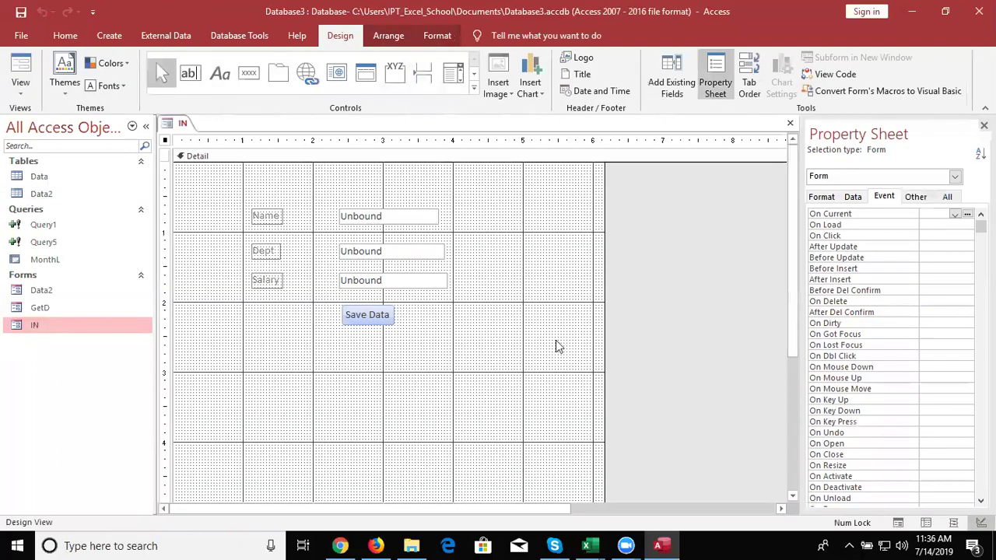
click(369, 321)
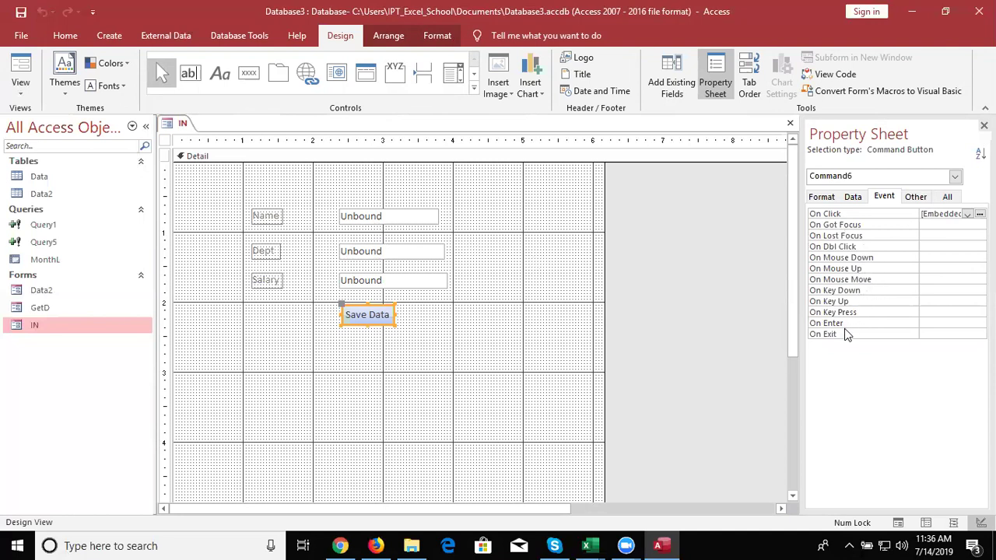
click(936, 324)
click(967, 323)
click(951, 333)
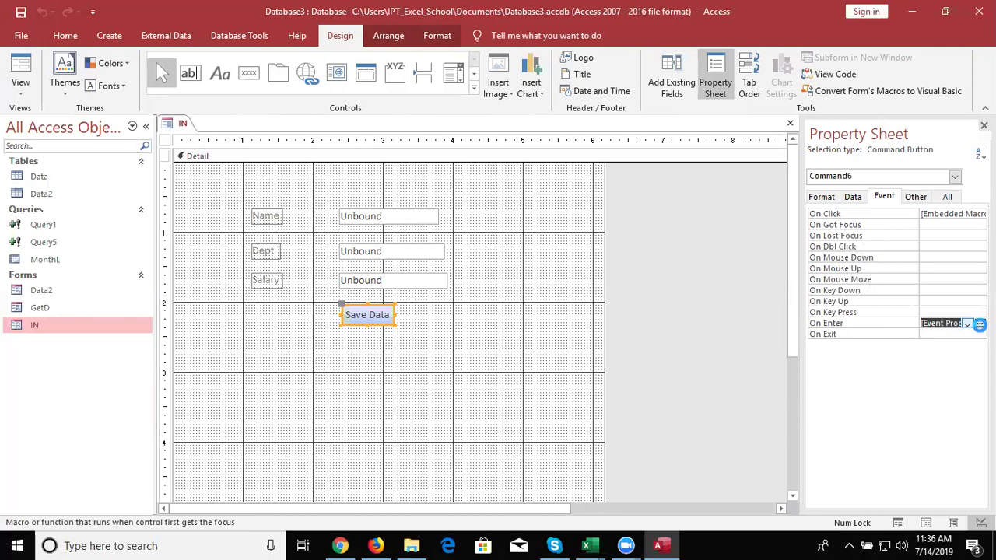
click(979, 324)
- In Command6_Enter, write the line Form_IN.NM.Value = "" to clear the name field
key(Return)
key(Return)
key(Up)
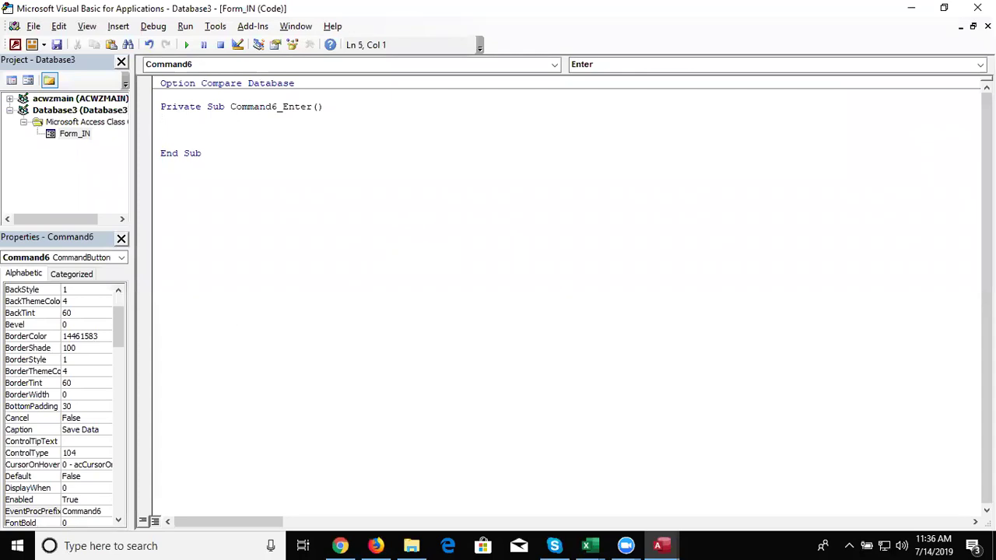
text(form)
text(_int)
key(BackSpace)
text(.)
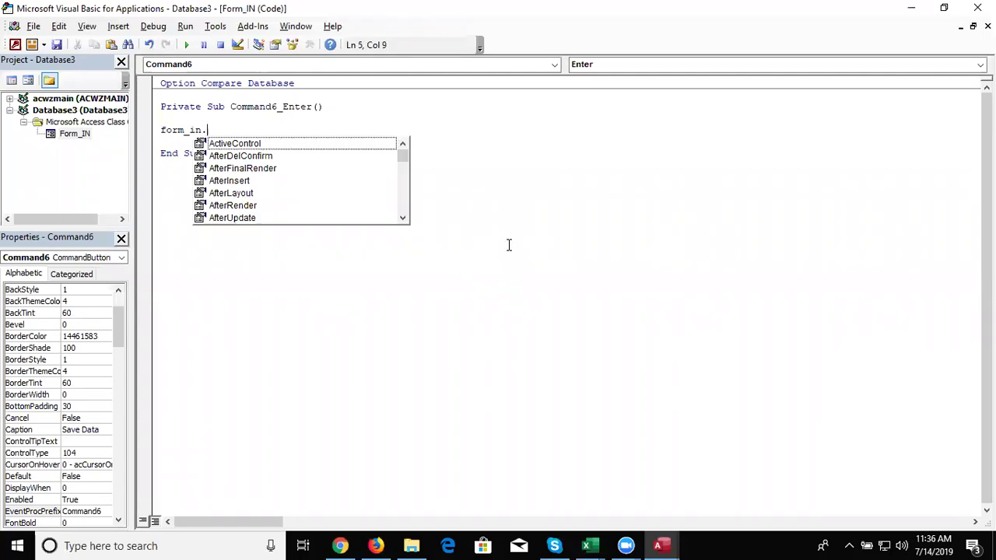
text(te)
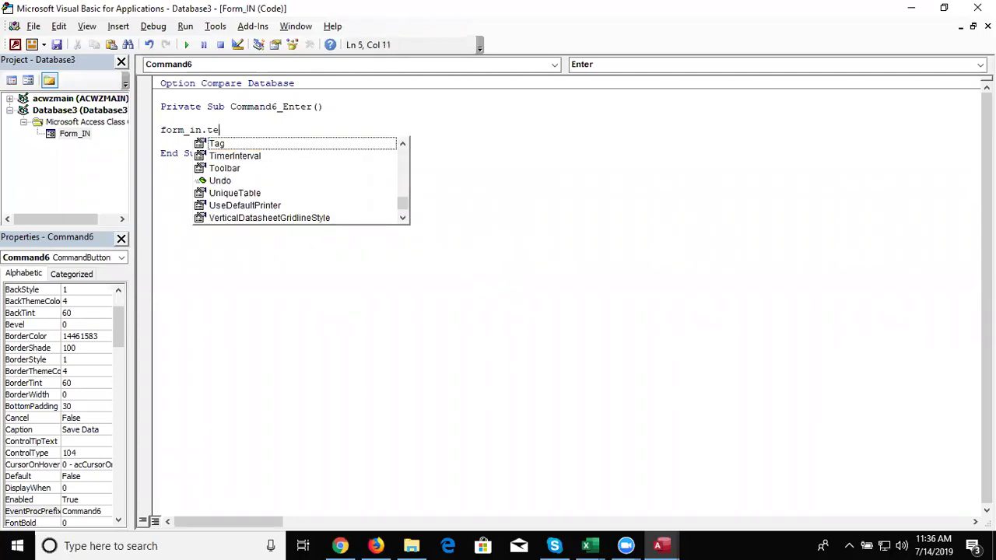
key(BackSpace)
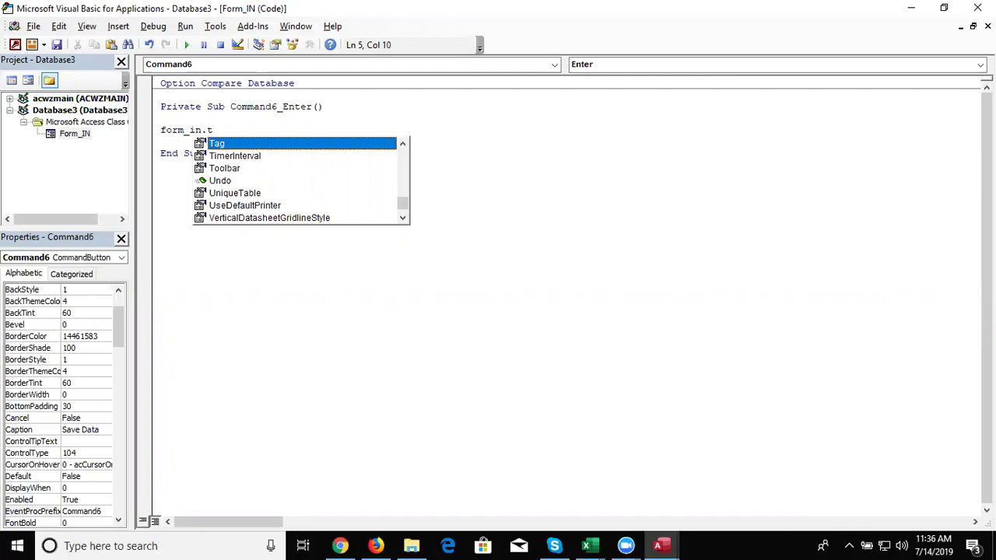
key(BackSpace)
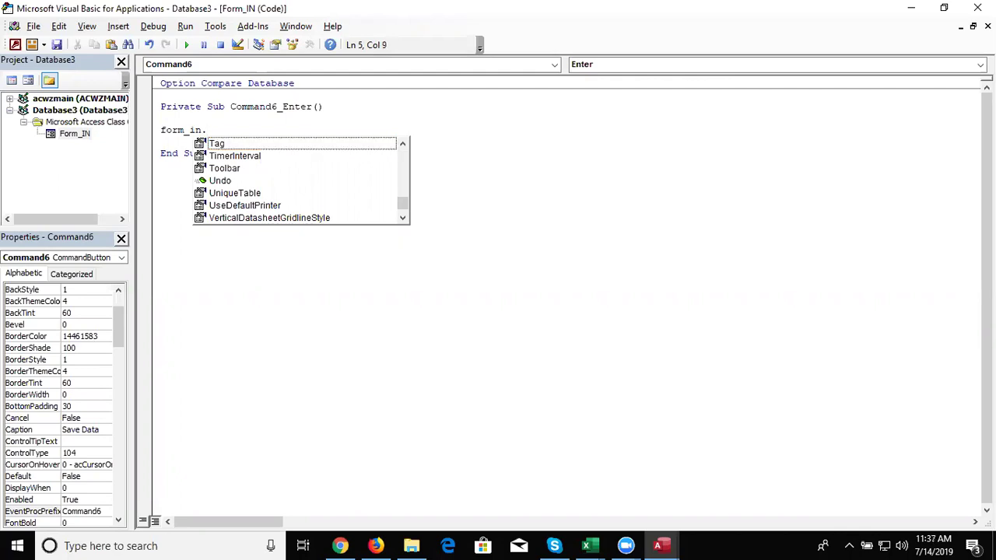
text(n)
key(BackSpace)
text(mn)
key(BackSpace)
key(BackSpace)
text(NM)
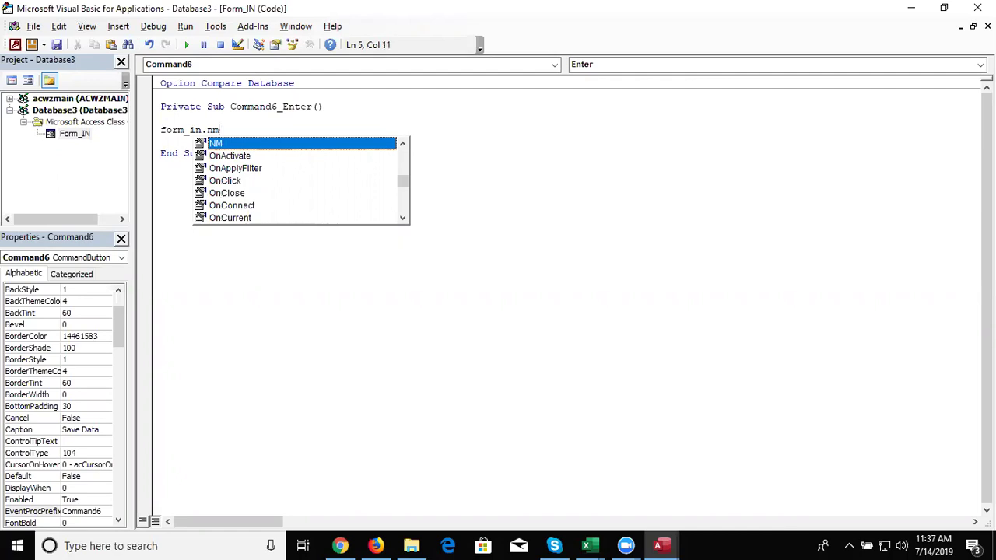
key(Escape)
text(.v)
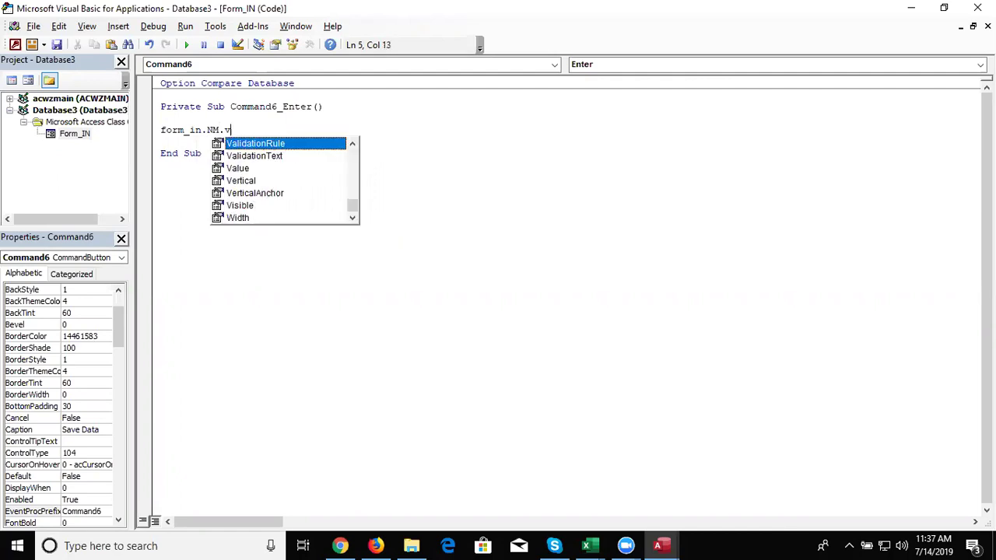
key(Down)
key(Down)
key(Tab)
text(= "")
key(Return)
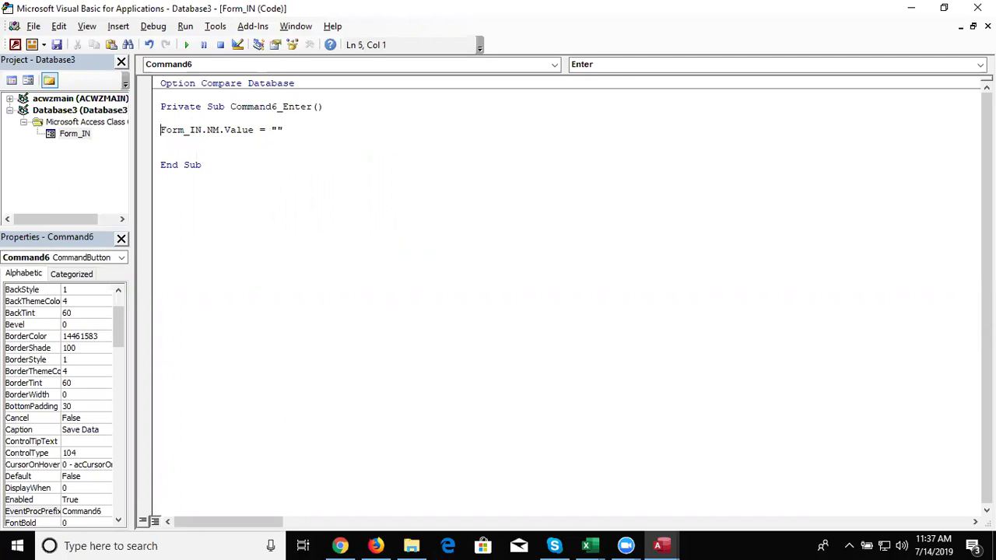
- Duplicate the clearing line and change the copies to Form_IN.DP.Value and Form_IN.SL.Value
key(shift+Down)
key(ctrl+c)
key(ctrl+v)
key(ctrl+v)
key(ctrl+v)
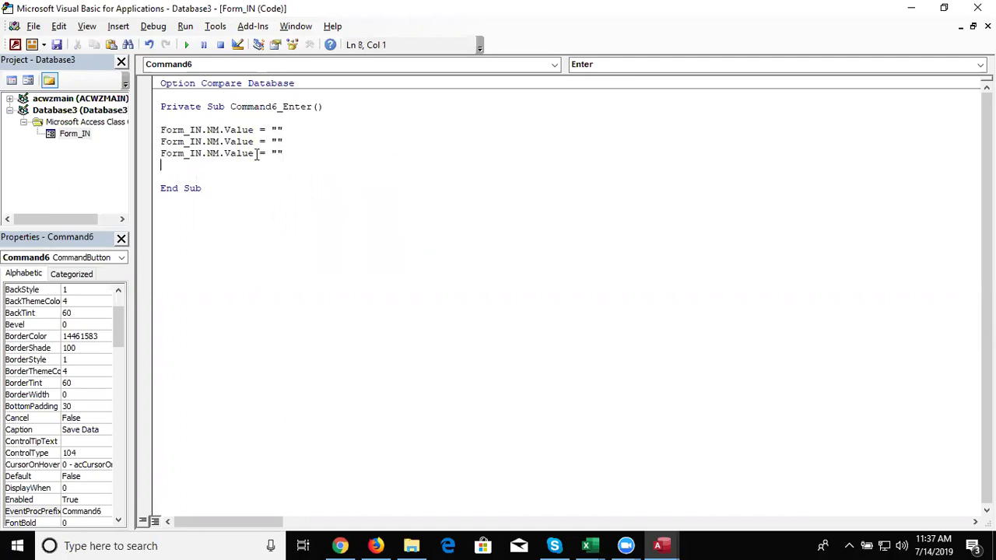
double_click(241, 141)
key(Delete)
key(BackSpace)
text(.)
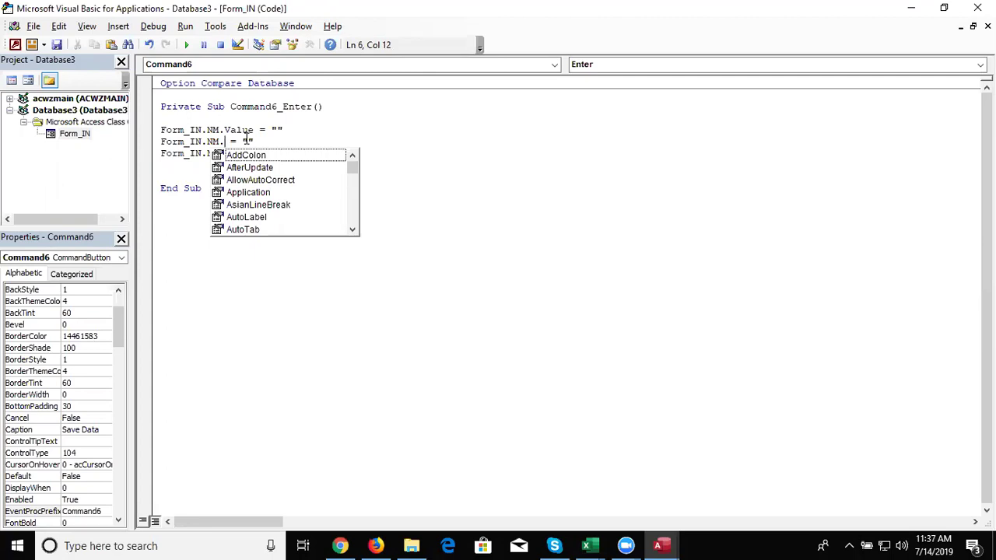
key(BackSpace)
key(BackSpace)
key(BackSpace)
text(d)
key(ctrl+space)
text(p)
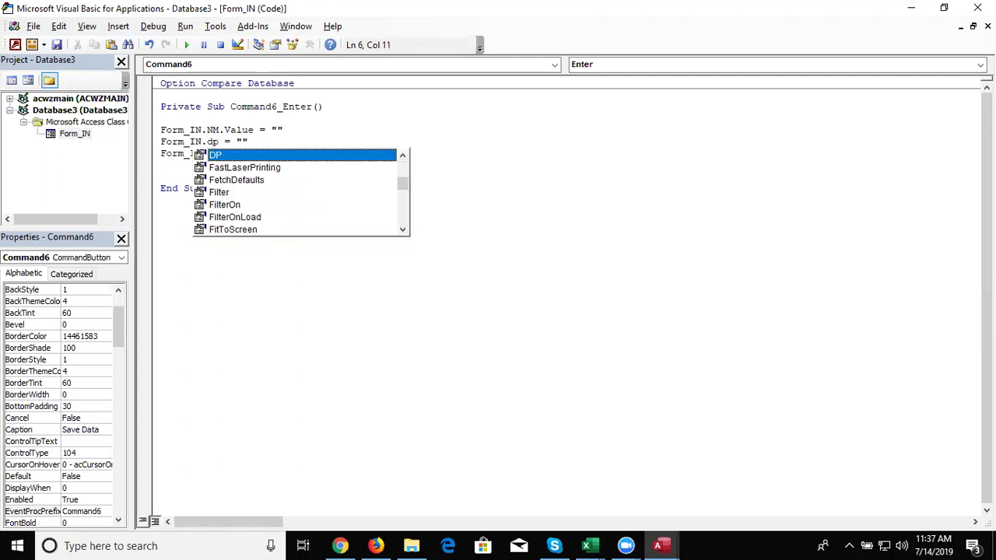
text(.v)
key(Down)
key(Down)
key(Tab)
key(Down)
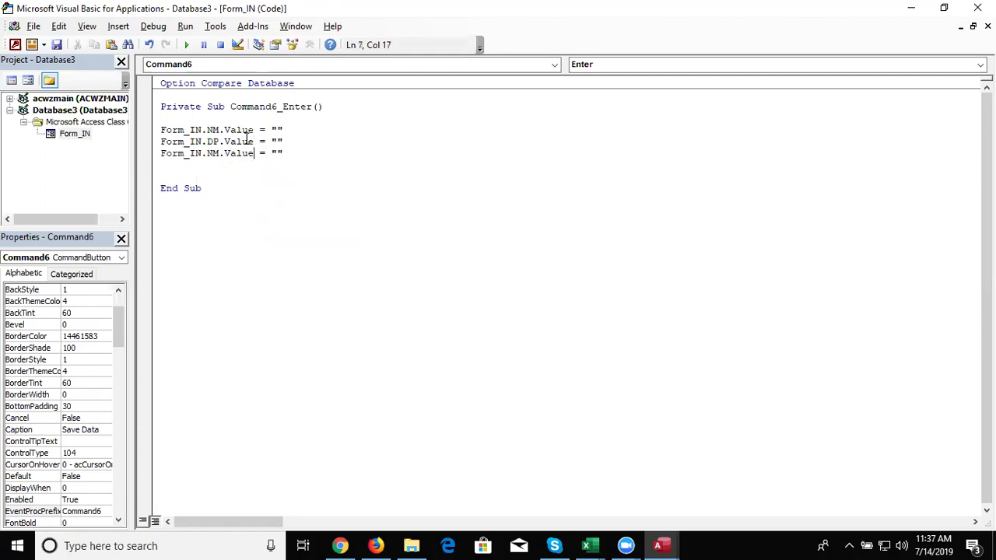
key(Left)
key(Left)
key(Left)
key(BackSpace)
key(BackSpace)
text(SL)
click(428, 224)
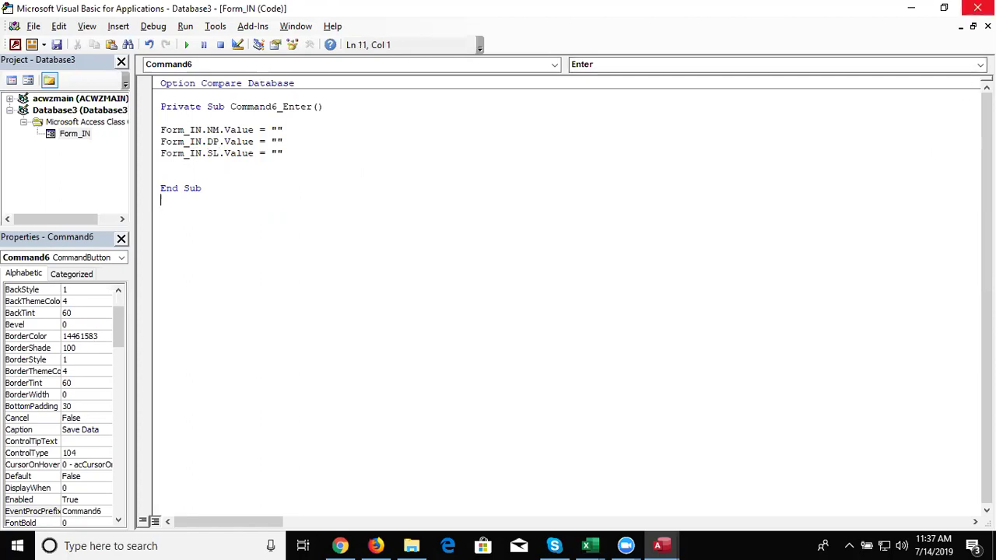
- Close the VBA editor, save form IN, and reopen it in Form View
click(977, 8)
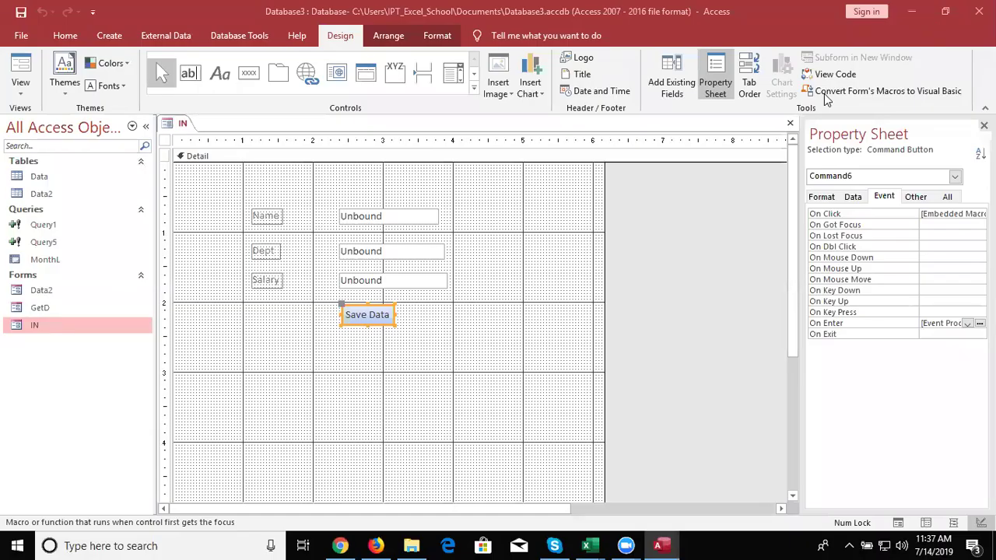
click(794, 123)
click(444, 314)
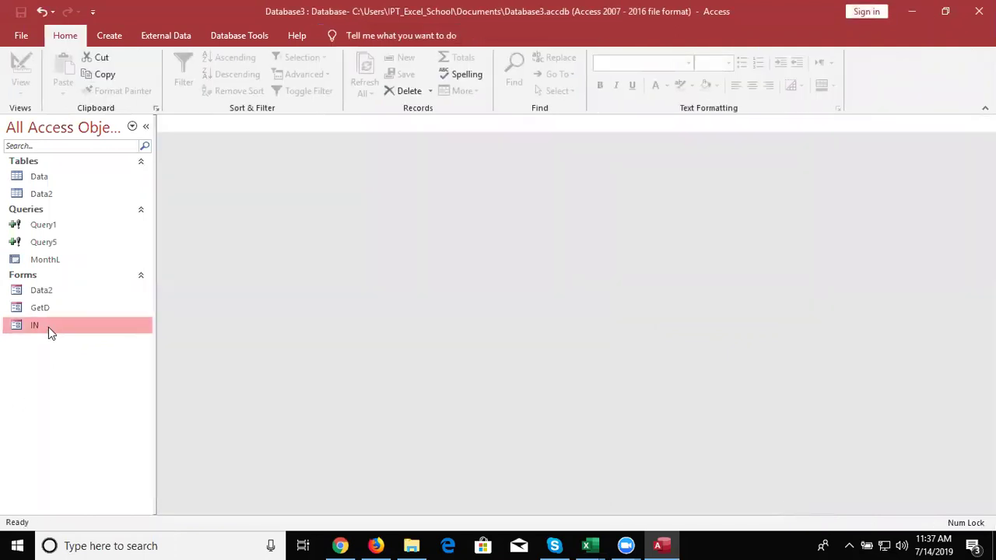
double_click(46, 329)
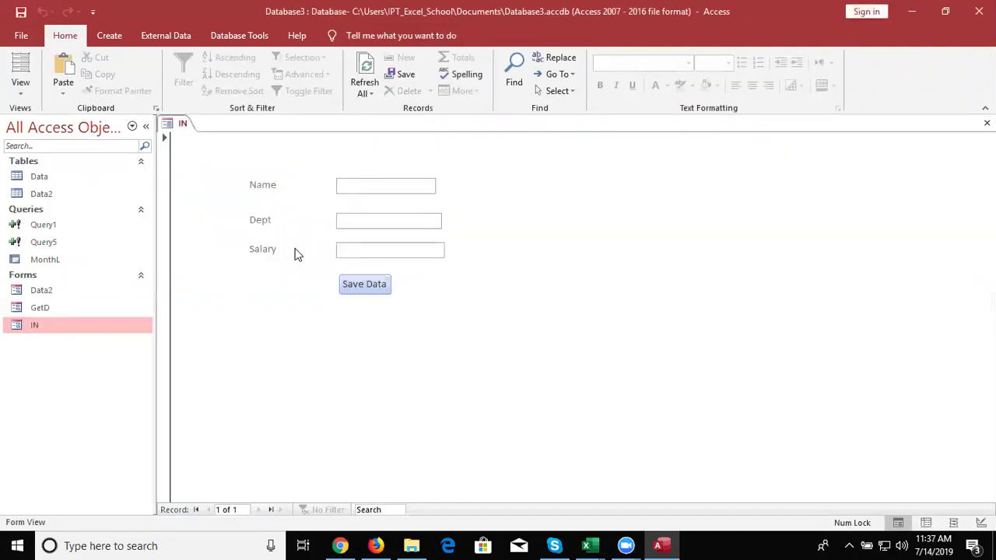
- Enter an employee name, department IT and salary 95628 on form IN
text(Puja)
key(Tab)
text(IT)
key(Tab)
text(95628)
- Save Data, accept the append and conversion-error prompts, and dismiss the resulting messages
click(371, 285)
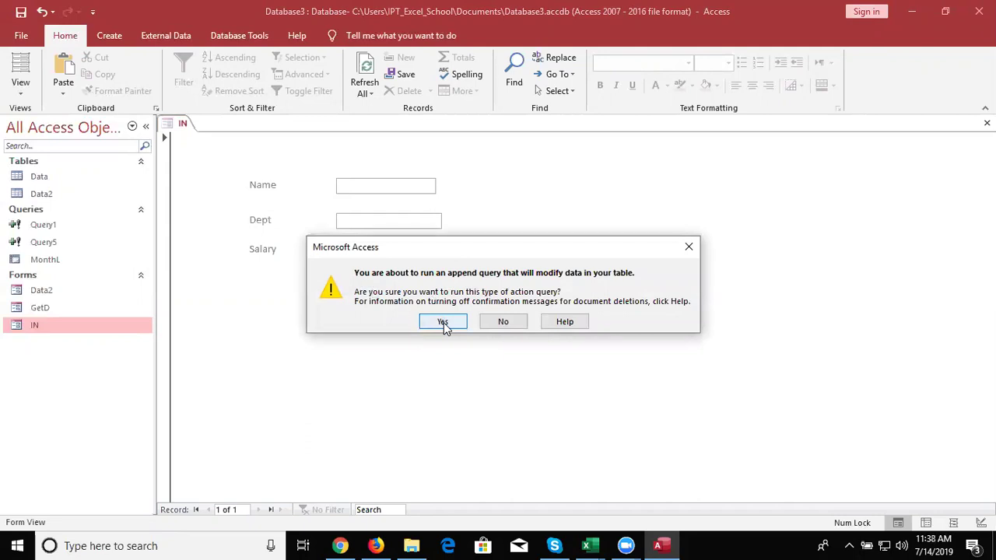
click(444, 323)
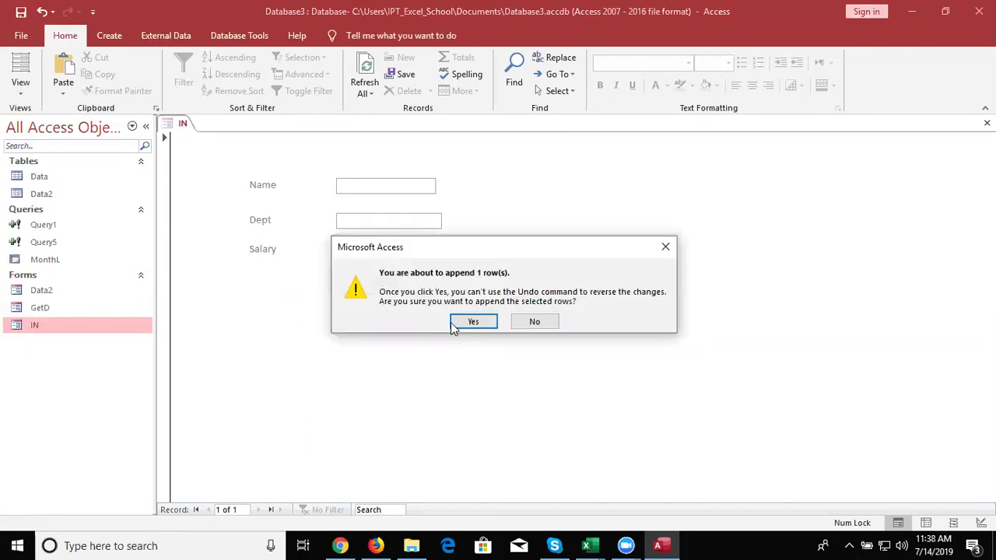
click(453, 327)
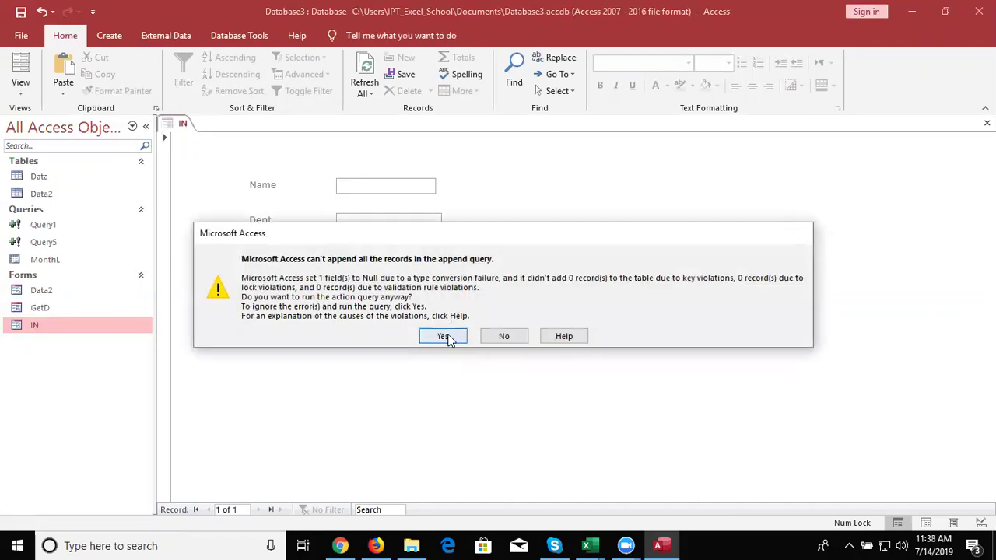
click(454, 329)
click(499, 223)
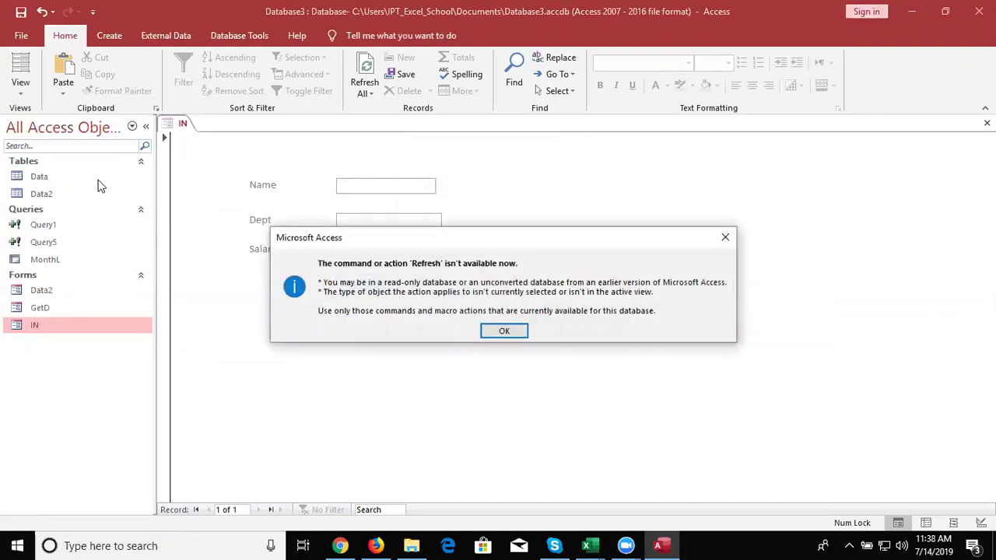
click(502, 331)
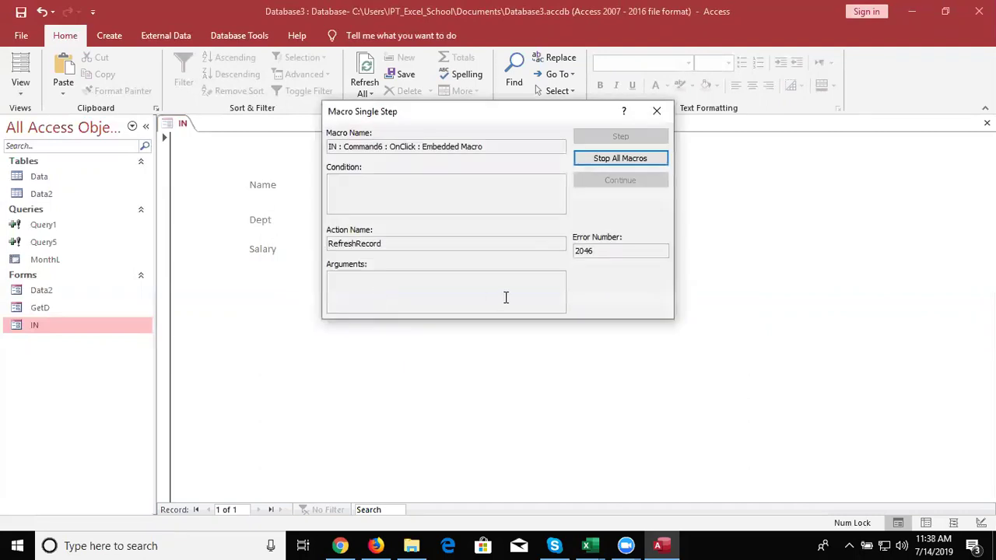
click(658, 109)
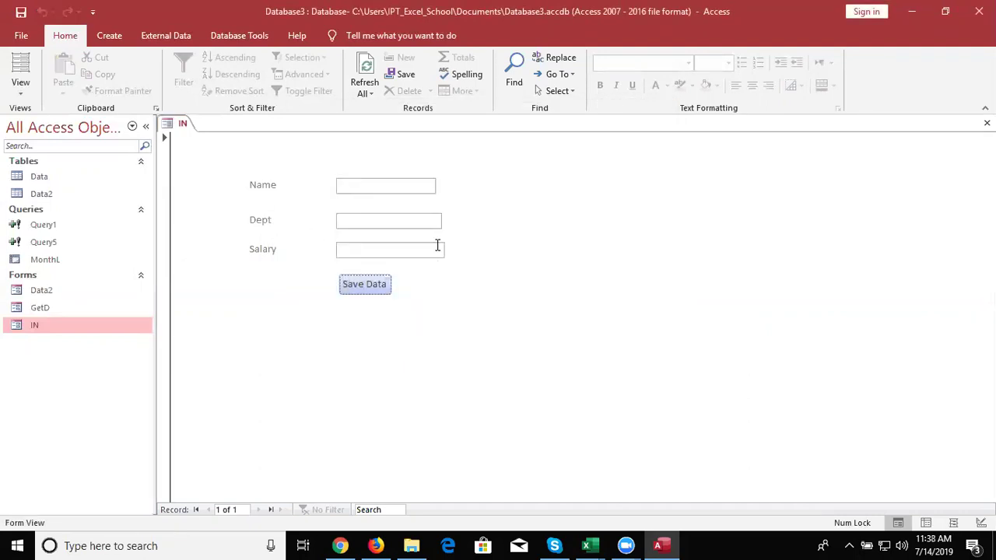
click(106, 198)
- Open Data2 and Data to check the appended row, then close Data, Data2 and form IN
double_click(107, 198)
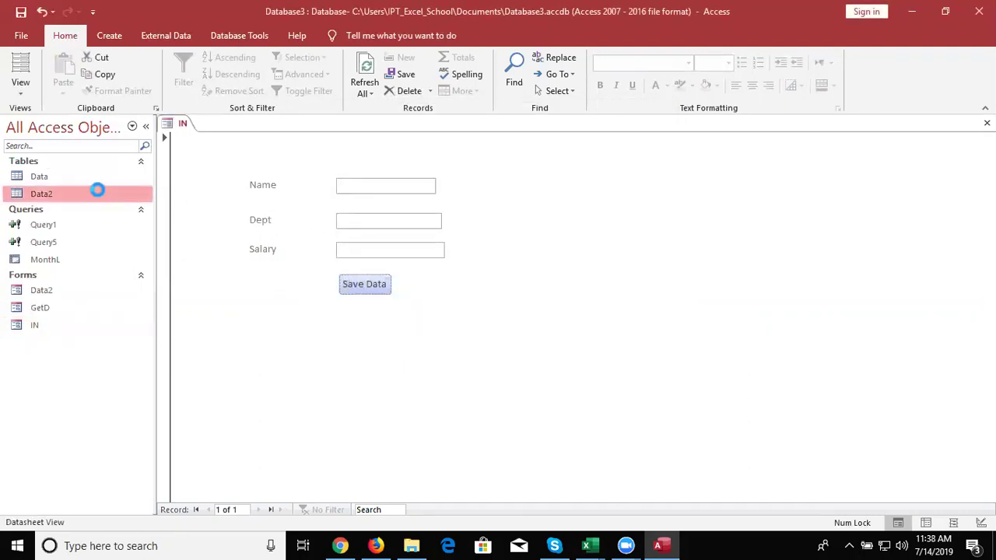
double_click(71, 173)
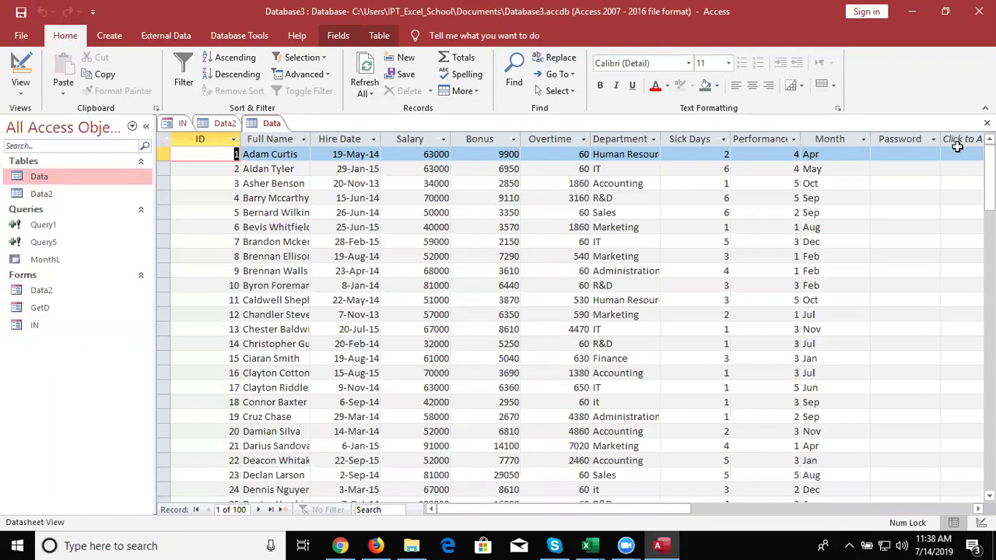
click(986, 123)
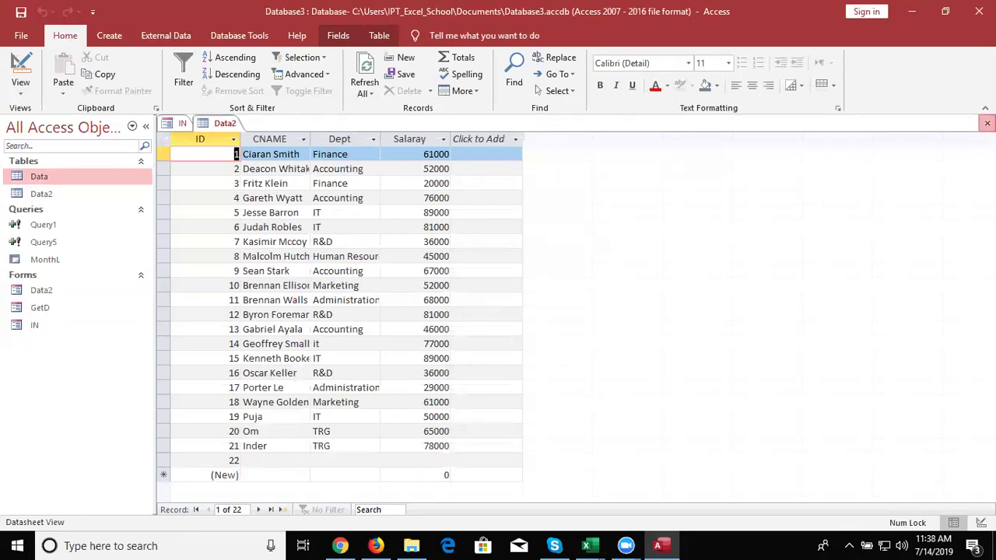
click(986, 123)
click(986, 123)
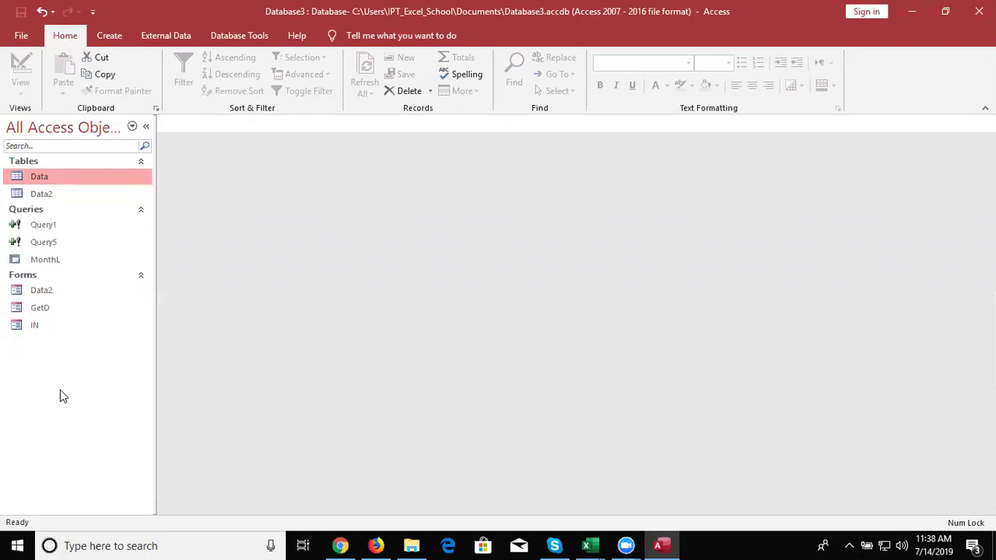
- Switch the ribbon to the Create tab
click(108, 36)
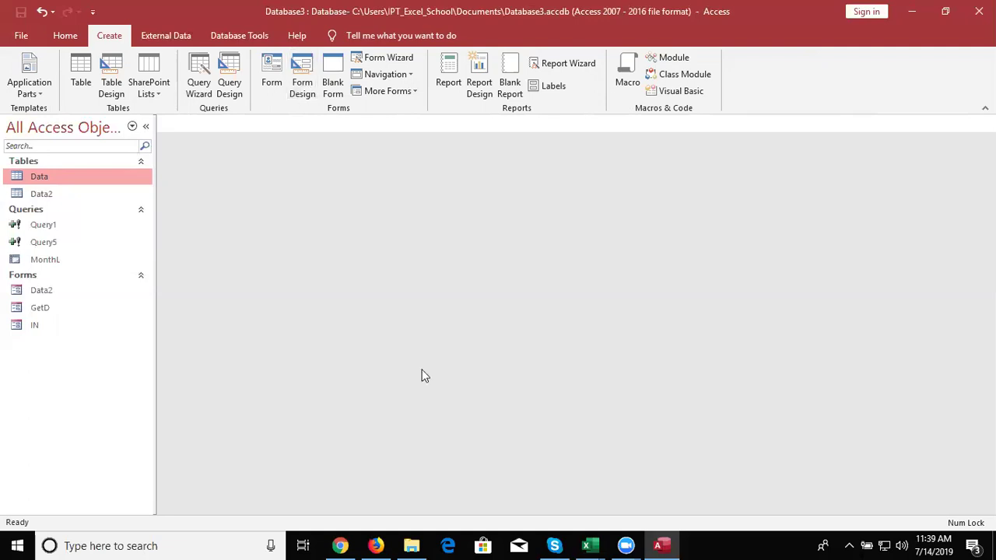
- Start a blank Query Design without tables, briefly view the Data table, then open Data2
click(241, 92)
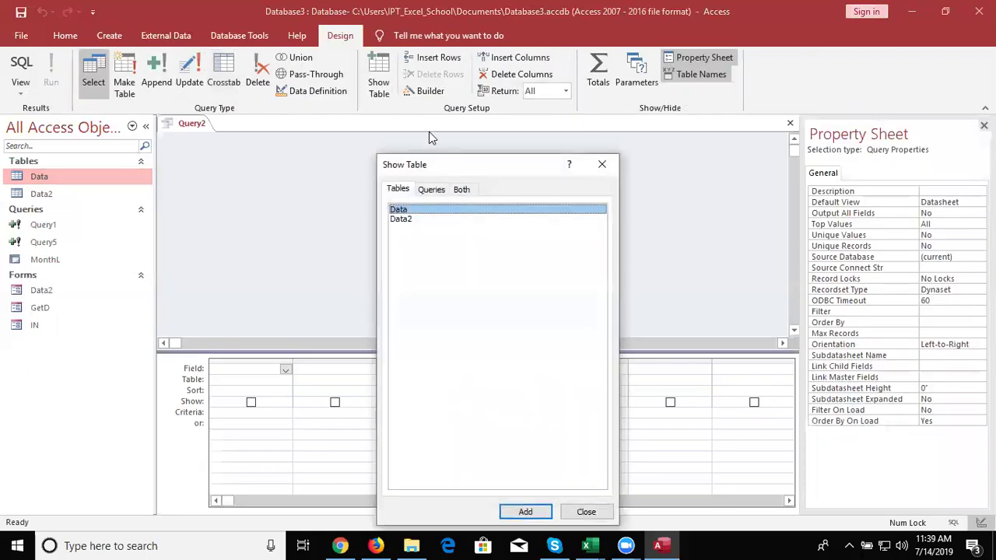
click(602, 164)
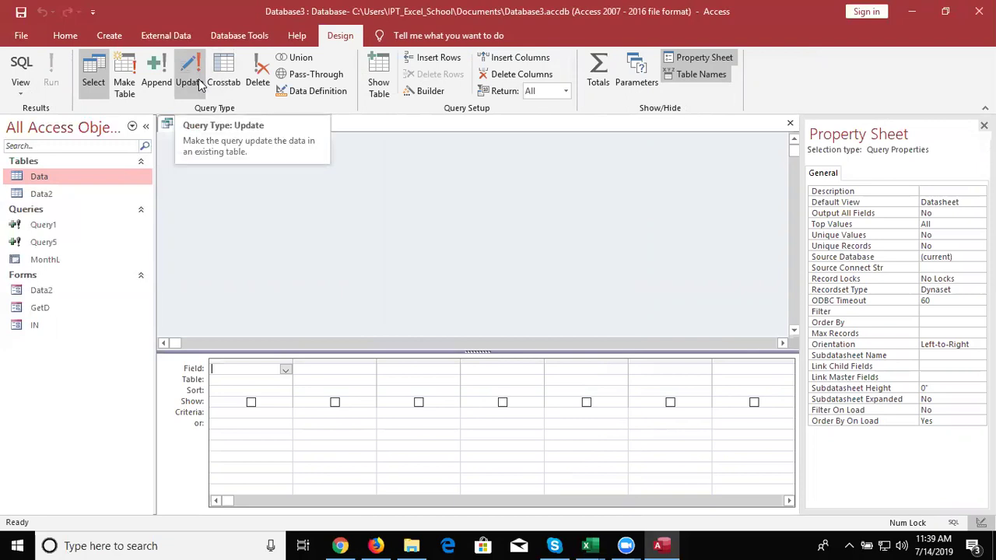
click(78, 194)
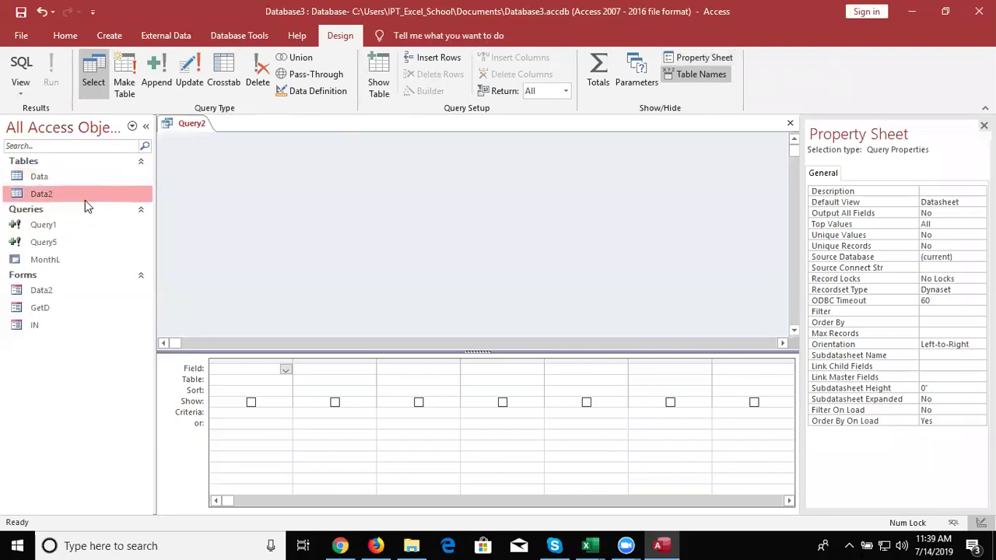
double_click(73, 175)
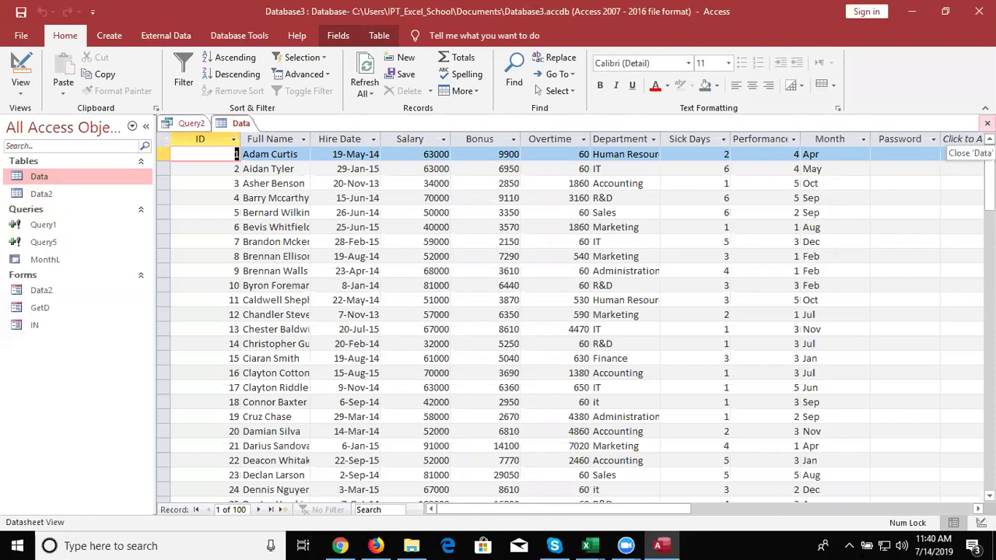
click(987, 123)
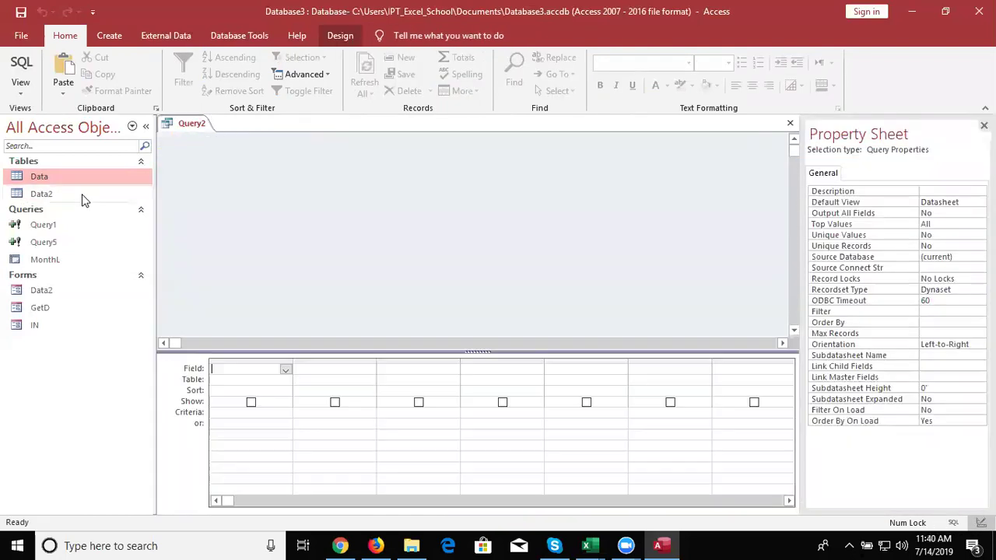
double_click(81, 193)
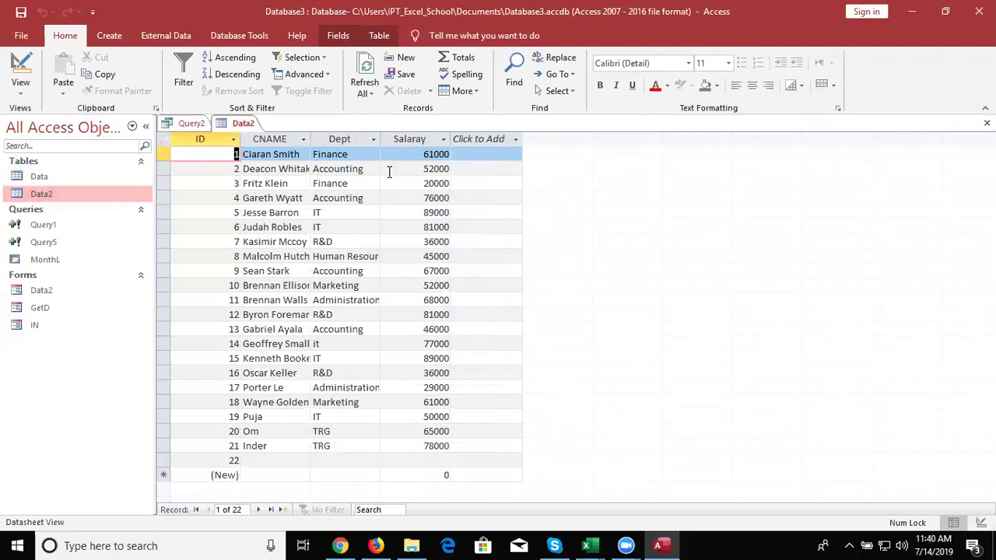
- Add a short text field to Data2 named SMonth, after Month is rejected as reserved
click(484, 139)
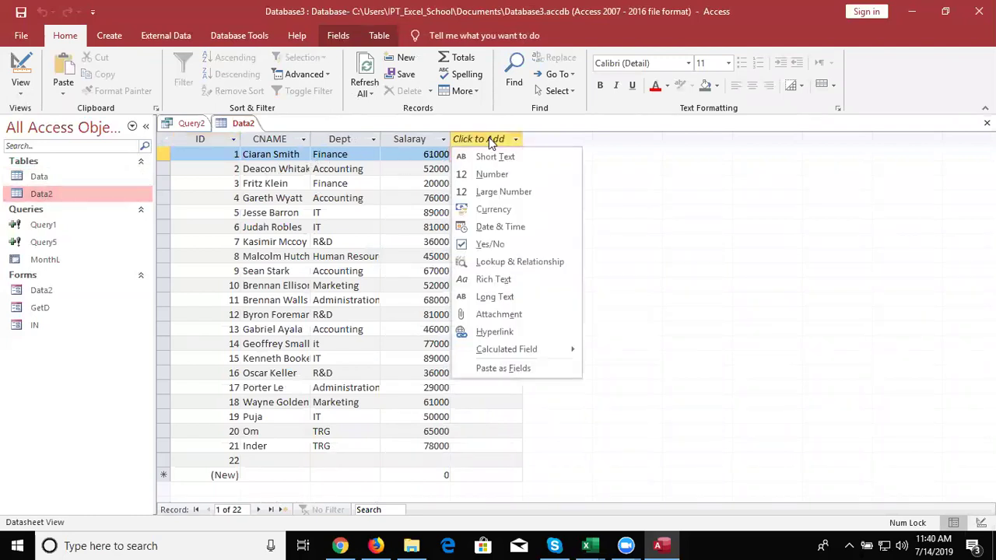
click(497, 158)
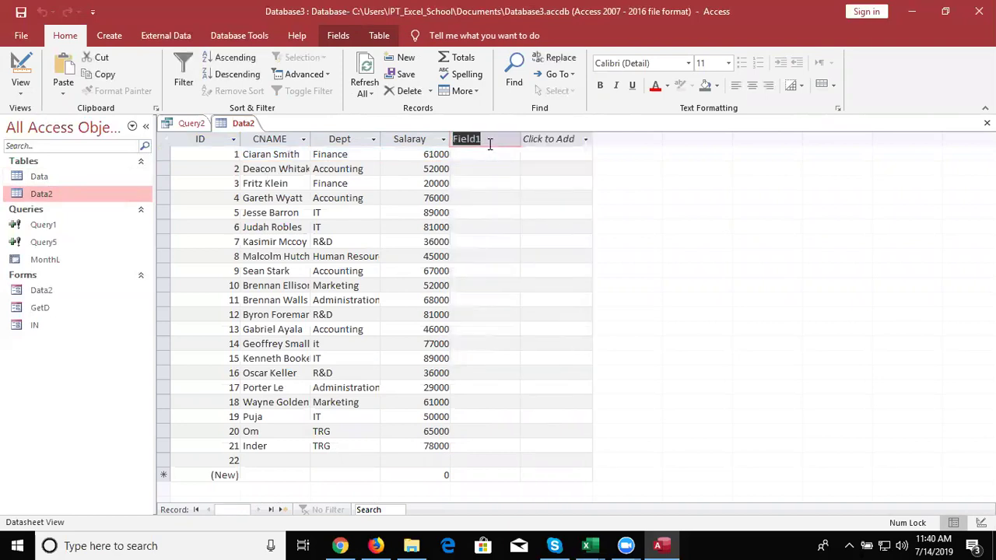
text(Month)
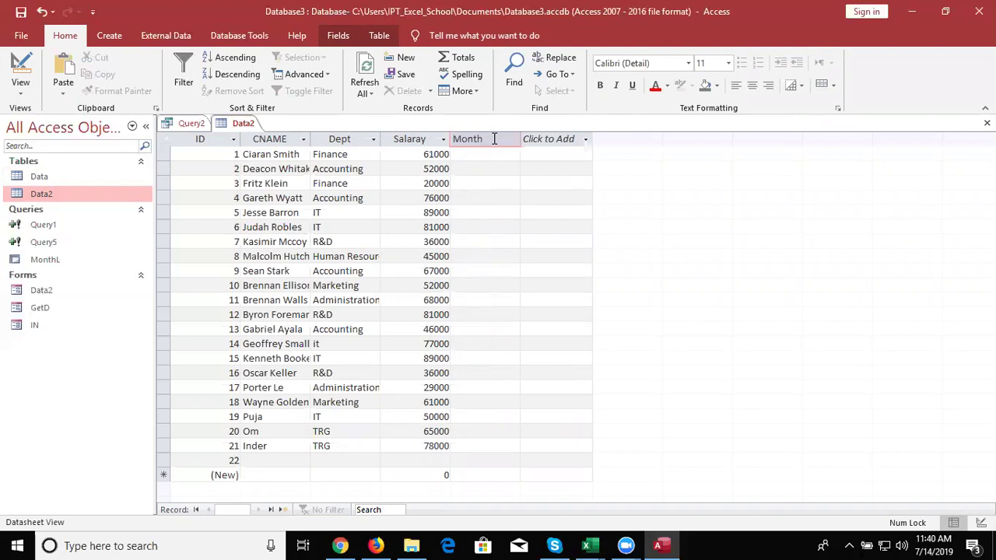
key(Return)
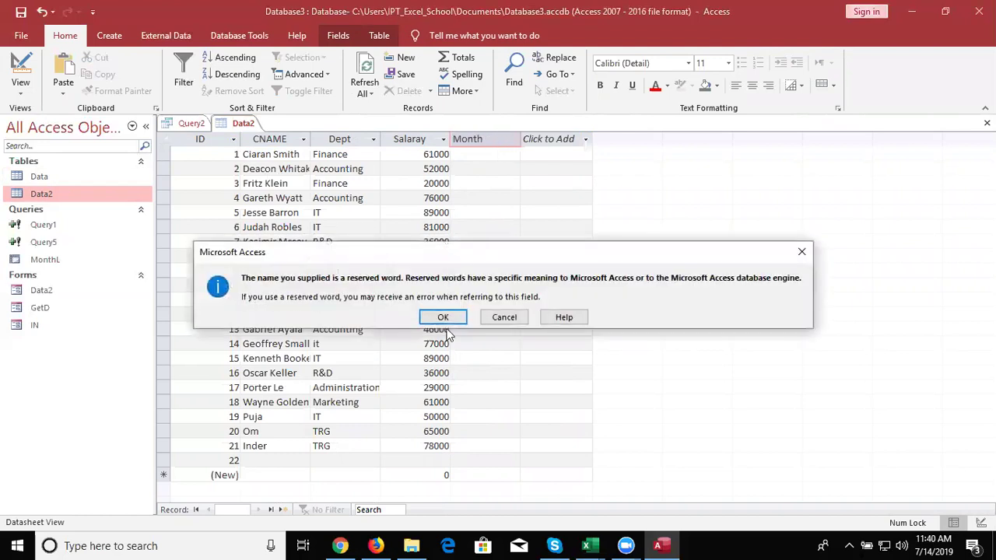
key(Escape)
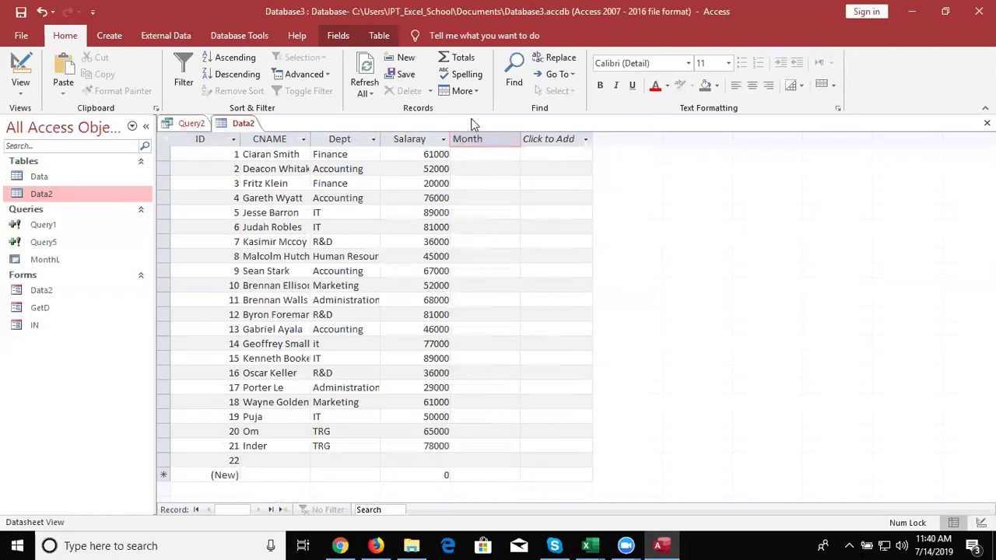
key(BackSpace)
key(BackSpace)
key(BackSpace)
text(SMonth)
key(Return)
key(Escape)
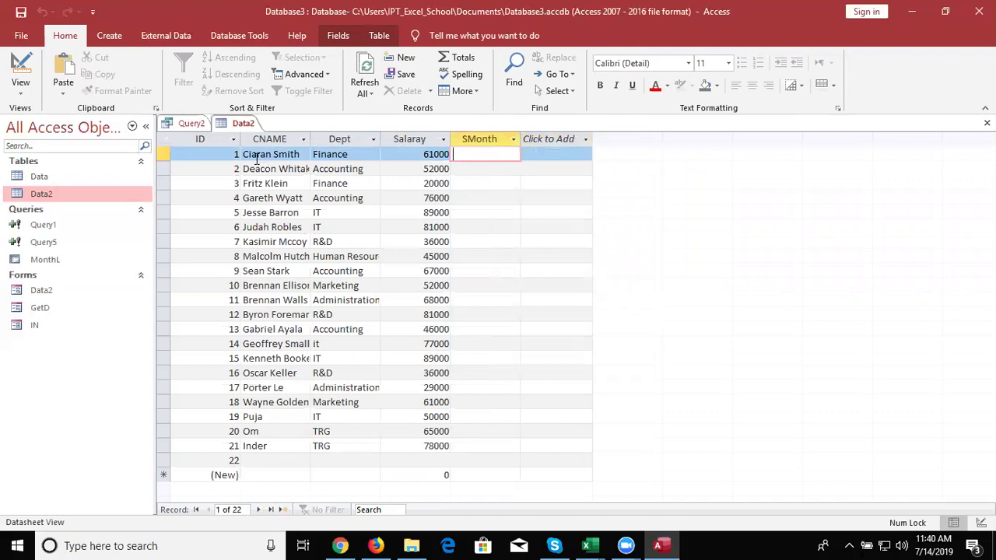
- Compare Data's Month values with Data2's empty SMonth cells, then close Data2
click(95, 175)
double_click(95, 174)
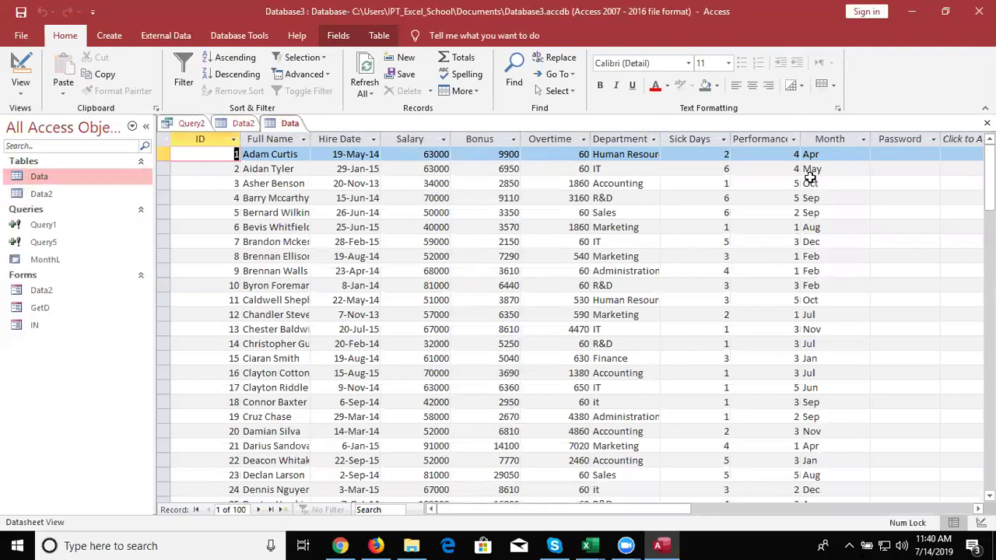
click(810, 179)
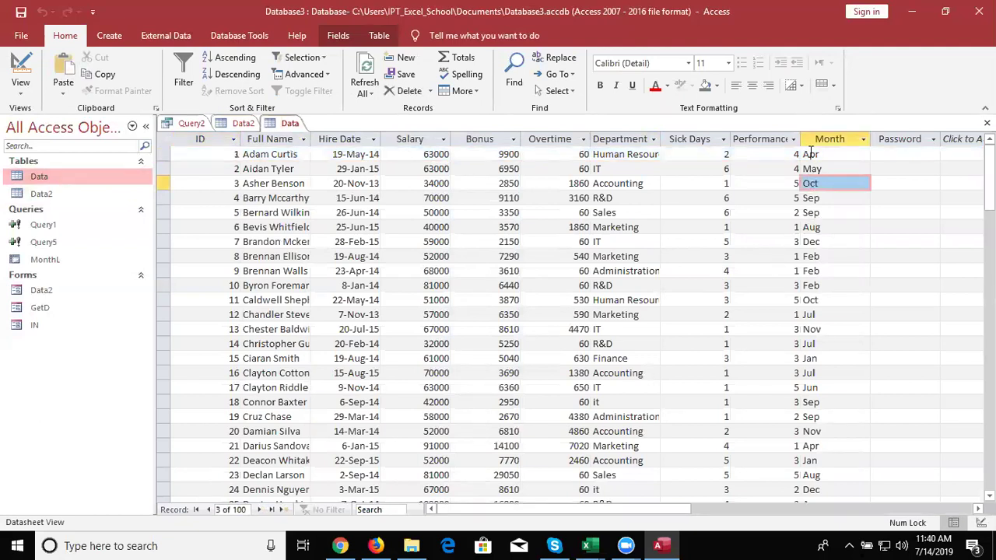
click(810, 154)
click(235, 155)
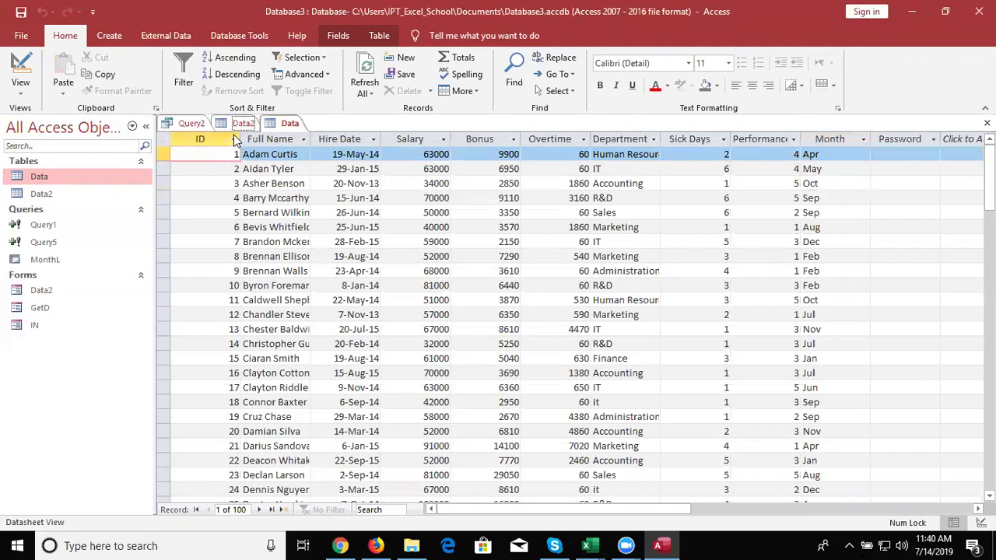
click(234, 129)
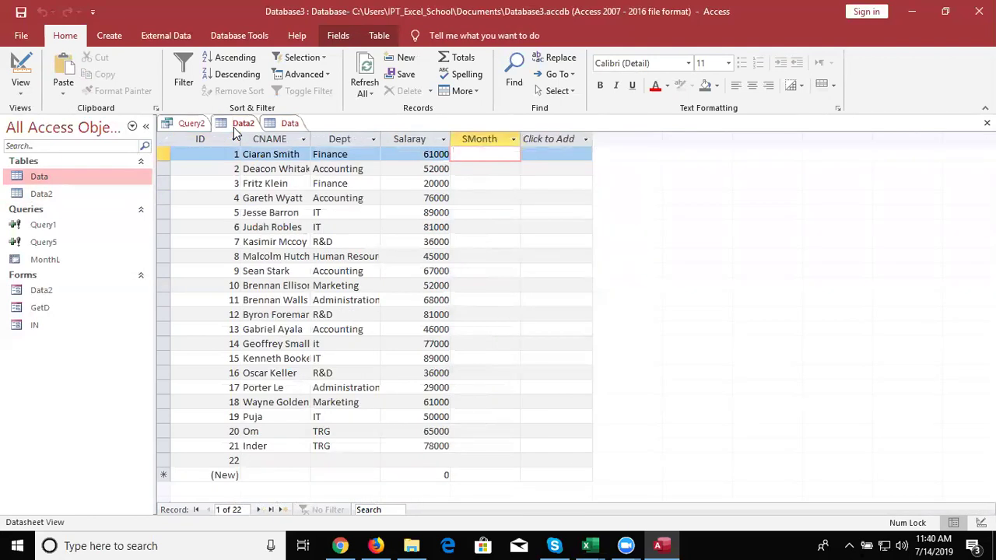
click(234, 156)
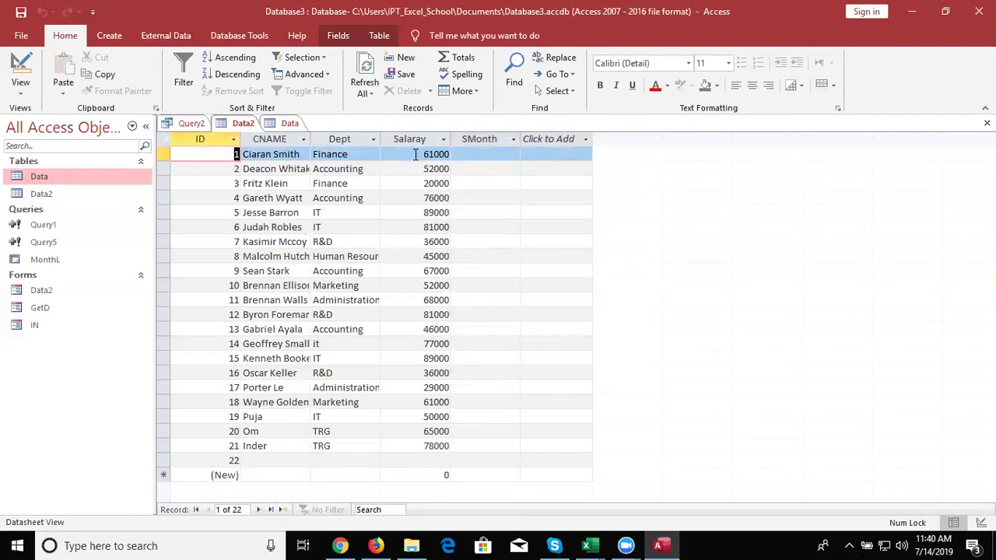
click(483, 155)
click(469, 179)
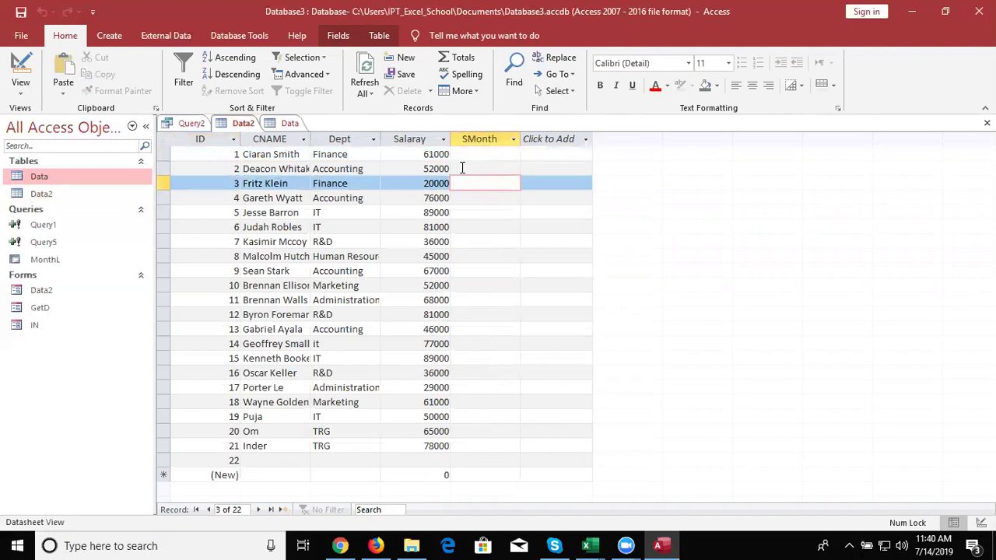
click(459, 167)
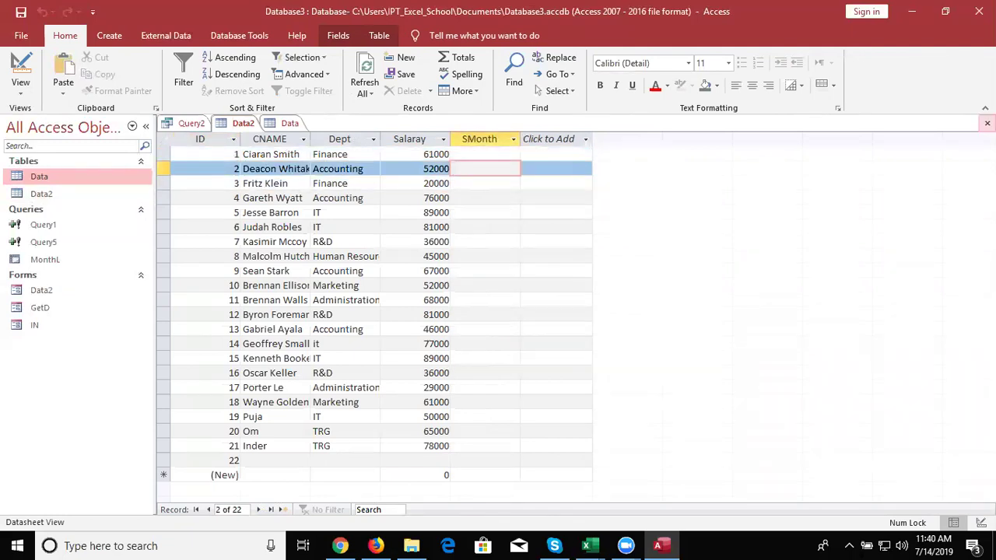
click(986, 123)
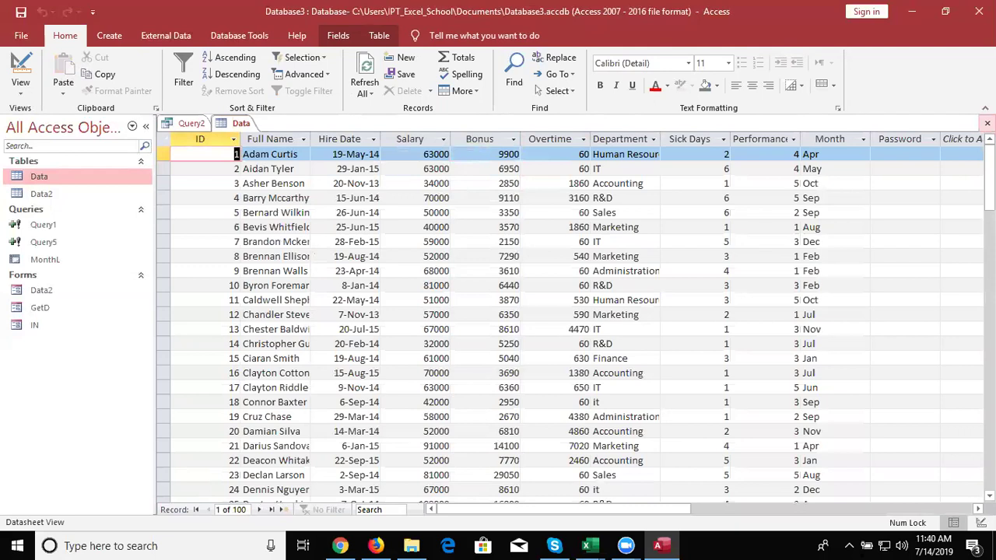
- Close the Data table and turn Query2 into an update query
click(987, 123)
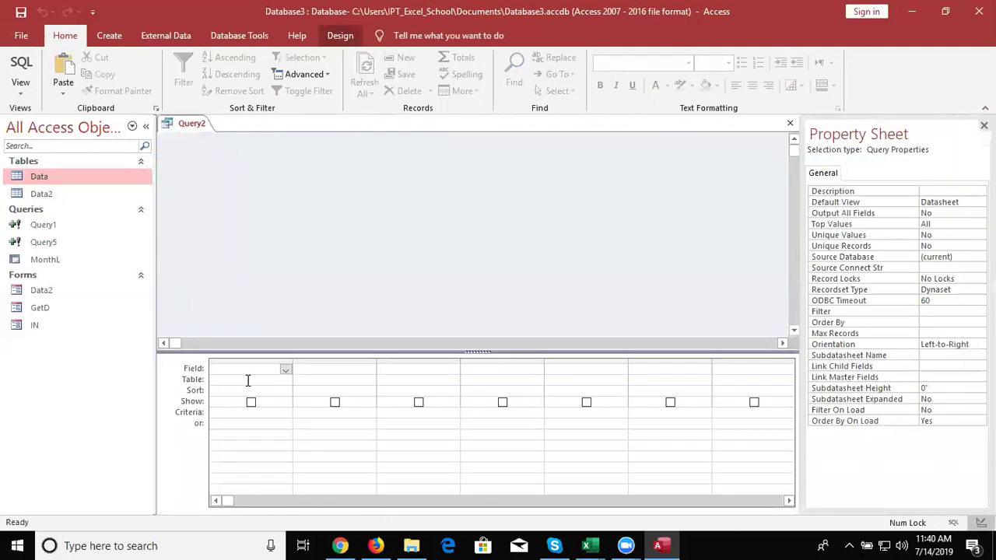
click(249, 379)
click(340, 35)
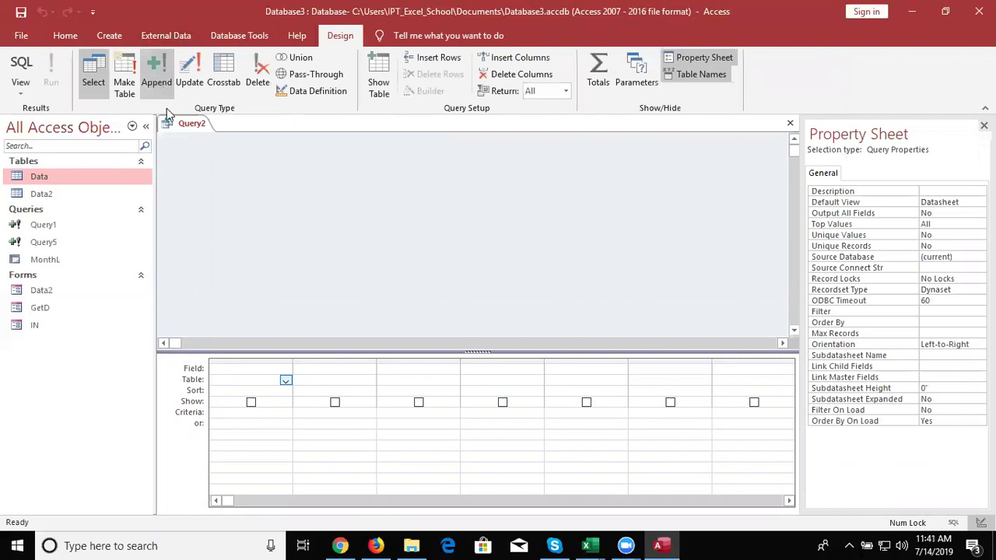
click(191, 88)
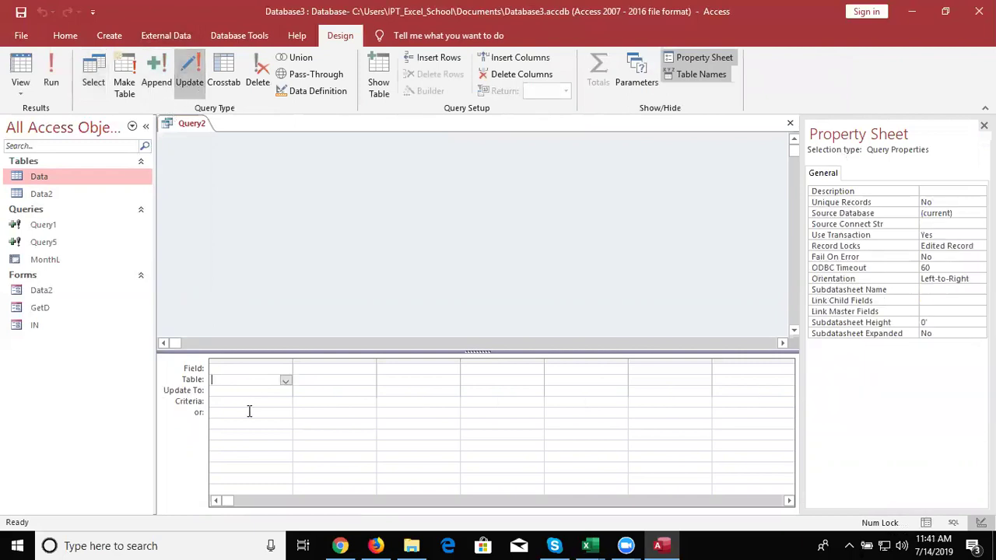
click(244, 368)
click(286, 371)
click(286, 370)
click(309, 181)
right_click(308, 182)
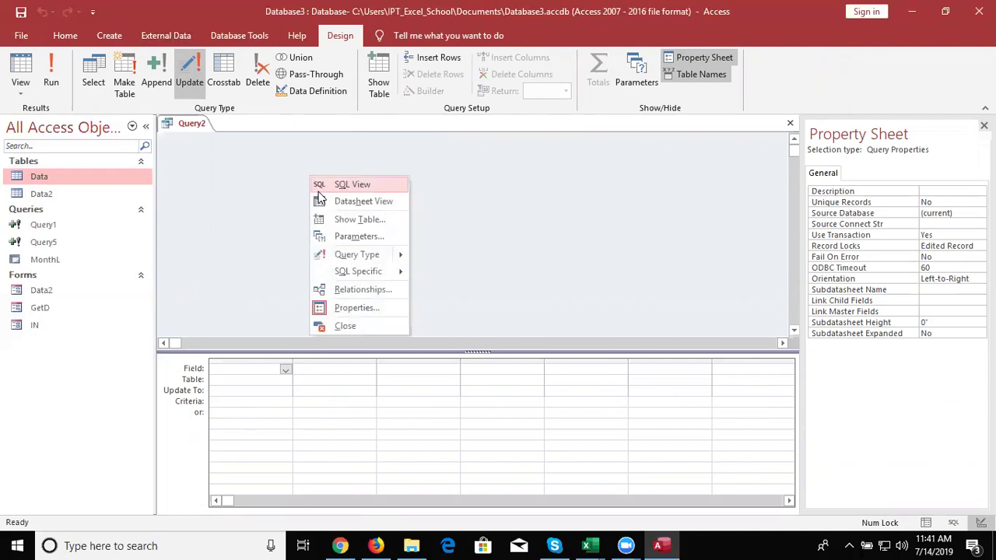
click(307, 151)
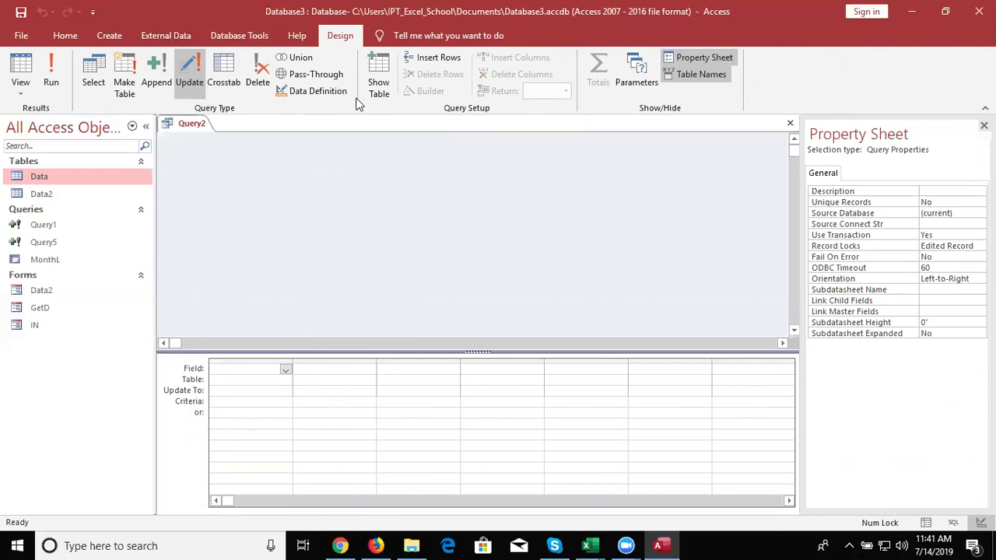
- Add the Data and Data2 tables to Query2 and place only Data2's SMonth in the grid
click(379, 86)
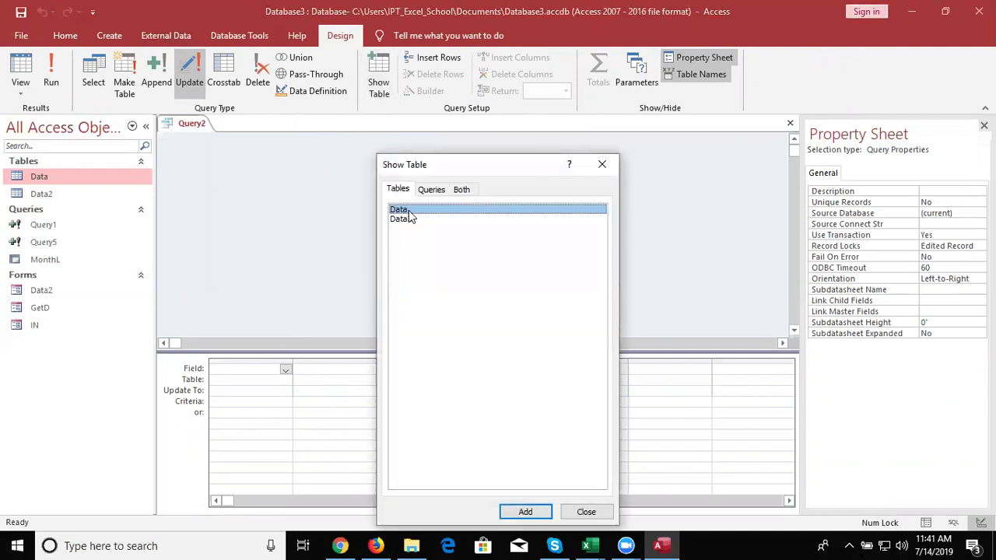
double_click(408, 211)
click(405, 219)
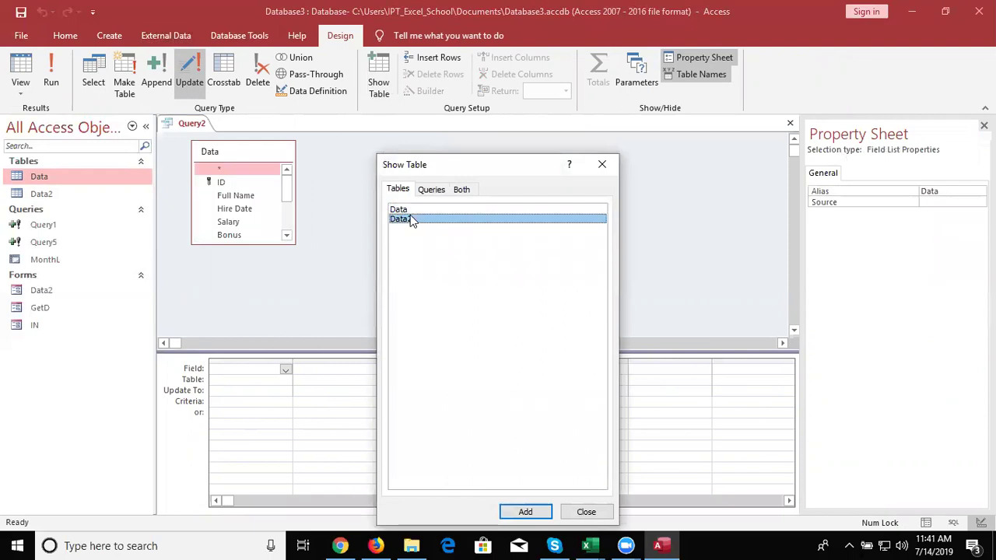
double_click(405, 219)
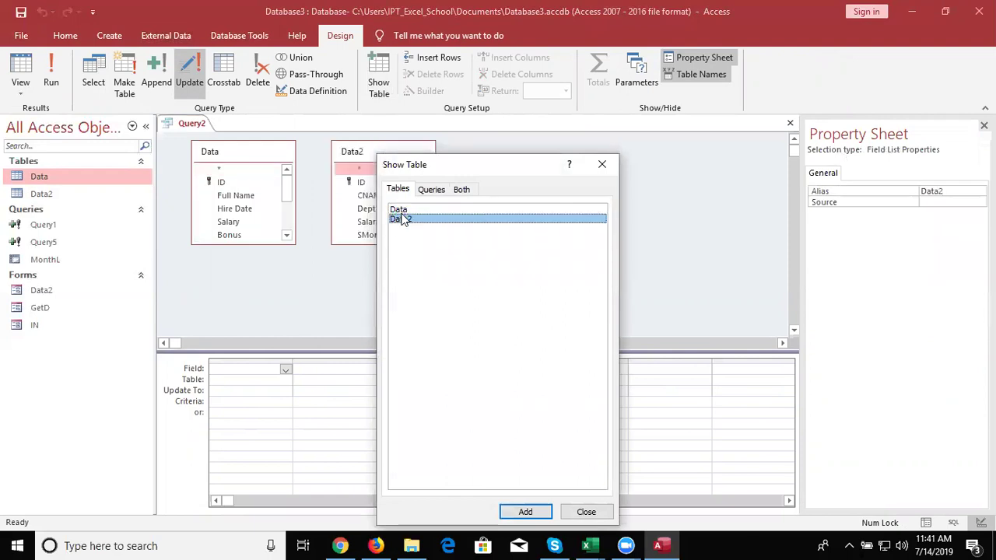
click(612, 174)
scroll(264, 210, down, 5)
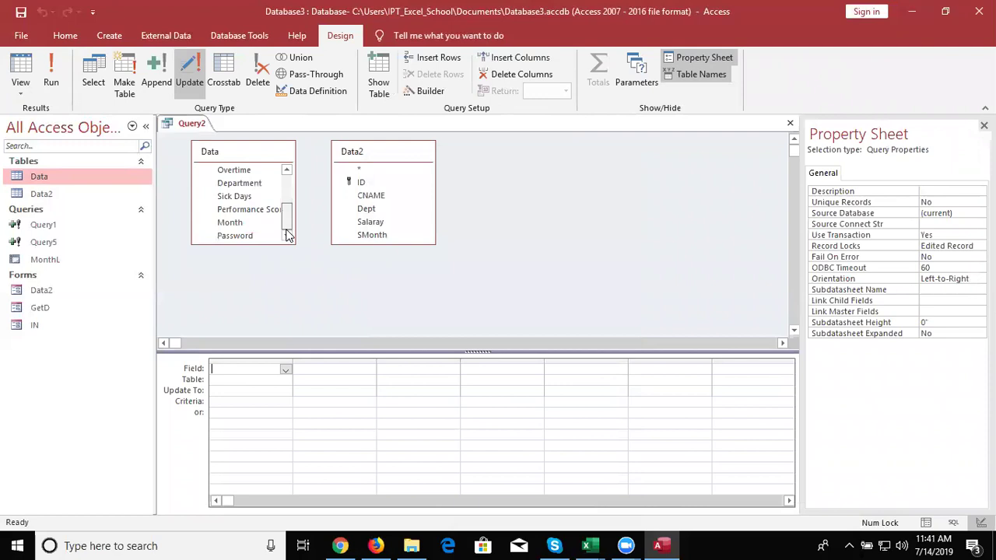
drag(269, 223, 243, 369)
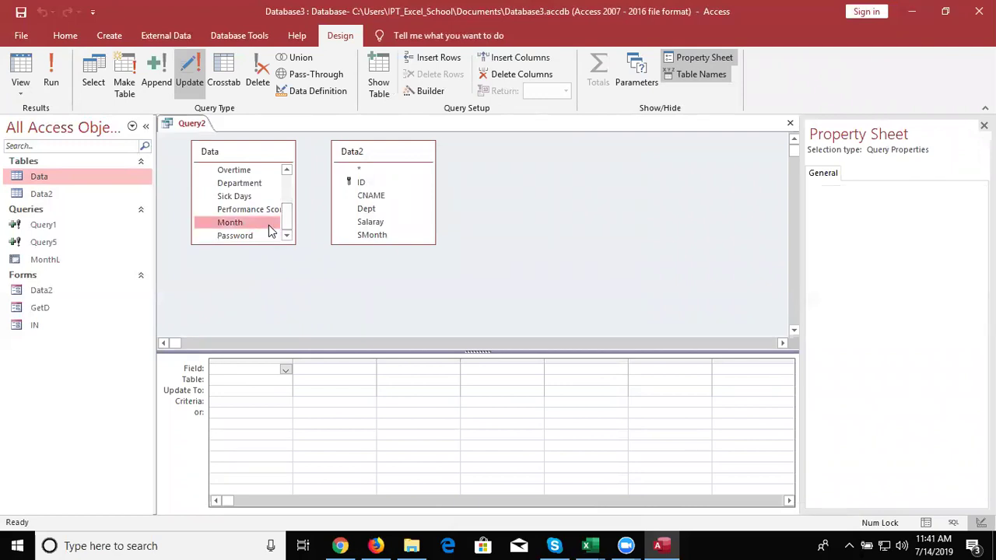
click(241, 392)
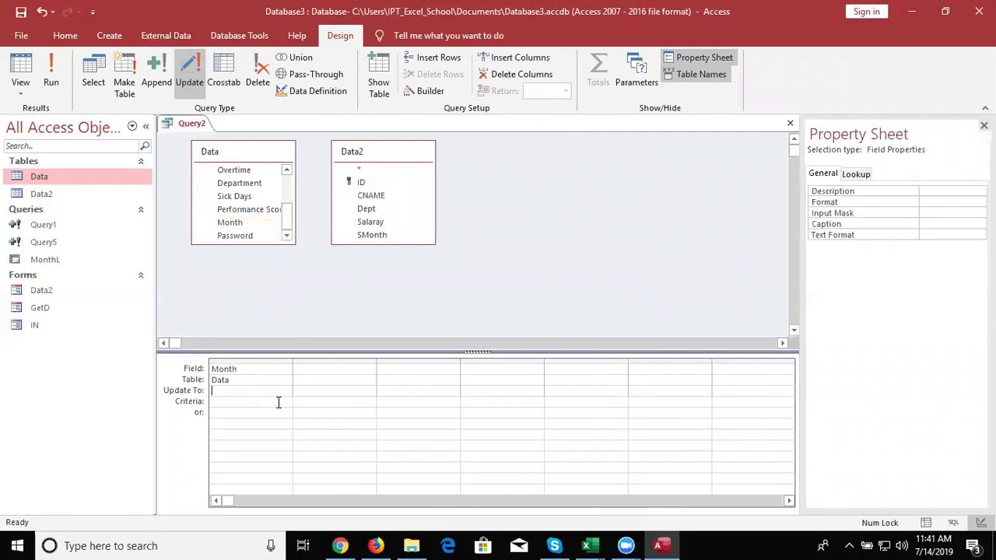
drag(382, 233, 235, 391)
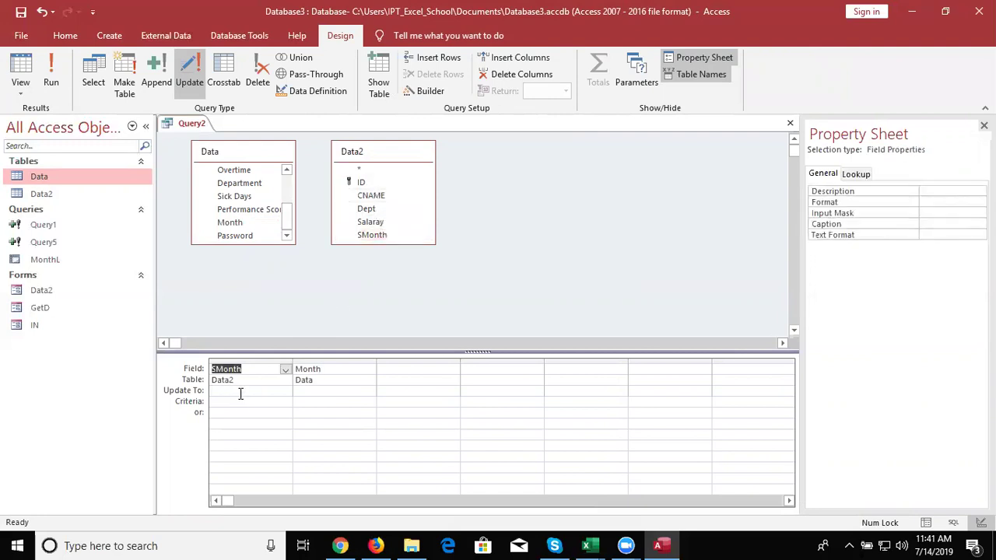
click(326, 369)
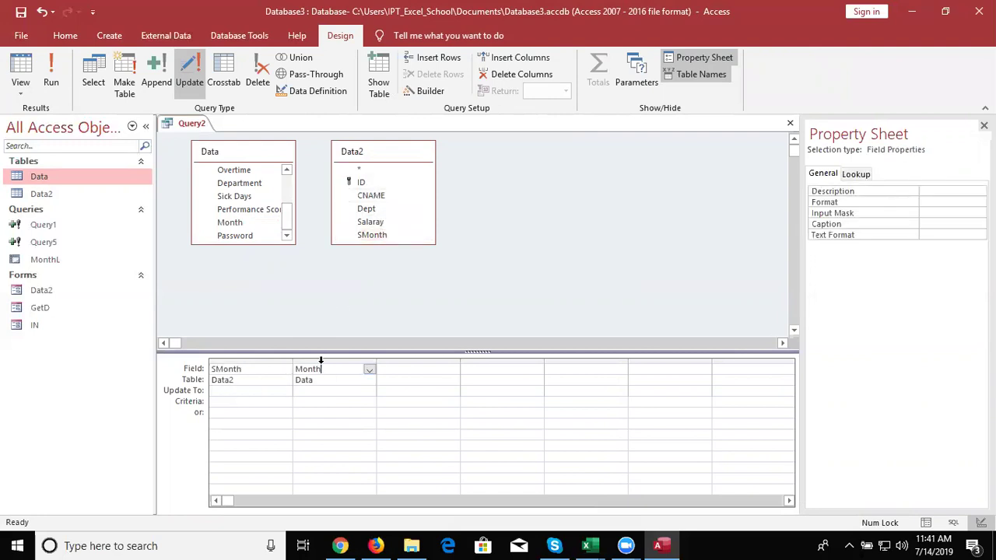
click(345, 360)
key(Delete)
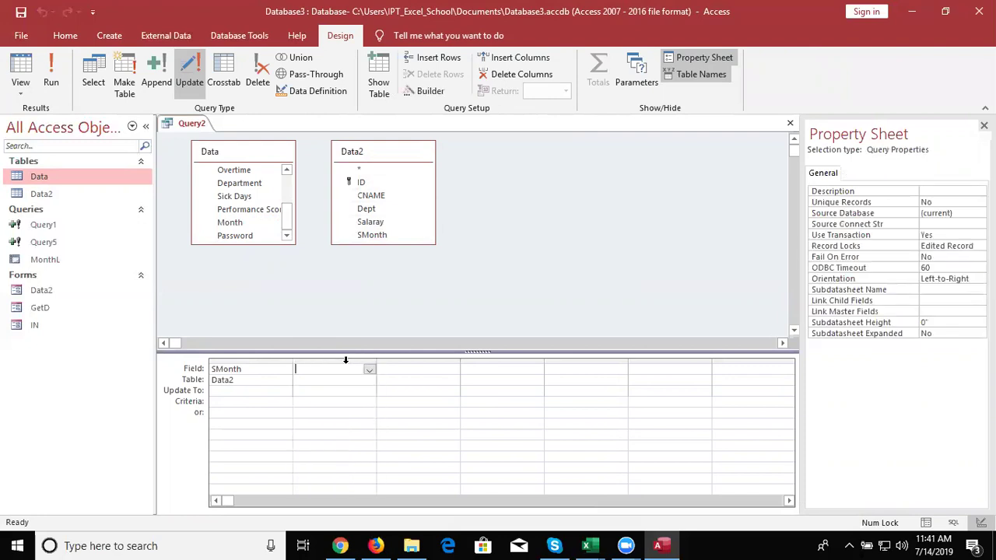
- Set SMonth's Update To value to [Data2].[SMonth]
click(217, 392)
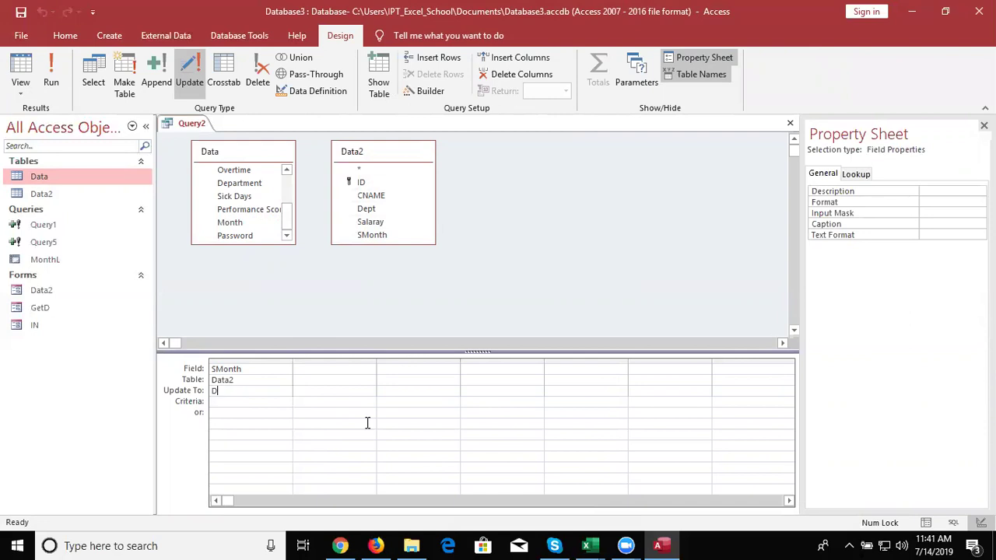
text(ata)
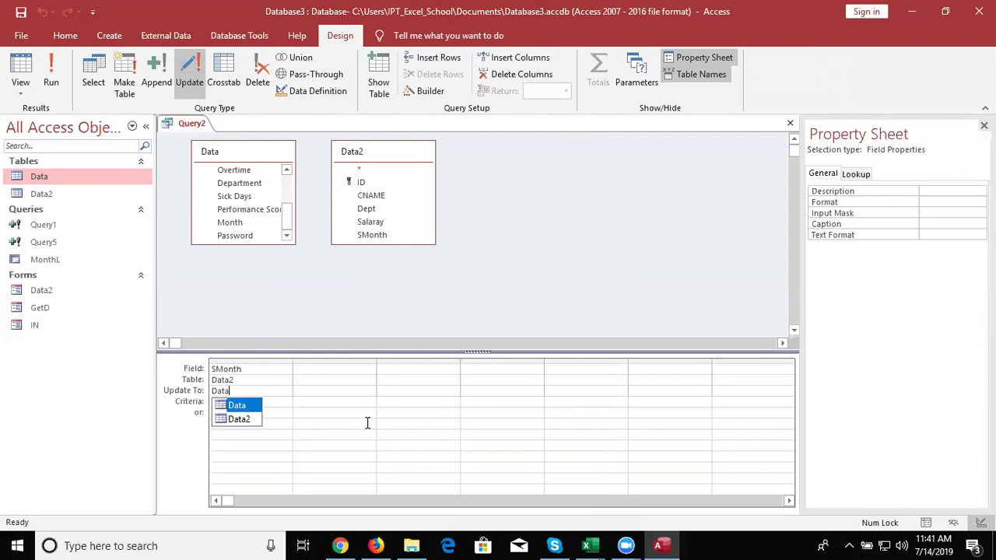
key(Down)
key(Return)
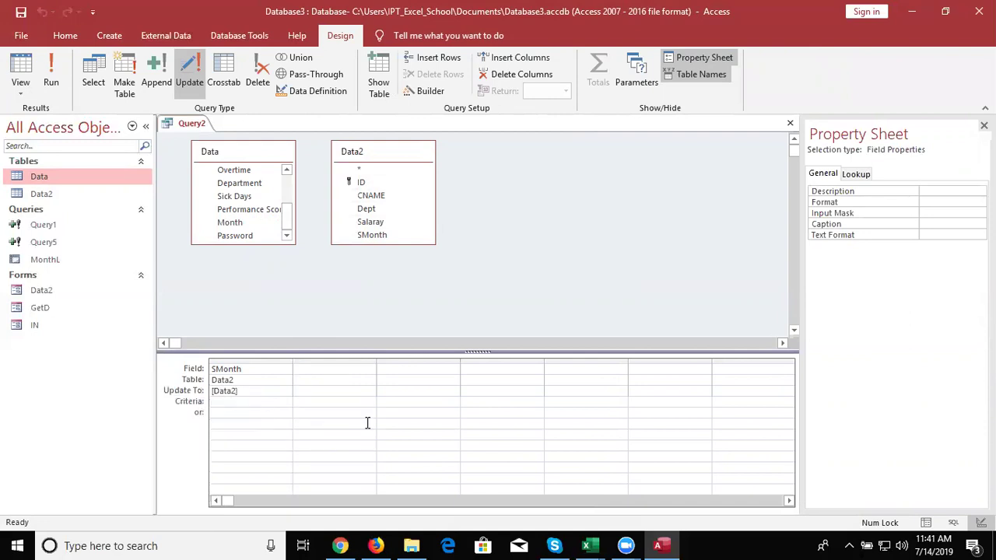
text(.)
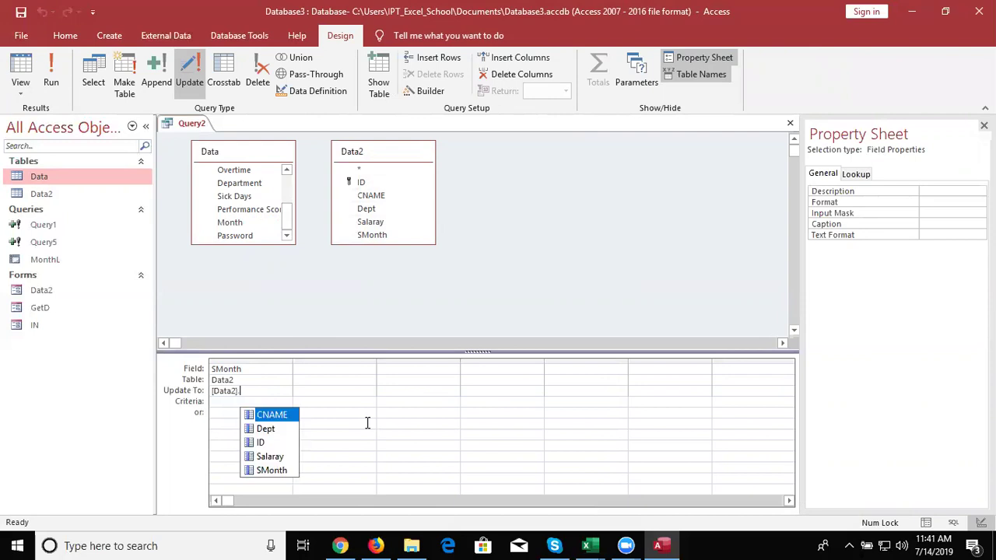
key(Down)
key(Down)
key(Down)
key(Down)
key(Return)
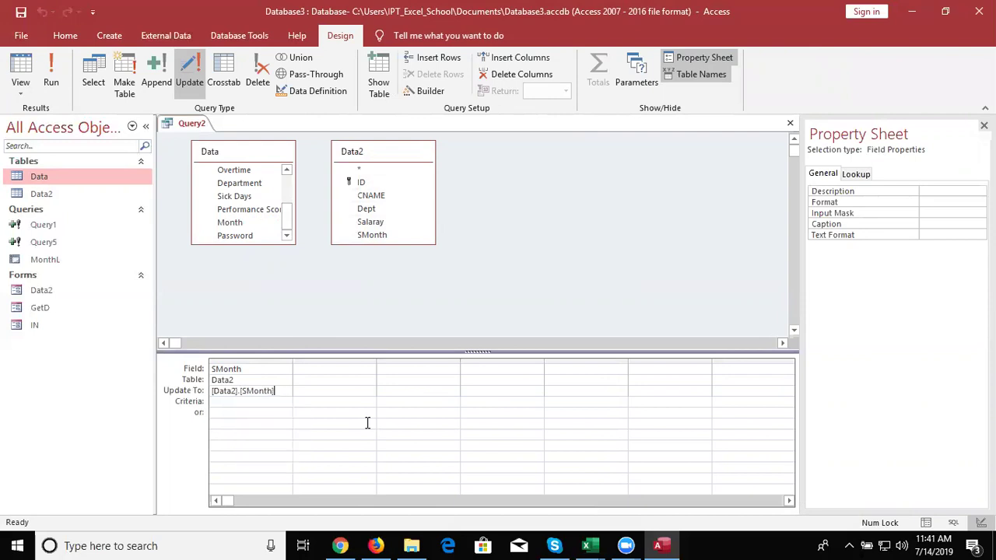
click(369, 370)
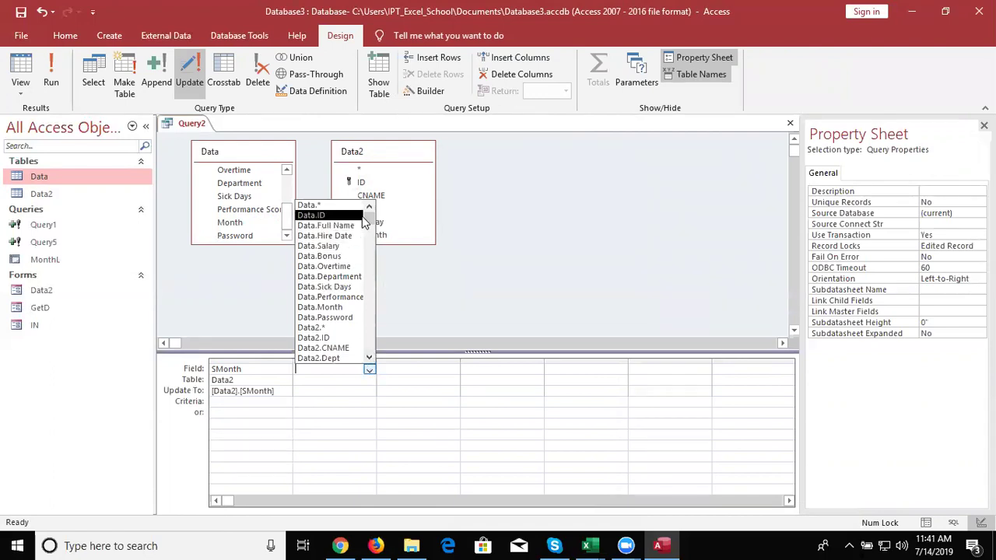
- Enter [Data].[ID]=[Data2].[ID] as the SMonth column's criteria using autocomplete suggestions
click(254, 404)
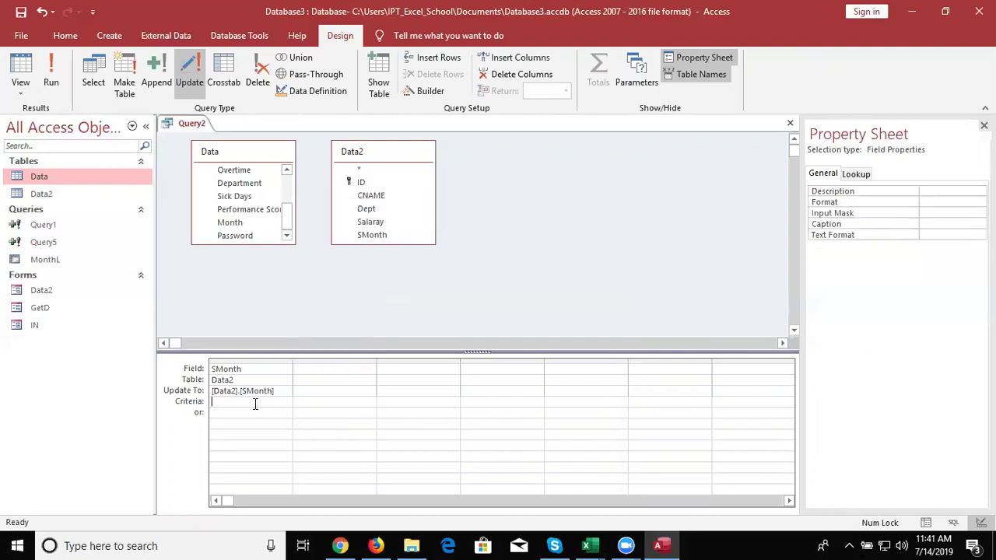
text(da)
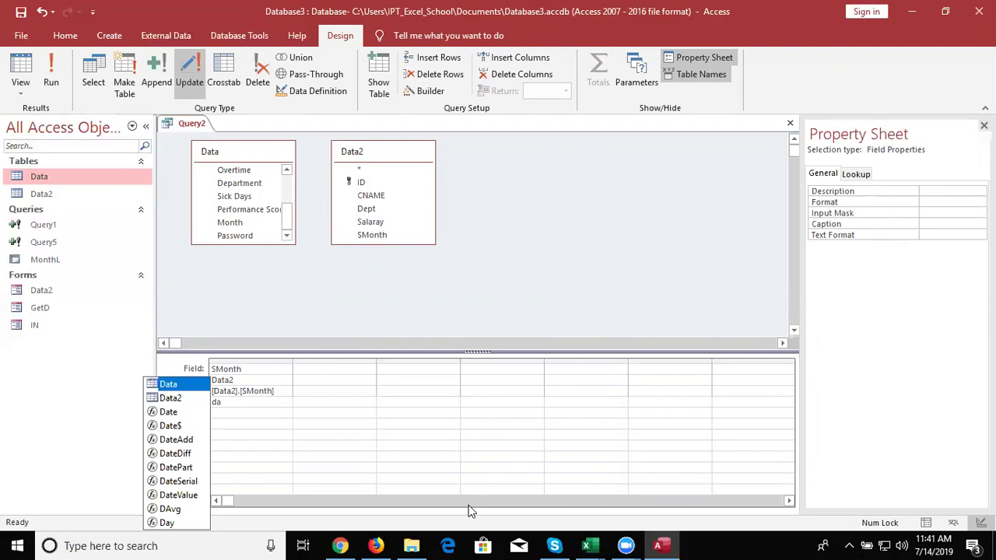
key(Return)
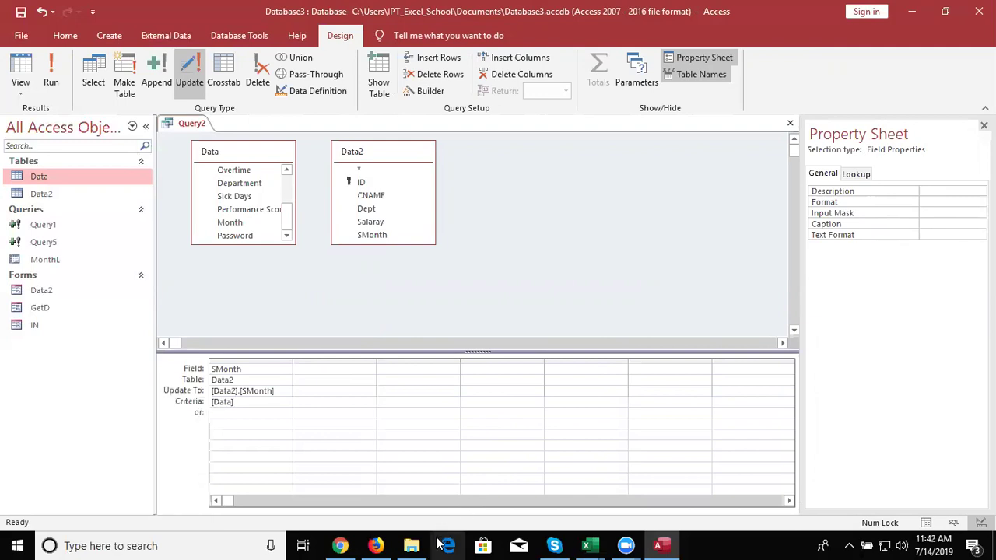
text(.i)
key(Return)
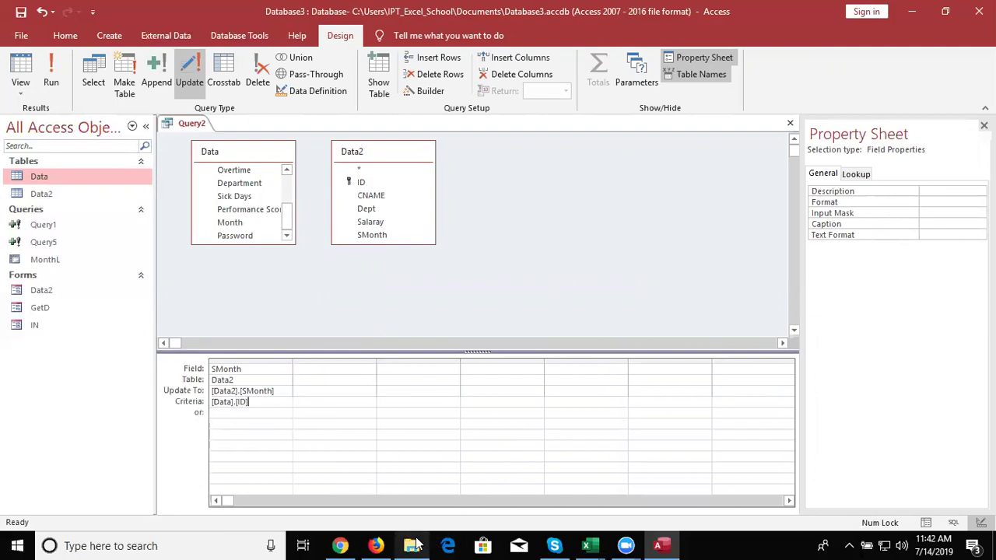
text(=)
text(dat)
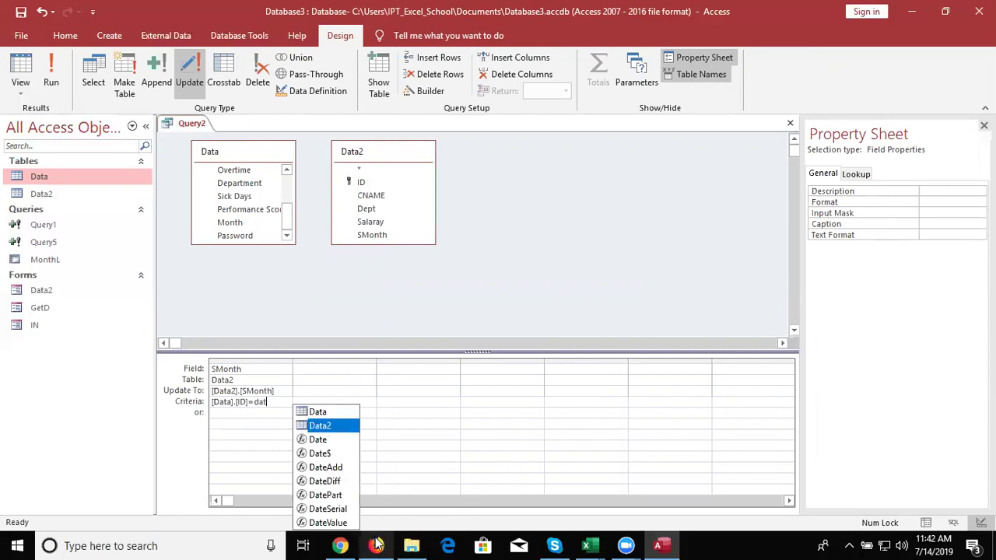
key(Return)
text(.)
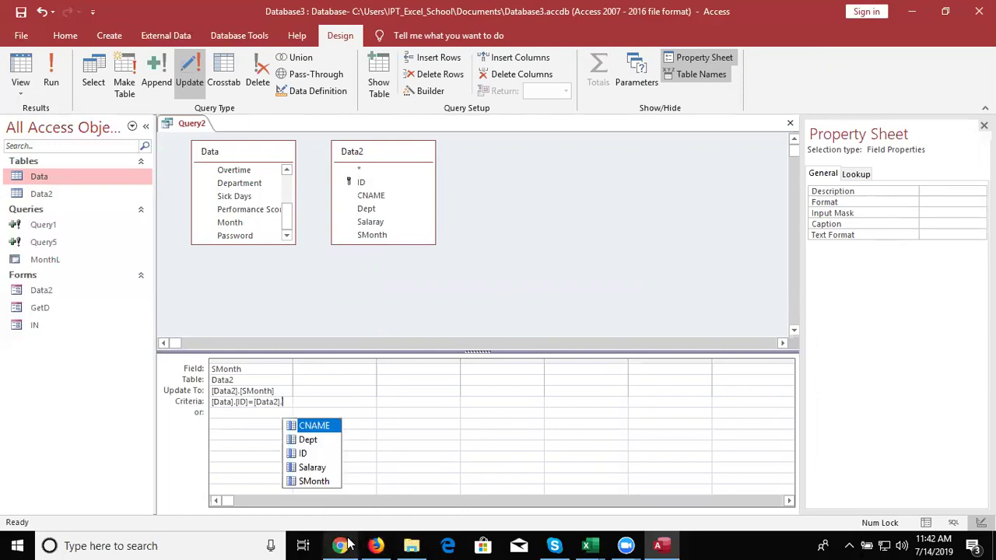
key(Down)
key(Down)
key(Return)
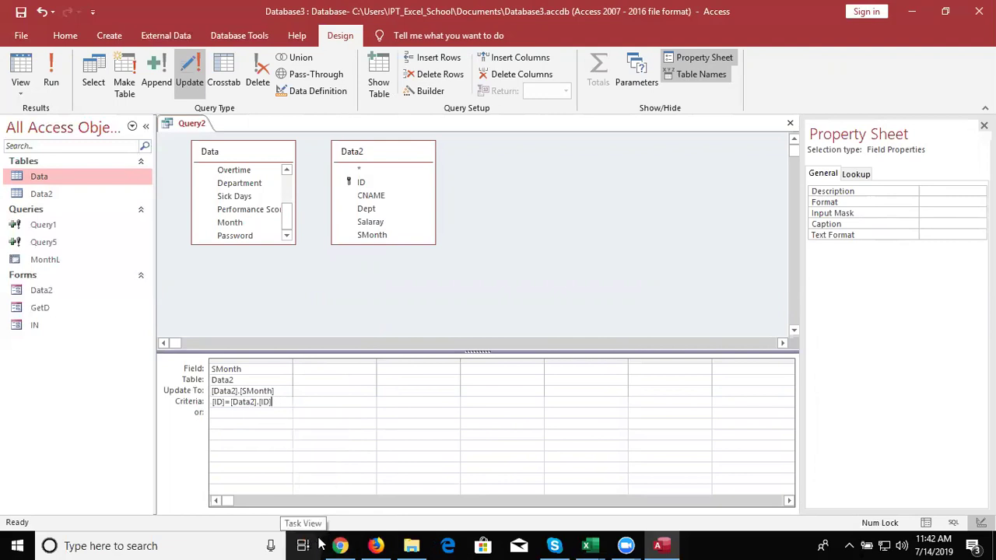
- Close the Query2 design and agree to save its changes
click(231, 445)
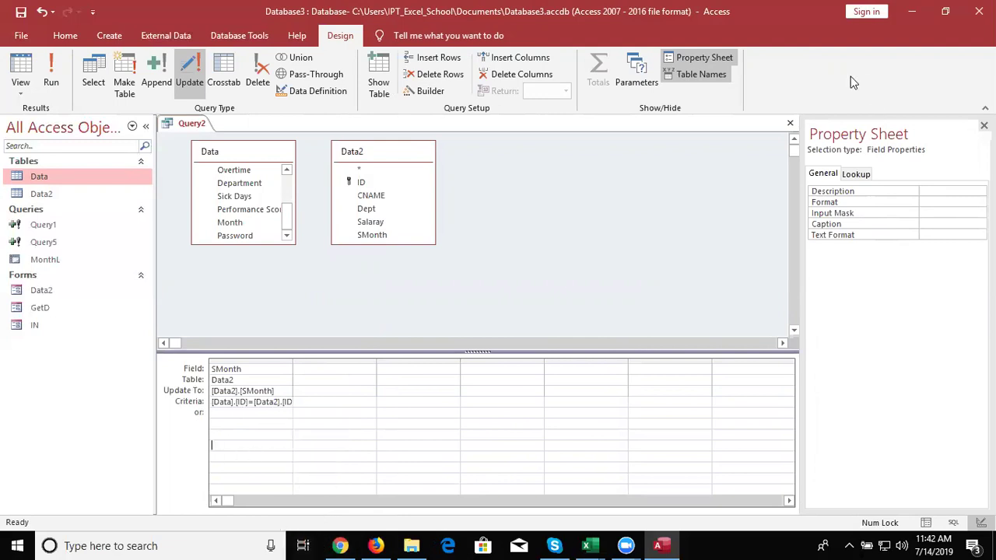
click(789, 123)
click(442, 313)
- Save Query2, run it to update 22 rows, then open the Data2 table
click(492, 213)
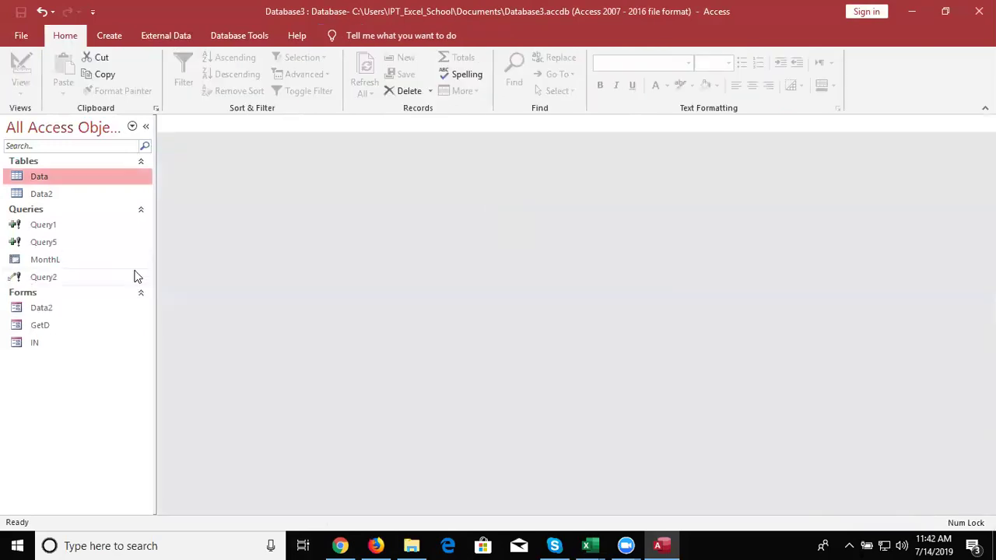
double_click(126, 278)
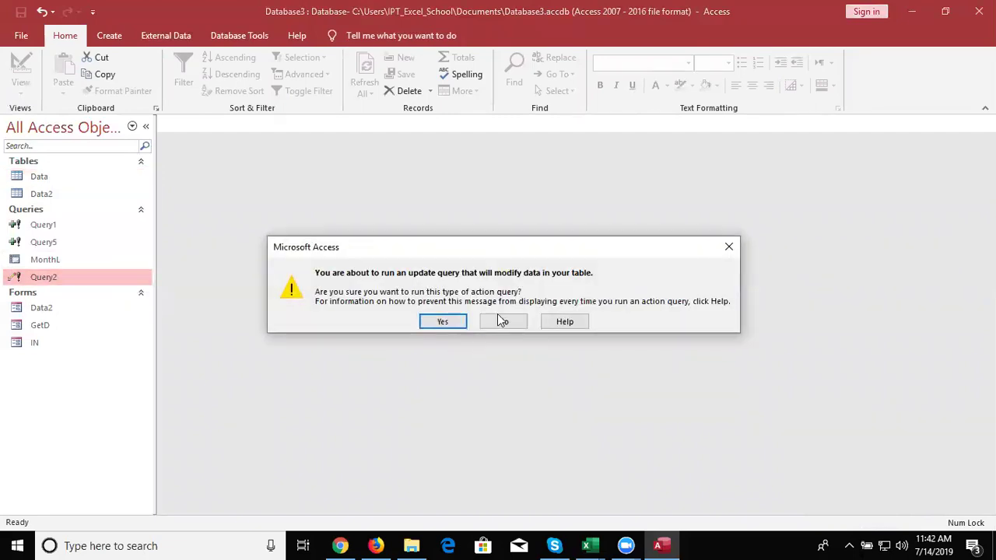
click(452, 322)
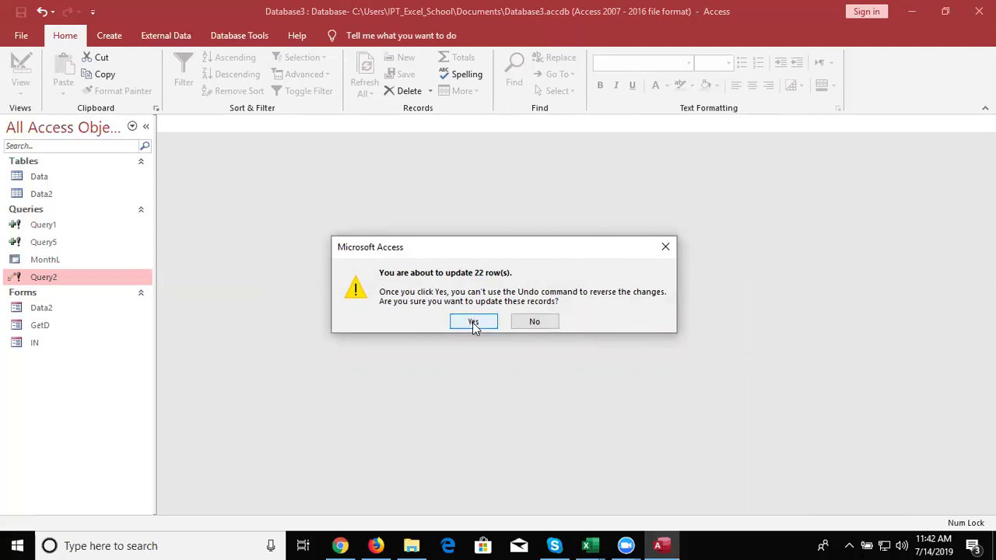
click(474, 323)
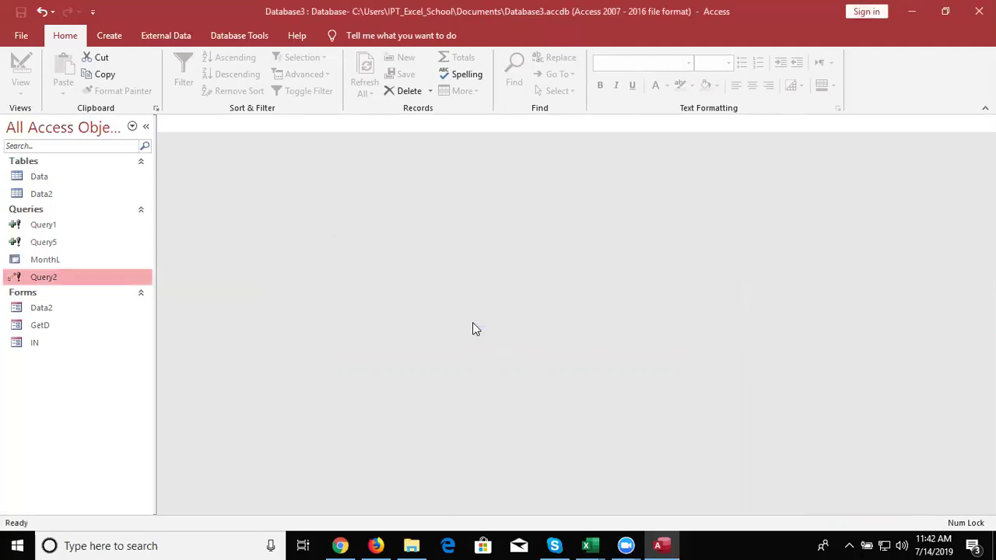
double_click(76, 200)
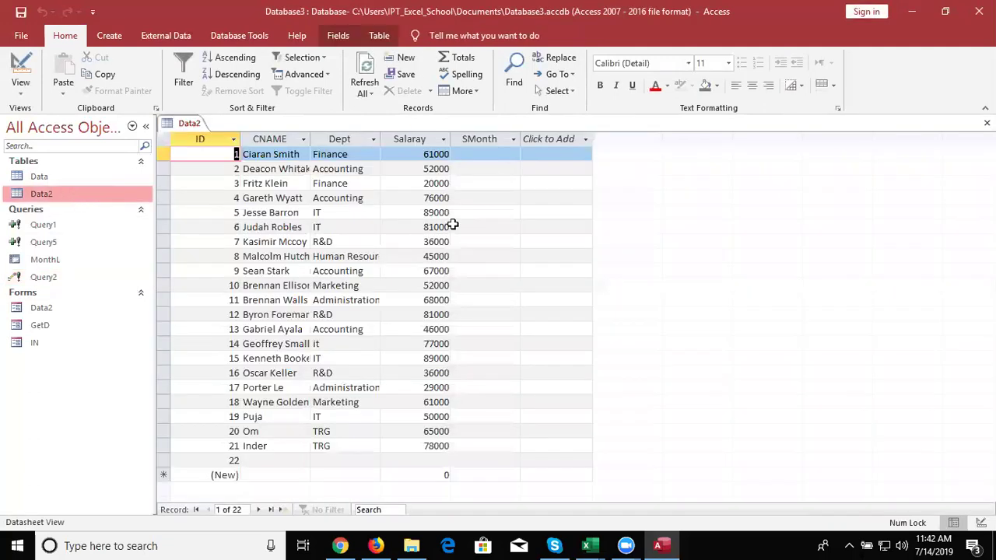
- Open the Data table and check its Month values, such as Dec and May
click(91, 177)
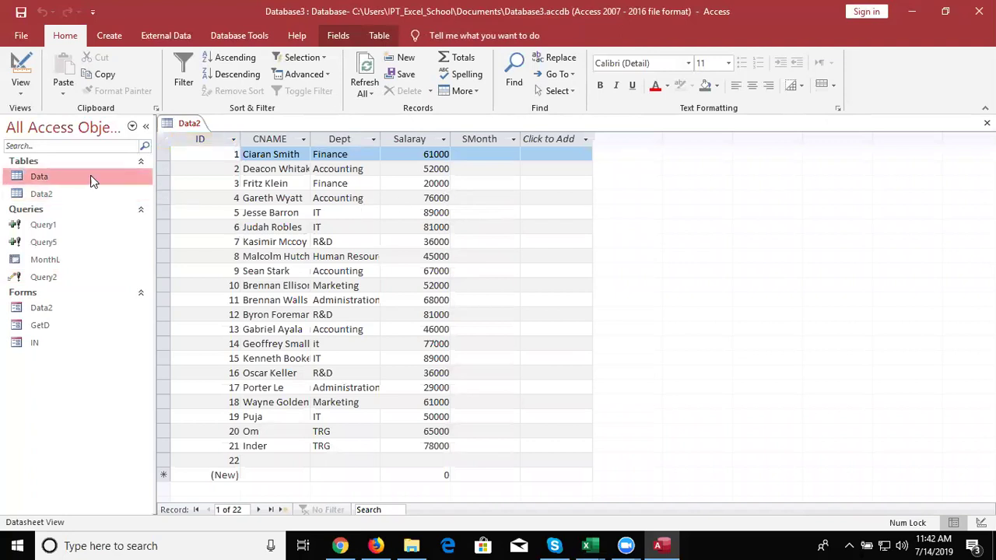
double_click(90, 177)
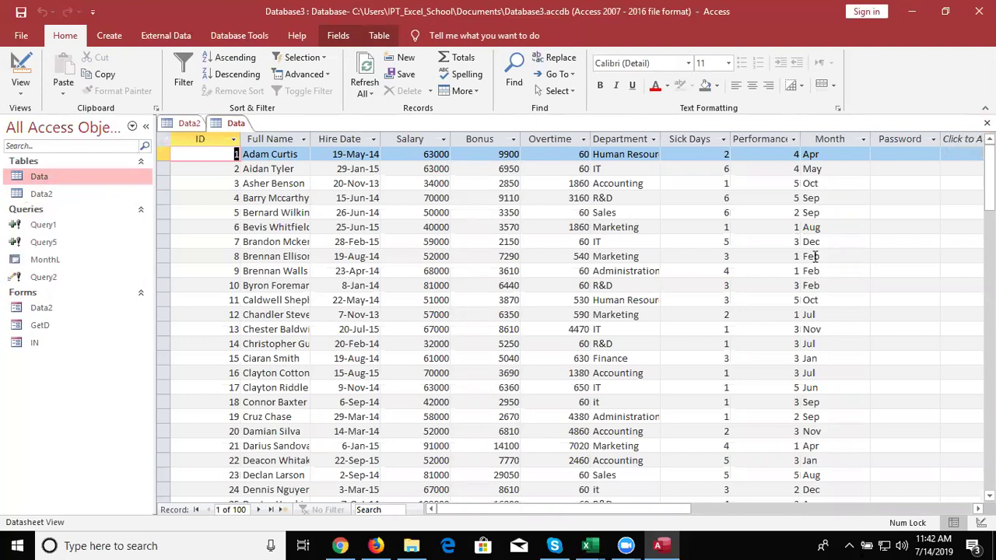
click(842, 239)
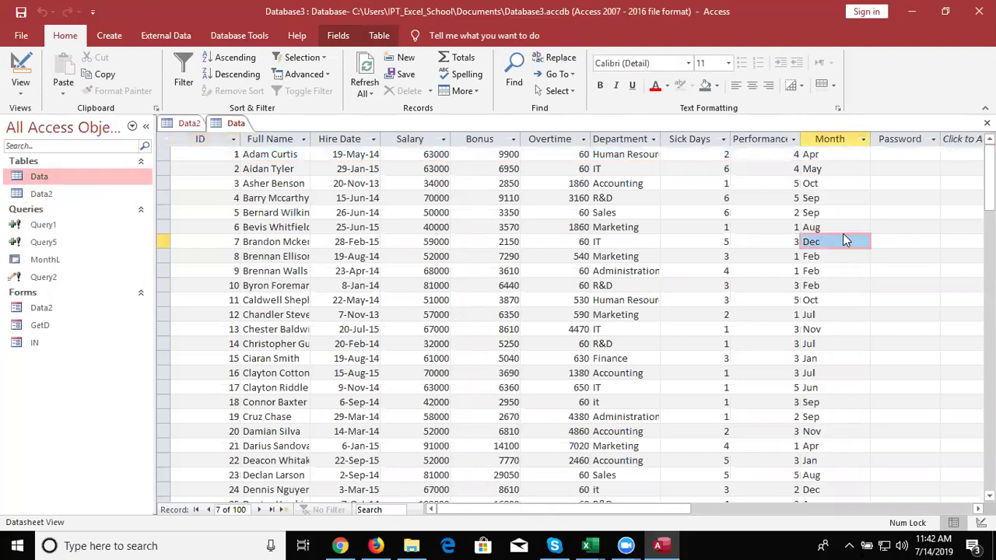
click(843, 172)
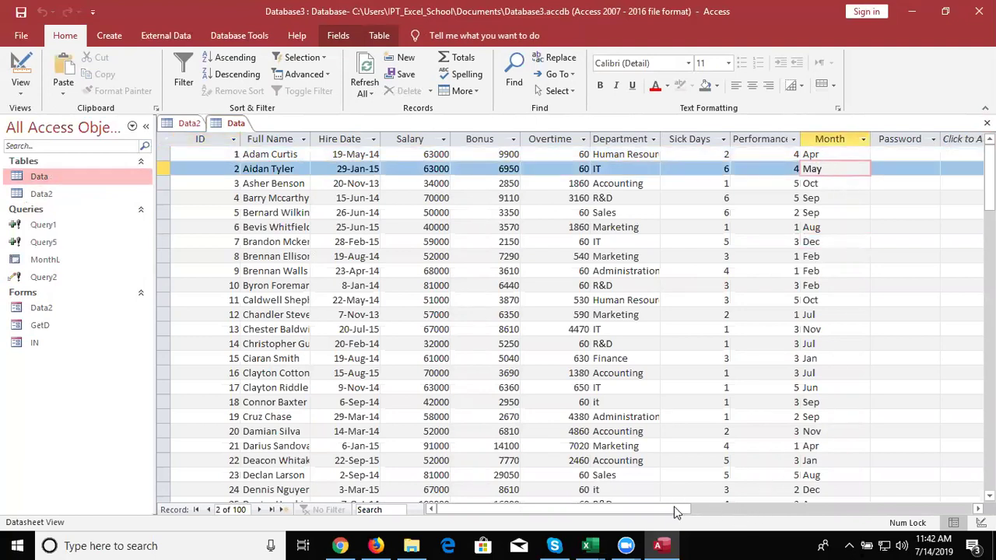
mouse_move(674, 512)
mouse_down()
mouse_move(698, 524)
mouse_move(667, 495)
mouse_up()
- Check Data2's SMonth column, then close both the Data2 and Data tables
double_click(66, 195)
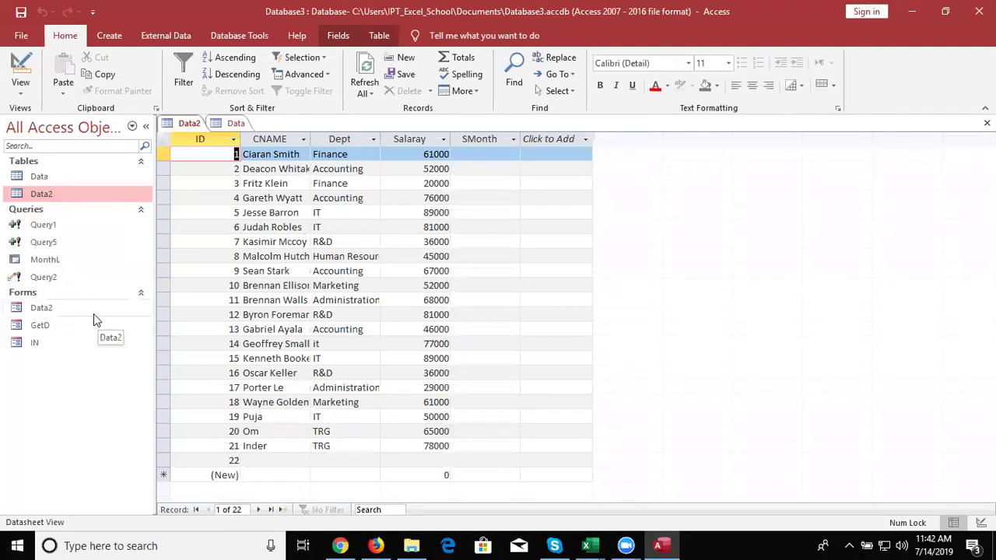
click(490, 140)
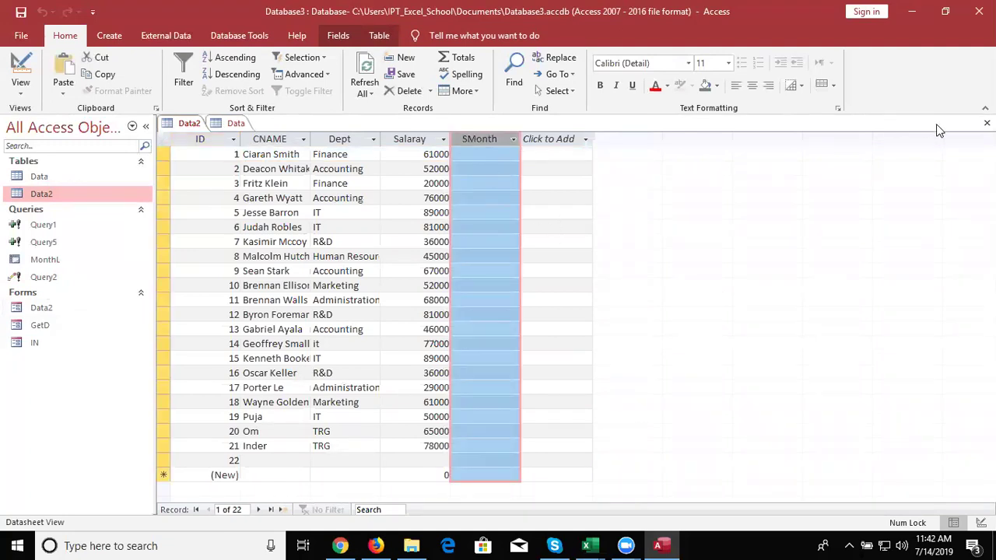
click(987, 123)
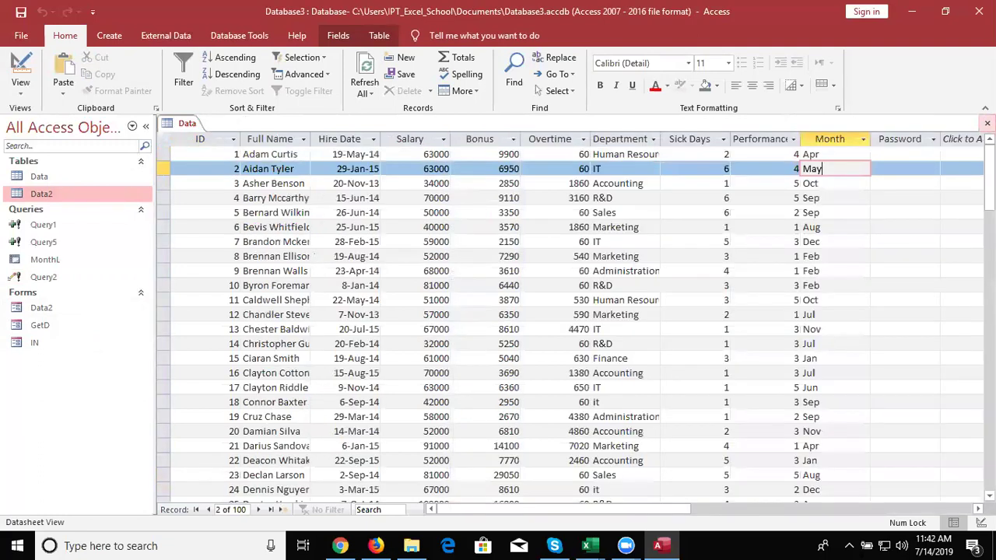
click(987, 123)
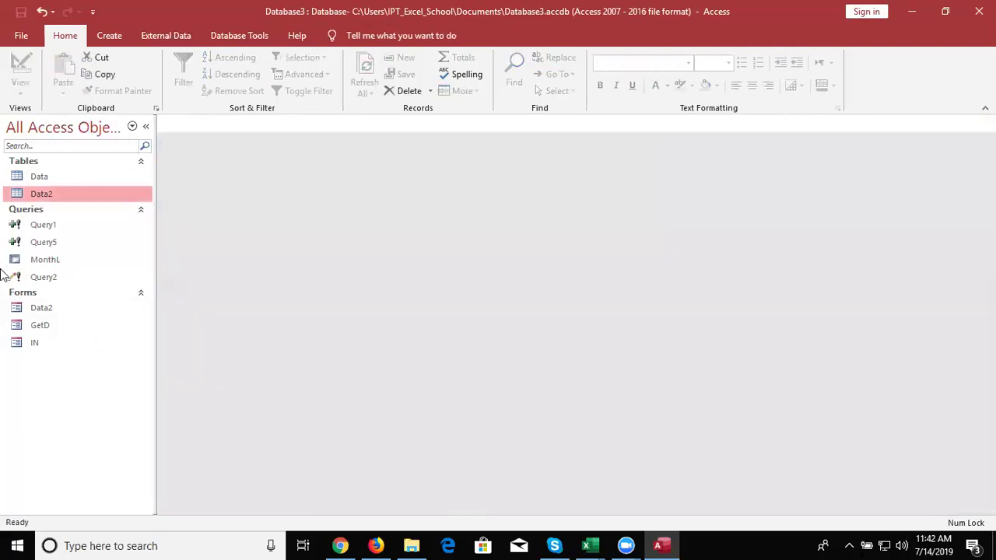
- Open Query2 in Design View, inspect the [Data2].[ID] criteria, then switch to SQL View
click(59, 277)
right_click(60, 277)
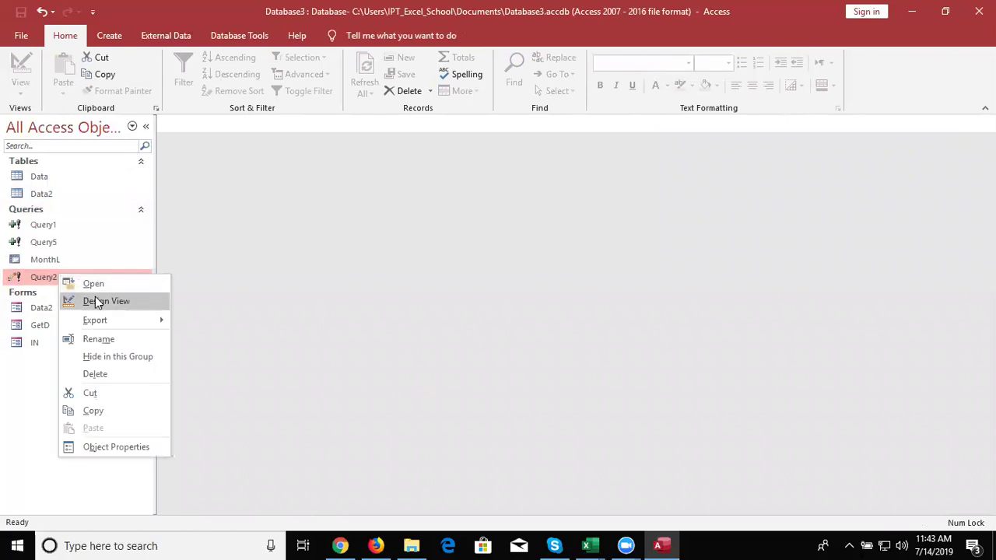
click(100, 302)
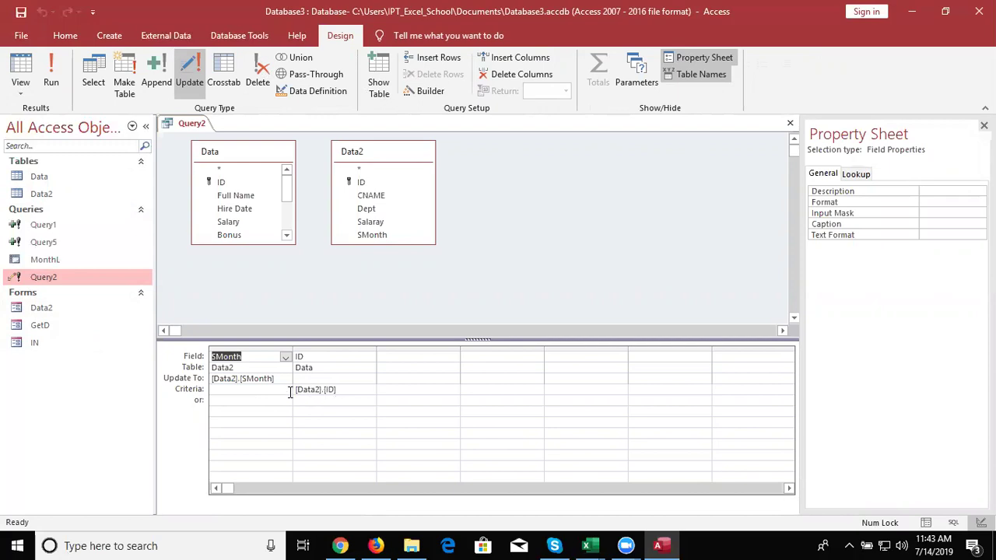
click(340, 391)
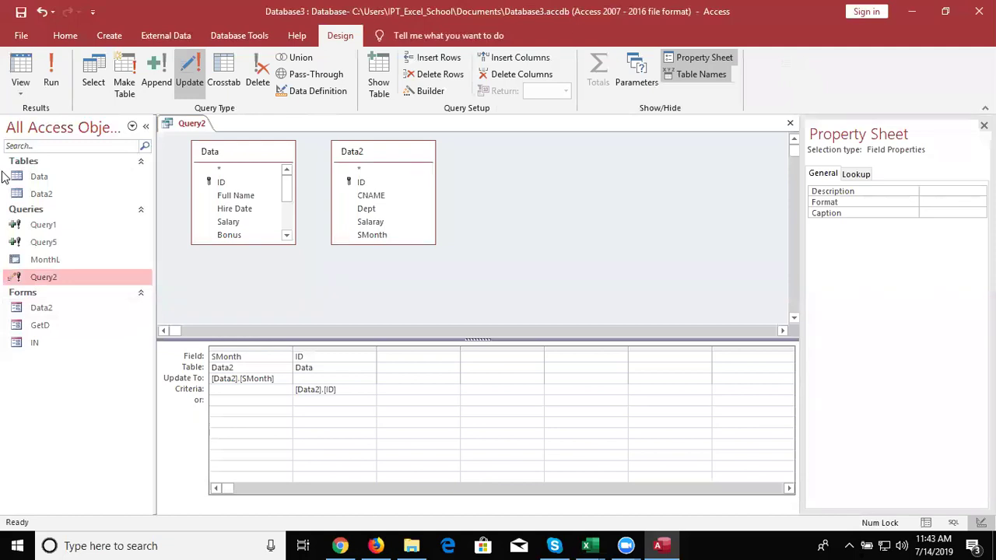
click(22, 87)
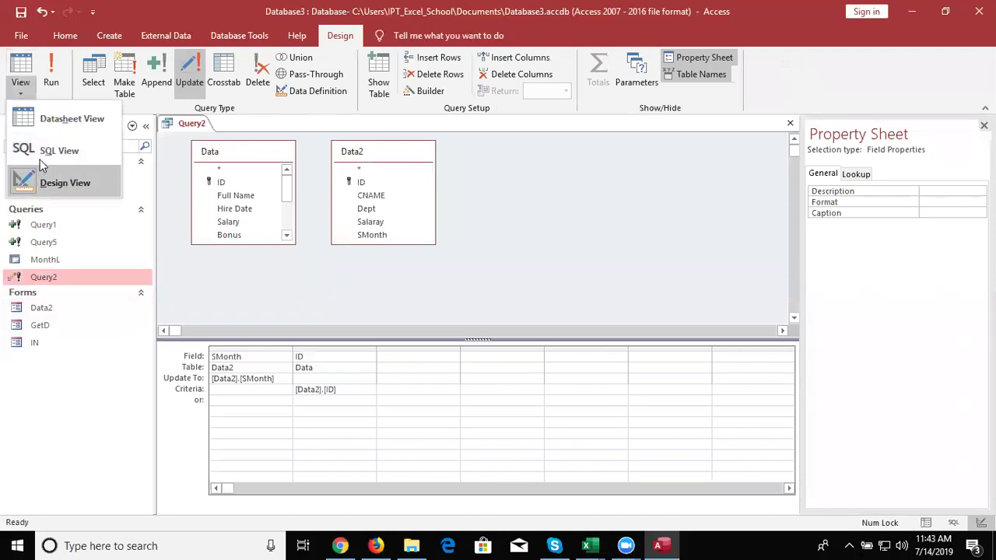
click(39, 150)
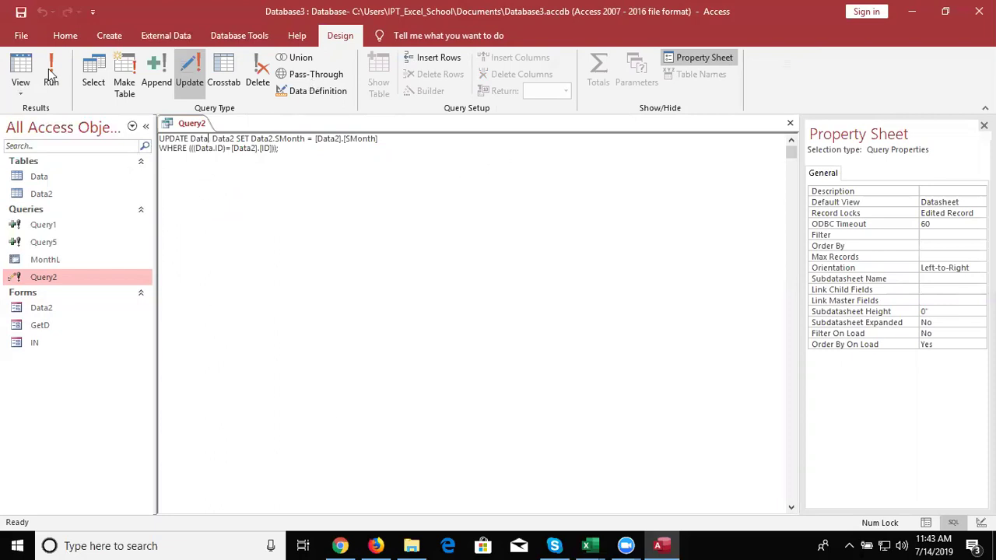
- Switch Query2 to Design View and pick the Month field from the Data table
click(20, 89)
click(36, 180)
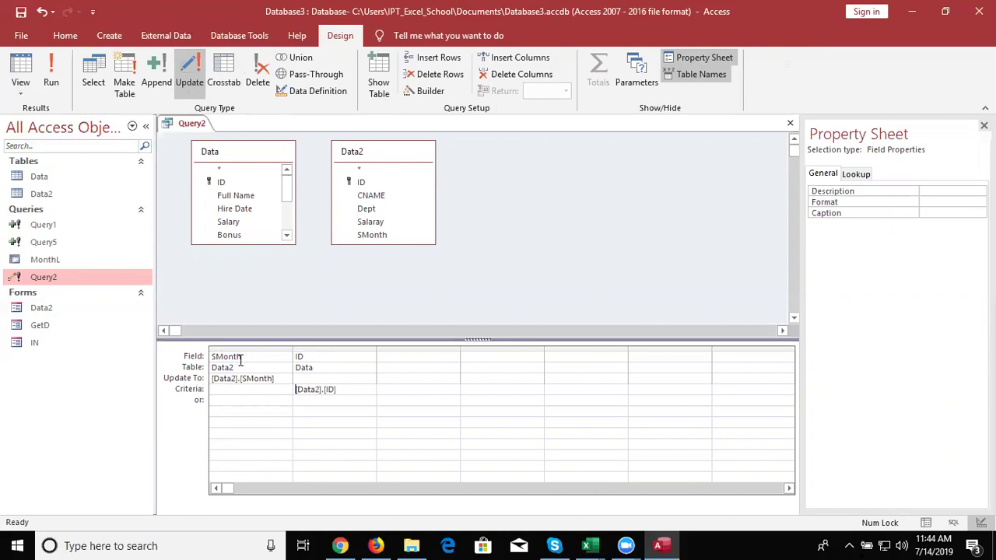
click(247, 357)
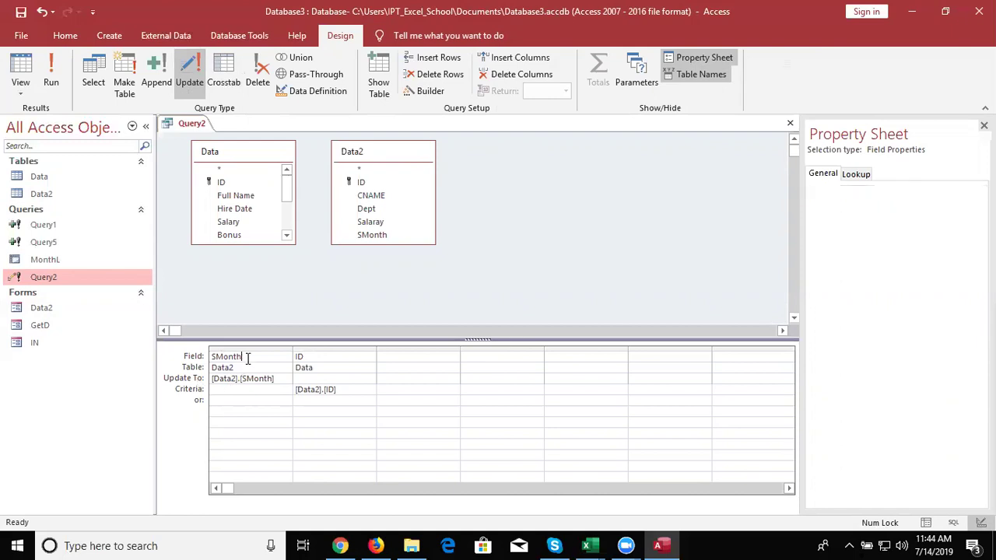
drag(289, 190, 286, 250)
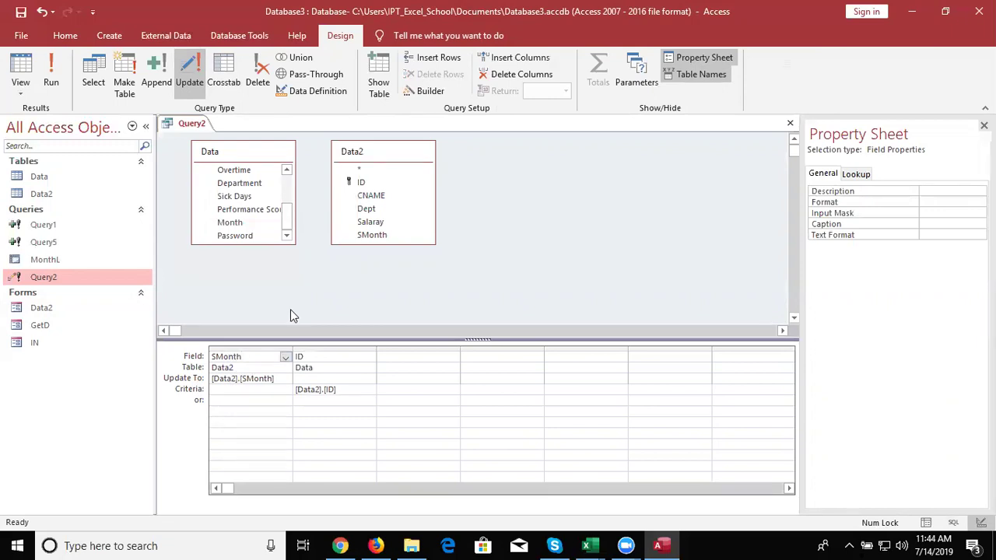
click(247, 366)
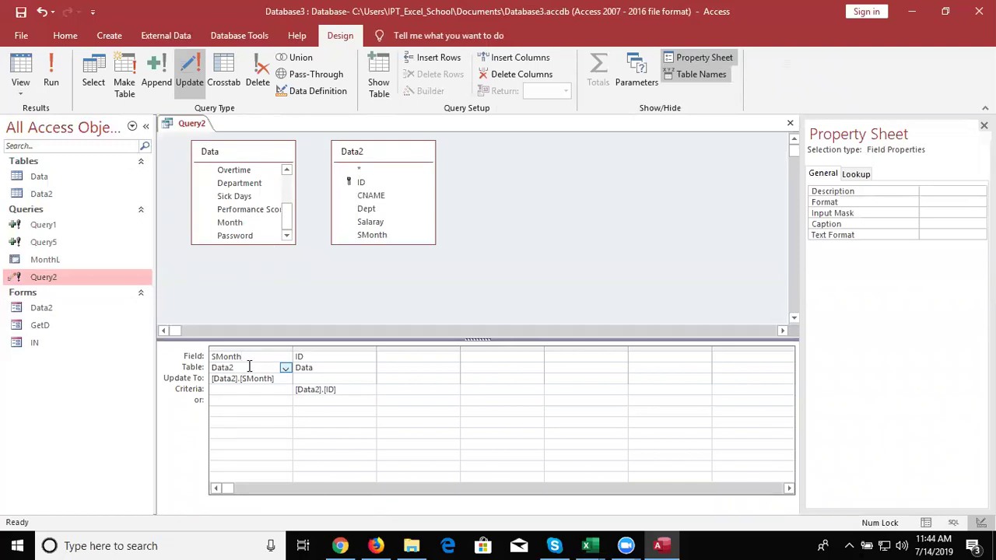
click(232, 224)
- Set the first design column to Month from the Data table, then close Query2
click(231, 356)
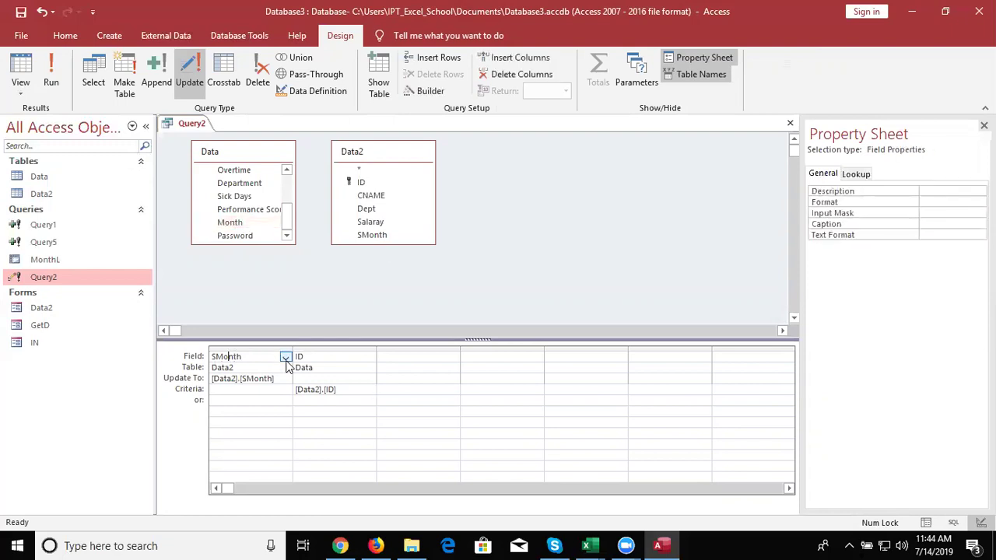
click(286, 358)
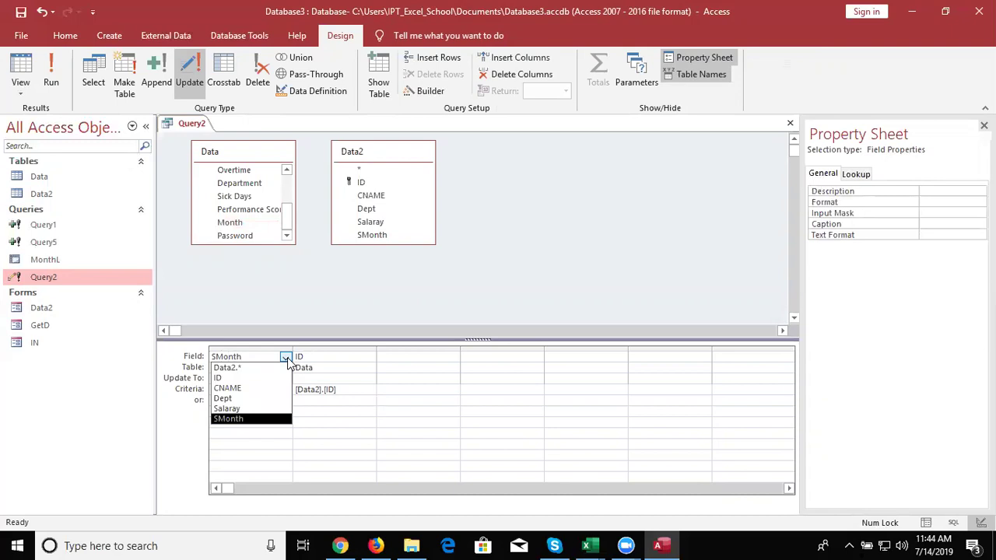
click(286, 358)
click(285, 368)
click(283, 367)
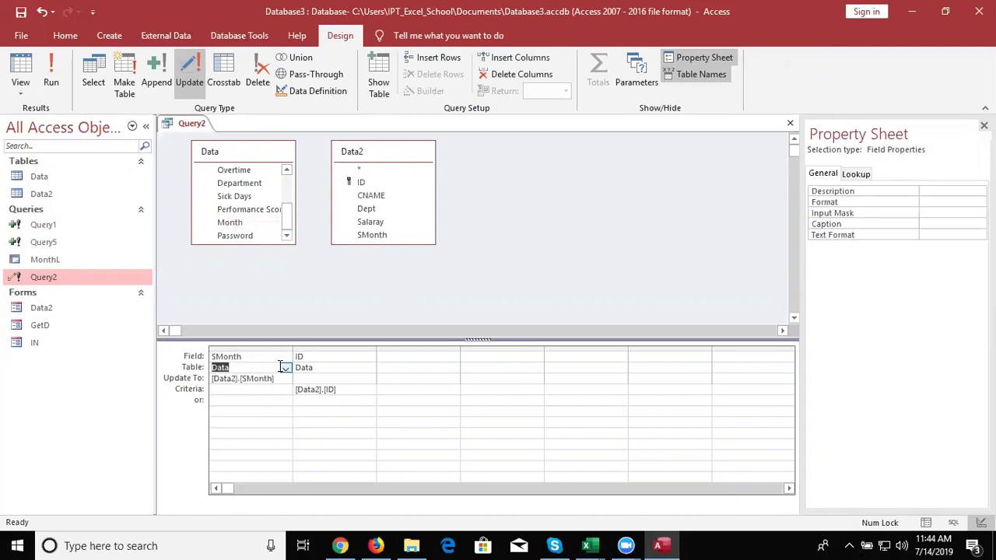
click(283, 357)
click(286, 357)
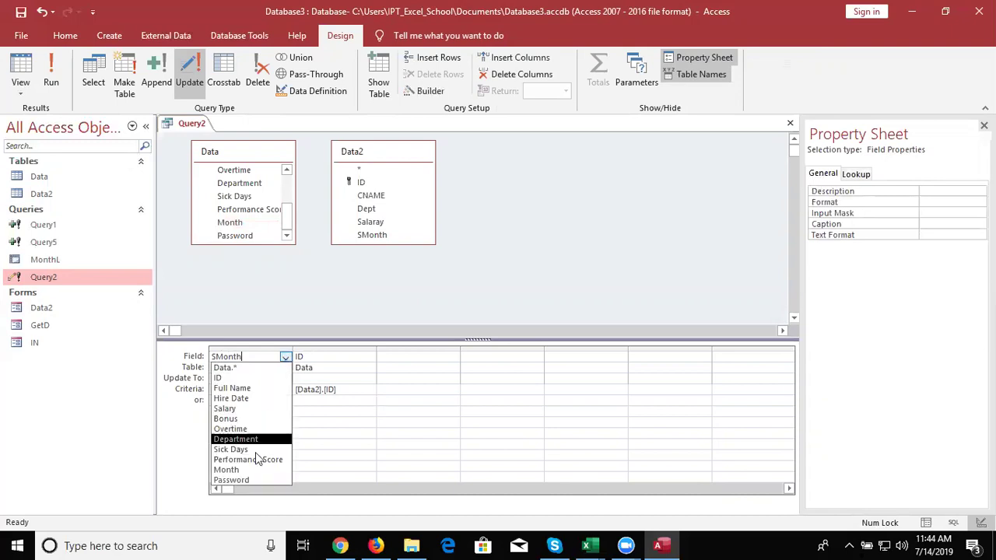
click(251, 469)
click(227, 438)
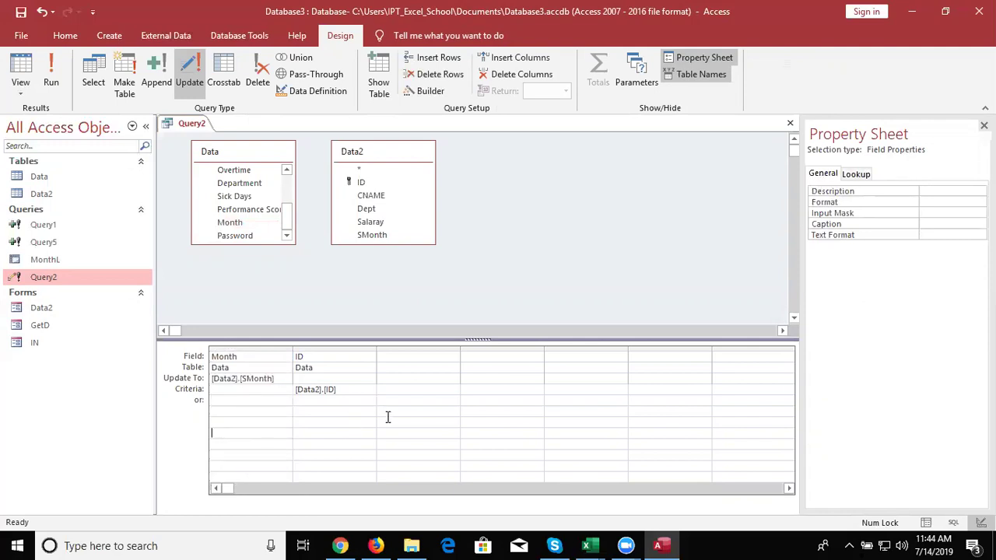
click(790, 123)
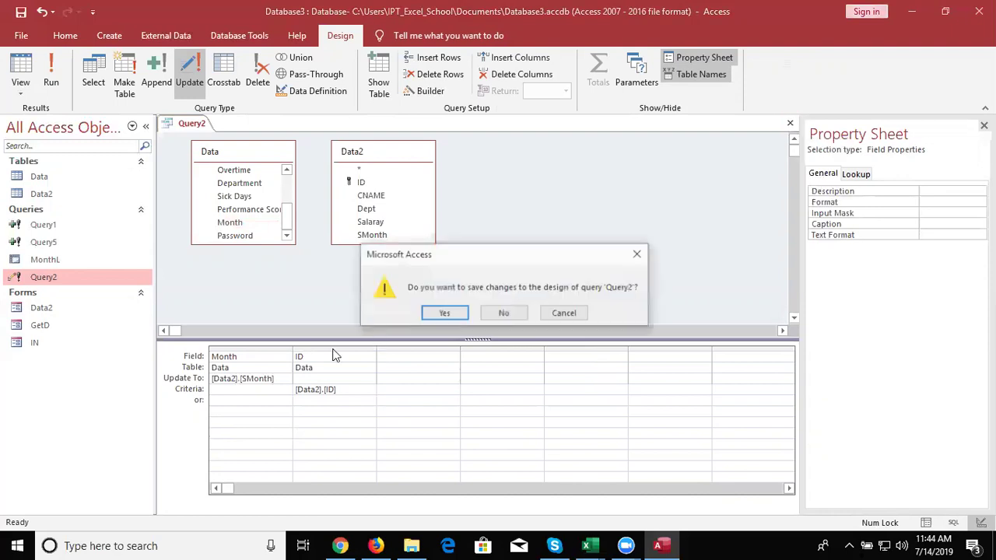
- Save Query2 and run it, confirming the update of 22 rows
click(434, 319)
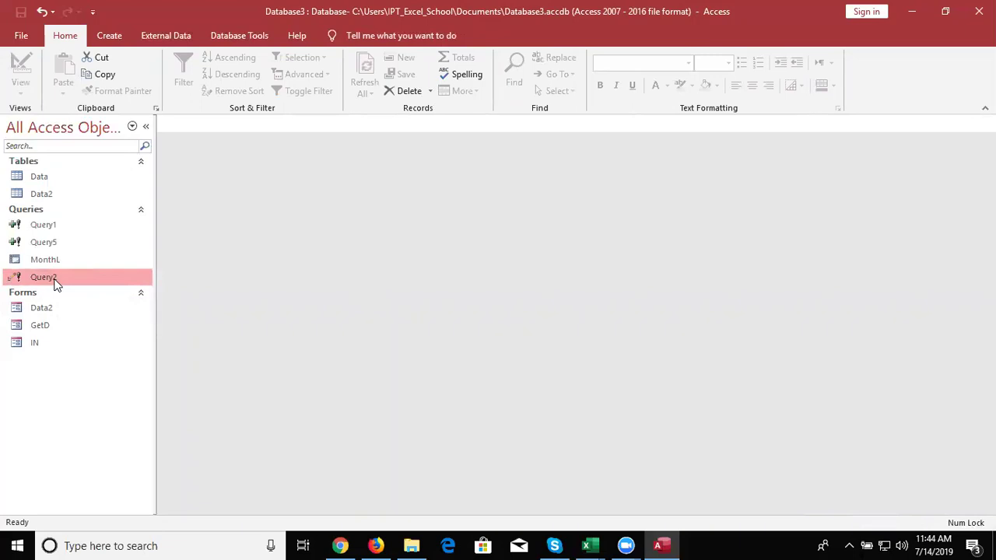
double_click(54, 284)
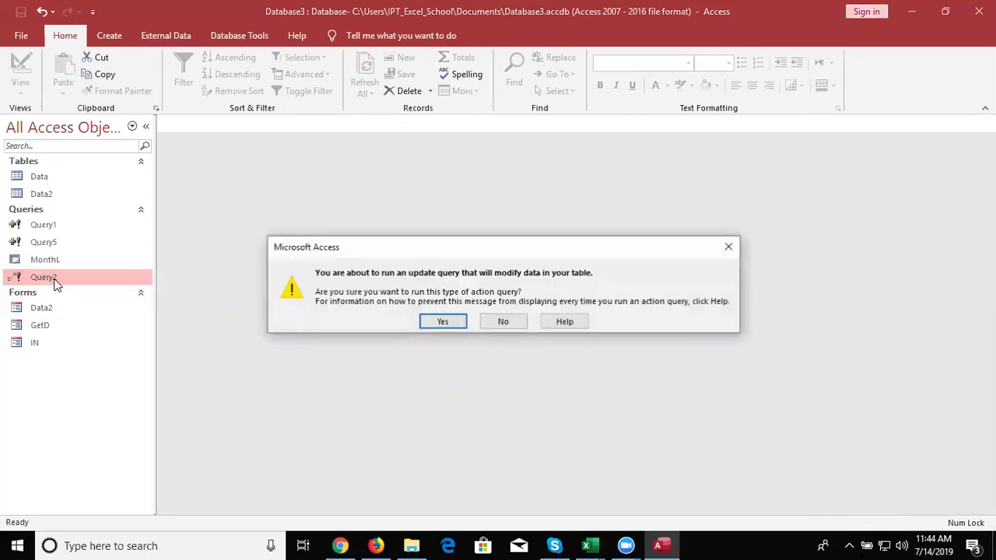
click(441, 322)
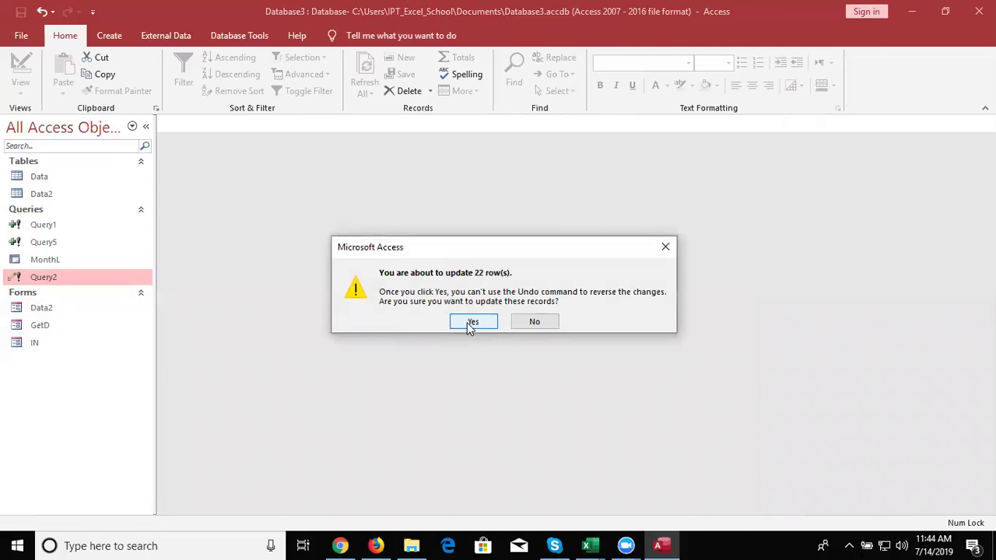
click(470, 327)
- Open the Data2 and Data tables and go to record 1's Month value
double_click(70, 192)
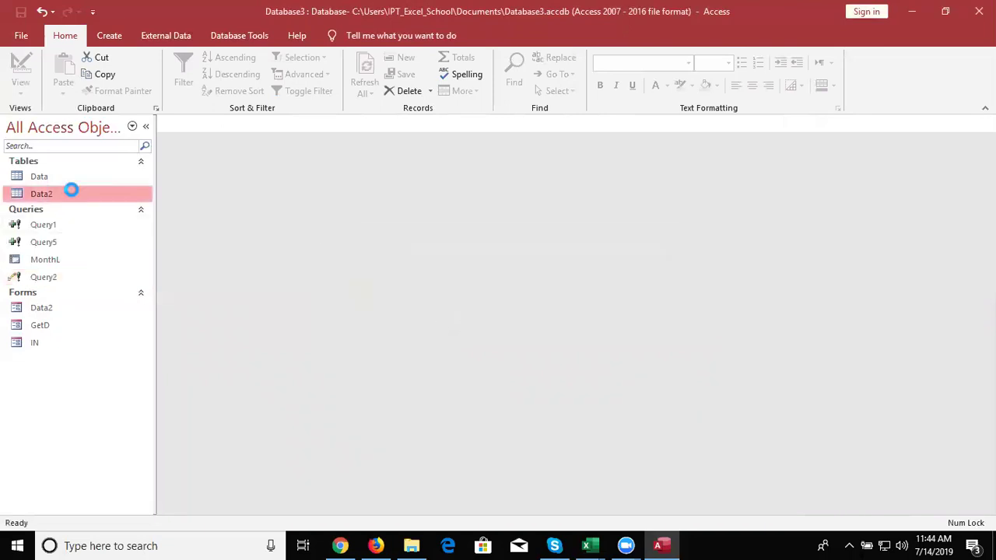
click(19, 178)
double_click(18, 178)
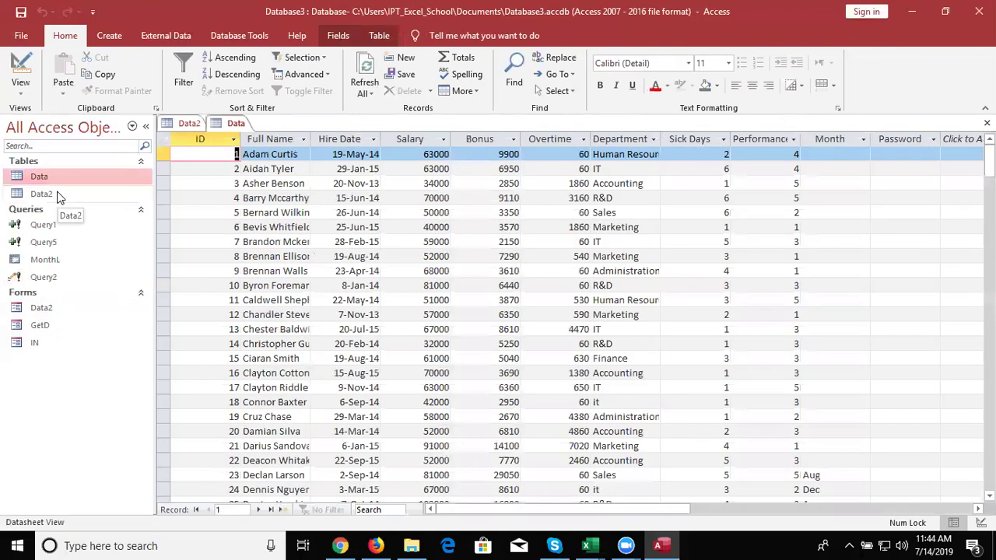
click(848, 163)
click(846, 152)
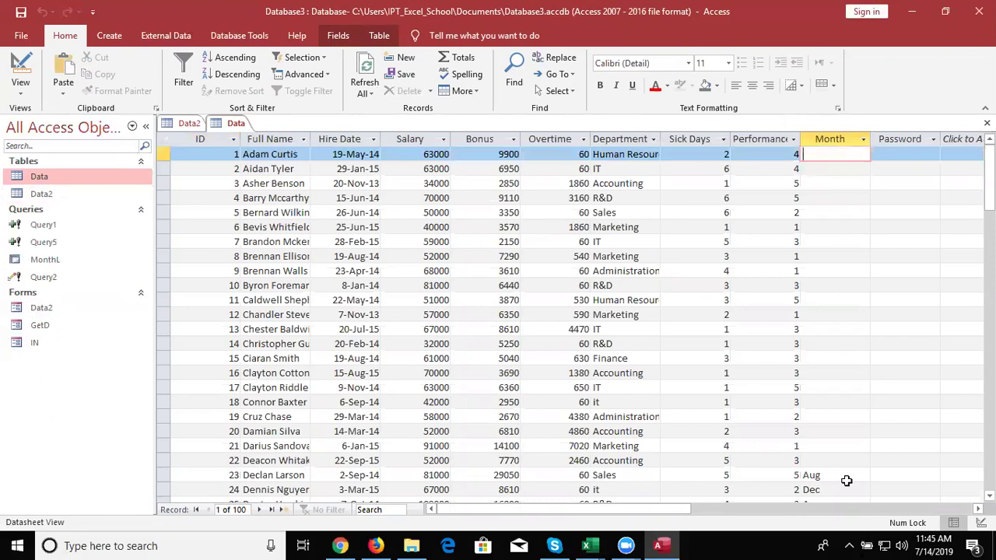
- Enter JAN as the Month for records 1 through 9 of the Data table
text(JAN)
key(Tab)
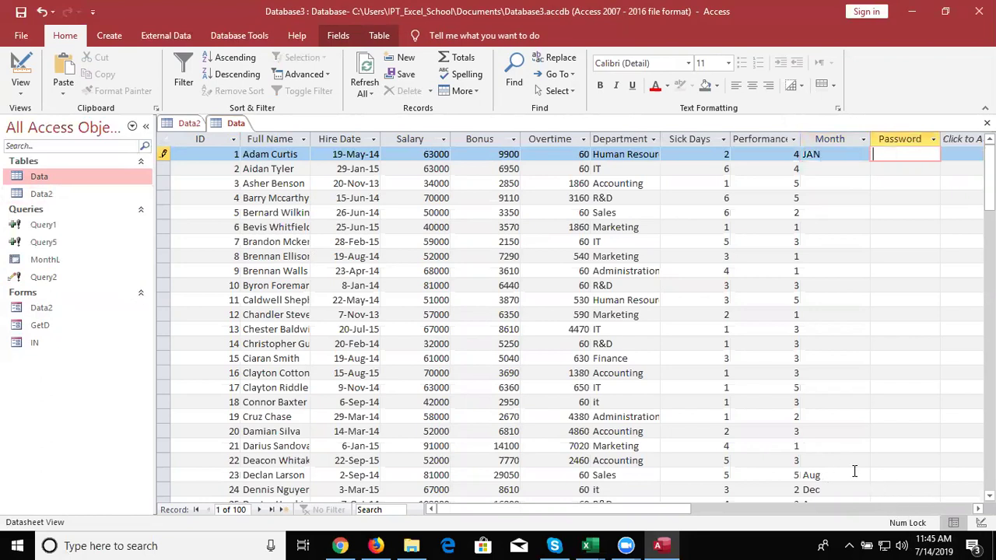
key(shift+Tab)
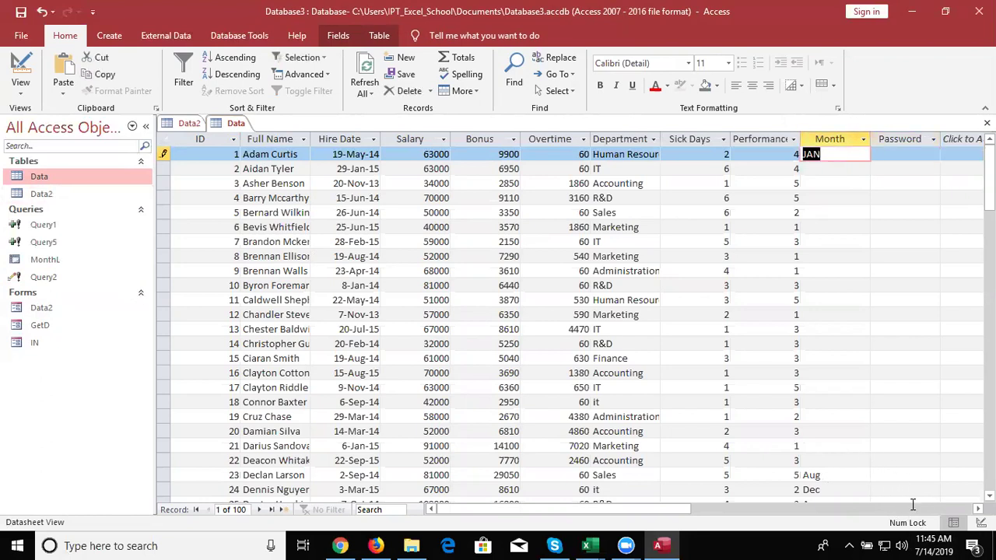
key(Down)
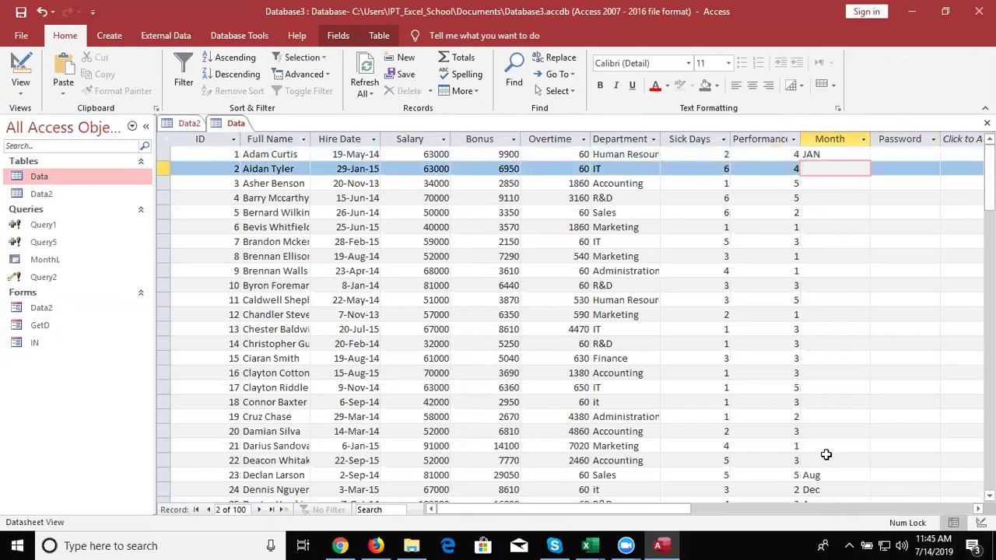
text(JAN)
key(Down)
text(JAN)
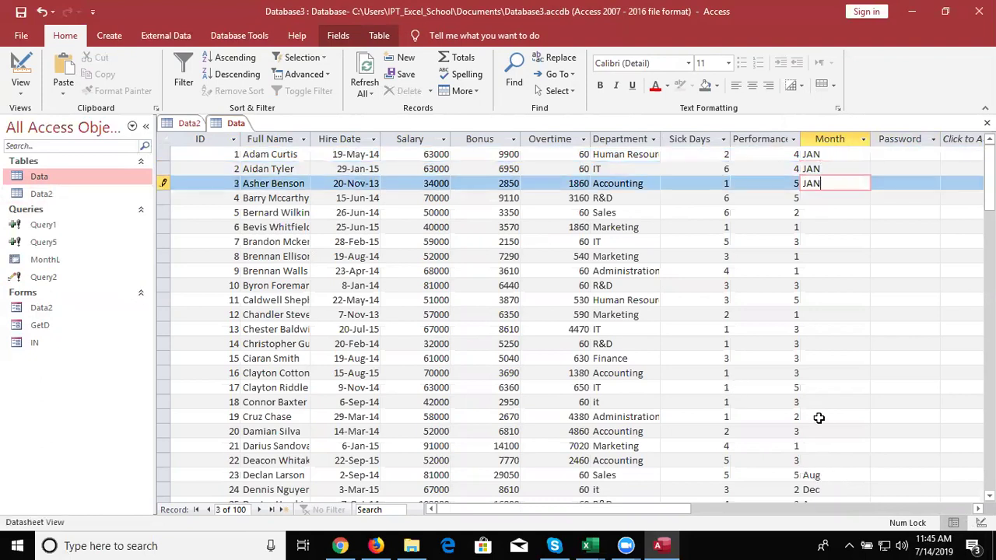
key(Down)
text(JAN)
key(Down)
text(JAN)
key(ctrl+Down)
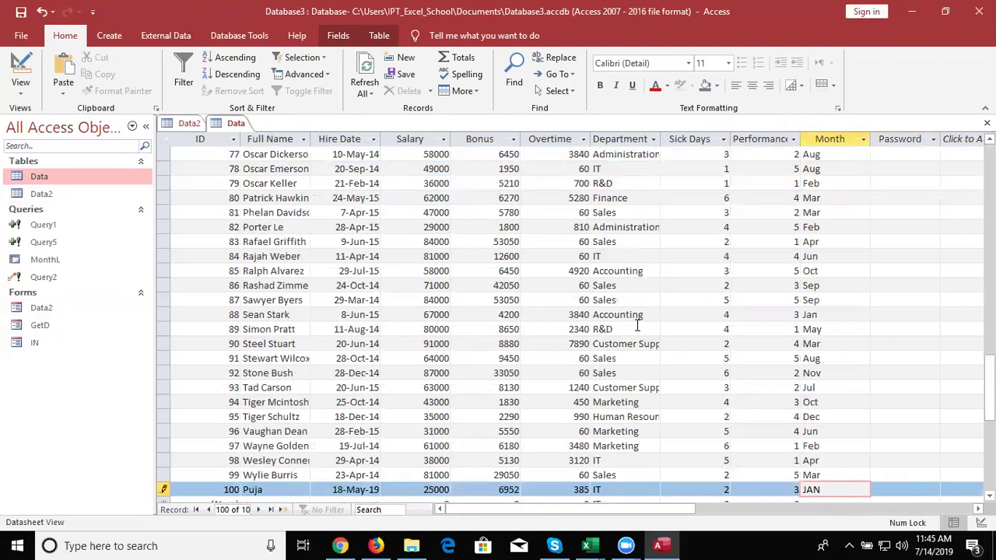
key(ctrl+Up)
key(Down)
key(Down)
key(Down)
key(Down)
key(Down)
key(Up)
text(JAN)
key(Down)
text(JAN)
- Enter JAN as Month for the remaining records up to 22, then close the Data table
key(Down)
text(JAN)
key(Down)
text(JAN)
key(ctrl+Down)
key(ctrl+Up)
key(Down)
key(Down)
key(Down)
key(Down)
key(Down)
key(Down)
key(Down)
key(Down)
key(Down)
key(Up)
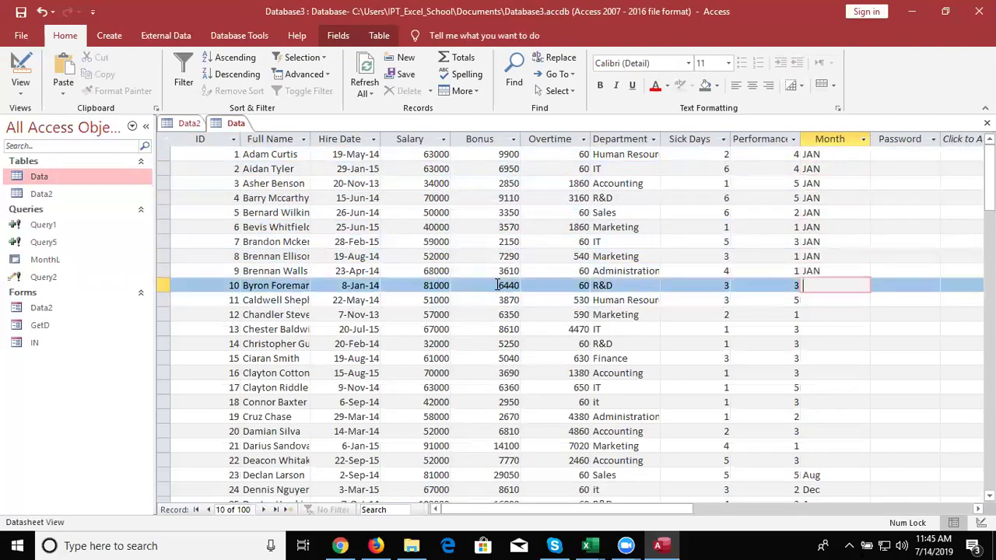
text(JAN)
key(Down)
text(JAN)
key(Down)
text(JAN)
key(Down)
text(JAN)
key(Down)
text(JAN)
key(Down)
text(JAN)
key(Down)
text(JAN)
key(Down)
text(JAN)
key(Down)
text(JAN)
key(Down)
text(JAN)
key(Down)
text(JAN)
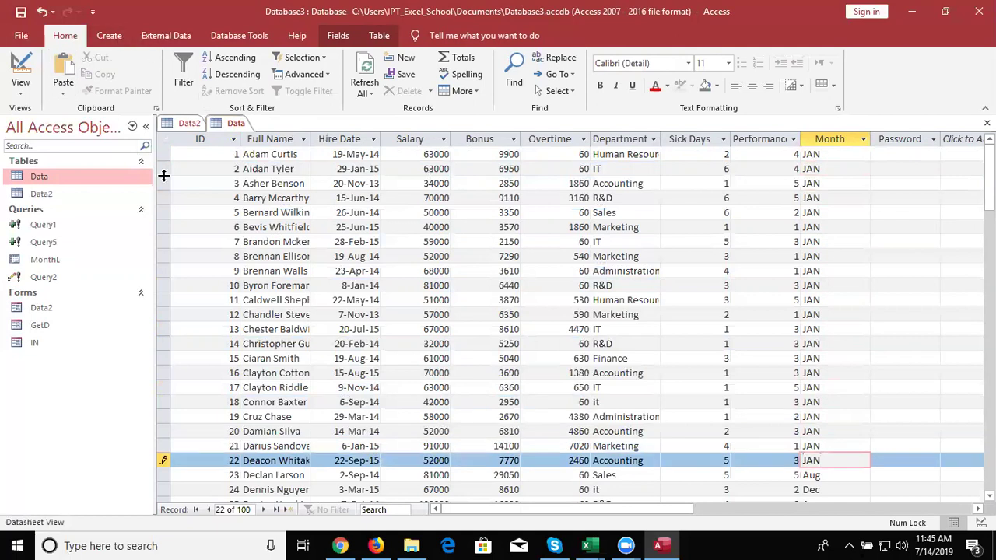
click(681, 373)
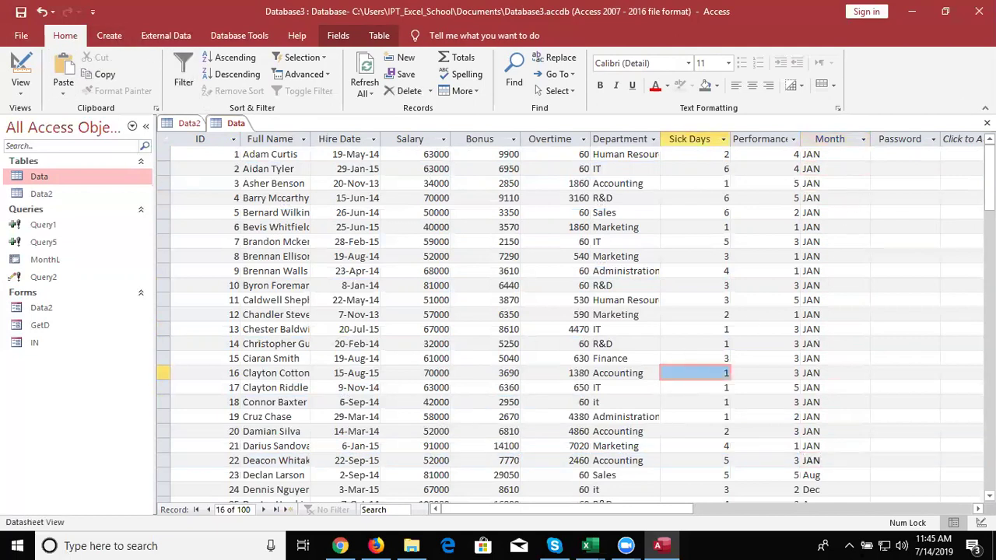
click(987, 123)
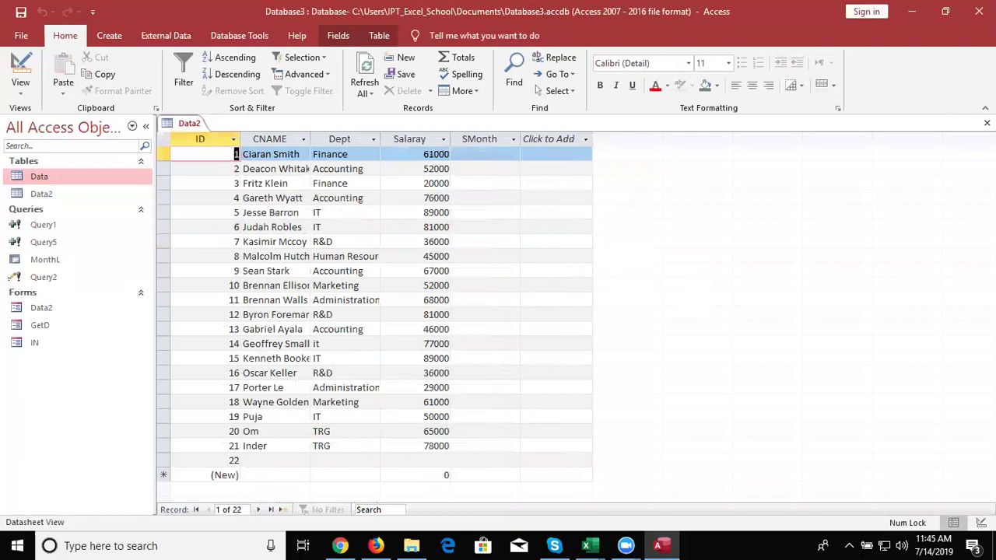
- Close Data2 and run Query2 again, confirming the 22-row update
click(987, 122)
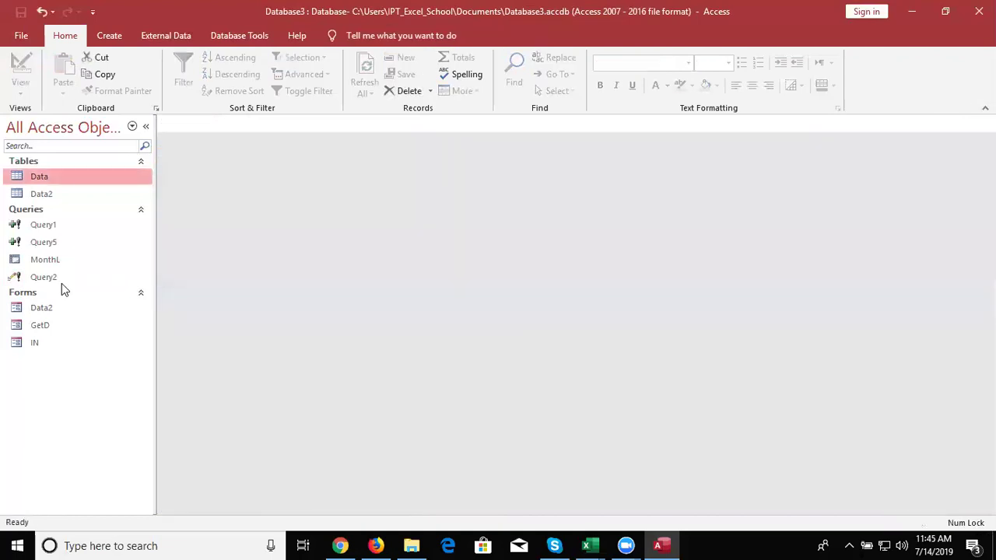
double_click(62, 282)
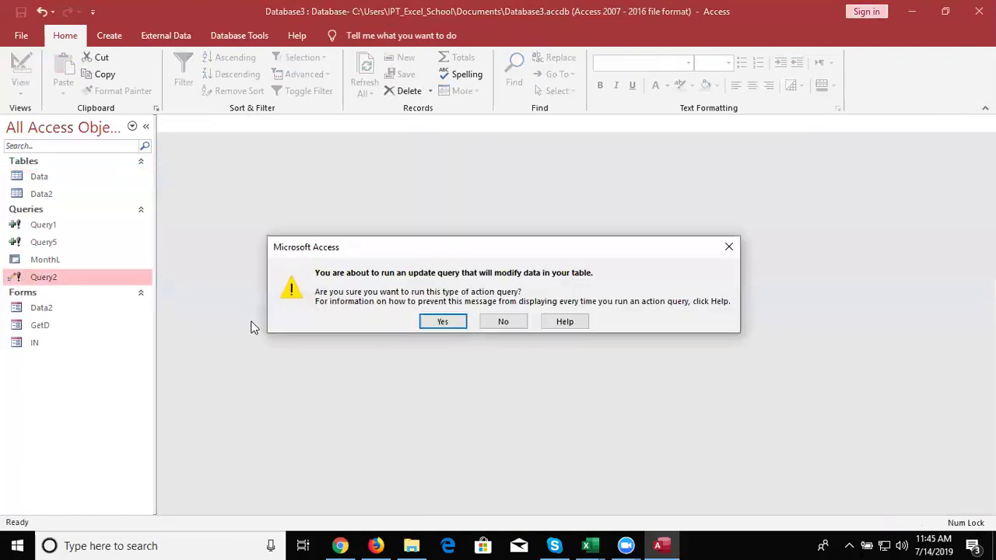
click(459, 322)
click(461, 321)
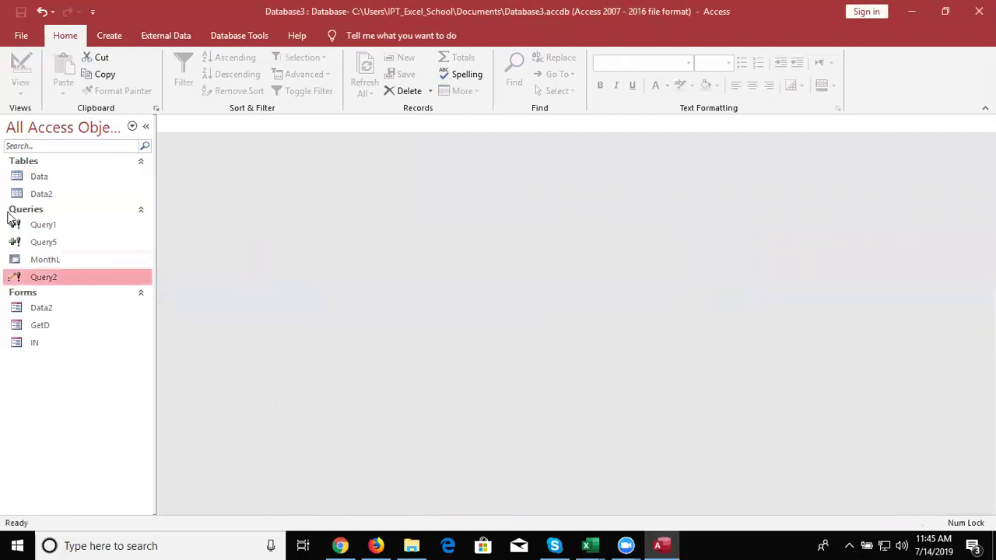
- Check Data2's SMonth, then reopen the Data table at record 1's Month value
double_click(42, 195)
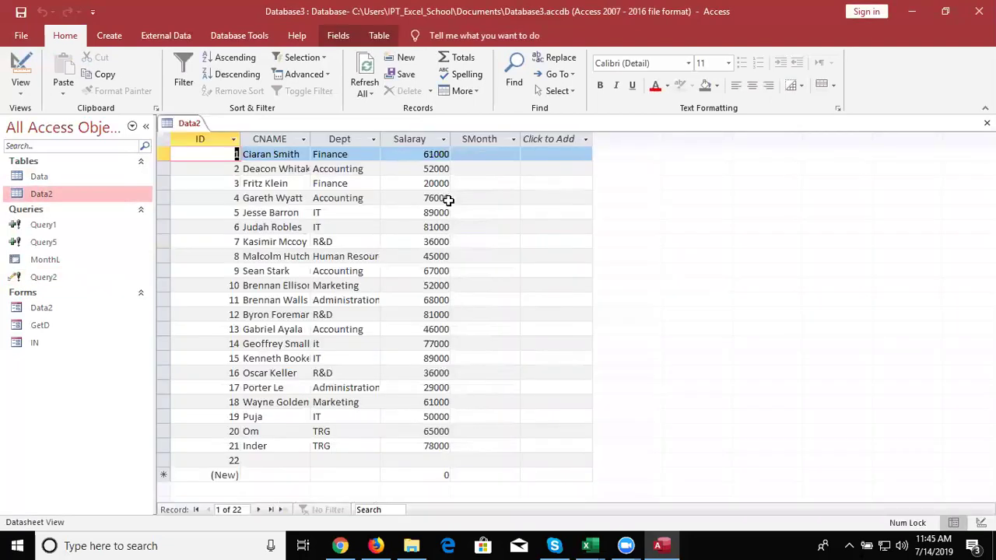
click(986, 123)
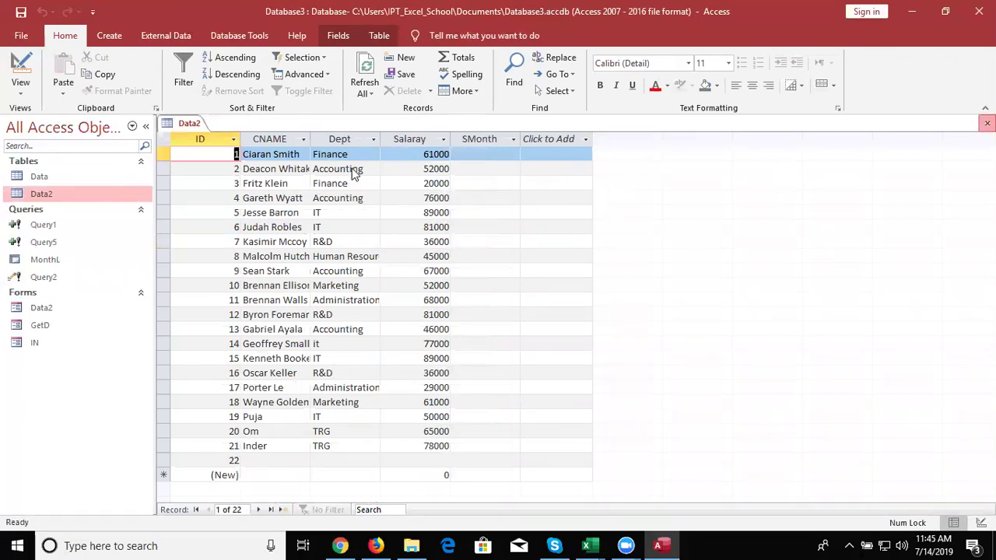
double_click(116, 176)
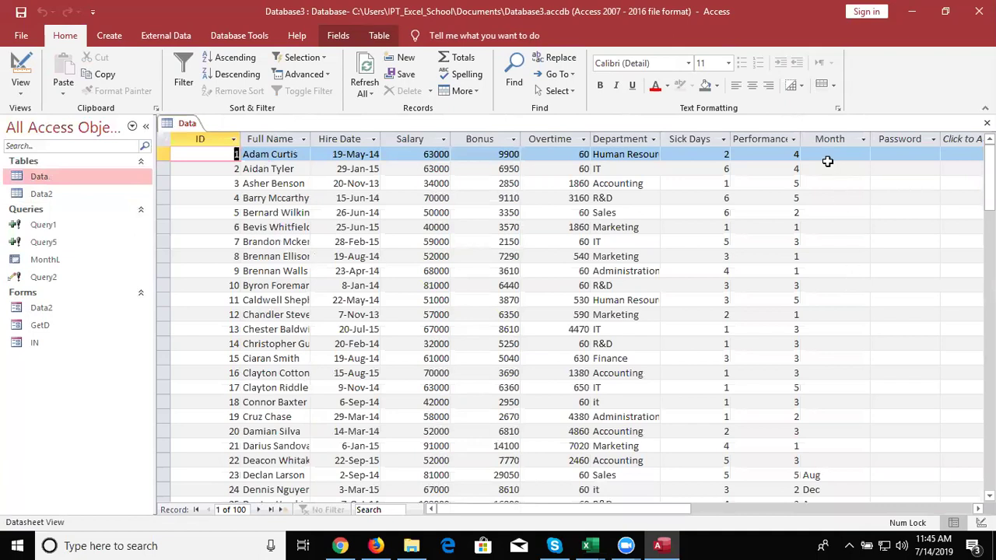
click(828, 154)
- Type JAN into record 1's Month and copy it down through record 7 with Ctrl+'
text(JA)
key(Tab)
key(shift+Tab)
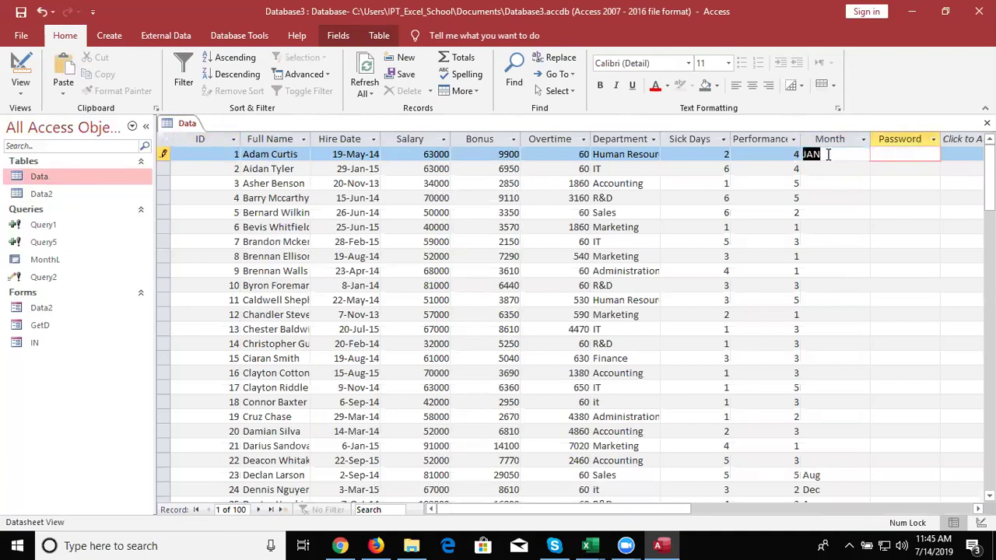
key(Down)
key(ctrl+apostrophe)
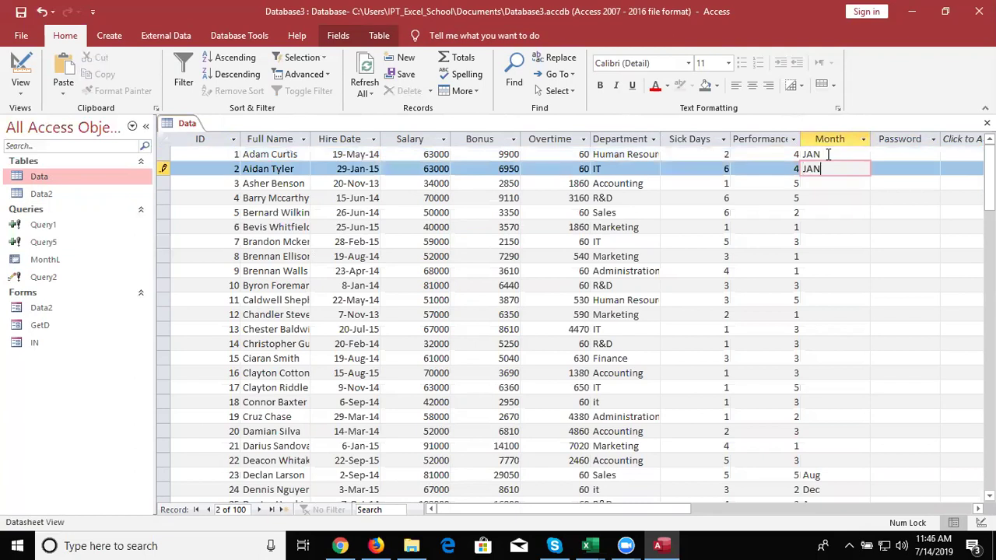
key(Down)
key(ctrl+apostrophe)
key(Down)
key(ctrl+apostrophe)
key(Down)
key(ctrl+apostrophe)
key(Down)
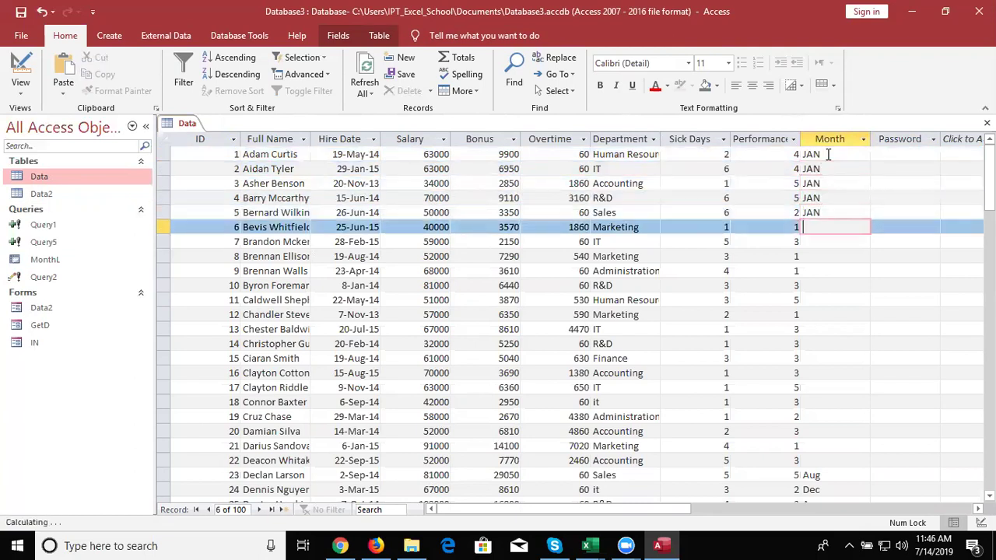
key(ctrl+apostrophe)
key(Down)
key(ctrl+apostrophe)
key(ctrl+Down)
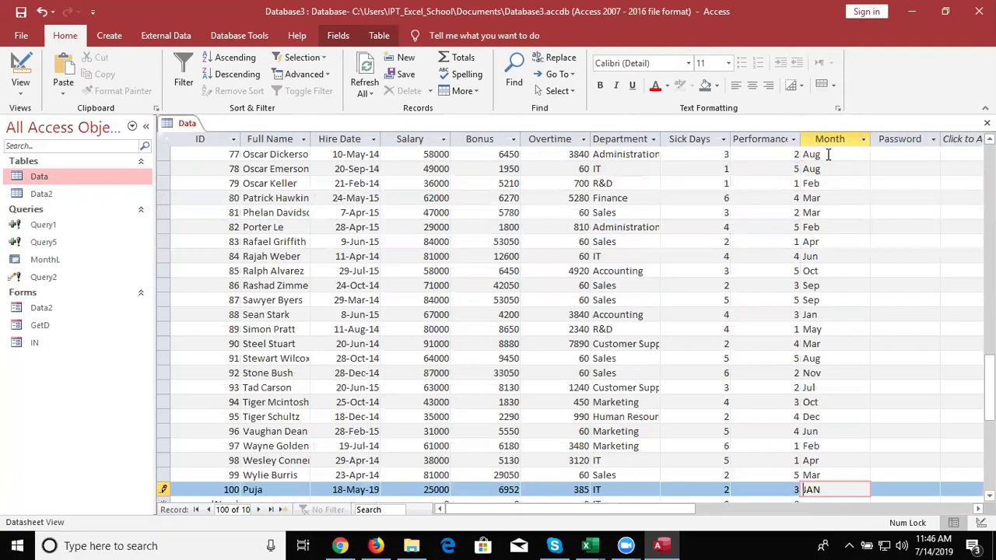
key(ctrl+Up)
- Copy JAN into the Month field of records 8 through 22 using Ctrl+'
key(Down)
key(Down)
key(Down)
key(Down)
key(Down)
key(Down)
key(Down)
key(ctrl+apostrophe)
key(Down)
key(ctrl+apostrophe)
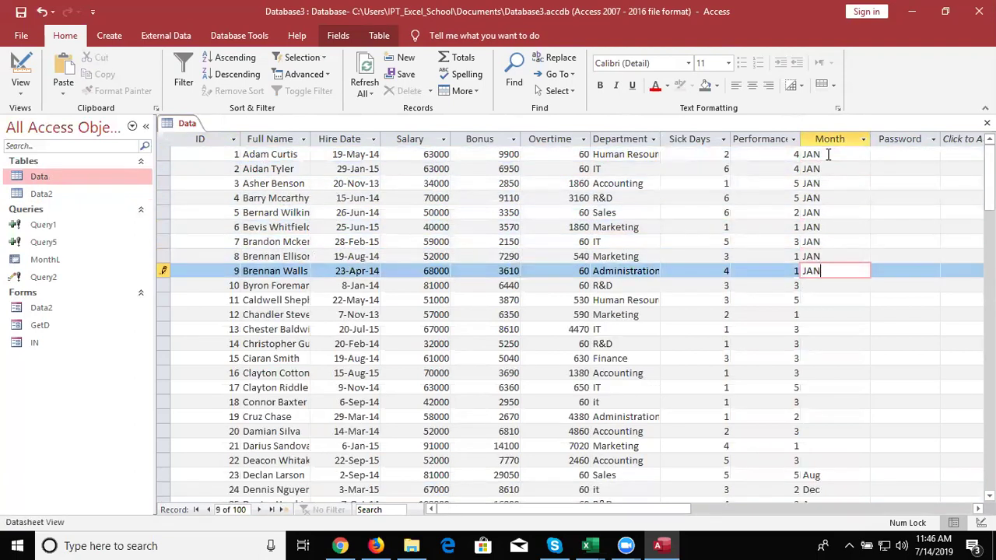
key(Down)
key(ctrl+apostrophe)
key(Down)
key(ctrl+apostrophe)
key(Down)
key(ctrl+apostrophe)
key(Down)
key(ctrl+apostrophe)
key(Down)
key(ctrl+apostrophe)
key(Down)
key(ctrl+apostrophe)
key(Down)
key(ctrl+apostrophe)
key(Down)
key(ctrl+apostrophe)
key(Down)
key(ctrl+apostrophe)
key(Down)
key(ctrl+apostrophe)
key(Down)
key(ctrl+apostrophe)
key(Down)
key(ctrl+apostrophe)
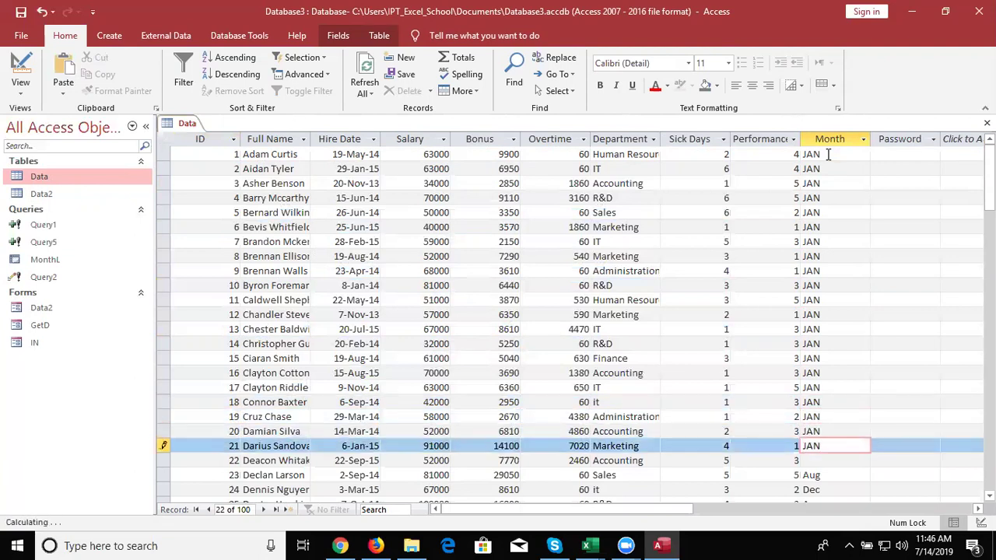
key(Down)
key(ctrl+apostrophe)
click(851, 226)
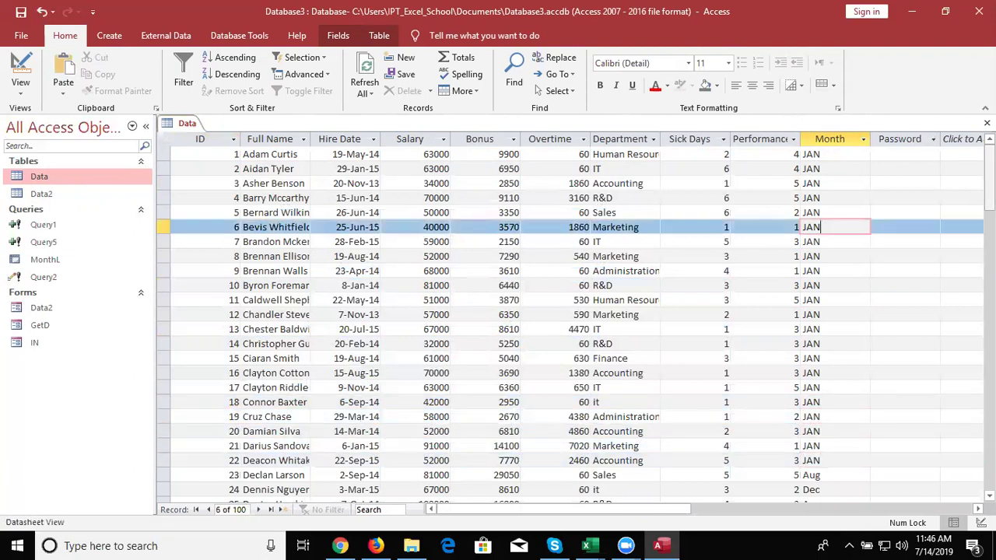
- Close the Data table and open Query2 in Design View
click(987, 123)
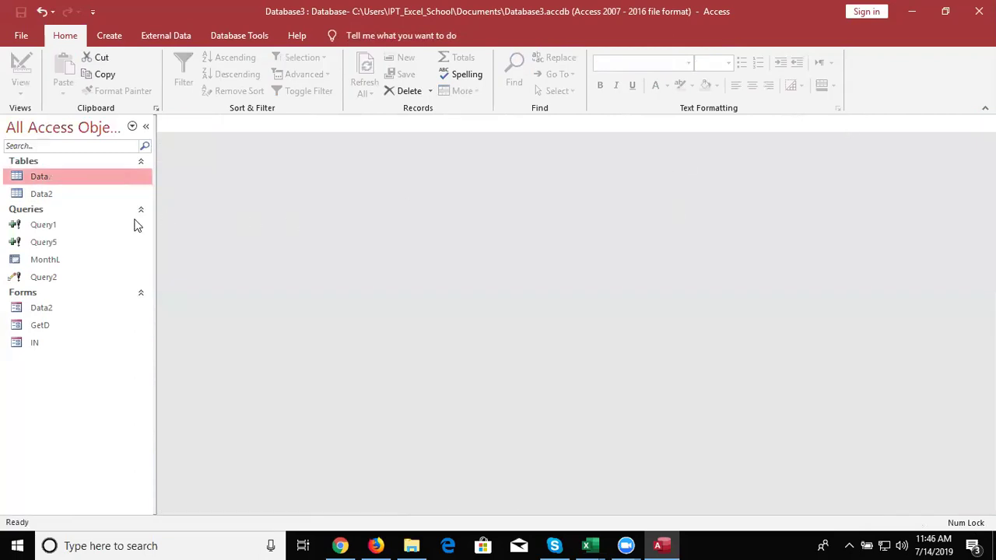
right_click(88, 280)
click(136, 305)
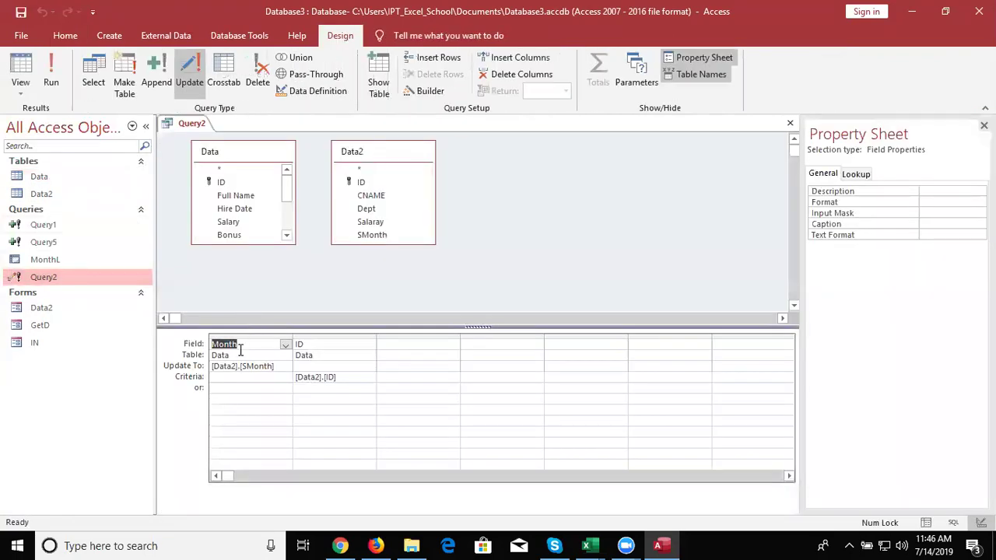
- Set the first query column to update the SMonth field of the Data2 table
click(286, 345)
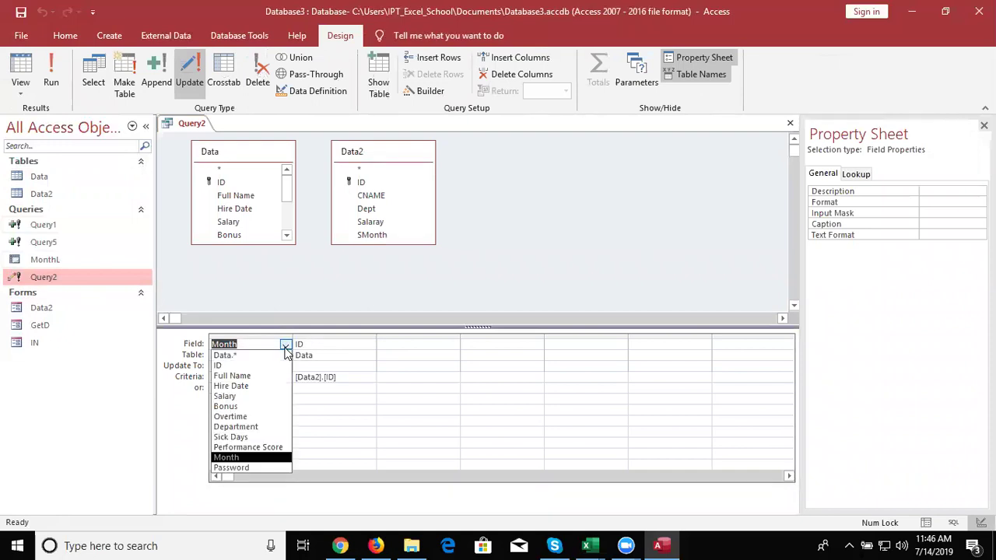
click(285, 348)
click(253, 355)
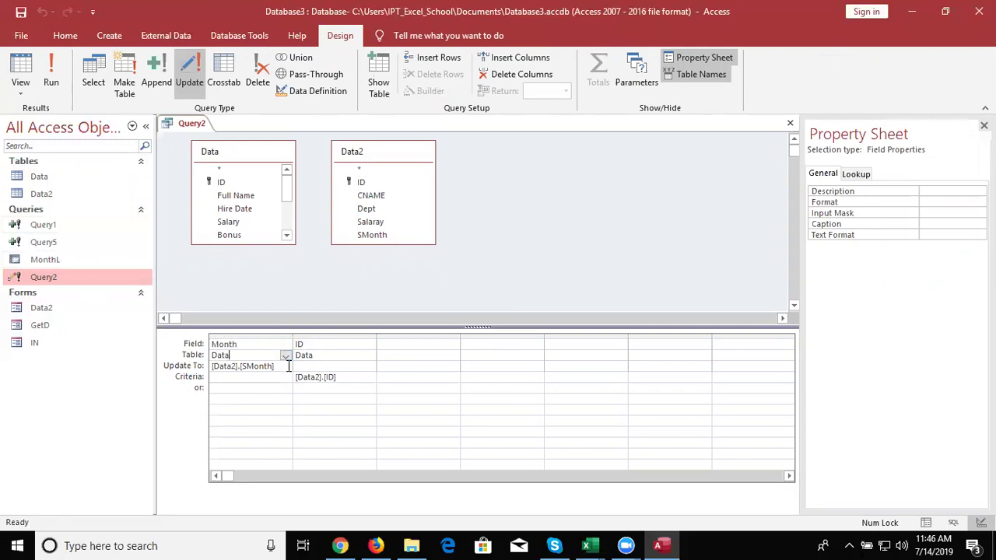
click(285, 356)
click(273, 377)
click(285, 344)
click(286, 344)
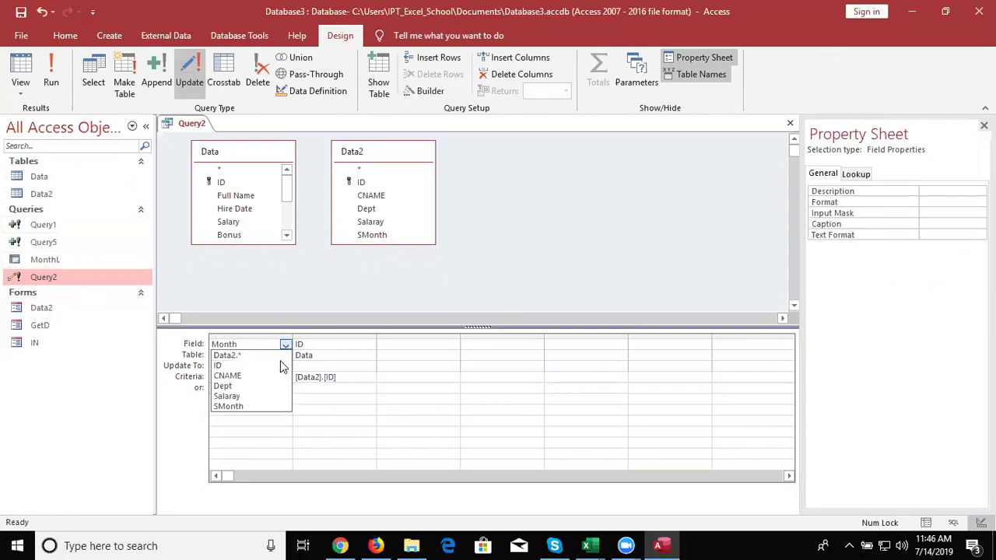
click(264, 405)
- Set the Update To expression to [Data].[Month] and close the query design
click(236, 366)
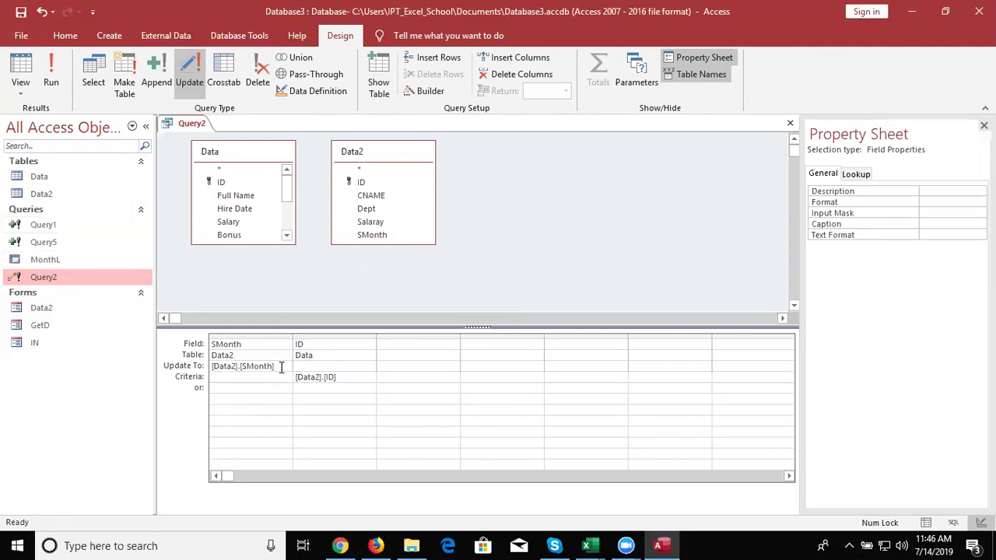
key(BackSpace)
key(BackSpace)
key(BackSpace)
key(BackSpace)
key(BackSpace)
key(BackSpace)
key(BackSpace)
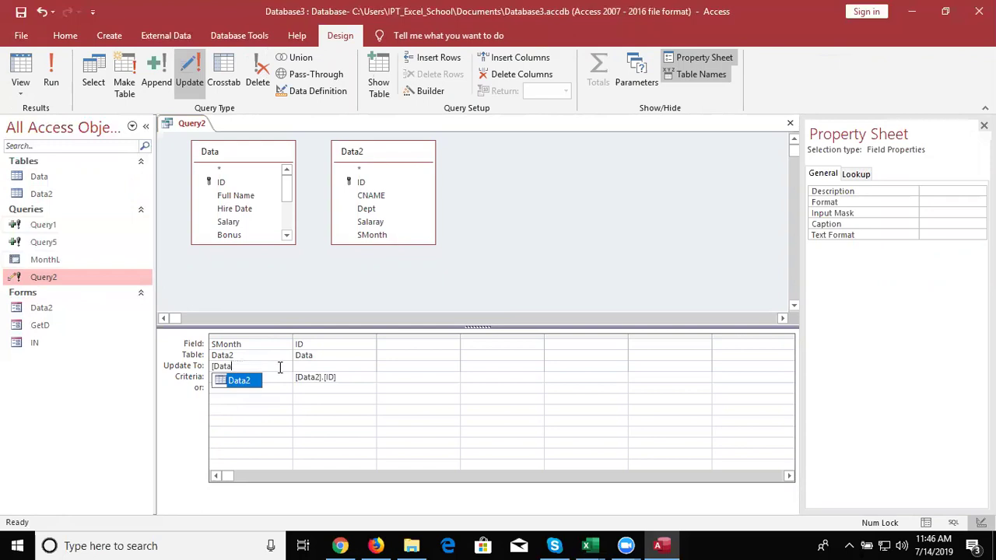
text(])
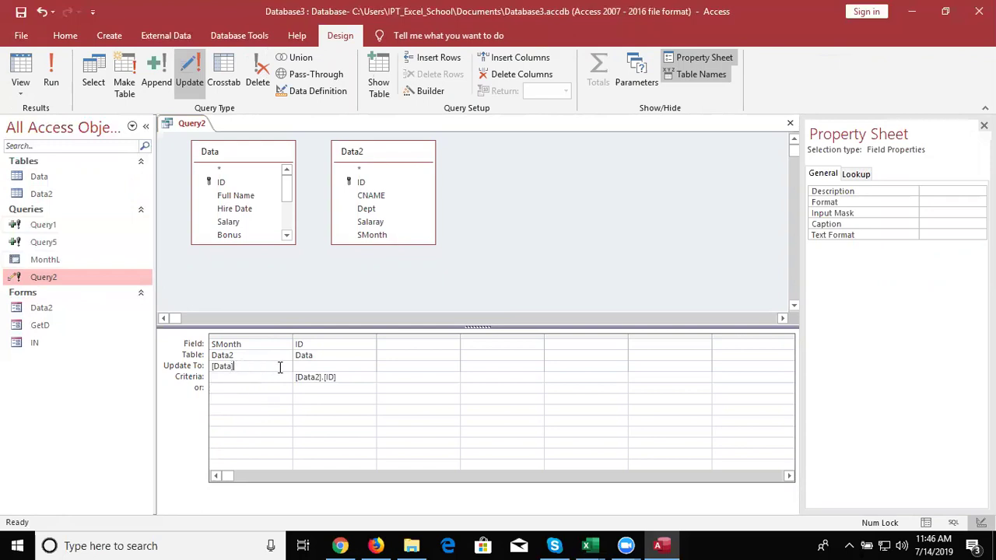
key(Down)
key(Down)
key(Down)
key(Down)
key(Down)
key(Down)
key(Down)
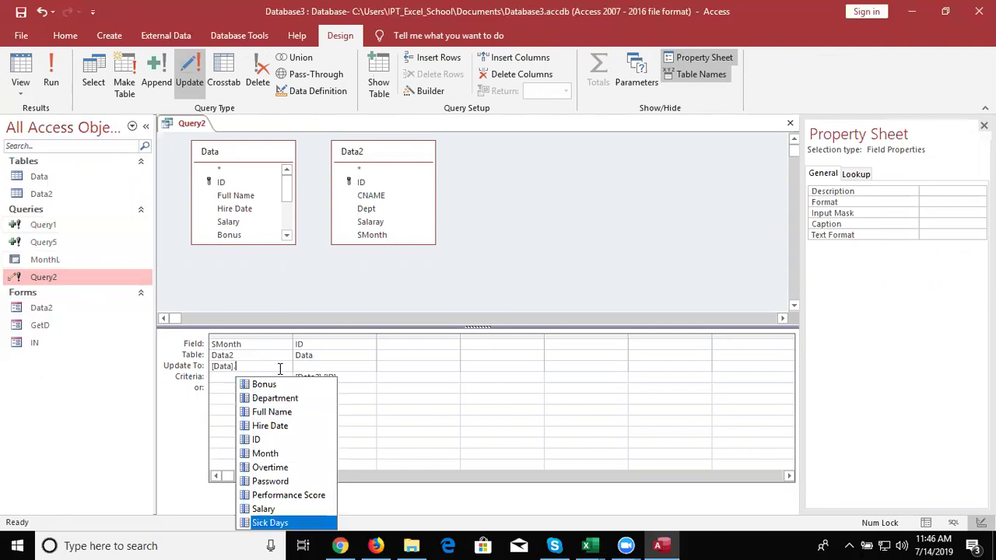
key(Up)
key(Up)
key(Up)
key(Up)
key(Up)
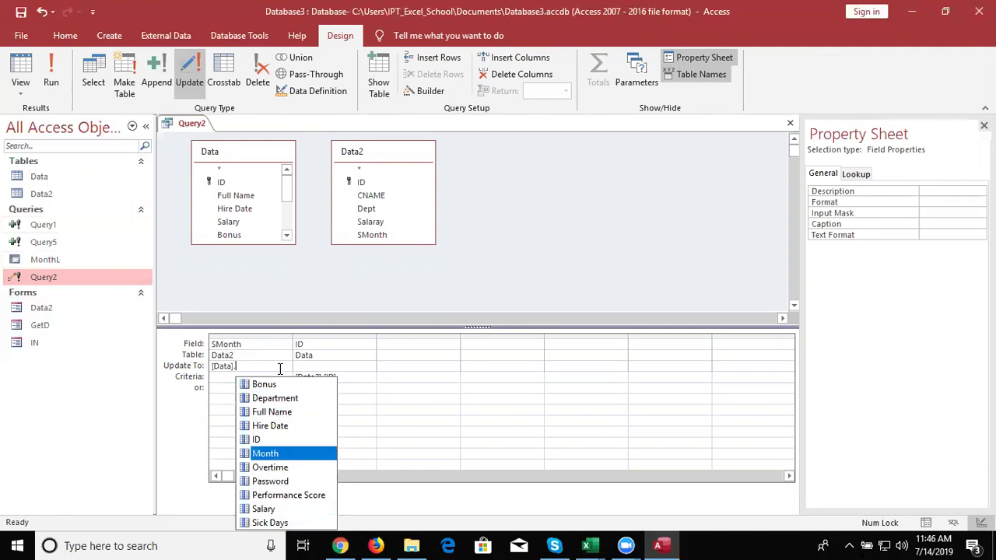
key(Tab)
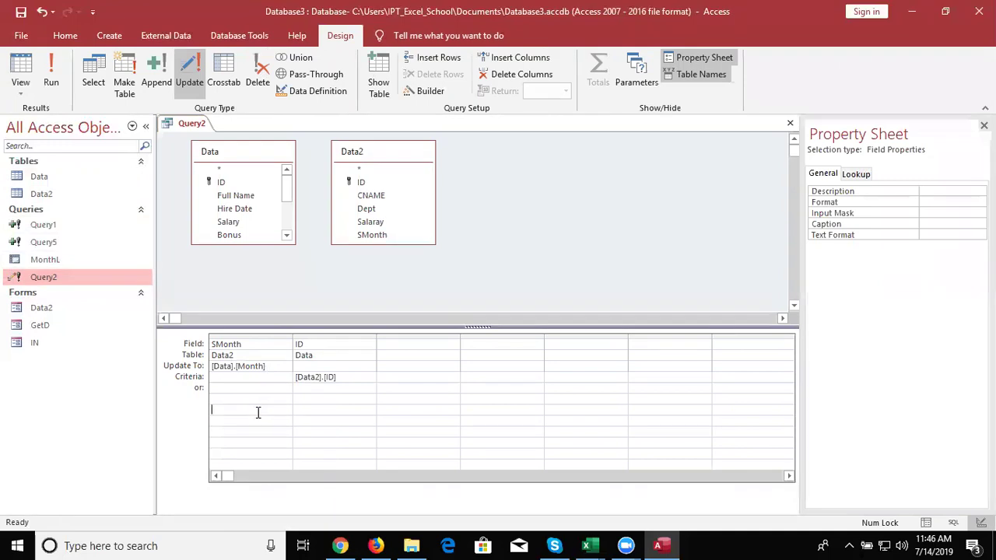
click(790, 125)
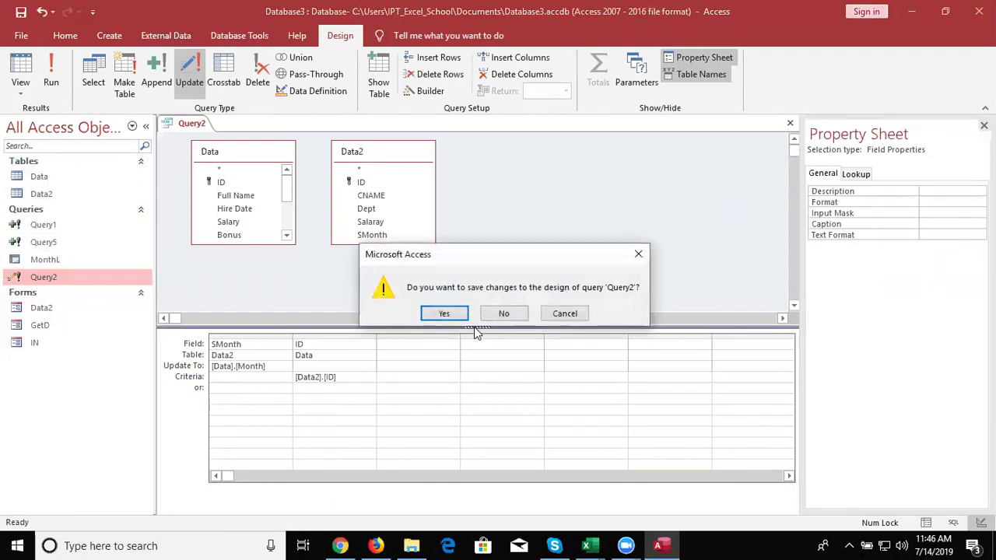
- Save Query2, run it to update the 22 rows, and open Data2 to check SMonth
click(445, 314)
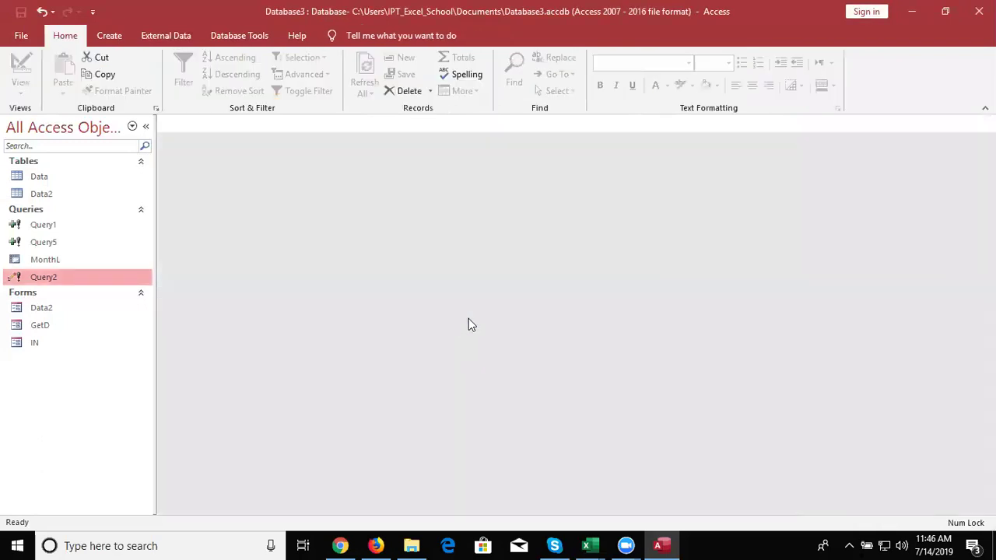
double_click(41, 280)
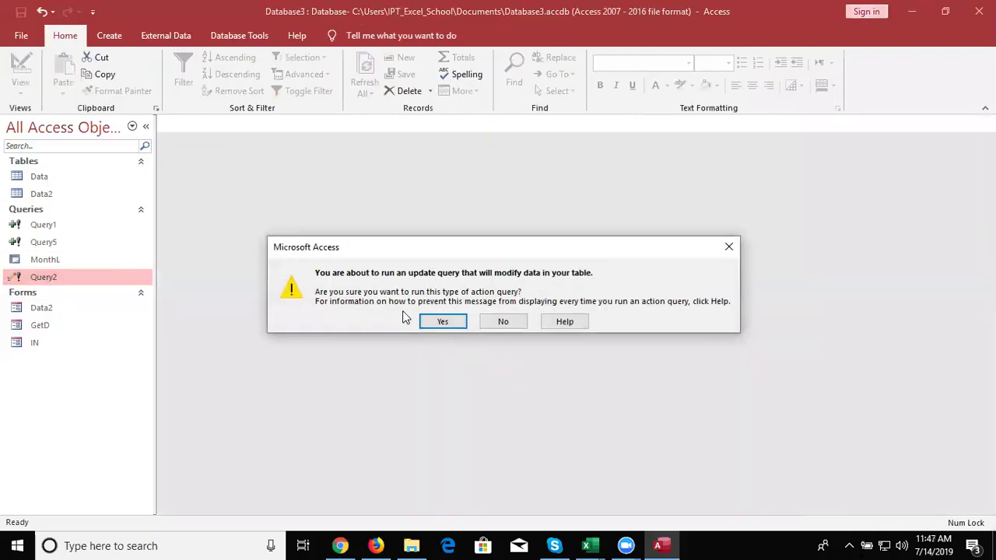
click(450, 324)
click(474, 322)
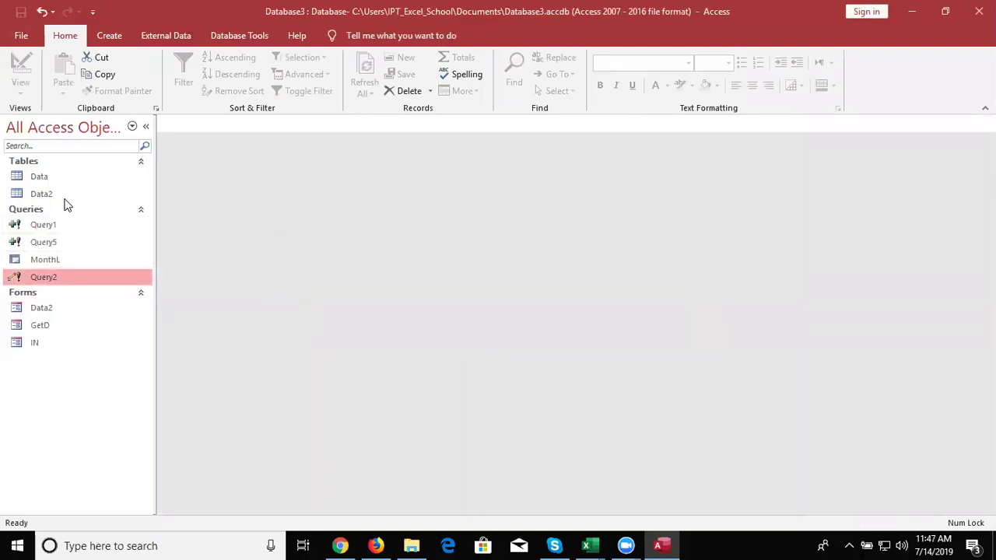
click(107, 190)
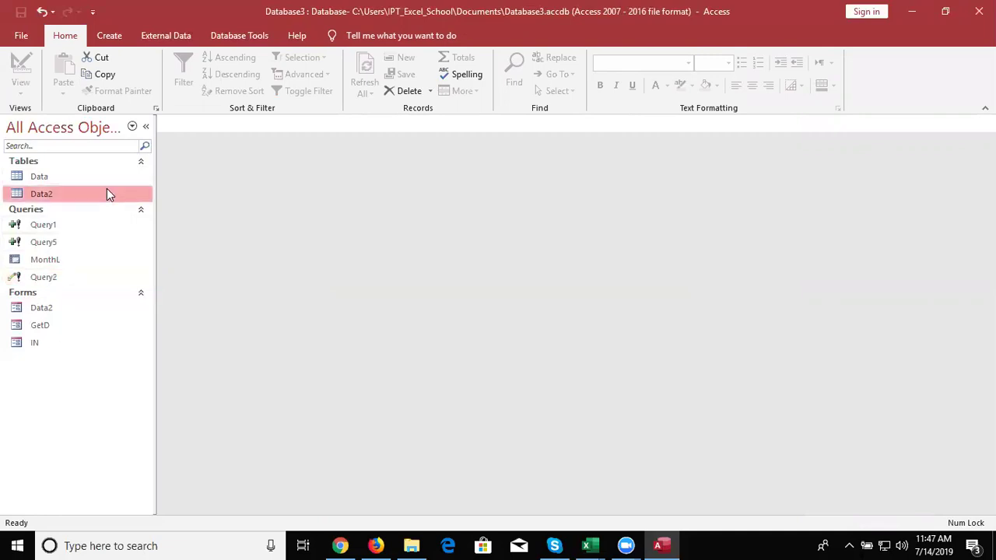
double_click(107, 191)
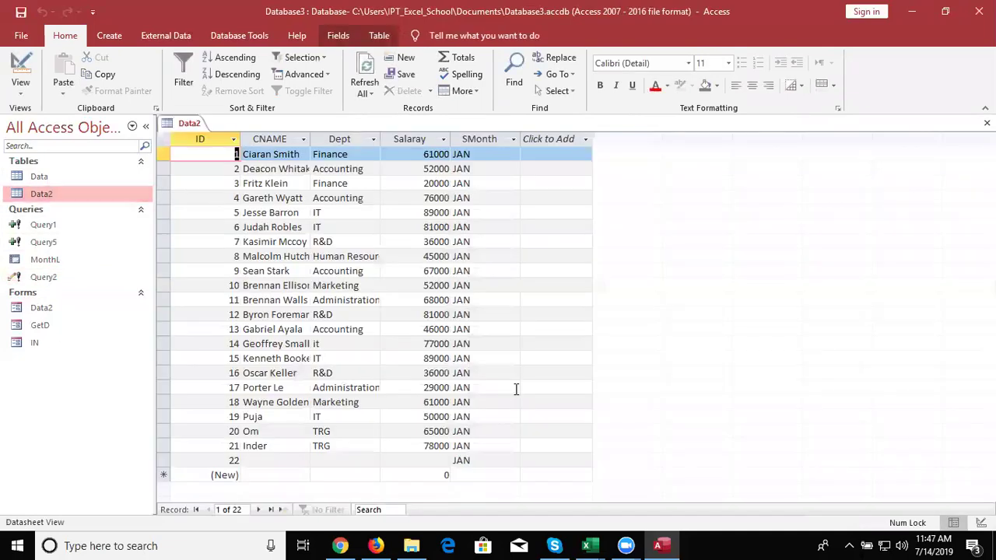
- Reopen Query2 in Design View and review its SMonth field, Data2 table and Update To expression
click(484, 344)
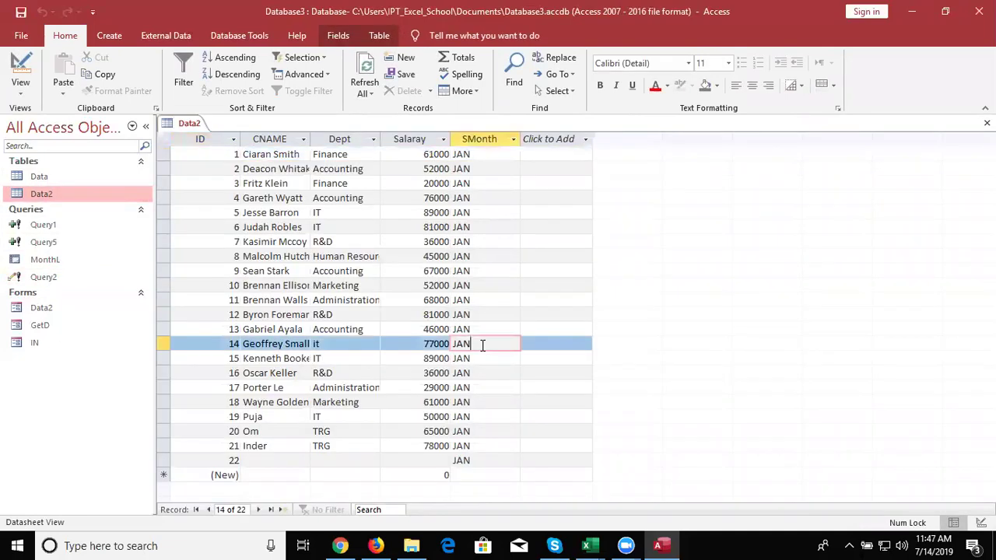
right_click(76, 280)
click(109, 304)
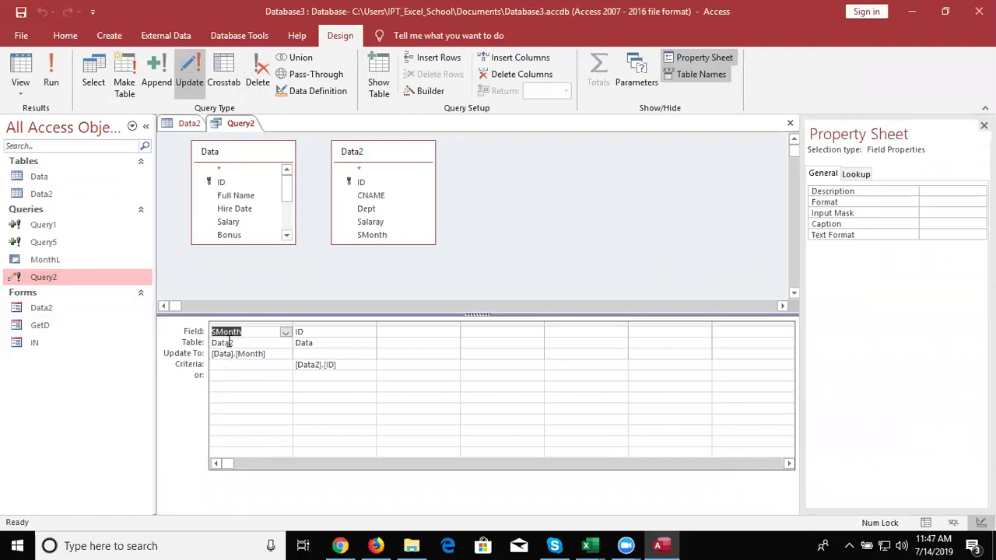
click(231, 333)
click(233, 343)
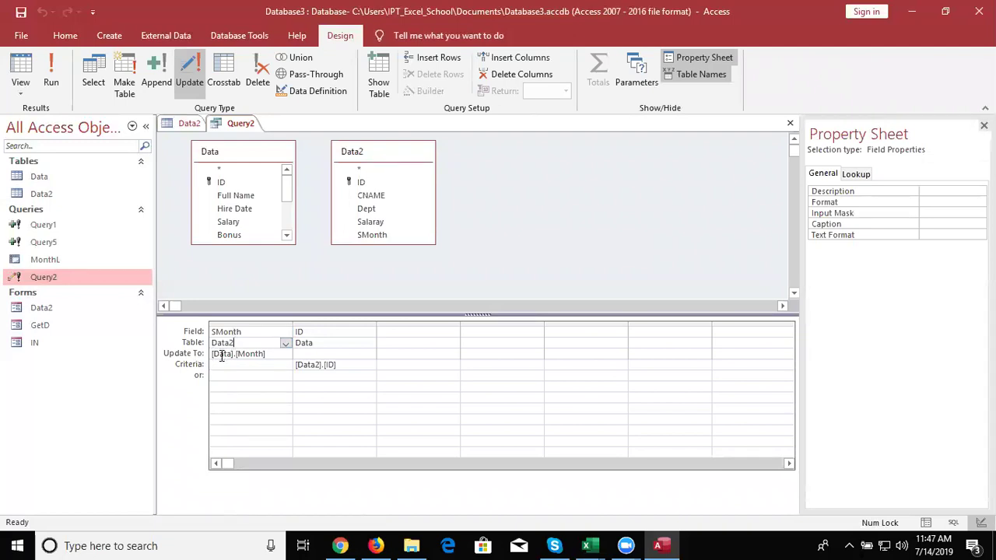
click(221, 356)
click(322, 376)
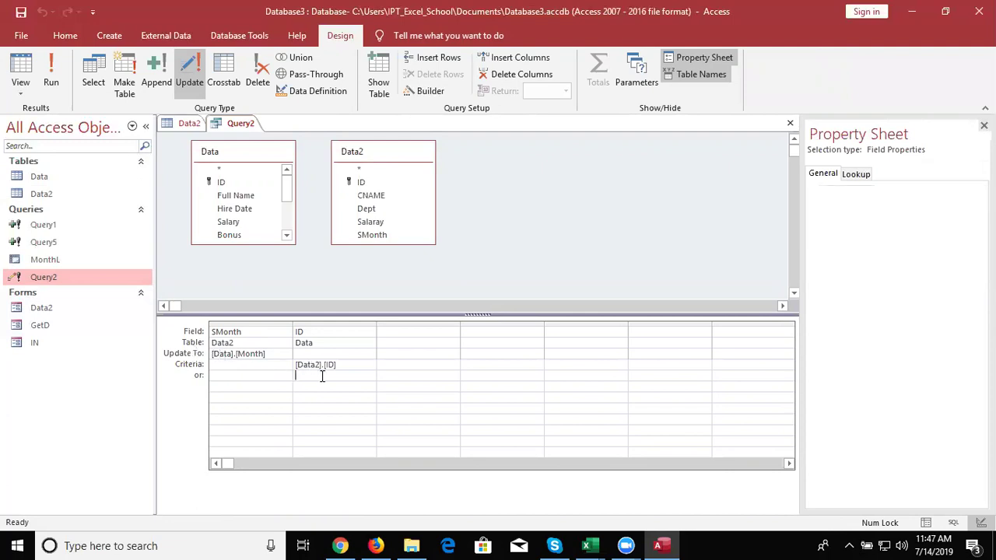
- Close the Query2 design window and exit Access
click(282, 366)
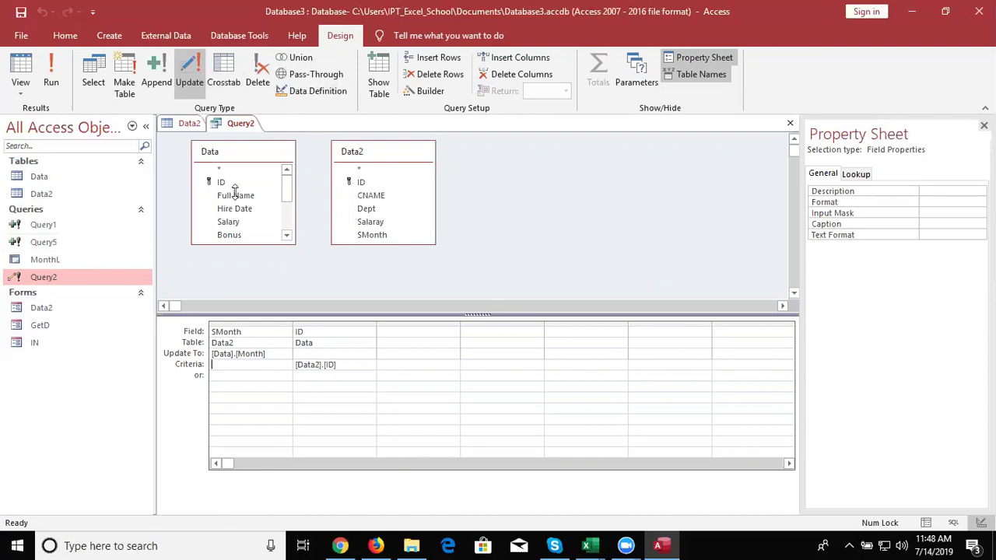
click(790, 125)
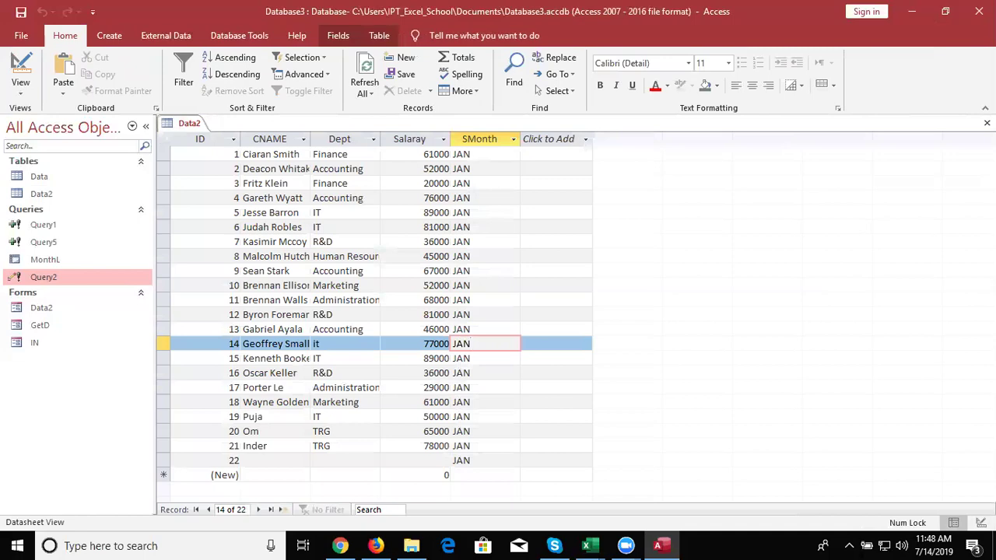
click(979, 11)
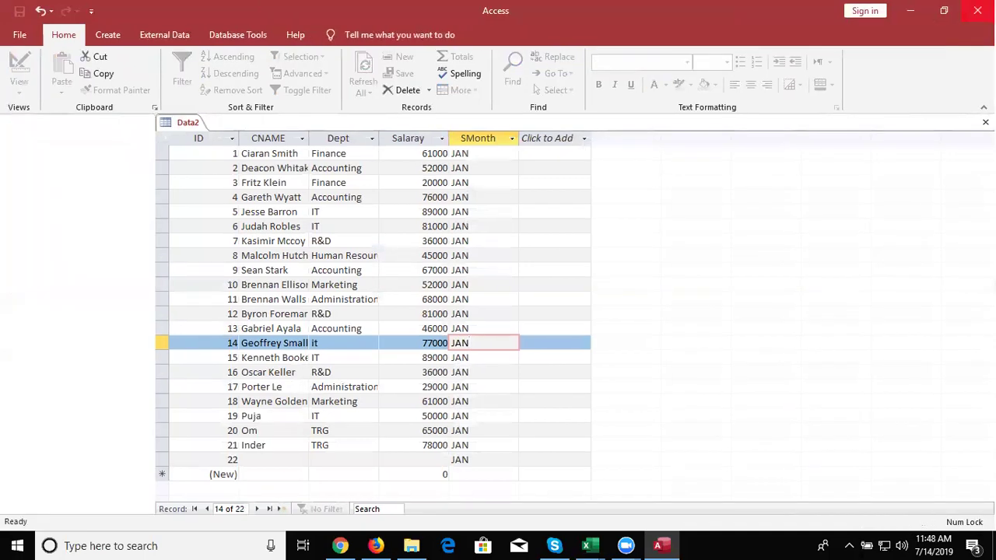